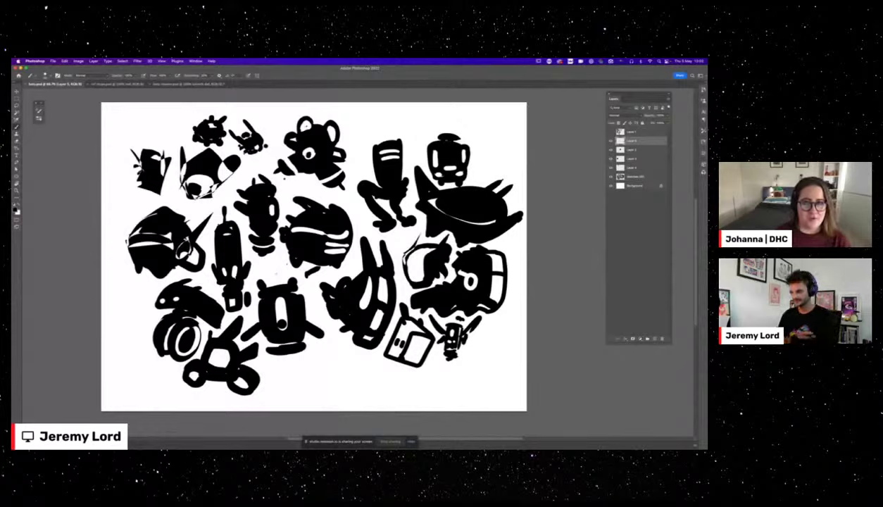
left_click_drag(334, 356, 355, 373)
key("super+z")
key("super+z")
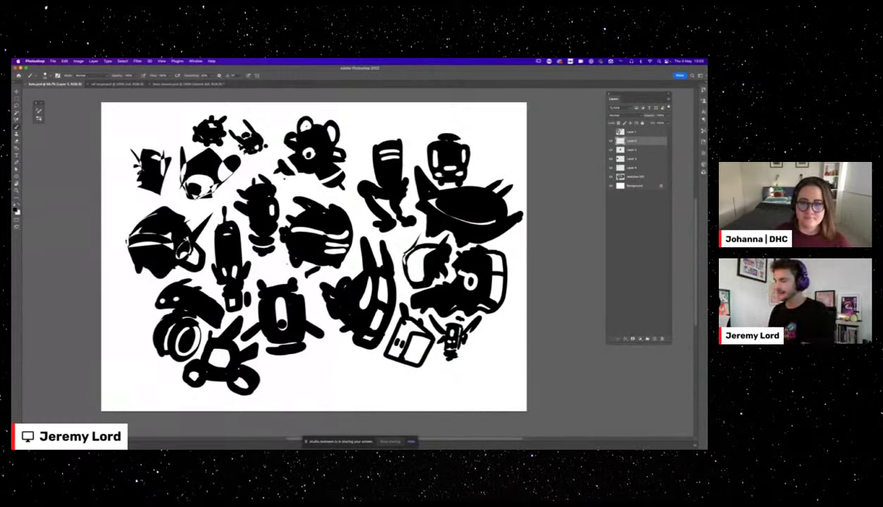
Review the inspiration and reference board, and look over the rice cooker photos and robot sketches on the sketch sheet.
left_click(116, 83)
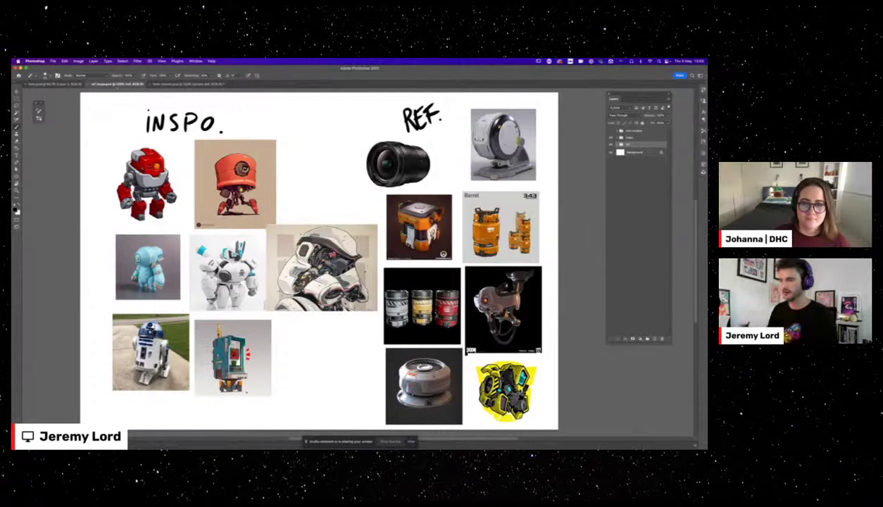
left_click(185, 84)
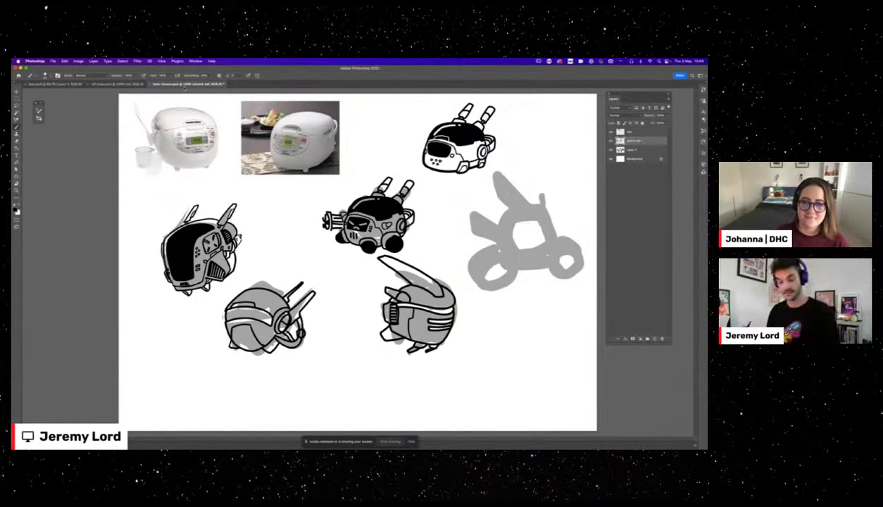
key("super+0")
key("f")
key("super+plus")
key("super+plus")
left_click_drag(299, 221, 464, 422)
left_click_drag(382, 299, 354, 289)
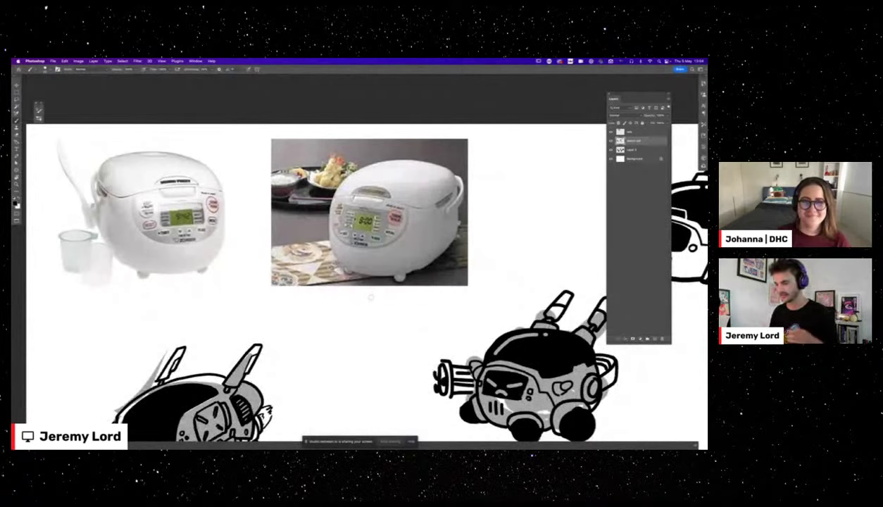
key("super+minus")
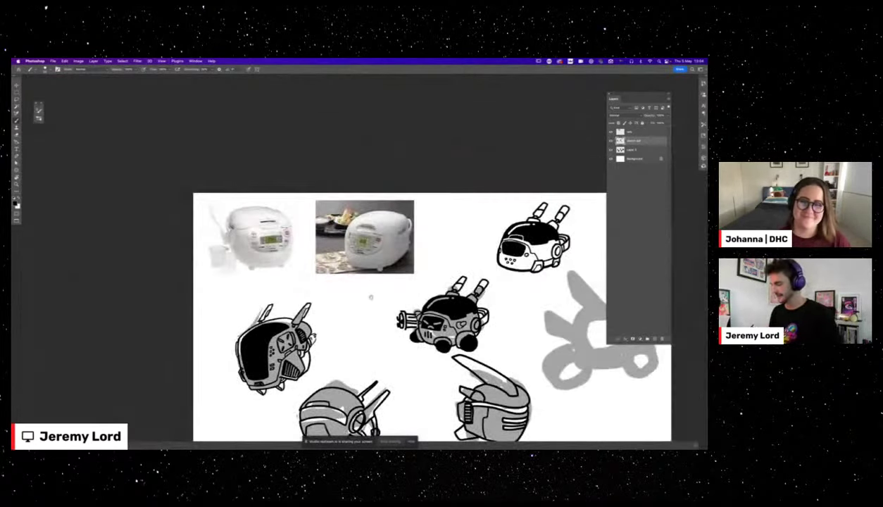
left_click_drag(369, 296, 323, 263)
scroll(352, 281, "down", 3)
scroll(353, 282, "right", 3)
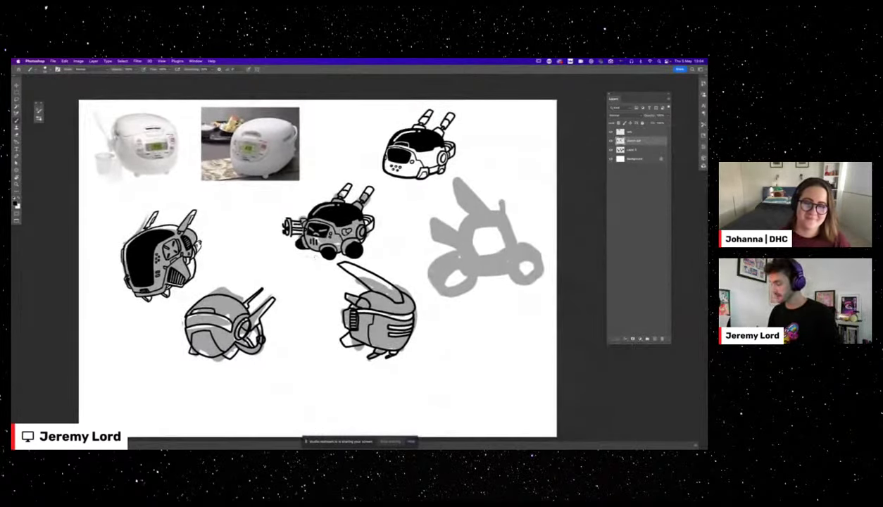
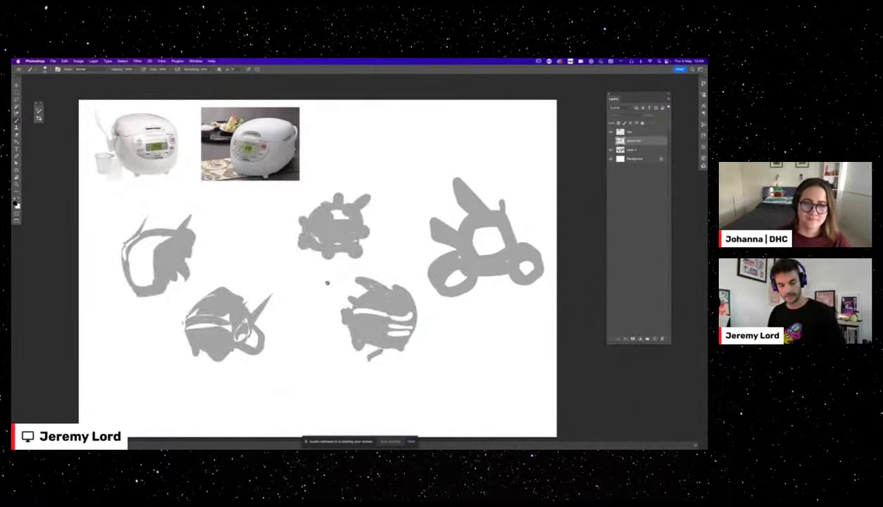
Revisit the reference board and the black silhouette sheet, and return to the sheet with grey silhouettes.
key("f")
key("f")
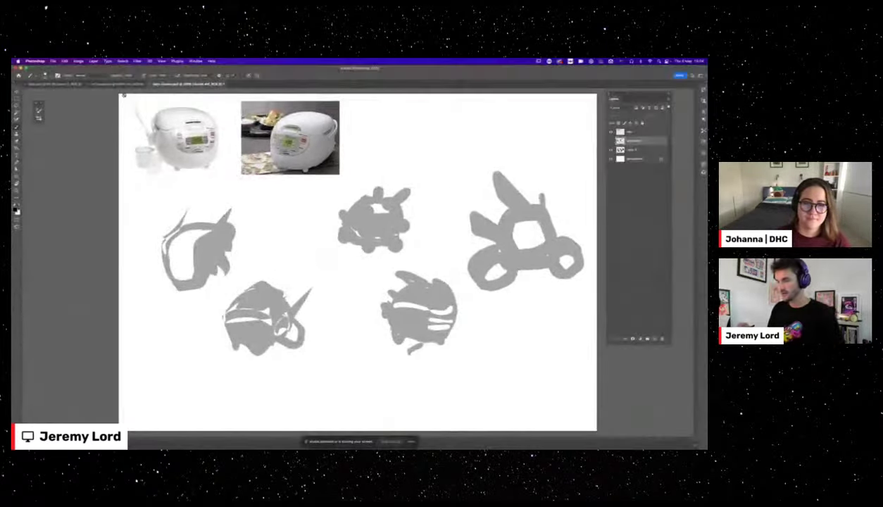
left_click(116, 83)
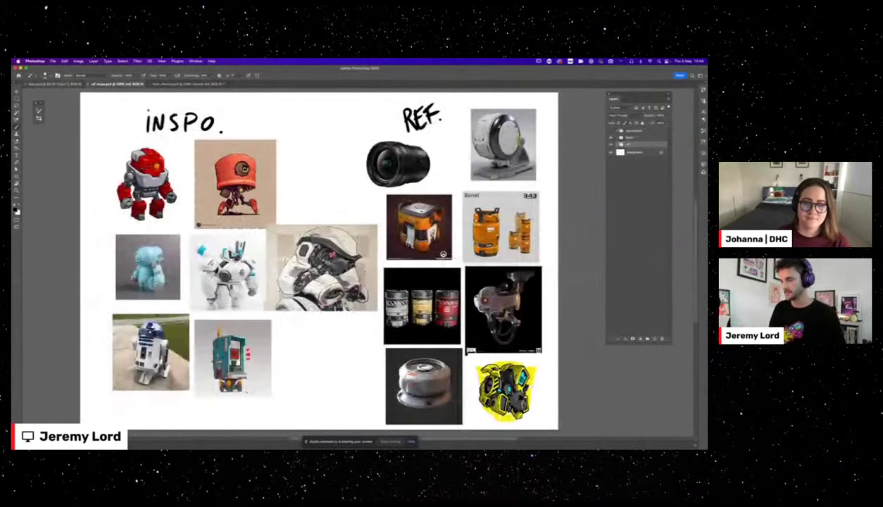
left_click(55, 84)
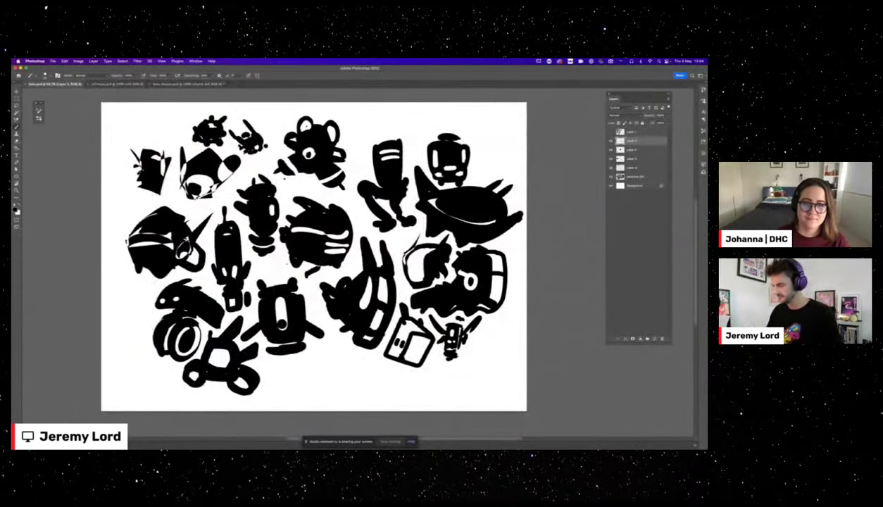
left_click(188, 84)
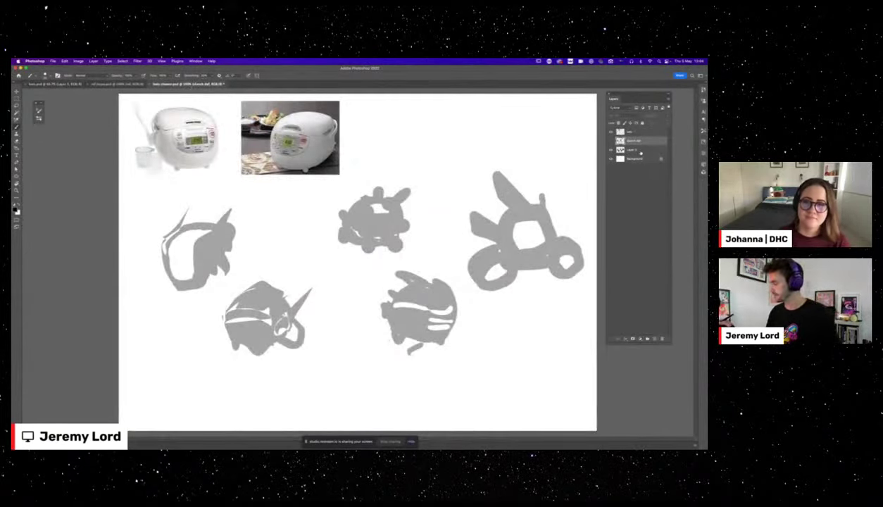
Open the opacity setting of the grey silhouette layer, and reselect and show the line sketch layer above it.
left_click(629, 149)
left_click(667, 116)
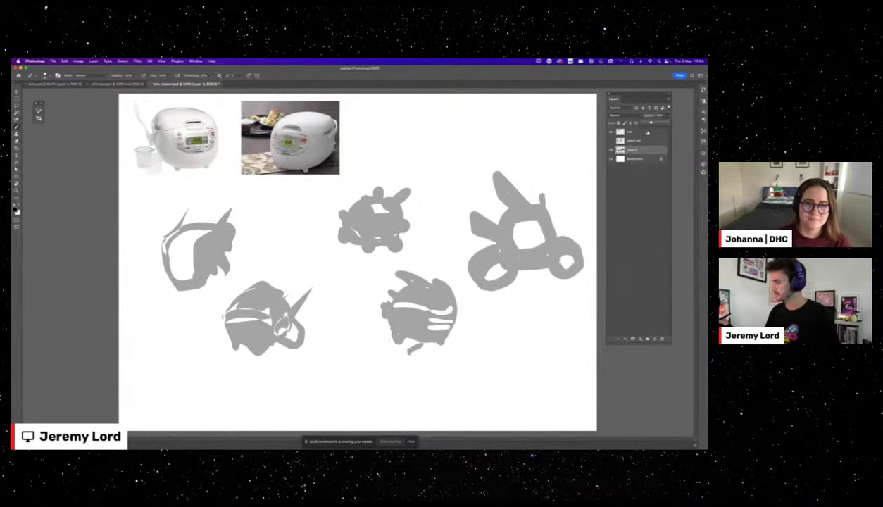
left_click(639, 141)
left_click(611, 141)
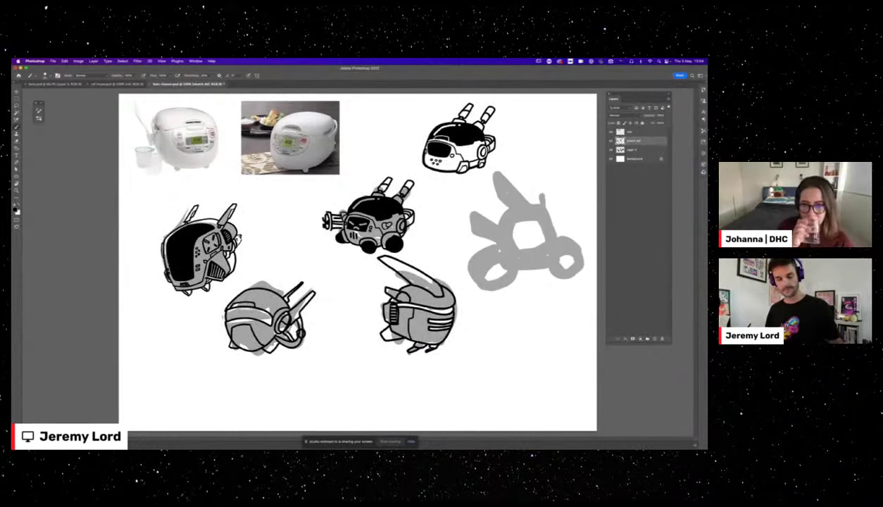
Compare the line art with its base shapes by toggling the grey silhouette layer and the line sketch layer off and on.
key("f")
left_click_drag(549, 267, 490, 262)
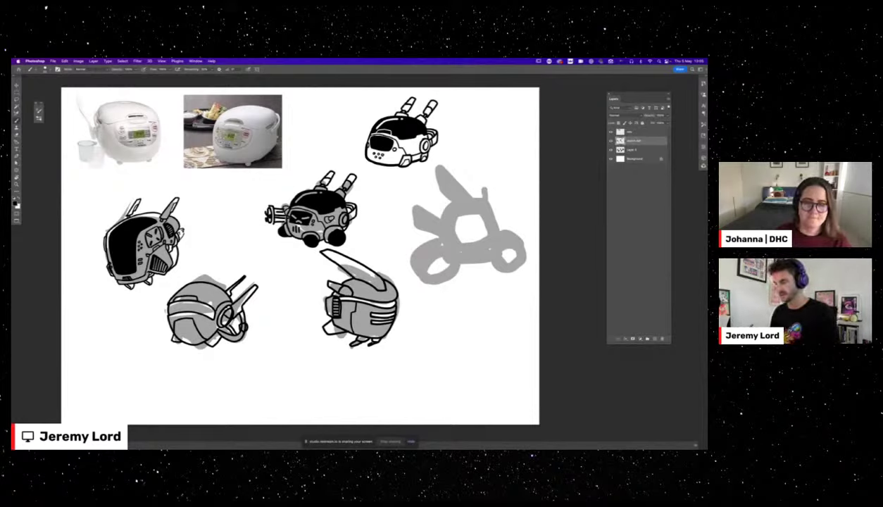
left_click(610, 149)
left_click(611, 149)
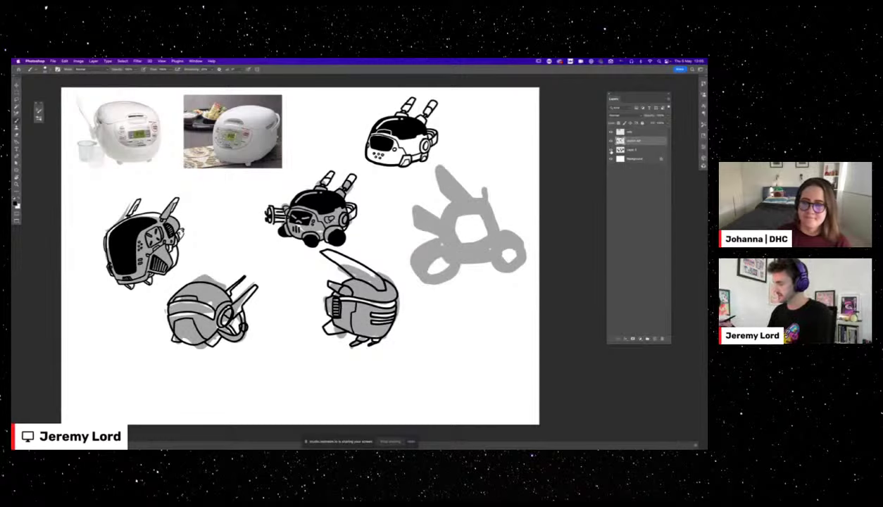
left_click(611, 149)
left_click(611, 149)
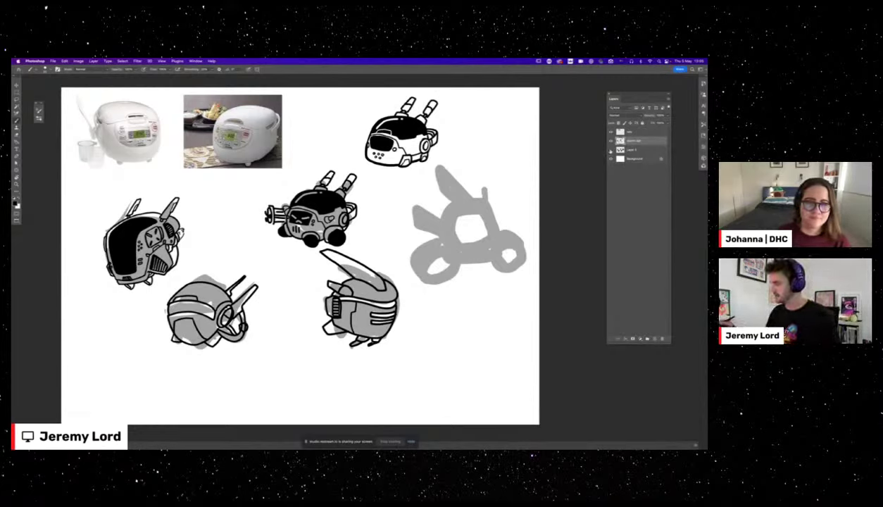
left_click(610, 150)
left_click(611, 149)
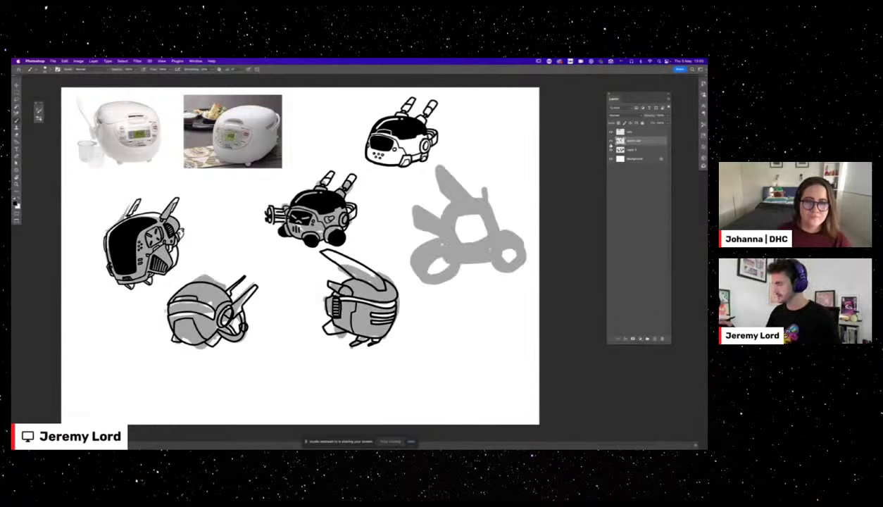
left_click(610, 140)
left_click(611, 140)
left_click(611, 140)
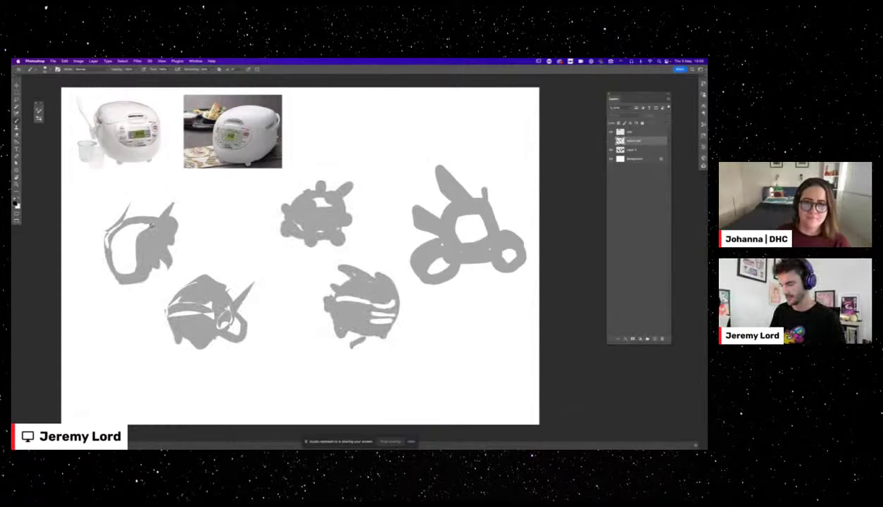
left_click(611, 140)
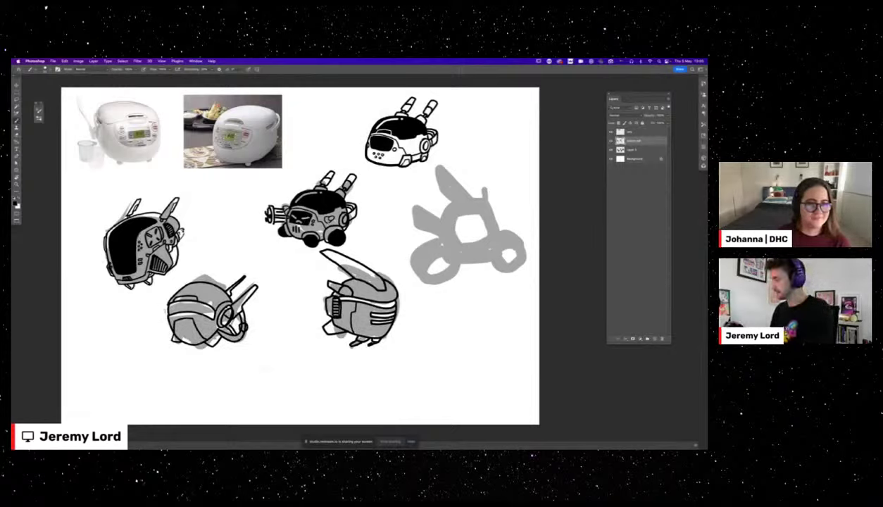
Draw a black outline along the sides and bottom of the unfinished bike-like silhouette's central body.
key("super+equal")
scroll(471, 249, "right", 5)
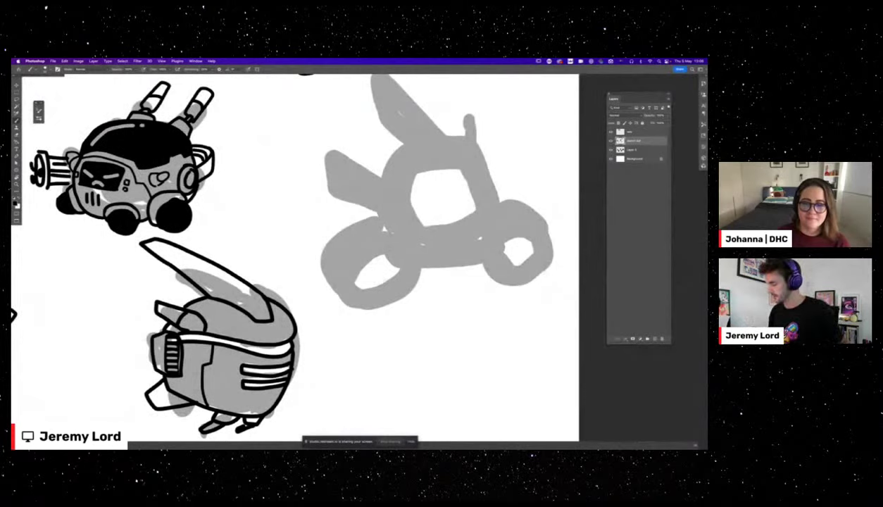
mouse_move(375, 212)
left_mouse_down()
mouse_move(387, 248)
mouse_move(406, 264)
mouse_move(493, 259)
mouse_move(505, 227)
mouse_move(464, 138)
left_mouse_up()
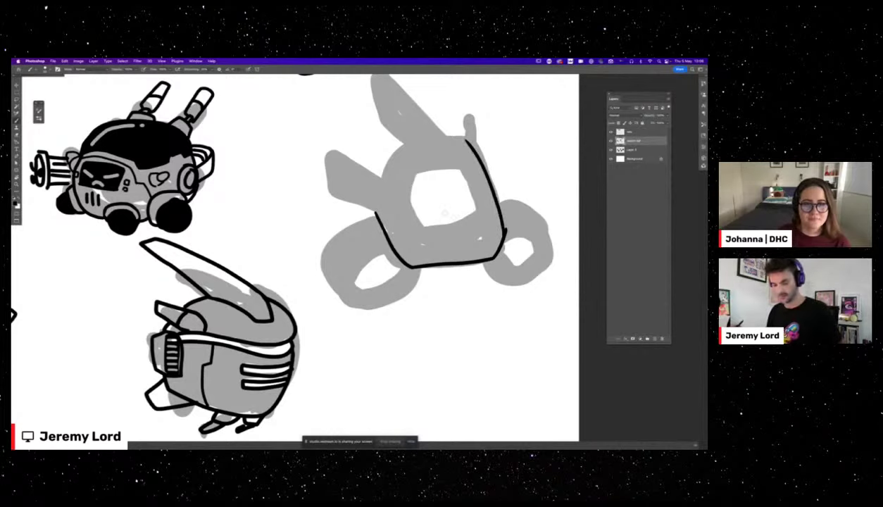
Examine the white mech head, round fan device and yellow mech references up close, and return to the sketch sheet.
key("f")
key("f")
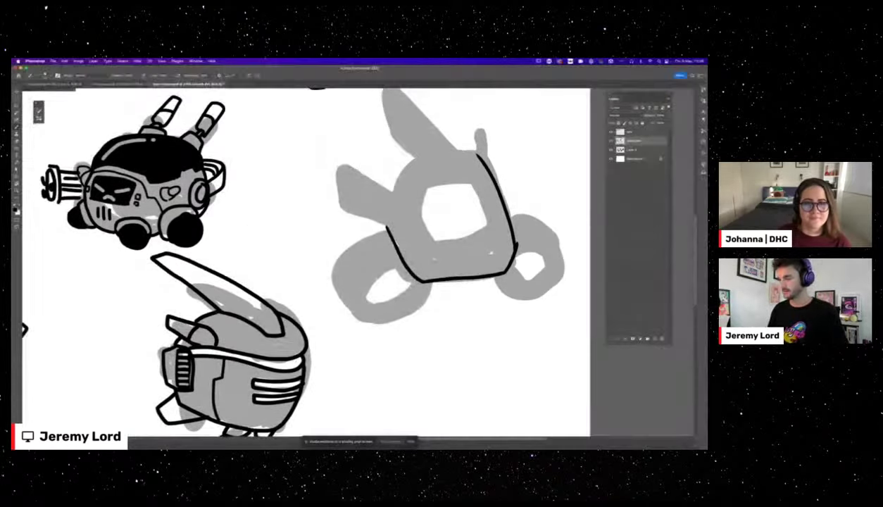
left_click(117, 84)
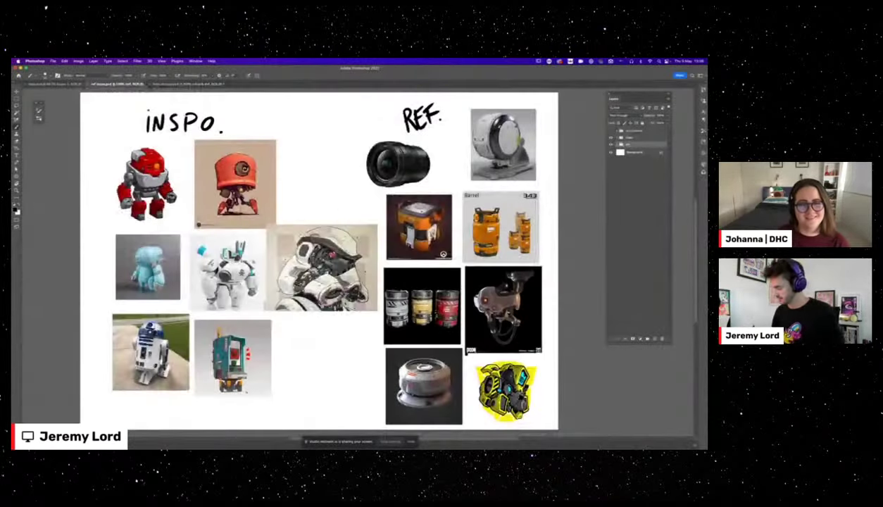
key("super+plus")
key("super+plus")
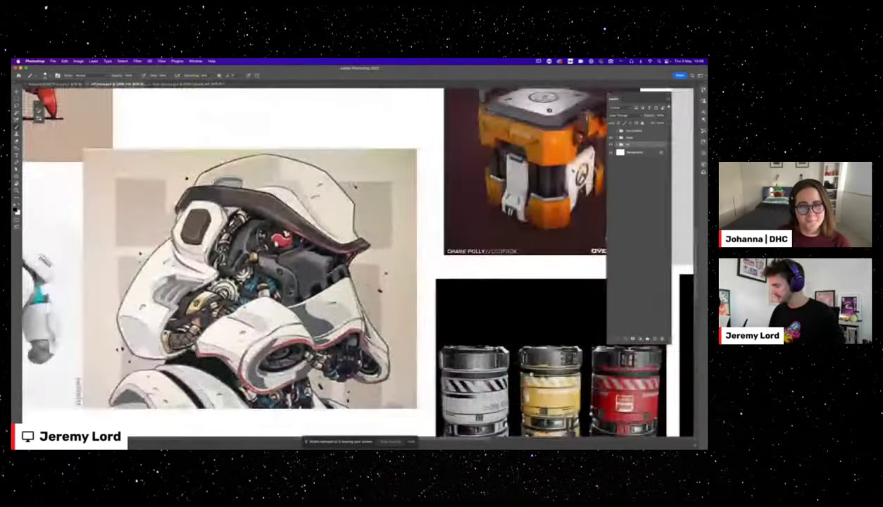
left_click_drag(584, 392, 383, 228)
scroll(383, 228, "down", 8)
scroll(383, 227, "left", 5)
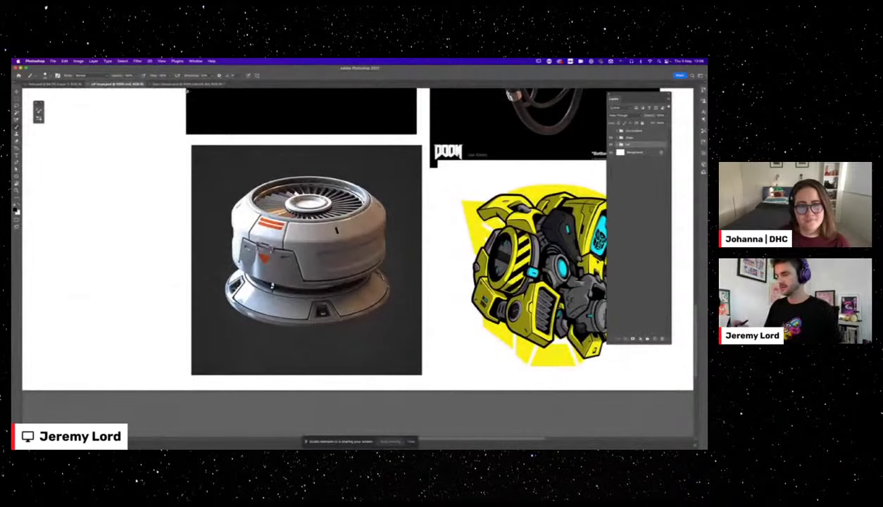
left_click(187, 84)
left_click_drag(490, 319, 425, 287)
mouse_move(442, 232)
left_mouse_down()
mouse_move(437, 238)
mouse_move(447, 238)
left_mouse_up()
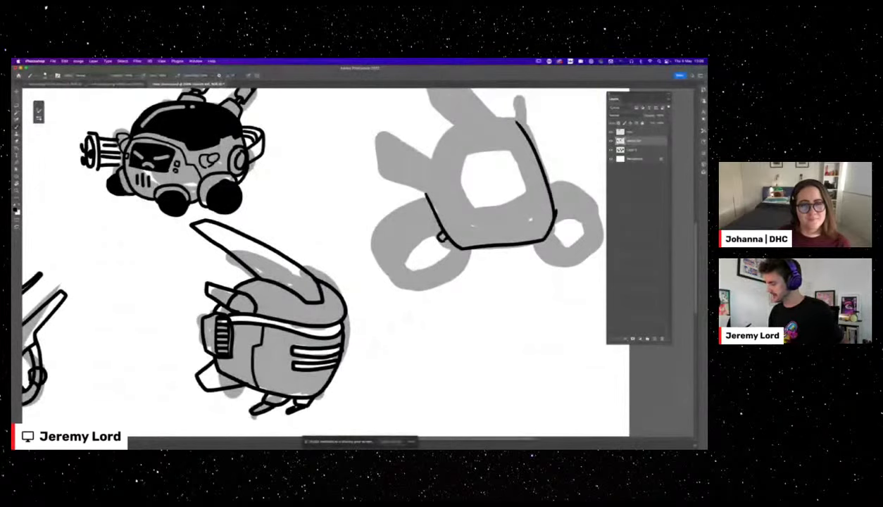
key("super+z")
key("super+z")
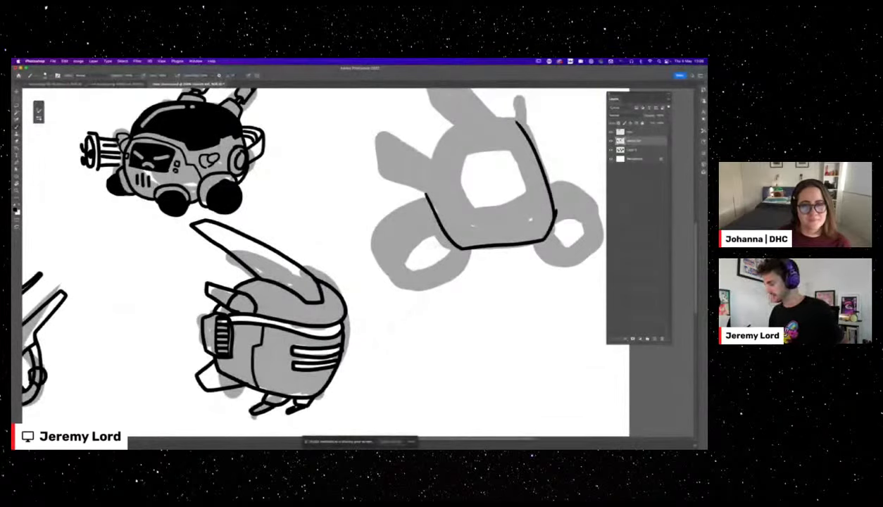
Draw the bike silhouette's left wheel with inner and outer rims, a stepped panel line, an oval hub and radiating spokes.
mouse_move(431, 227)
left_mouse_down()
mouse_move(413, 234)
mouse_move(398, 277)
left_mouse_up()
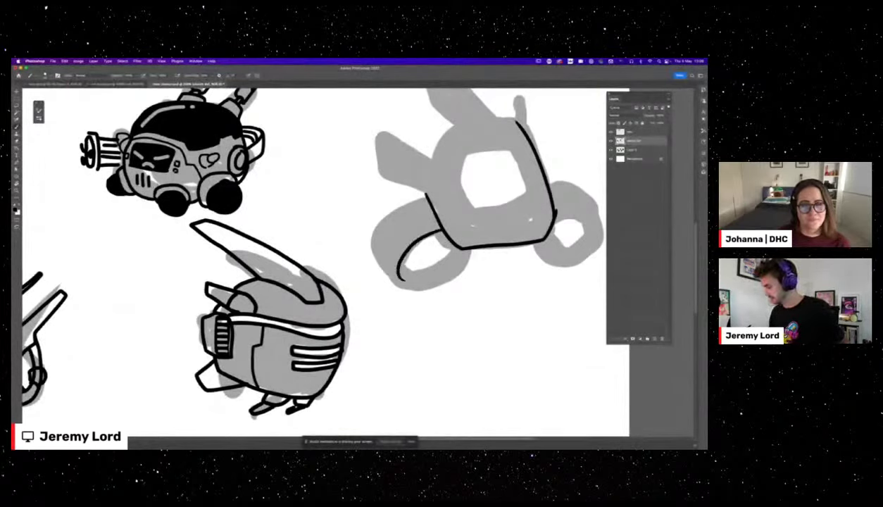
mouse_move(466, 246)
left_mouse_down()
mouse_move(435, 280)
mouse_move(400, 286)
mouse_move(388, 277)
mouse_move(370, 241)
mouse_move(376, 227)
mouse_move(425, 199)
left_mouse_up()
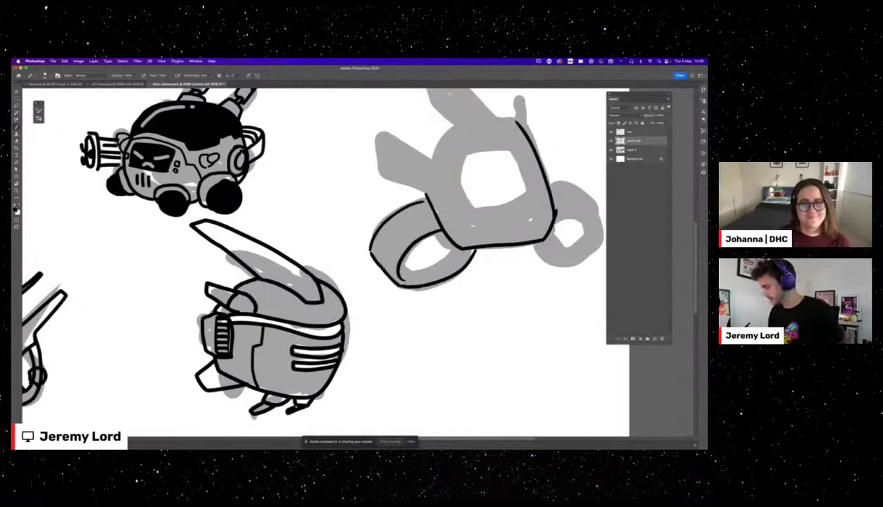
mouse_move(367, 233)
left_mouse_down()
mouse_move(392, 236)
mouse_move(396, 205)
left_mouse_up()
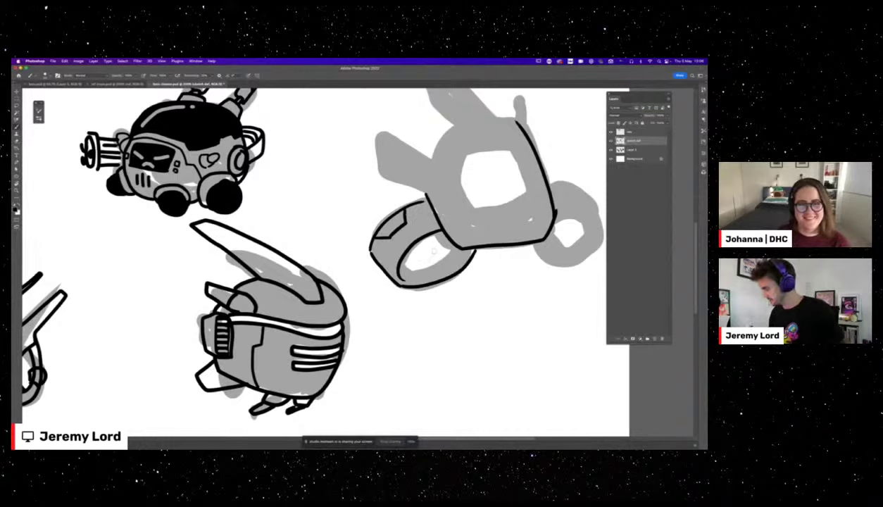
mouse_move(431, 248)
left_mouse_down()
mouse_move(418, 262)
mouse_move(435, 246)
left_mouse_up()
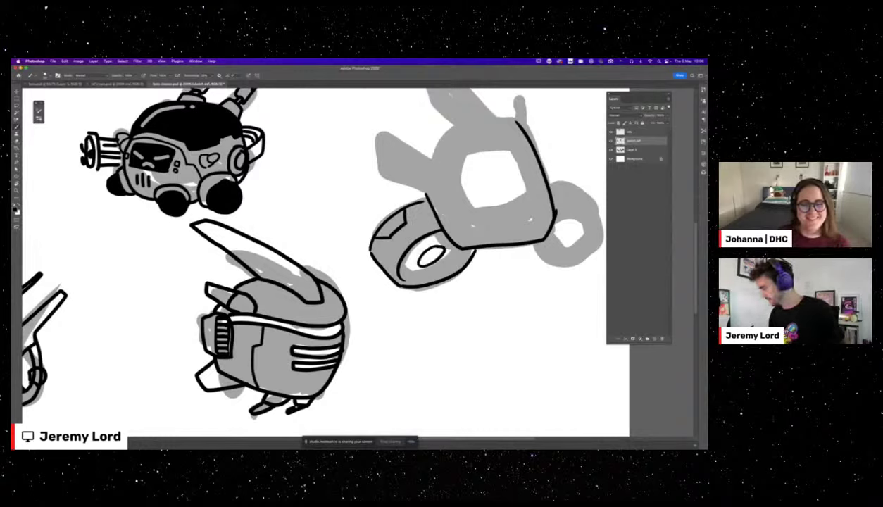
left_click_drag(401, 273, 454, 248)
mouse_move(392, 265)
left_mouse_down()
mouse_move(410, 257)
mouse_move(421, 226)
mouse_move(445, 238)
mouse_move(421, 269)
mouse_move(398, 270)
left_mouse_up()
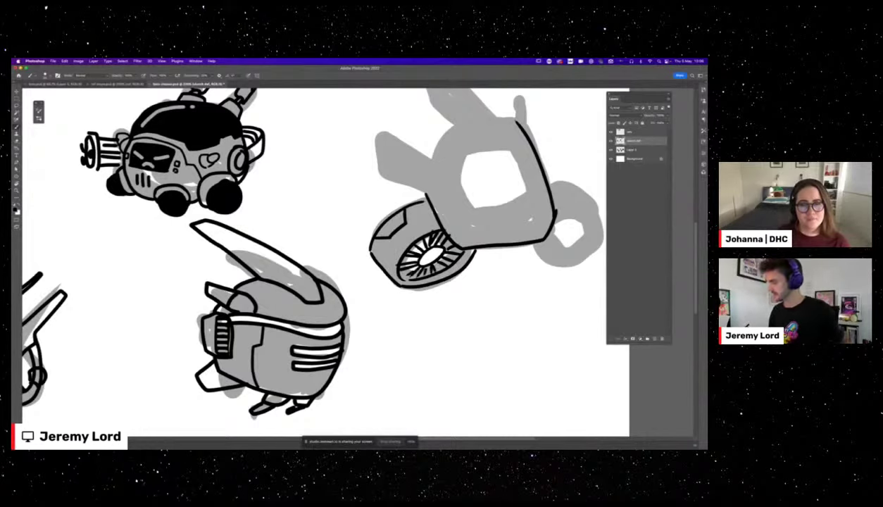
Draw an angular panel along the body's lower edge and the smaller right wheel with its rim, hub and spokes.
left_click_drag(447, 307, 323, 318)
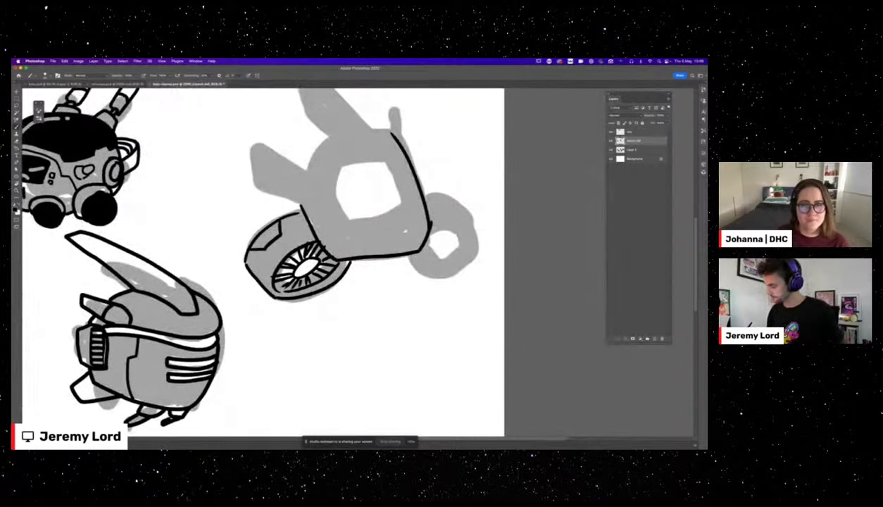
mouse_move(351, 233)
left_mouse_down()
mouse_move(344, 252)
mouse_move(397, 224)
mouse_move(404, 247)
mouse_move(463, 243)
mouse_move(417, 259)
mouse_move(461, 242)
mouse_move(439, 247)
mouse_move(449, 240)
mouse_move(445, 252)
left_mouse_up()
left_click_drag(445, 246, 458, 246)
mouse_move(449, 241)
left_mouse_down()
mouse_move(459, 238)
mouse_move(452, 235)
left_mouse_up()
left_click_drag(442, 238, 436, 234)
mouse_move(432, 241)
left_mouse_down()
mouse_move(414, 246)
mouse_move(429, 251)
mouse_move(397, 258)
mouse_move(467, 255)
mouse_move(471, 241)
mouse_move(443, 199)
mouse_move(422, 200)
left_mouse_up()
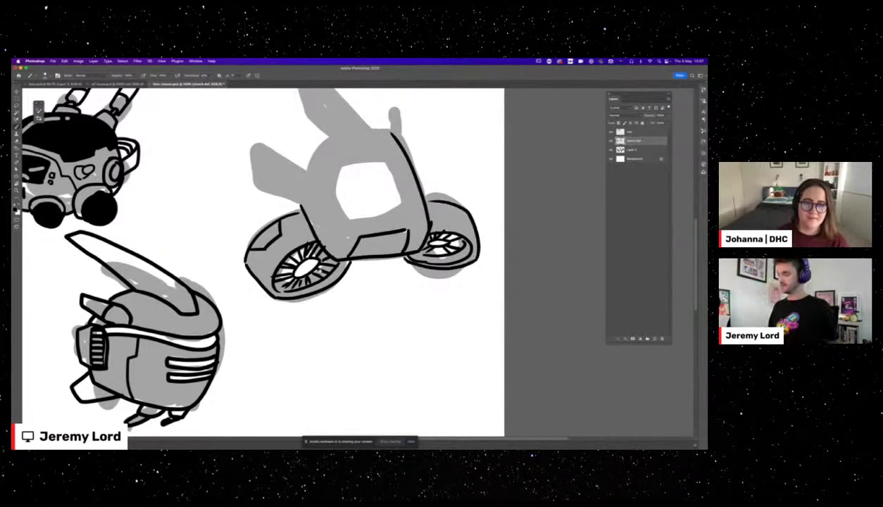
Outline the rounded window opening in the centre of the bike silhouette's body.
left_click_drag(425, 308, 397, 345)
mouse_move(325, 190)
left_mouse_down()
mouse_move(301, 205)
mouse_move(315, 257)
mouse_move(373, 251)
mouse_move(370, 218)
mouse_move(304, 189)
left_mouse_up()
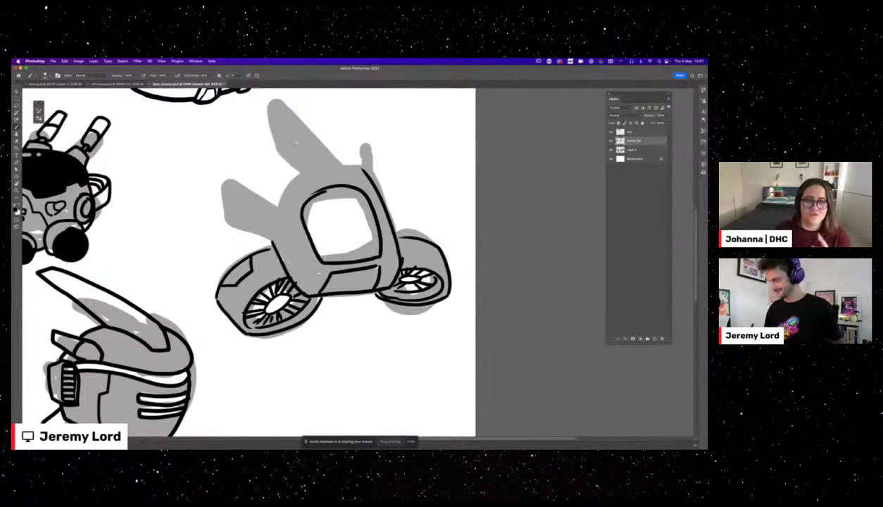
Add two small oval bolts at the body's lower corners and fill the bike's lower-edge panel with slanted vent slats.
left_click_drag(310, 265, 309, 267)
left_click_drag(387, 259, 386, 259)
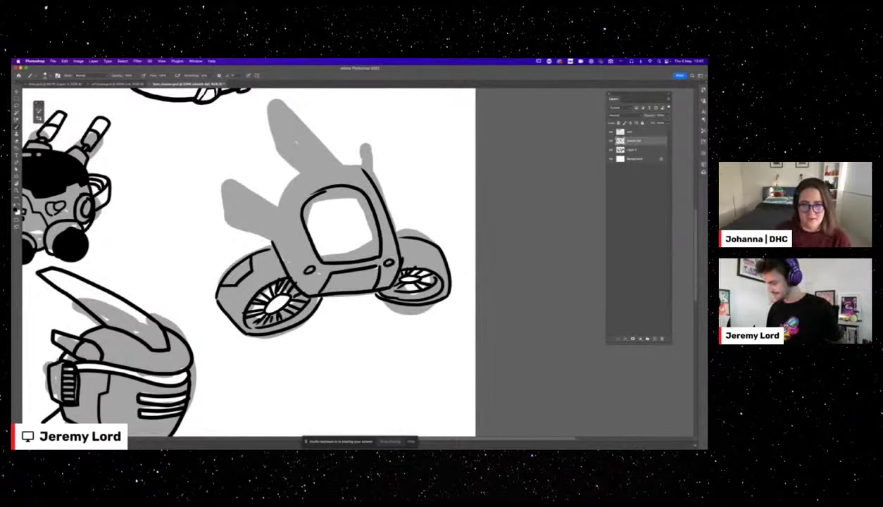
mouse_move(329, 273)
left_mouse_down()
mouse_move(324, 285)
mouse_move(336, 284)
left_mouse_up()
mouse_move(349, 266)
left_mouse_down()
mouse_move(344, 286)
mouse_move(356, 285)
left_mouse_up()
left_click_drag(371, 261, 363, 284)
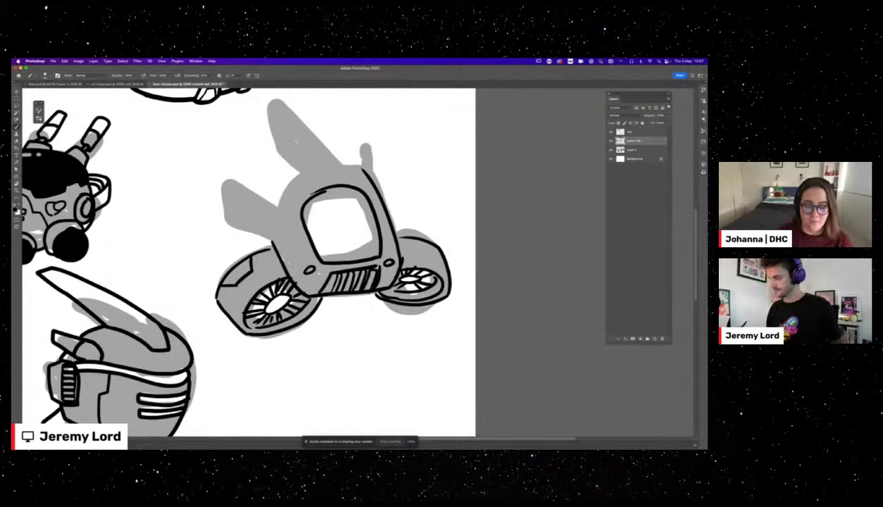
Outline the bike body's rounded outer curve and its tall upper fin, adding a few dots along the fin.
mouse_move(266, 240)
left_mouse_down()
mouse_move(295, 169)
mouse_move(359, 169)
left_mouse_up()
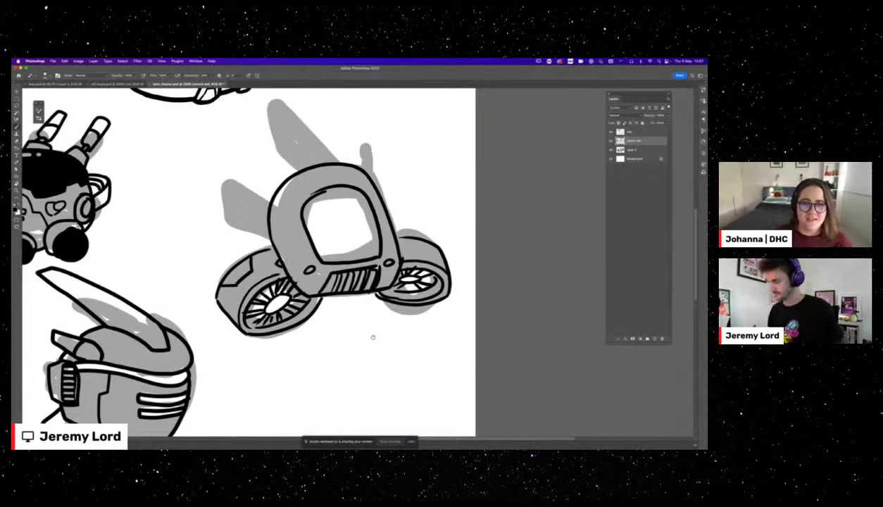
scroll(387, 341, "up", 1)
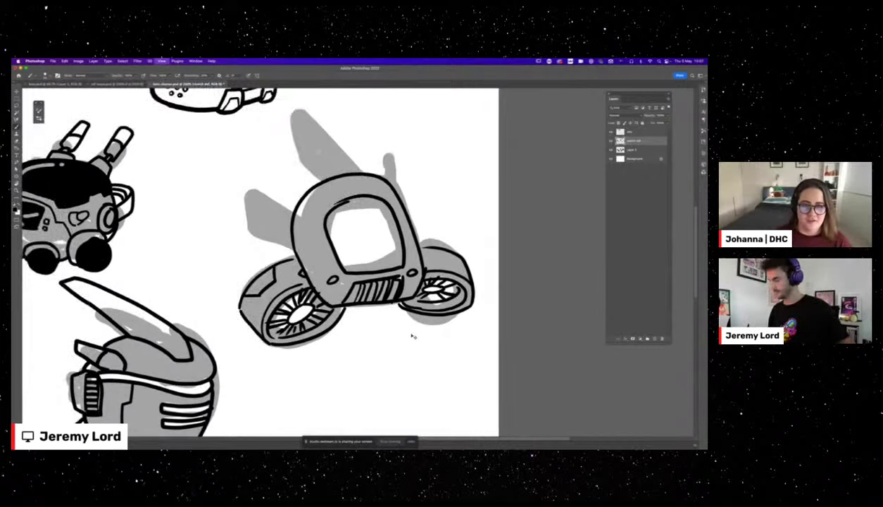
key("super+0")
key("super+equal")
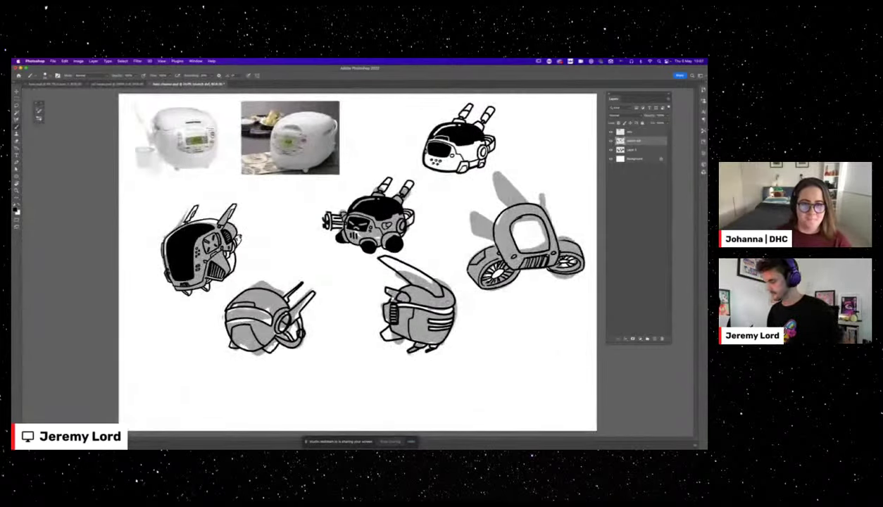
scroll(327, 260, "right", 4)
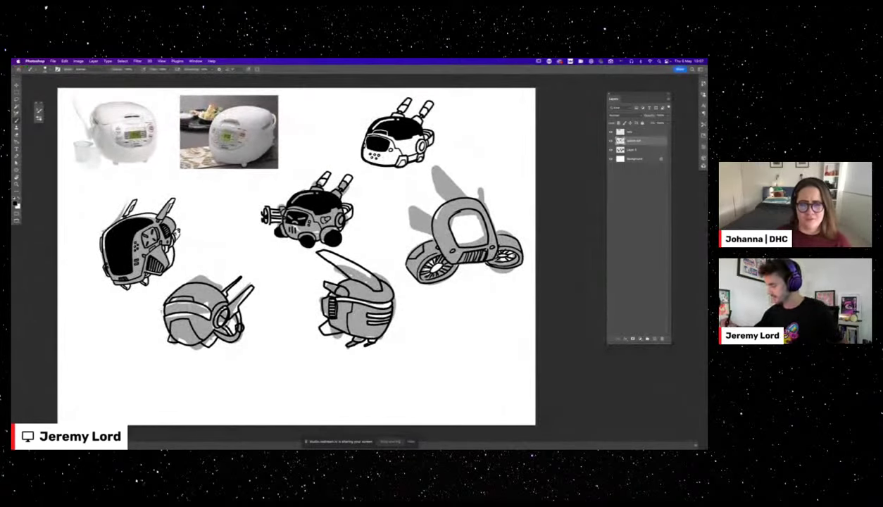
mouse_move(443, 198)
left_mouse_down()
mouse_move(460, 202)
mouse_move(424, 181)
mouse_move(422, 163)
mouse_move(459, 192)
mouse_move(444, 196)
left_mouse_up()
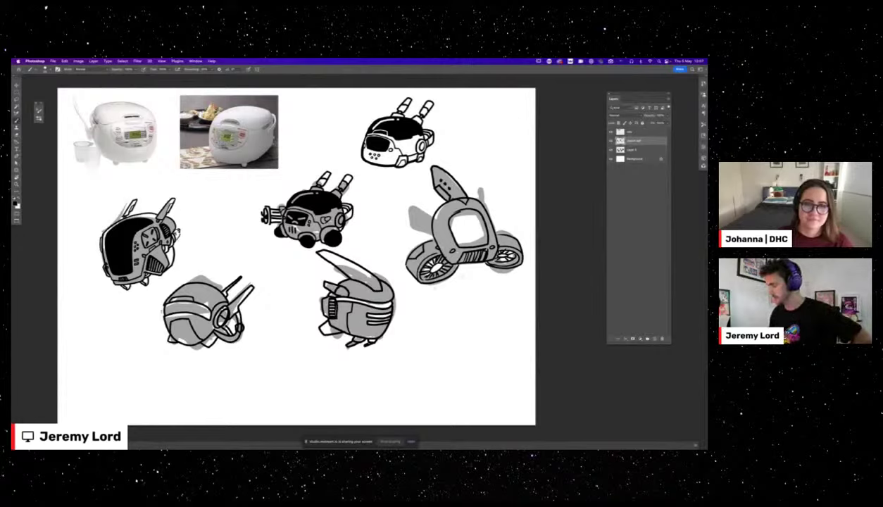
Loop the bike's left wheel and sweep a curve beneath the neighbouring sketches, and undo both strokes.
mouse_move(459, 251)
left_mouse_down()
mouse_move(470, 273)
mouse_move(393, 271)
mouse_move(427, 302)
mouse_move(339, 360)
mouse_move(220, 351)
left_mouse_up()
key("super+z")
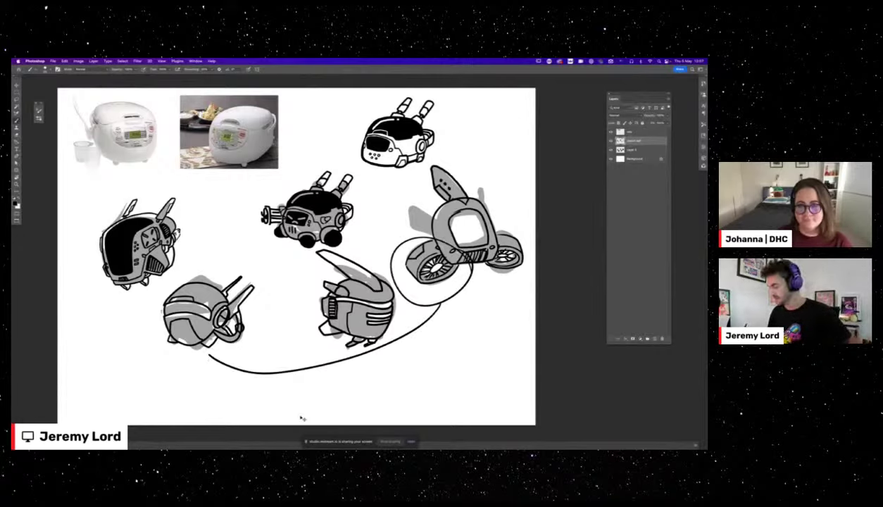
key("super+z")
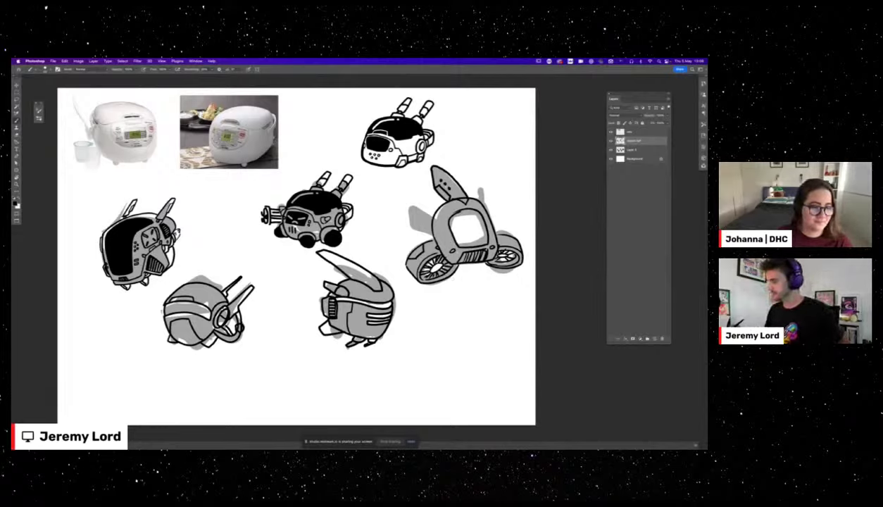
Mark the white robot with an X and a surrounding circle and the far-left robot with a Y, and undo the marks.
left_click_drag(346, 134, 355, 144)
left_click_drag(354, 135, 346, 144)
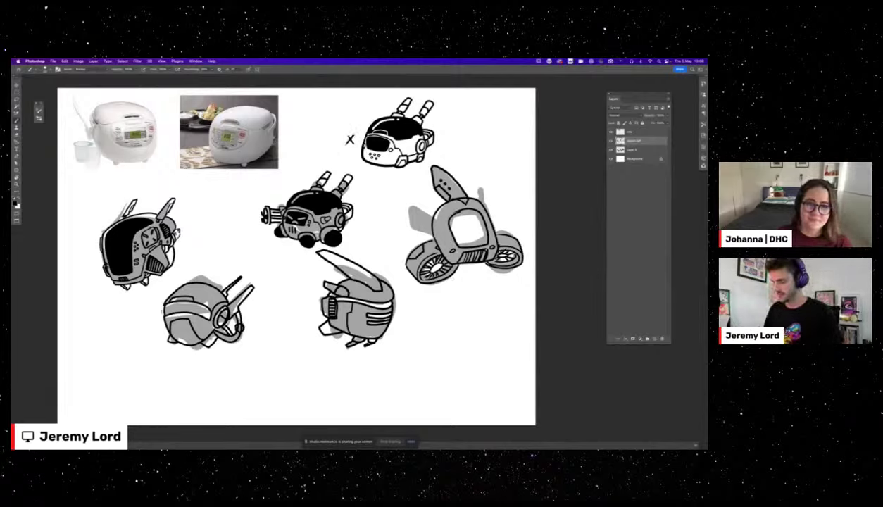
left_click_drag(179, 247, 183, 253)
left_click_drag(188, 246, 181, 262)
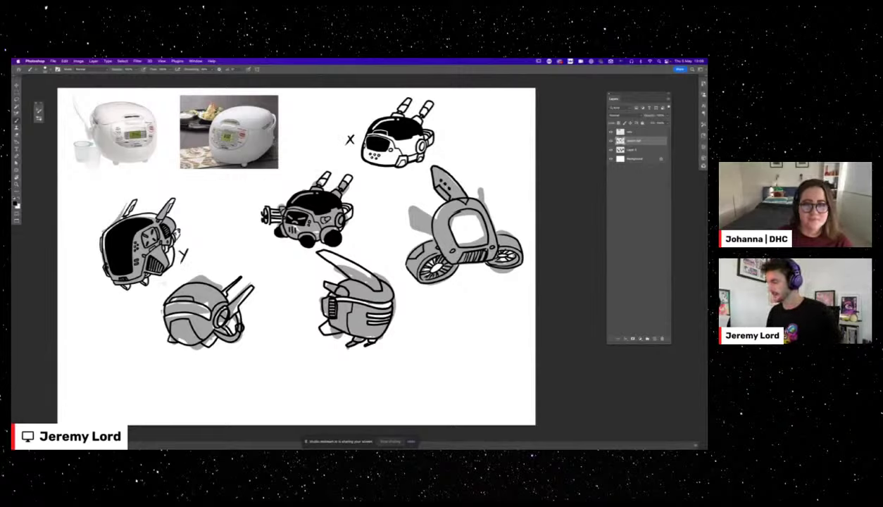
mouse_move(431, 90)
left_mouse_down()
mouse_move(375, 87)
mouse_move(452, 154)
mouse_move(431, 90)
left_mouse_up()
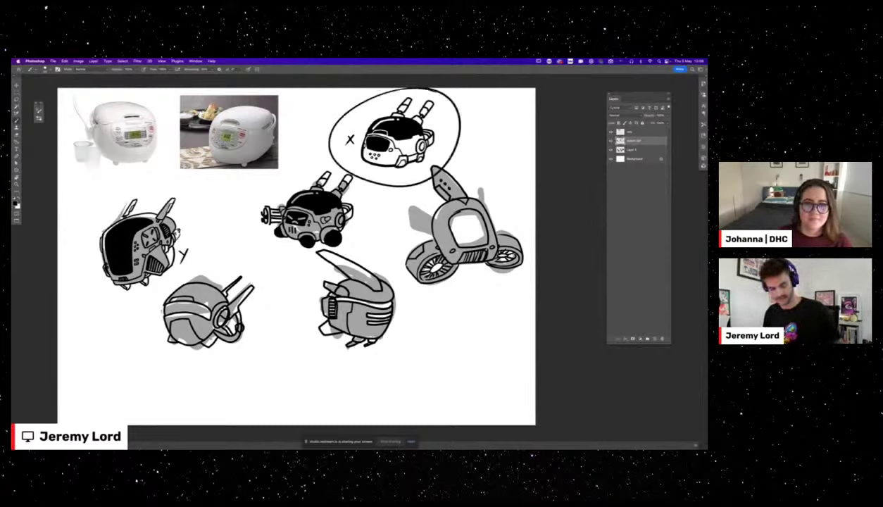
key("super+z")
key("super+z")
key("super+z")
key("super+z")
key("super+z")
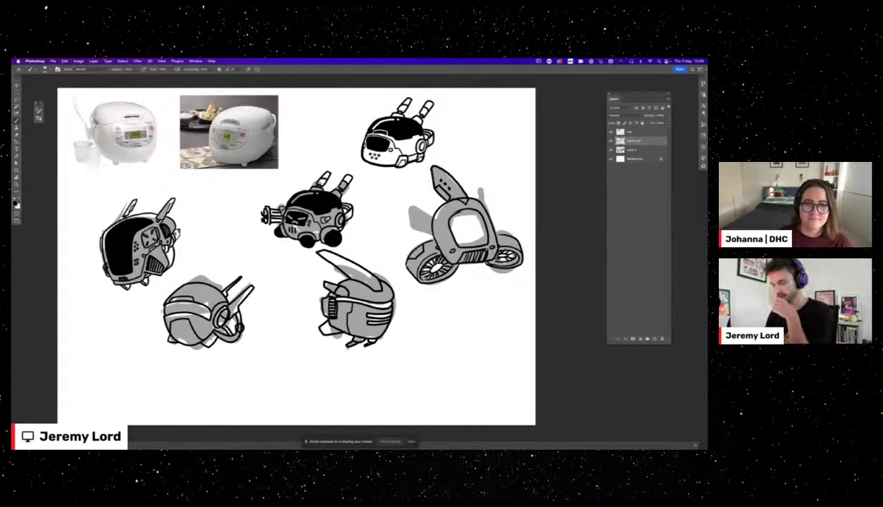
Circle the far-left robot and the white robot in turn, undoing each circle.
mouse_move(177, 176)
left_mouse_down()
mouse_move(141, 180)
mouse_move(137, 299)
mouse_move(169, 175)
left_mouse_up()
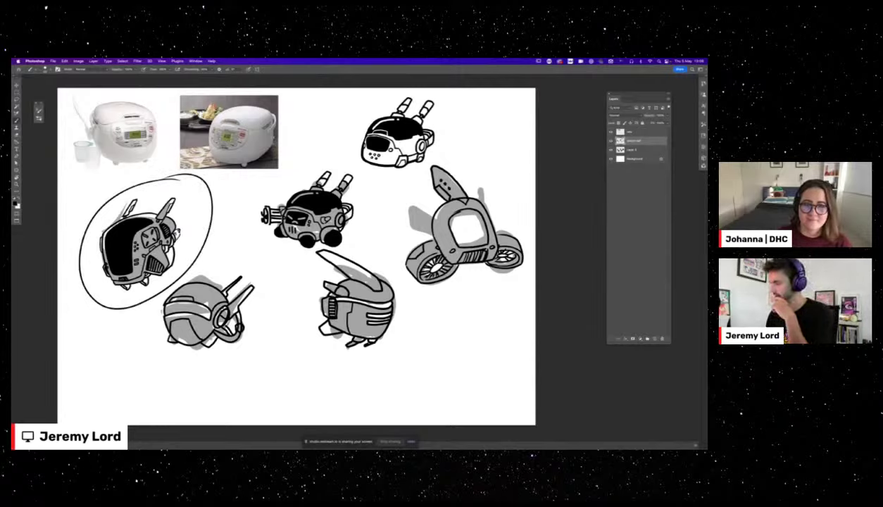
key("super+z")
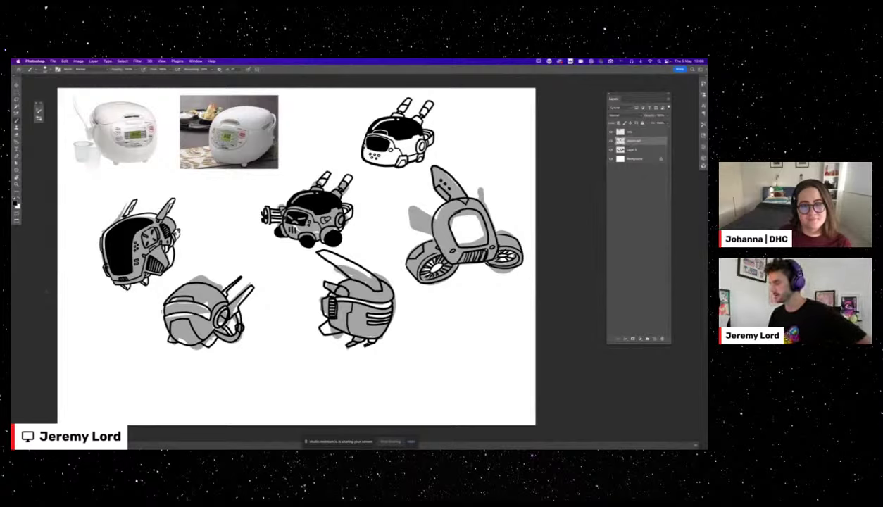
mouse_move(435, 94)
left_mouse_down()
mouse_move(374, 89)
mouse_move(412, 182)
mouse_move(404, 90)
left_mouse_up()
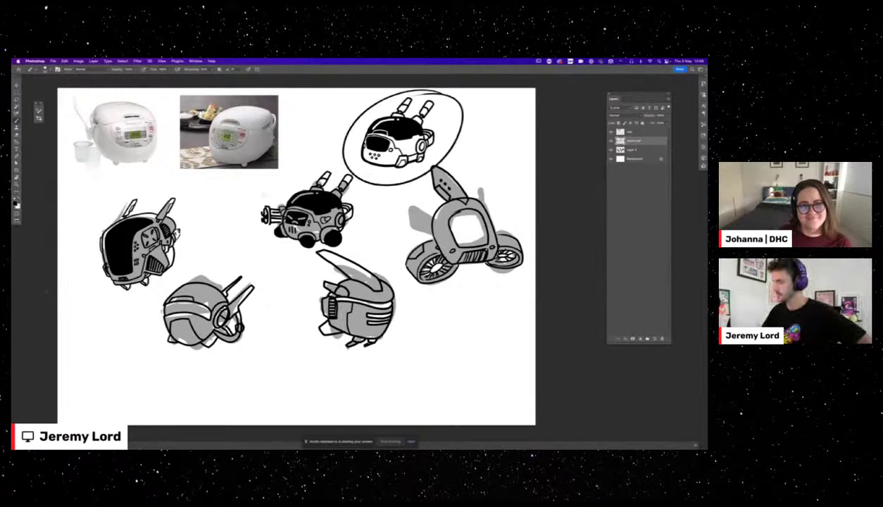
key("ctrl+z")
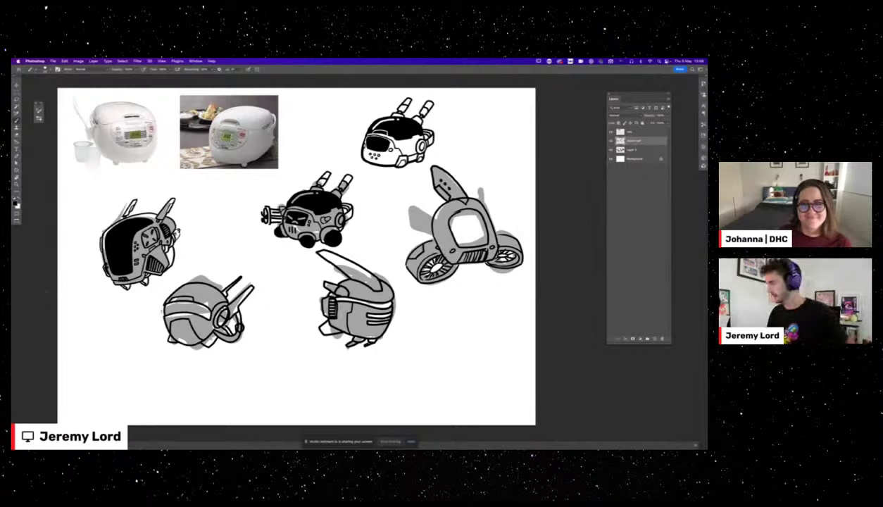
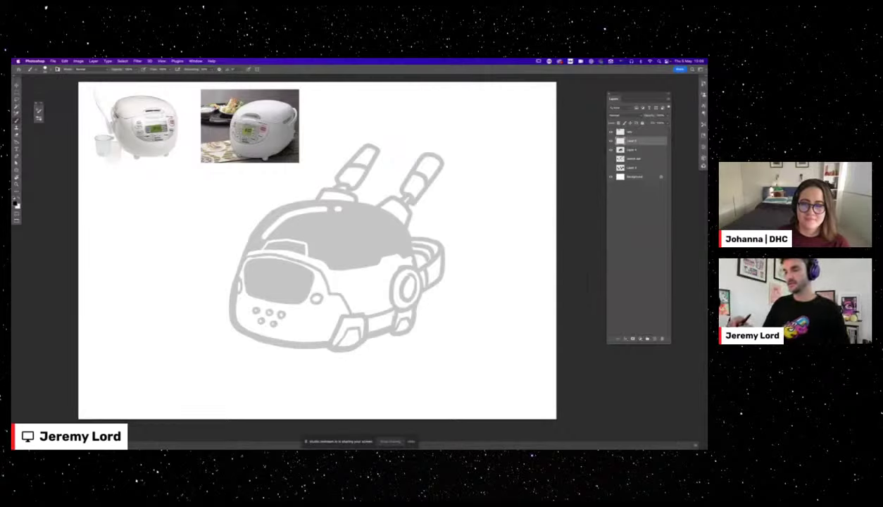
Choose the solid tapered brush preset and test it with strokes over the faded robot sketch, undoing them.
left_click(56, 69)
left_click(77, 108)
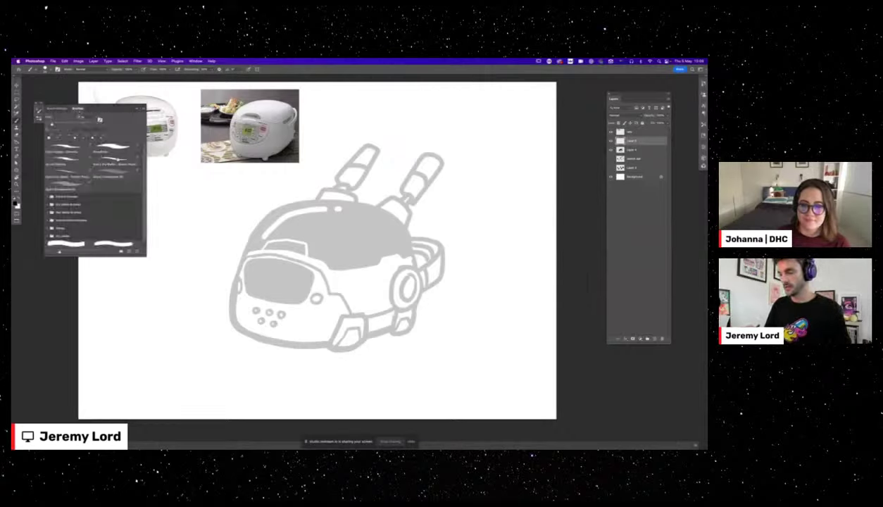
left_click(114, 147)
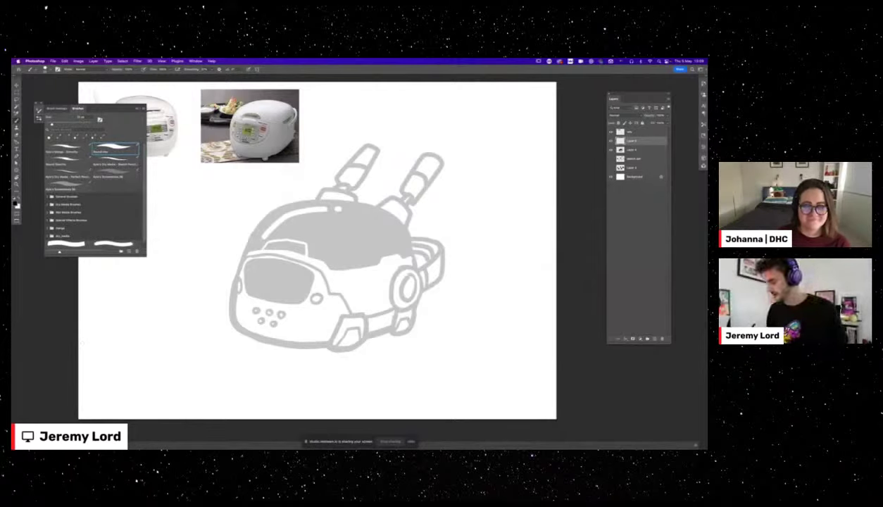
mouse_move(280, 207)
left_mouse_down()
mouse_move(239, 262)
mouse_move(256, 272)
mouse_move(321, 221)
left_mouse_up()
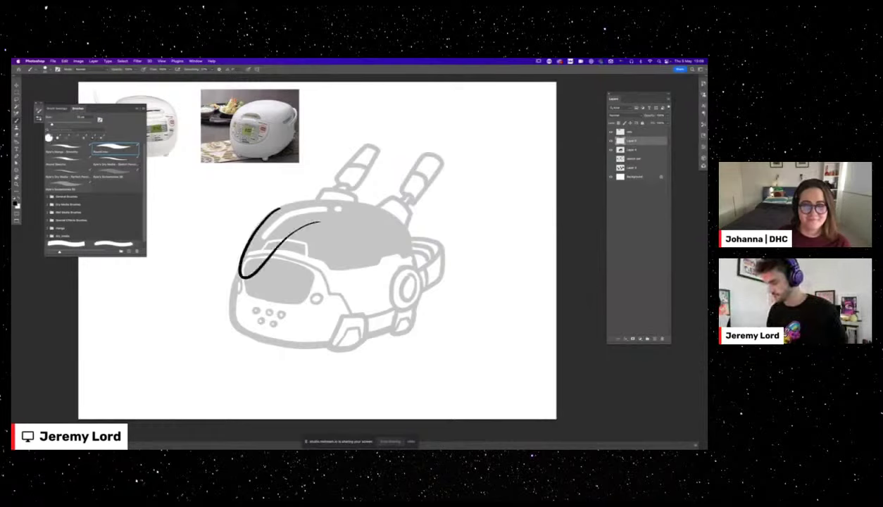
key("super+z")
left_click(137, 109)
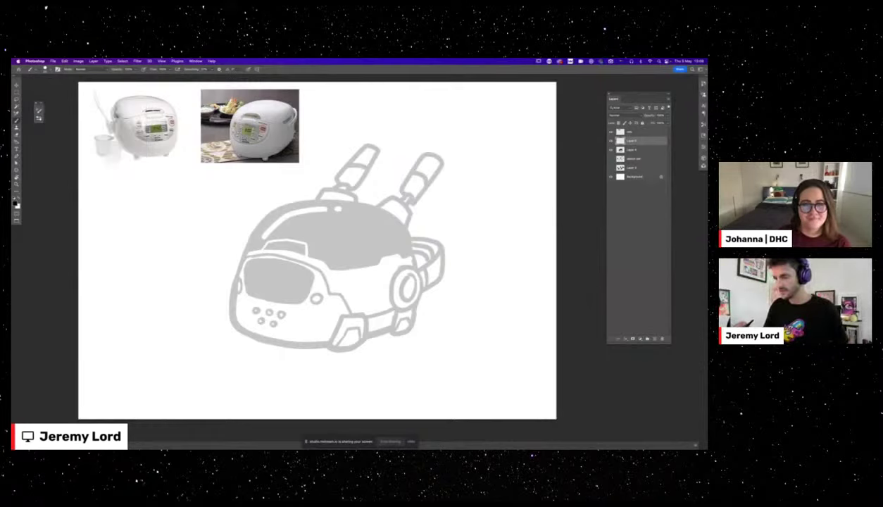
mouse_move(308, 243)
left_mouse_down()
mouse_move(380, 204)
mouse_move(325, 285)
mouse_move(376, 274)
left_mouse_up()
key("super+z")
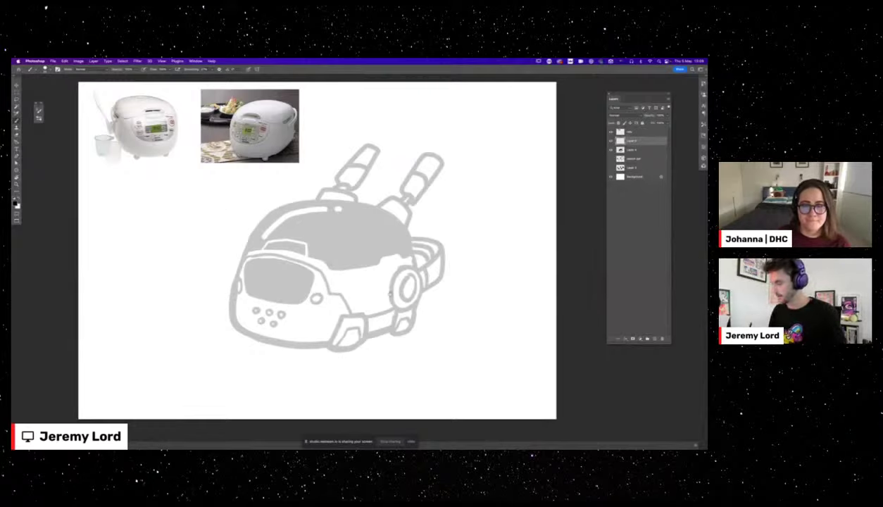
Trace the dome of the faded robot in black, covering its notched lower edge and rounded upper contour.
scroll(382, 287, "down", 3)
scroll(347, 279, "up", 3)
scroll(315, 252, "up", 1)
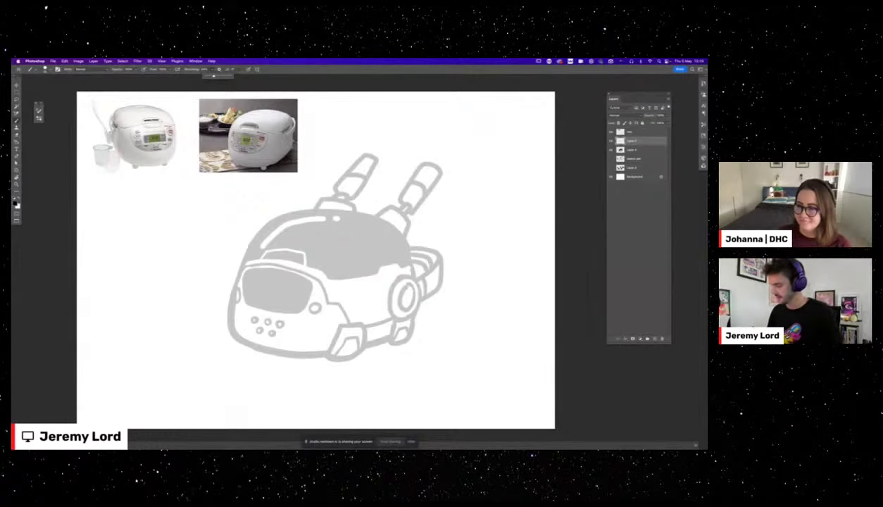
scroll(461, 290, "down", 4)
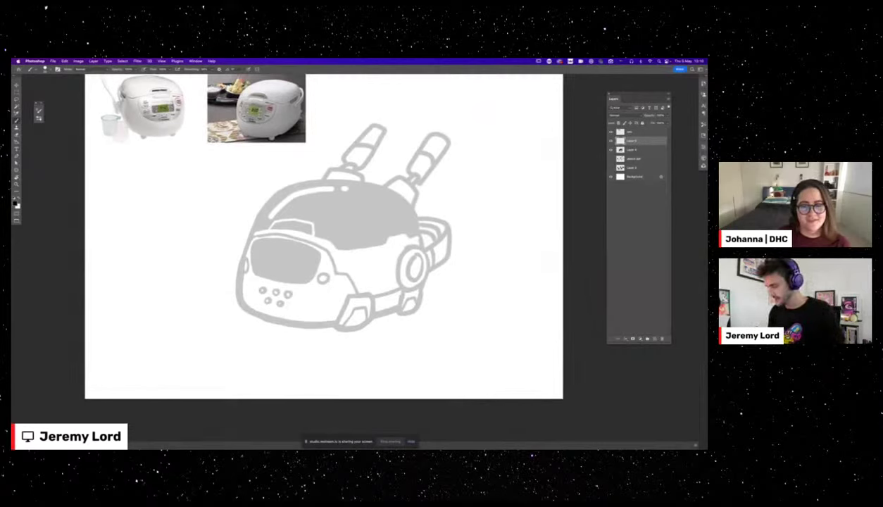
mouse_move(250, 231)
left_mouse_down()
mouse_move(276, 224)
mouse_move(342, 248)
mouse_move(381, 245)
mouse_move(402, 231)
mouse_move(420, 235)
left_mouse_up()
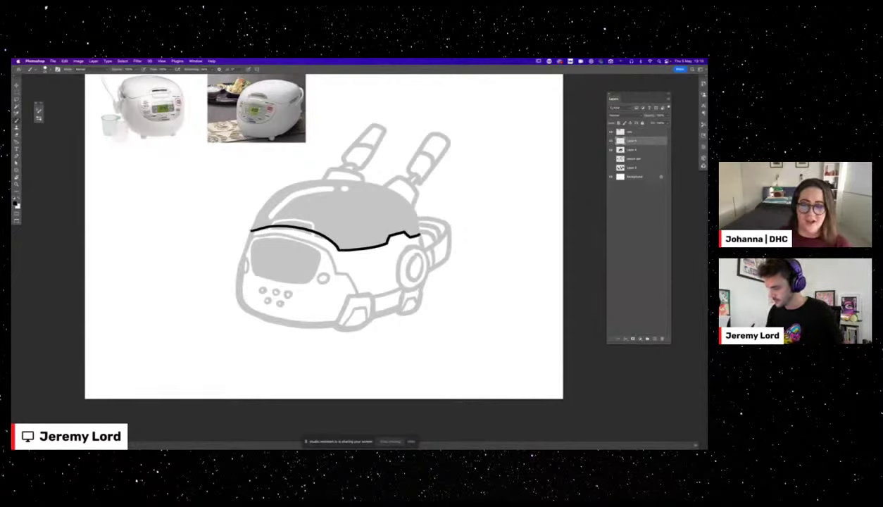
mouse_move(252, 226)
left_mouse_down()
mouse_move(255, 205)
mouse_move(286, 182)
mouse_move(331, 175)
mouse_move(400, 194)
mouse_move(416, 228)
left_mouse_up()
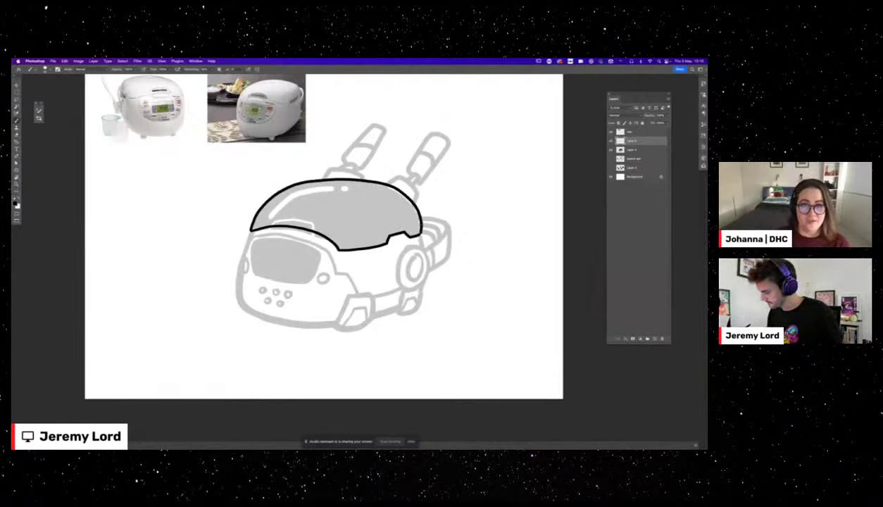
Rotate the canvas to trace the small raised lip at the dome's front edge, and return the canvas upright.
mouse_move(442, 263)
left_mouse_down()
mouse_move(451, 229)
mouse_move(446, 277)
left_mouse_up()
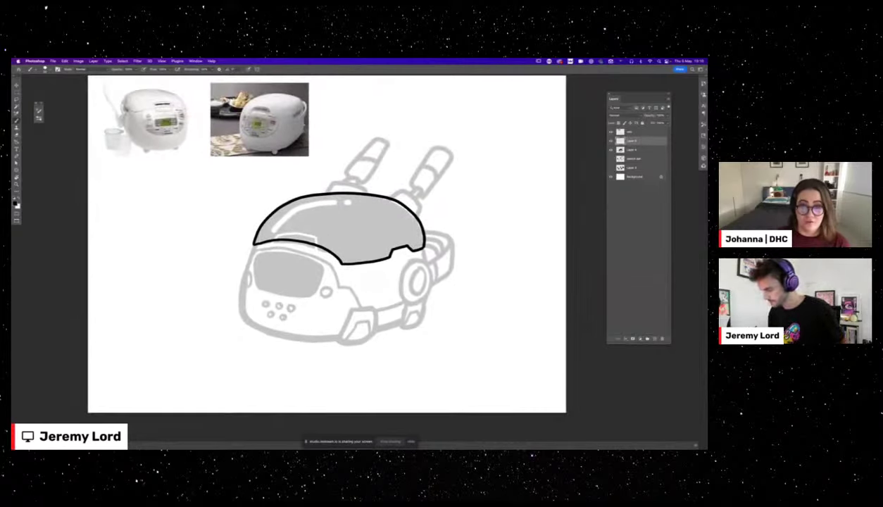
mouse_move(266, 235)
left_mouse_down()
mouse_move(297, 224)
mouse_move(319, 231)
mouse_move(315, 290)
mouse_move(331, 307)
left_mouse_up()
key("super+z")
key("r")
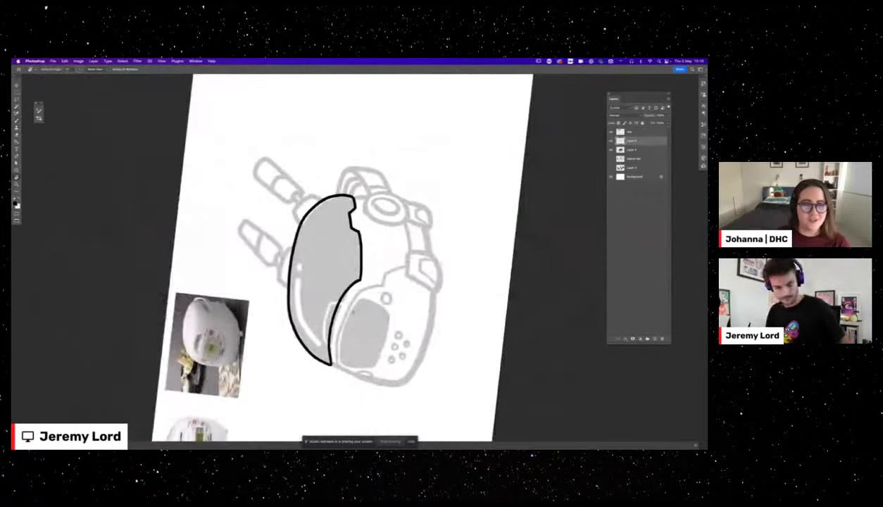
key("b")
mouse_move(356, 343)
left_mouse_down()
mouse_move(267, 272)
mouse_move(276, 233)
left_mouse_up()
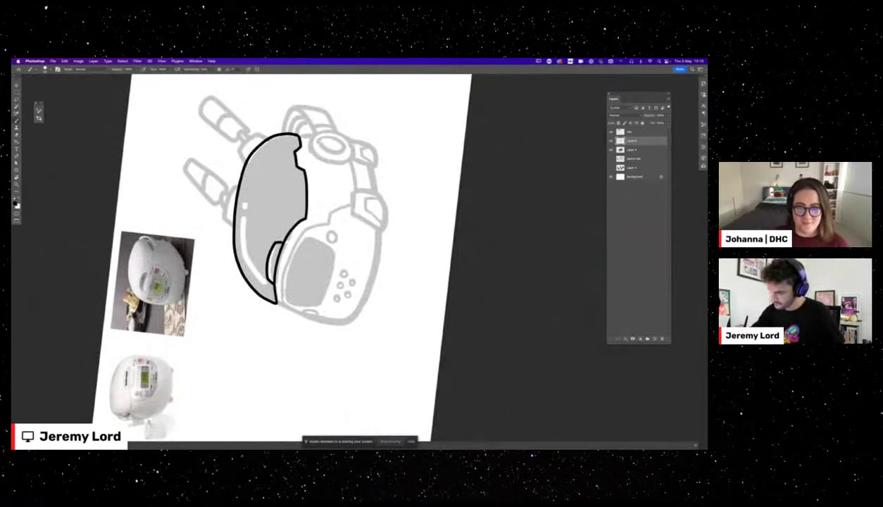
key("Escape")
left_click_drag(495, 236, 434, 280)
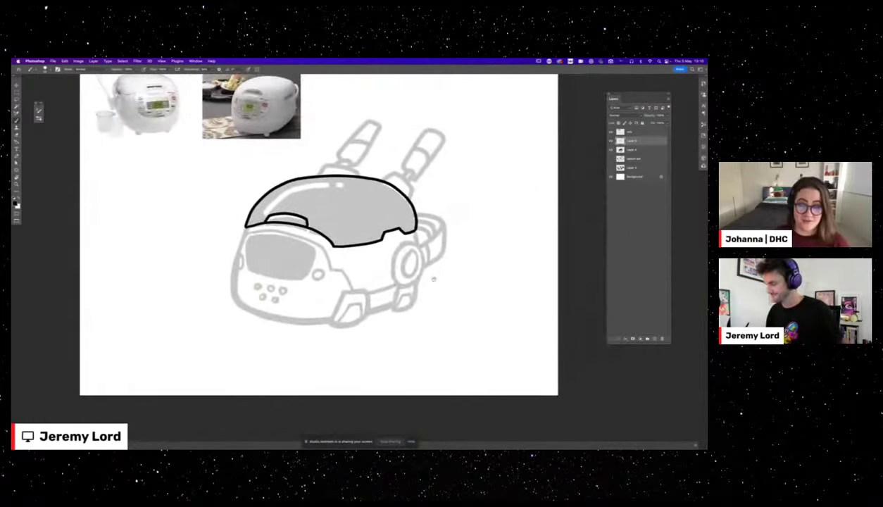
Draw a small triangle just above the notch near the dome's rear lower edge.
scroll(434, 279, "right", 2)
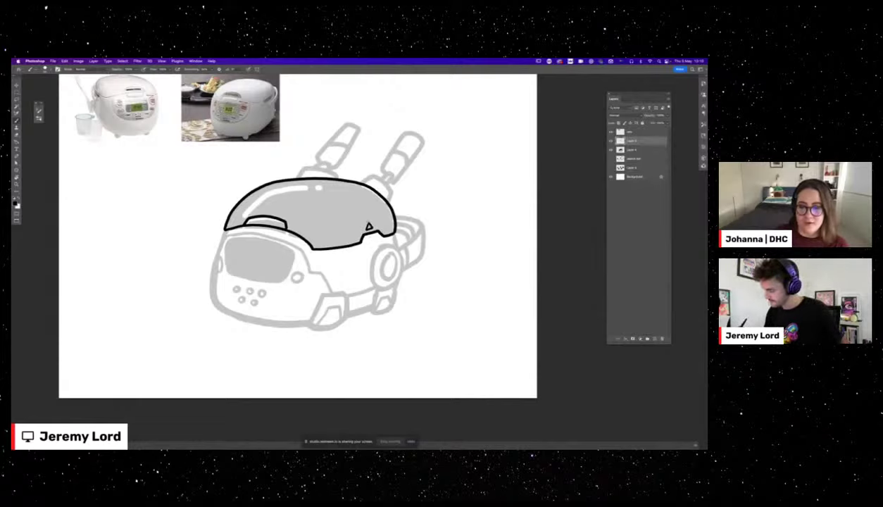
scroll(400, 268, "up", 3)
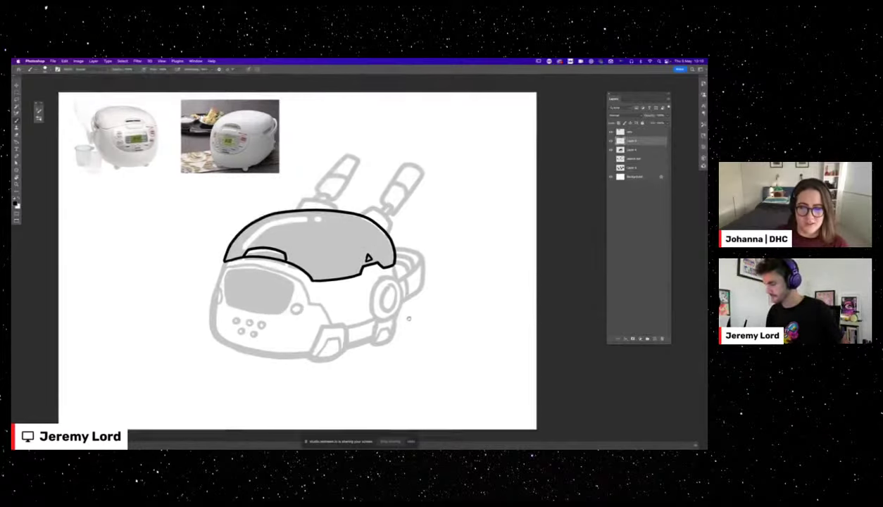
scroll(433, 246, "down", 2)
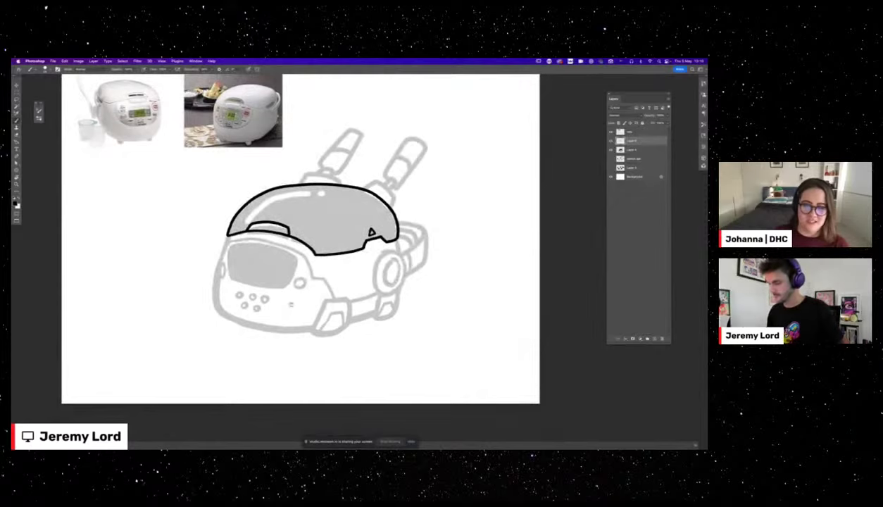
scroll(353, 267, "left", 3)
scroll(352, 267, "down", 2)
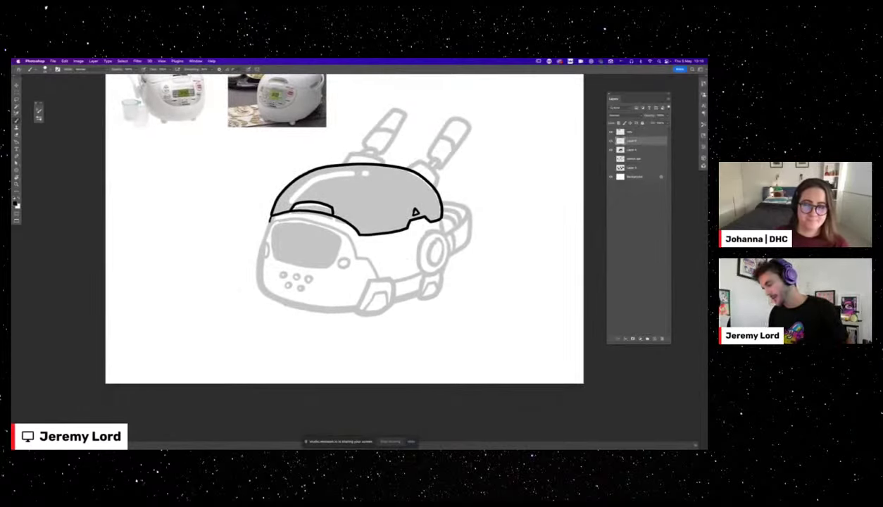
Trace the curved brow band with its stepped side edge below the dome, and the rounded outline of the lower face.
mouse_move(268, 218)
left_mouse_down()
mouse_move(313, 218)
mouse_move(356, 239)
mouse_move(360, 258)
mouse_move(378, 274)
left_mouse_up()
key("super+z")
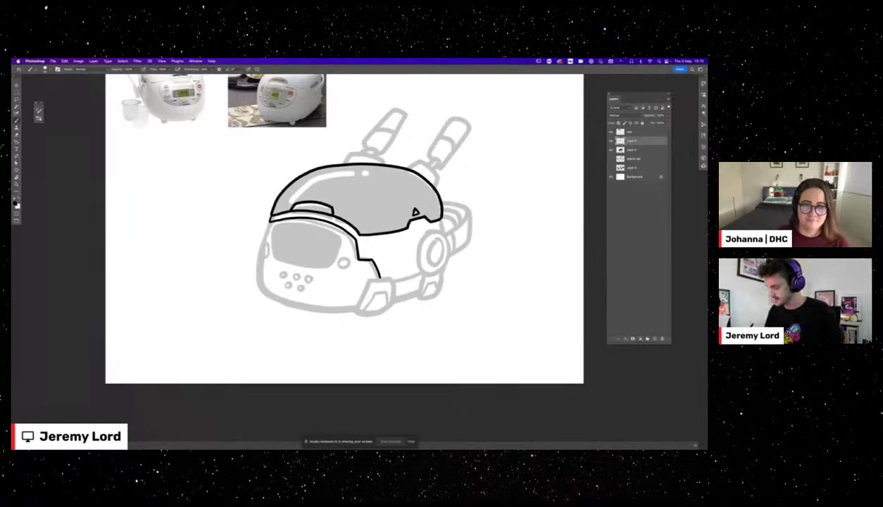
mouse_move(266, 220)
left_mouse_down()
mouse_move(263, 290)
mouse_move(288, 307)
mouse_move(352, 305)
left_mouse_up()
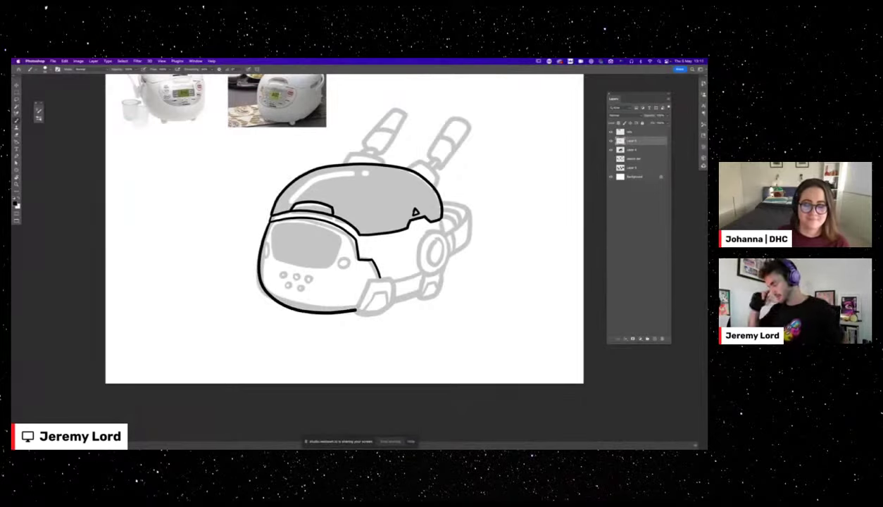
key("super+z")
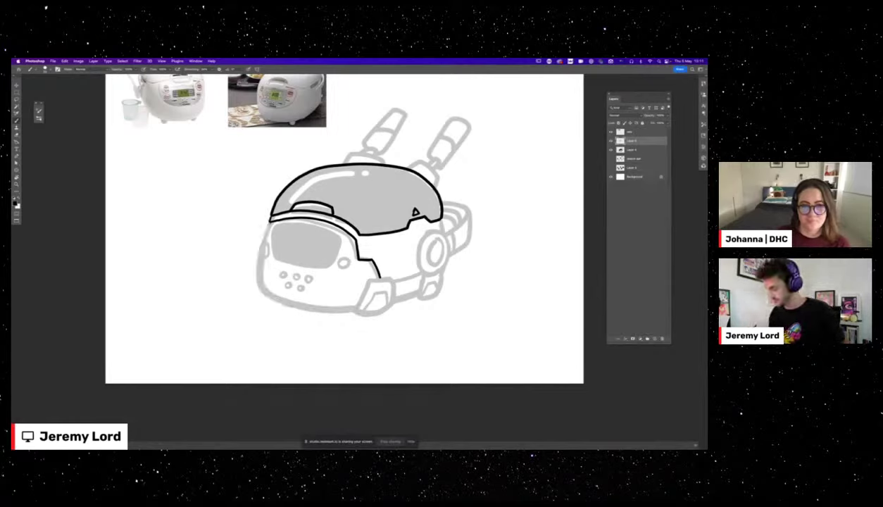
mouse_move(352, 303)
left_mouse_down()
mouse_move(311, 307)
mouse_move(266, 290)
mouse_move(254, 261)
mouse_move(264, 217)
left_mouse_up()
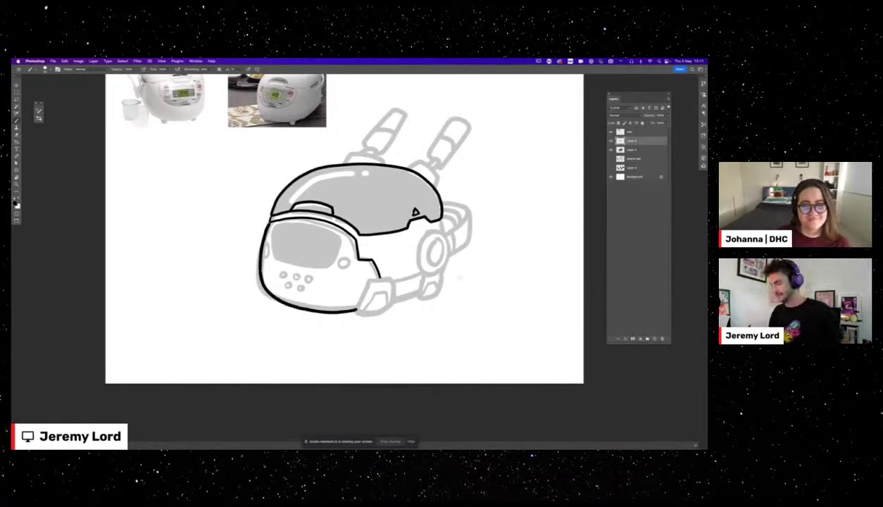
Draw the five small circles on the lower face and the round button beside the screen.
mouse_move(284, 271)
left_mouse_down()
mouse_move(310, 275)
mouse_move(287, 287)
mouse_move(285, 279)
mouse_move(301, 286)
mouse_move(296, 279)
left_mouse_up()
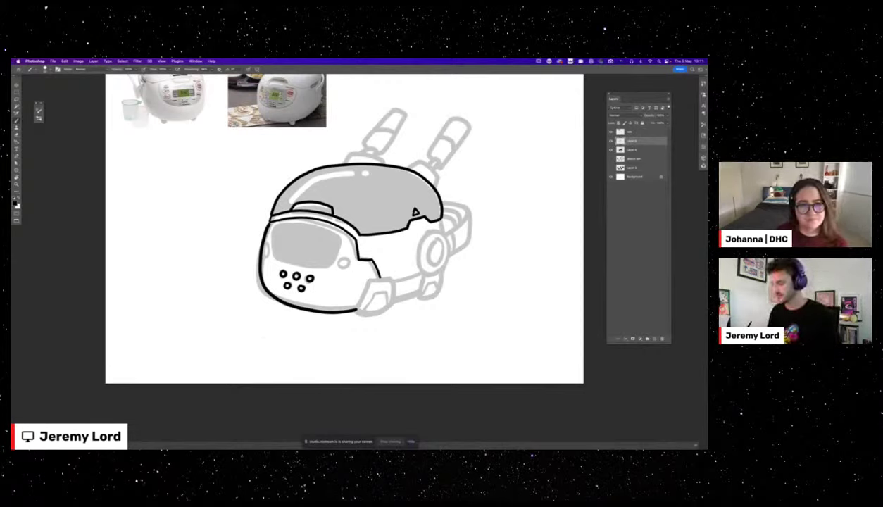
mouse_move(344, 259)
left_mouse_down()
mouse_move(349, 265)
mouse_move(345, 259)
left_mouse_up()
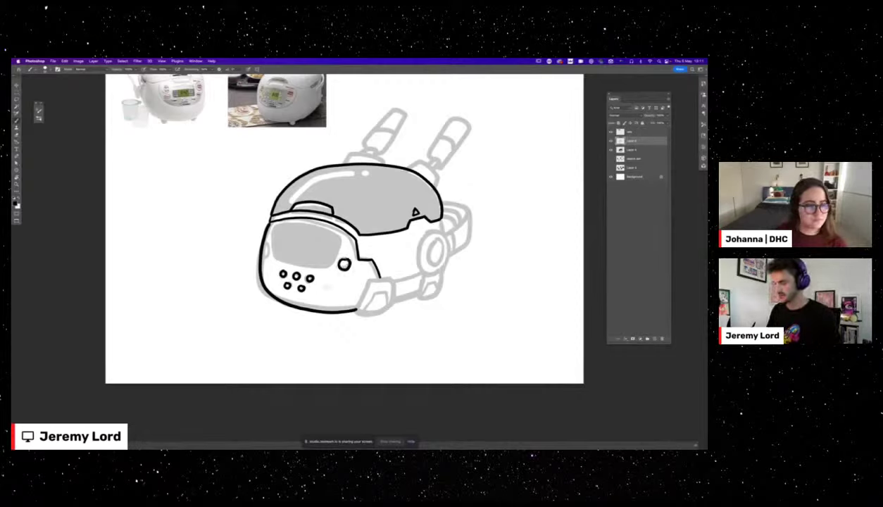
key("super+z")
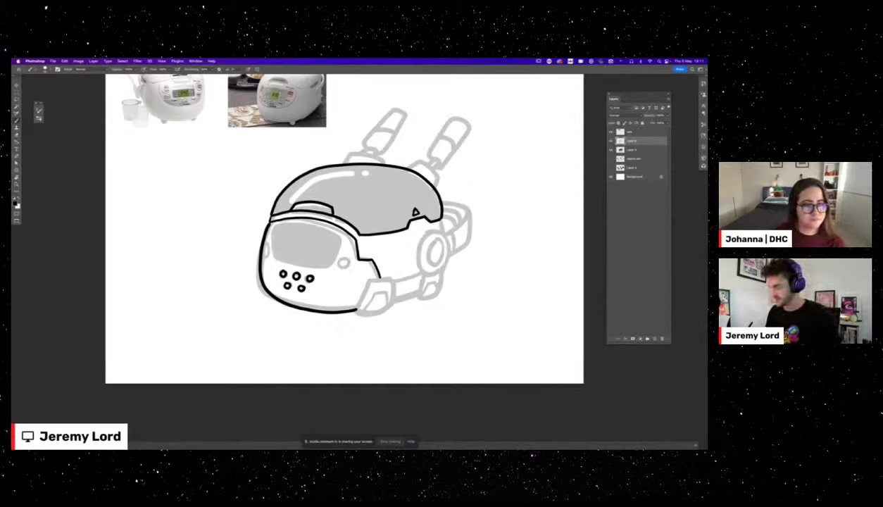
mouse_move(345, 257)
left_mouse_down()
mouse_move(338, 263)
mouse_move(348, 268)
mouse_move(344, 258)
left_mouse_up()
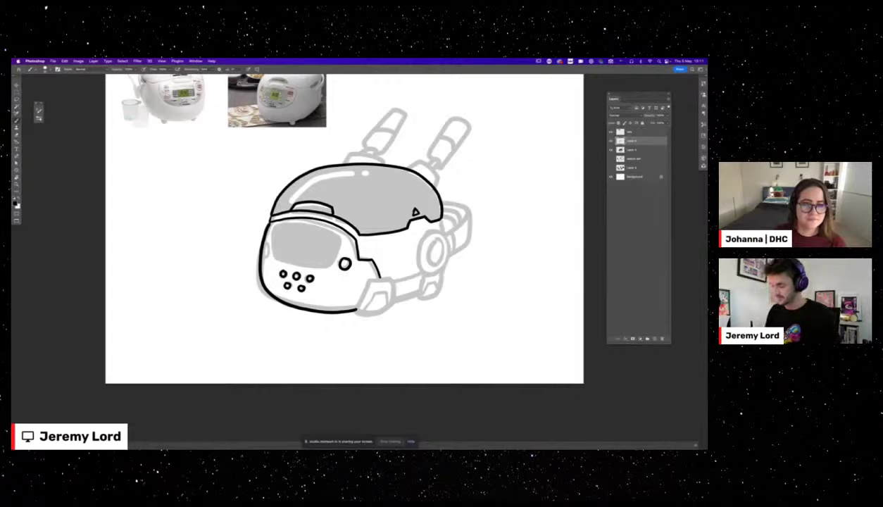
Add the small oval at the face's far edge and trace the screen's curved upper edge on a rotated canvas, then restore the upright view.
mouse_move(265, 245)
left_mouse_down()
mouse_move(262, 253)
mouse_move(269, 226)
mouse_move(271, 258)
mouse_move(322, 268)
mouse_move(335, 233)
mouse_move(286, 217)
left_mouse_up()
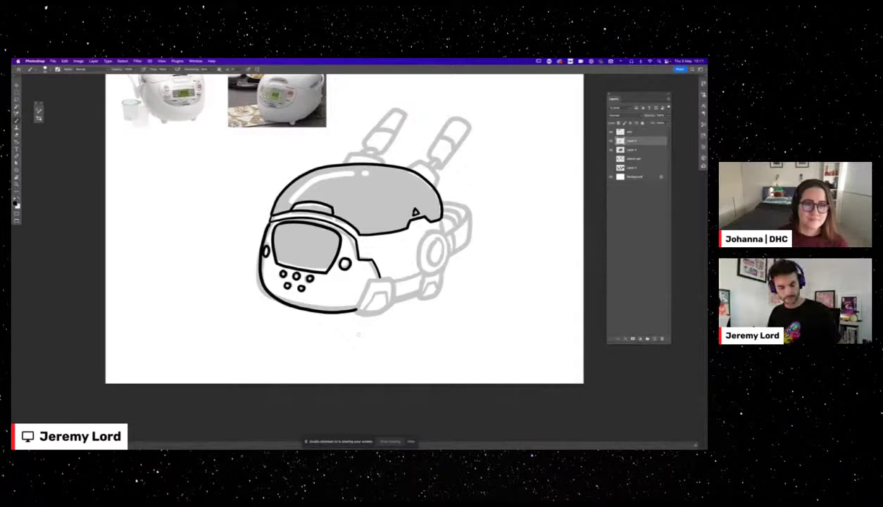
key("super+z")
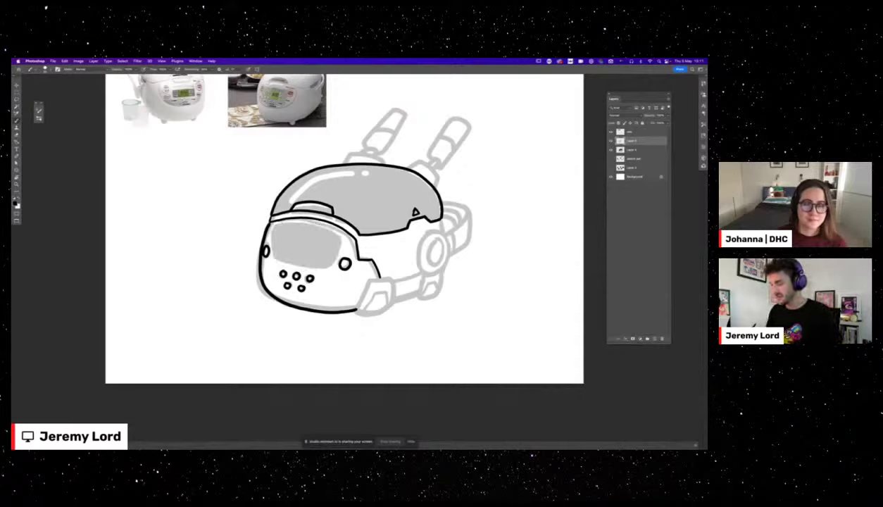
left_click_drag(269, 225, 314, 225)
key("super+z")
key("r")
mouse_move(257, 308)
left_mouse_down()
mouse_move(341, 367)
mouse_move(341, 318)
left_mouse_up()
key("b")
mouse_move(280, 272)
left_mouse_down()
mouse_move(297, 238)
mouse_move(329, 217)
left_mouse_up()
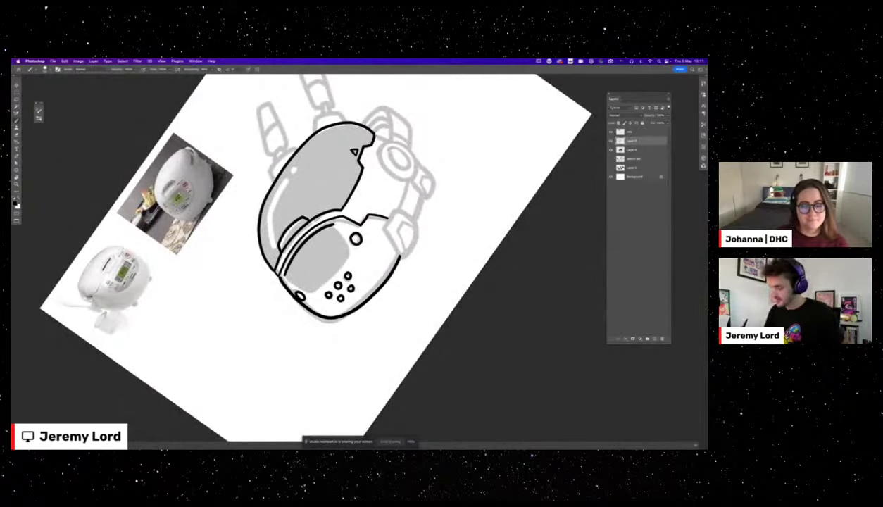
key("Escape")
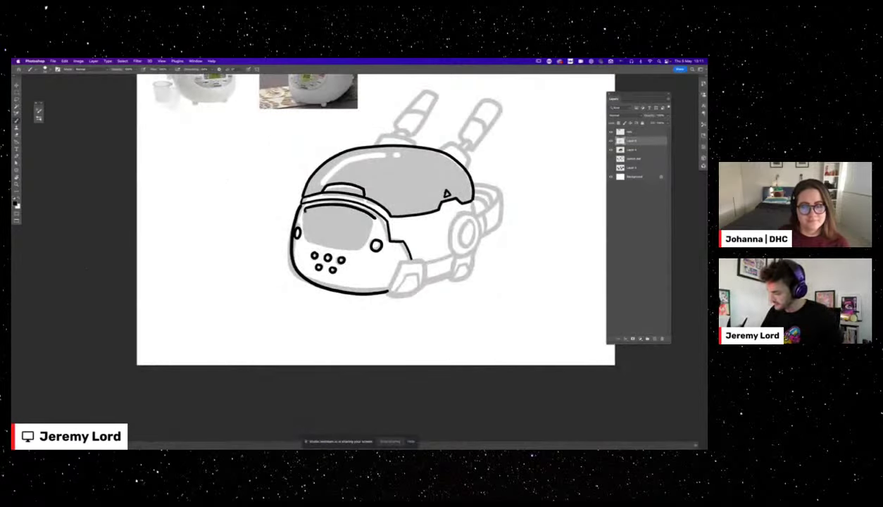
Close the face screen with a rounded, bowl-shaped lower edge, undoing and redrawing the curve until its shape fits.
mouse_move(298, 207)
left_mouse_down()
mouse_move(311, 235)
mouse_move(333, 241)
mouse_move(357, 231)
mouse_move(331, 242)
mouse_move(303, 235)
mouse_move(295, 209)
mouse_move(311, 238)
mouse_move(337, 243)
mouse_move(370, 214)
left_mouse_up()
key("super+z")
key("super+z")
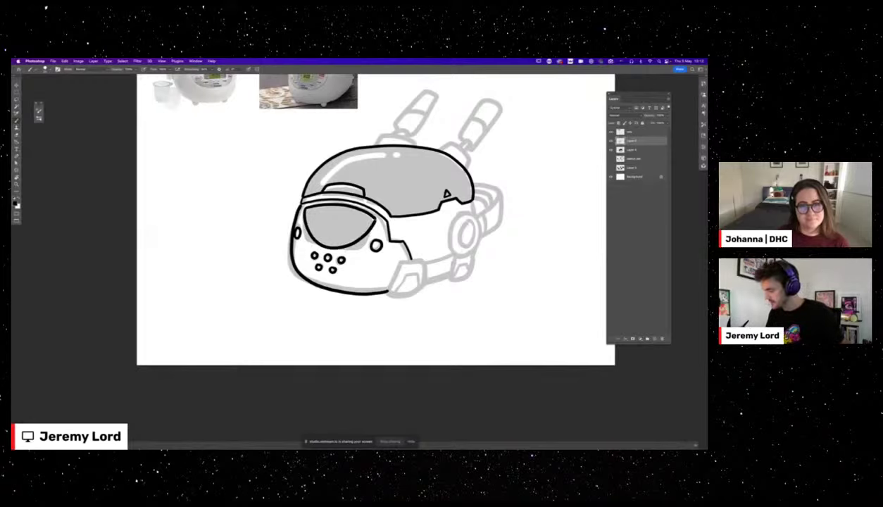
key("super+minus")
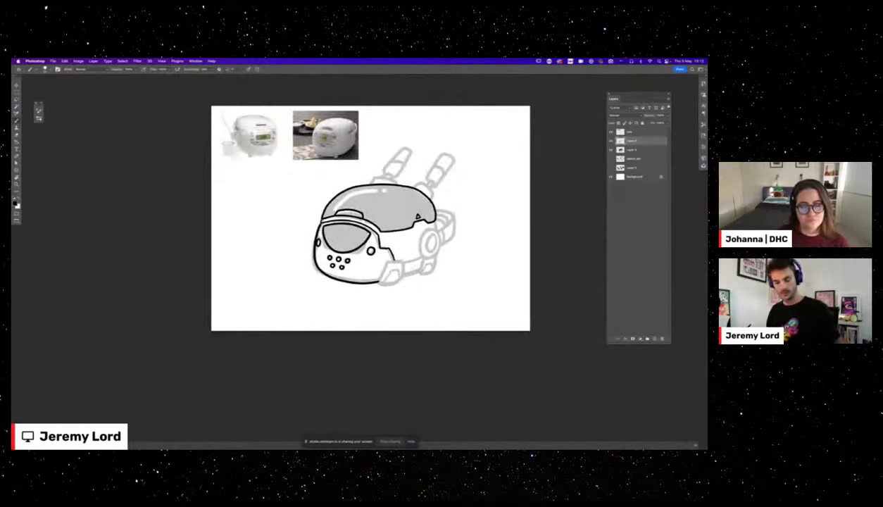
key("super+z")
mouse_move(363, 227)
left_mouse_down()
mouse_move(358, 243)
mouse_move(325, 250)
mouse_move(316, 221)
left_mouse_up()
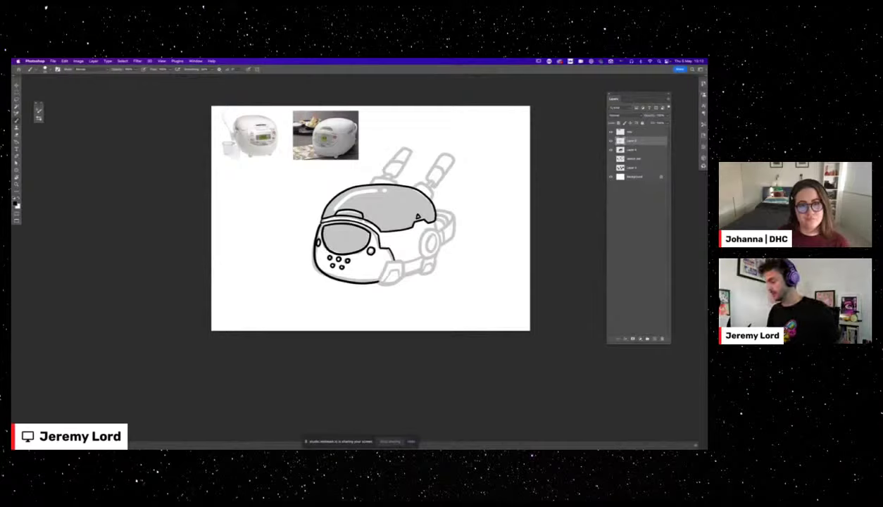
key("super+z")
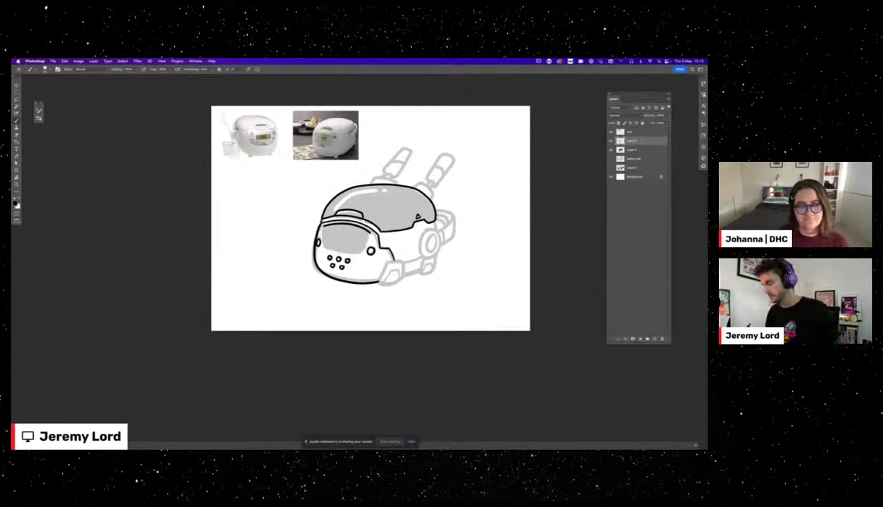
mouse_move(314, 220)
left_mouse_down()
mouse_move(319, 238)
mouse_move(336, 247)
mouse_move(349, 250)
mouse_move(364, 227)
left_mouse_up()
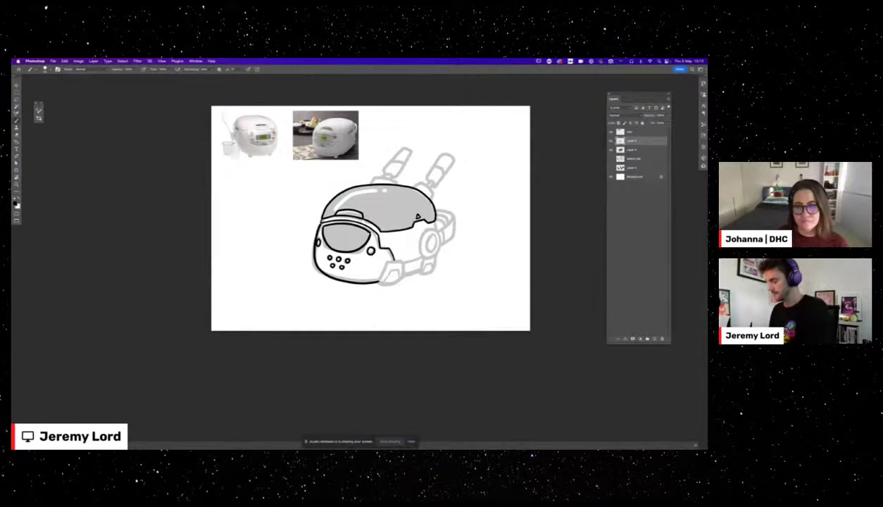
Trace the nearer antenna at the dome's rear, with its flared base, narrow joint and round-ended capsule divided by a stepped band.
key("super+plus")
left_click_drag(415, 246, 361, 292)
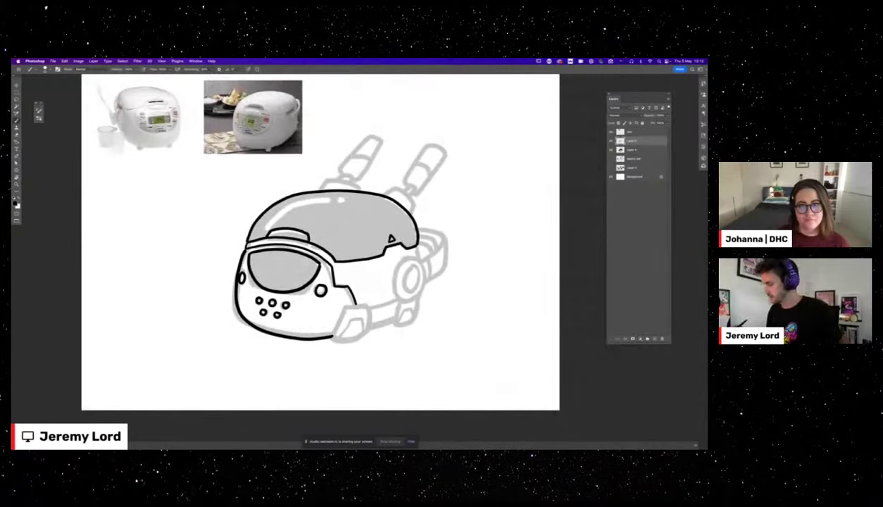
mouse_move(384, 193)
left_mouse_down()
mouse_move(404, 192)
mouse_move(405, 213)
left_mouse_up()
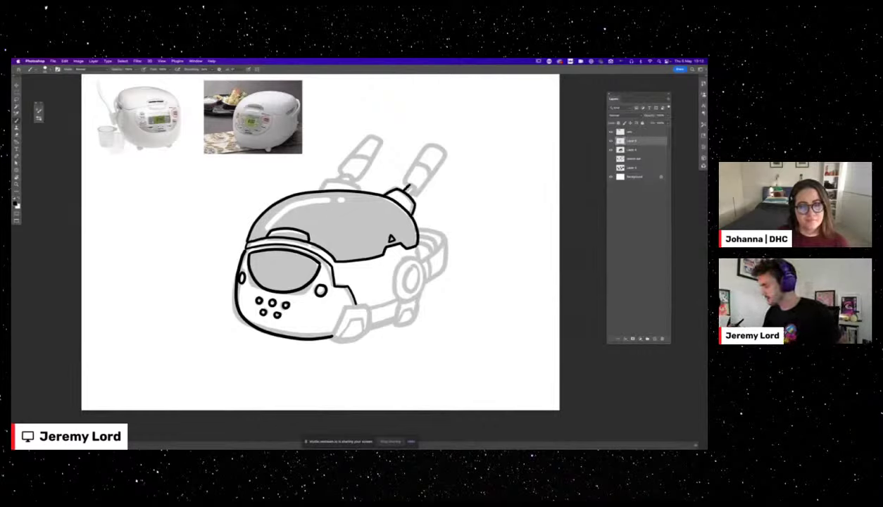
mouse_move(409, 186)
left_mouse_down()
mouse_move(412, 195)
mouse_move(407, 160)
mouse_move(430, 142)
left_mouse_up()
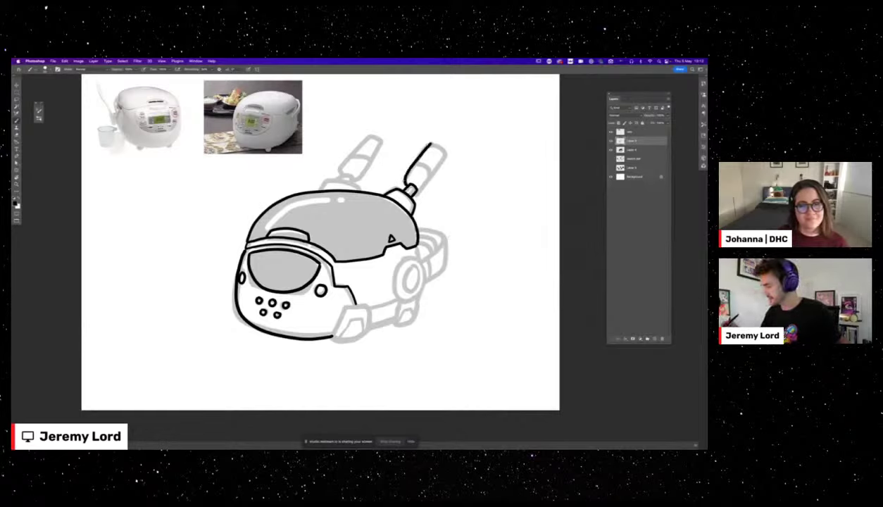
mouse_move(408, 190)
left_mouse_down()
mouse_move(445, 154)
mouse_move(426, 137)
mouse_move(442, 137)
mouse_move(444, 152)
mouse_move(420, 156)
mouse_move(430, 165)
left_mouse_up()
key("super+z")
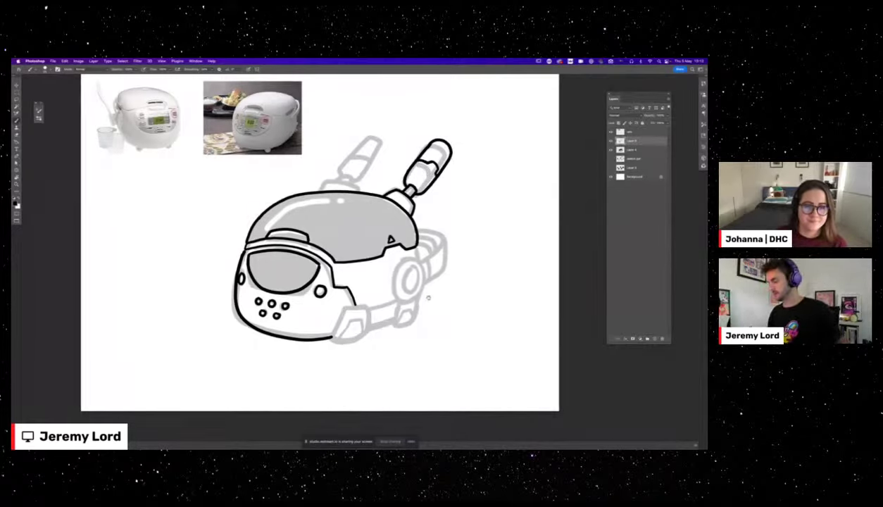
Add three short vent lines to the nearer antenna's base and a small detail on the capsule's dividing band.
left_click_drag(438, 280, 428, 293)
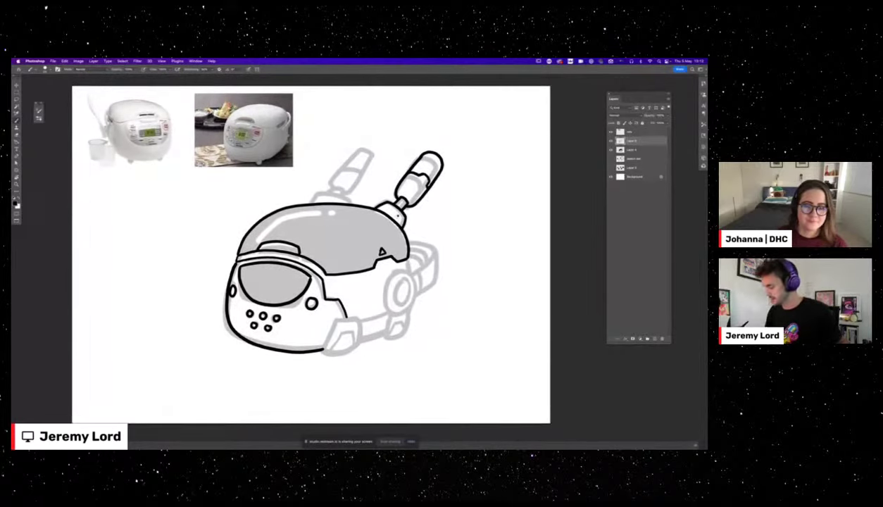
left_click_drag(398, 216, 396, 219)
key("super+z")
key("super+z")
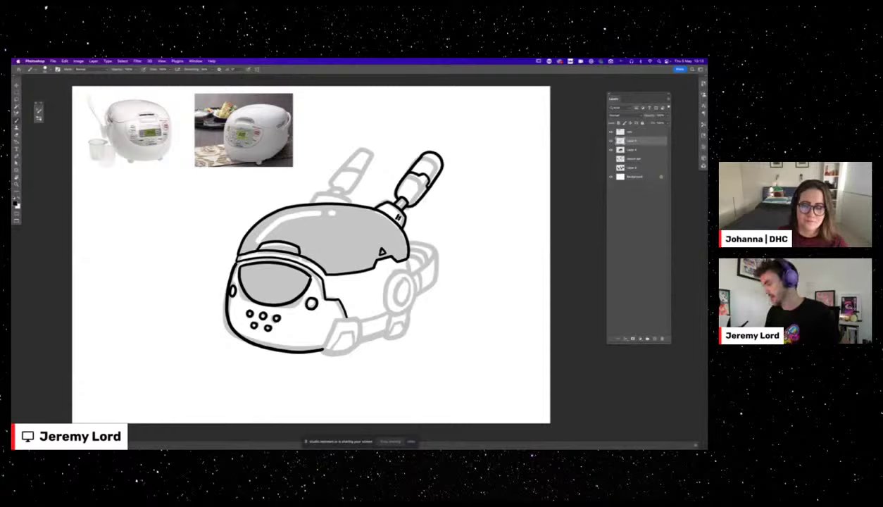
key("super+z")
key("super+z")
left_click_drag(400, 215, 396, 217)
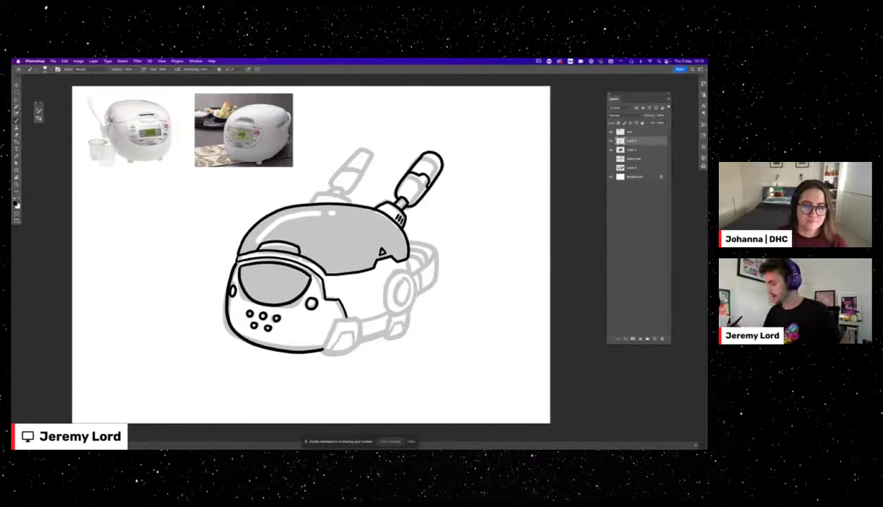
left_click_drag(419, 176, 412, 179)
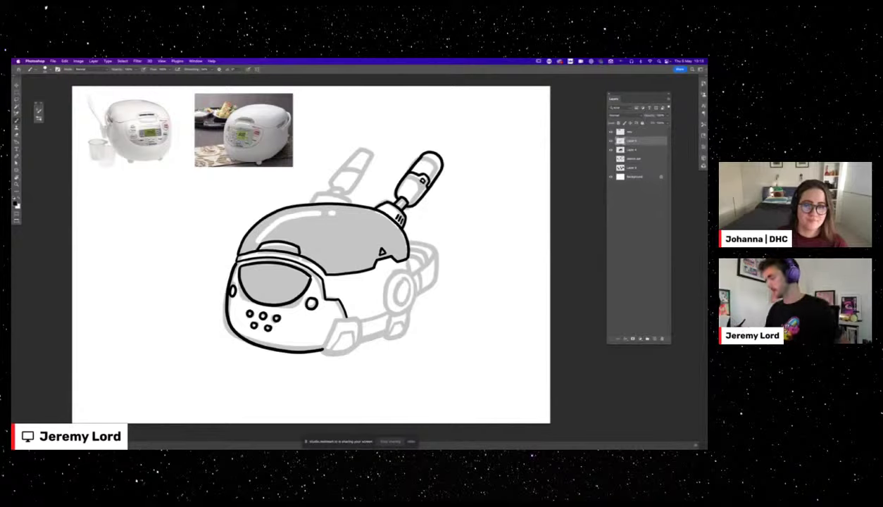
Draw the upright oval at the centre of the round disc on the robot's side.
left_click_drag(439, 242, 451, 230)
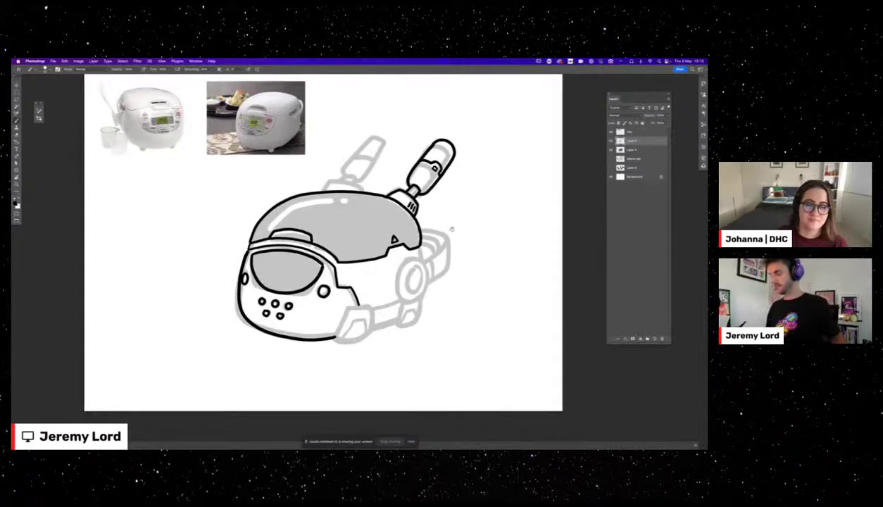
mouse_move(431, 298)
left_mouse_down()
mouse_move(444, 251)
mouse_move(436, 290)
mouse_move(432, 276)
left_mouse_up()
mouse_move(413, 246)
left_mouse_down()
mouse_move(408, 271)
mouse_move(422, 259)
mouse_move(414, 247)
mouse_move(401, 262)
mouse_move(411, 269)
mouse_move(406, 241)
left_mouse_up()
key("super+z")
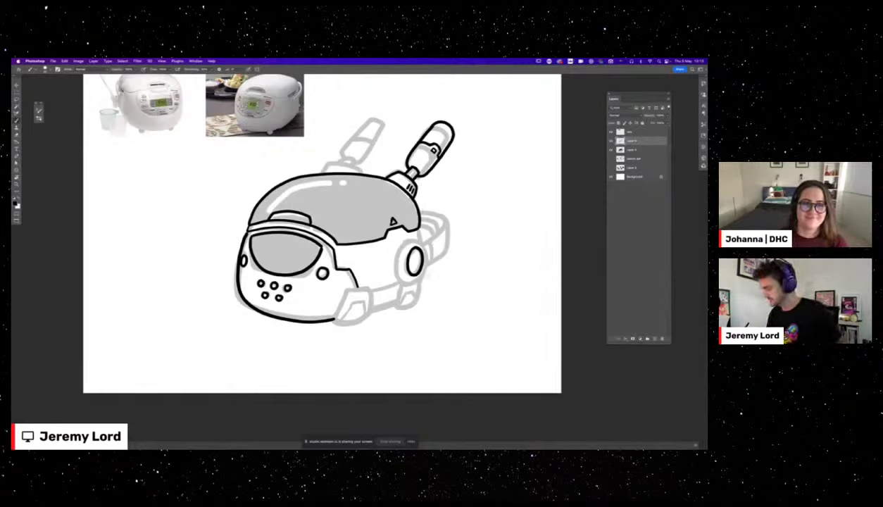
Trace the angular front and rear feet along the near lower edge of the body, with their inner contours.
left_click_drag(452, 302, 472, 277)
mouse_move(363, 259)
left_mouse_down()
mouse_move(348, 288)
mouse_move(376, 269)
mouse_move(381, 288)
mouse_move(383, 256)
mouse_move(404, 276)
mouse_move(430, 256)
mouse_move(429, 275)
mouse_move(414, 272)
mouse_move(427, 259)
mouse_move(420, 320)
left_mouse_up()
key("super+z")
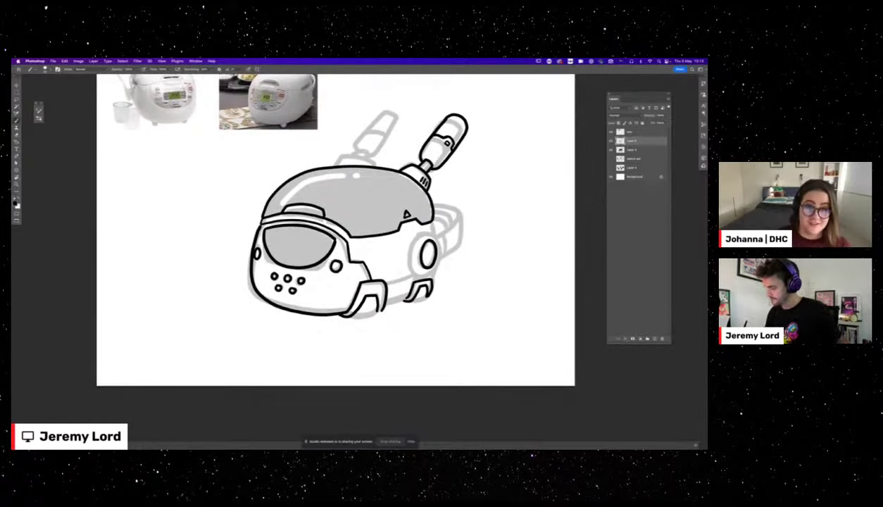
Draw the outer and inner rings around the side disc's central oval and add a small tab on the front rim.
left_click_drag(449, 276, 411, 253)
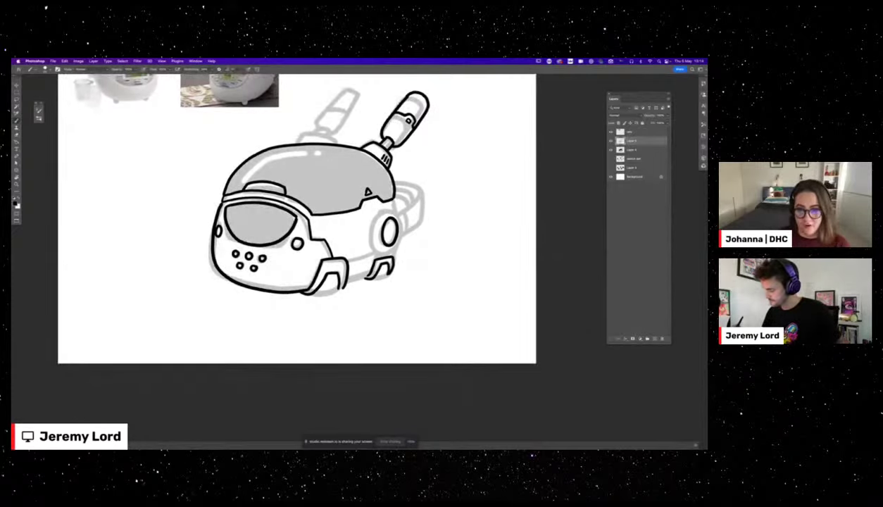
mouse_move(384, 203)
left_mouse_down()
mouse_move(364, 214)
mouse_move(360, 237)
mouse_move(375, 250)
mouse_move(402, 231)
mouse_move(390, 242)
left_mouse_up()
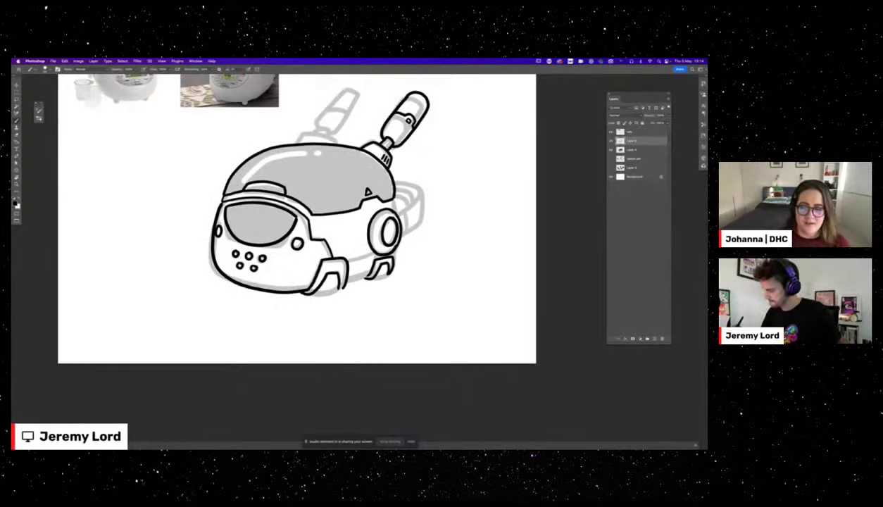
mouse_move(384, 212)
left_mouse_down()
mouse_move(371, 238)
mouse_move(384, 243)
mouse_move(371, 231)
left_mouse_up()
key("super+z")
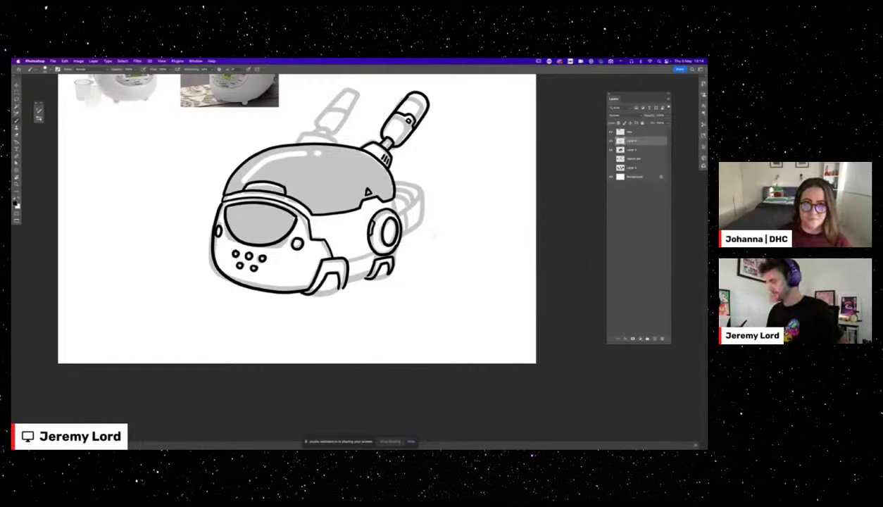
Draw the small bracket behind the side disc and the curved rear body edge running down to the rear foot.
mouse_move(397, 212)
left_mouse_down()
mouse_move(404, 210)
mouse_move(393, 233)
left_mouse_up()
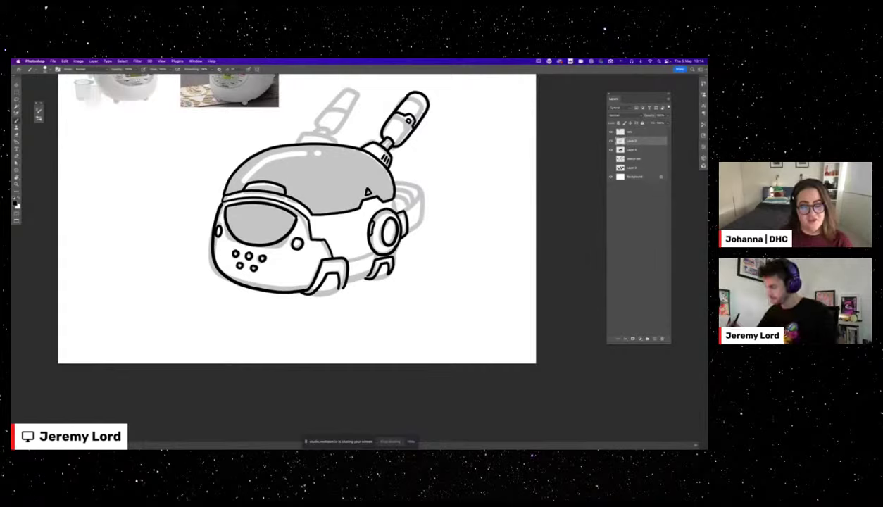
mouse_move(387, 194)
left_mouse_down()
mouse_move(401, 274)
mouse_move(388, 289)
mouse_move(399, 231)
left_mouse_up()
key("super+z")
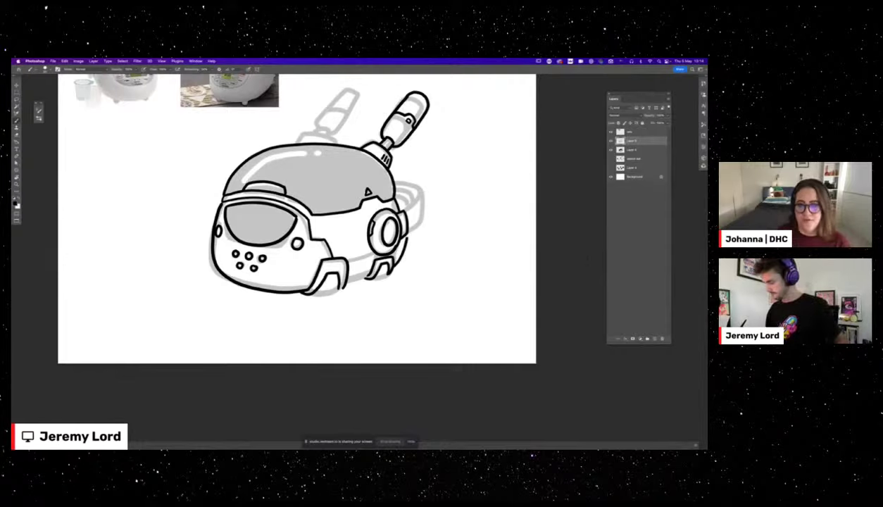
key("super+z")
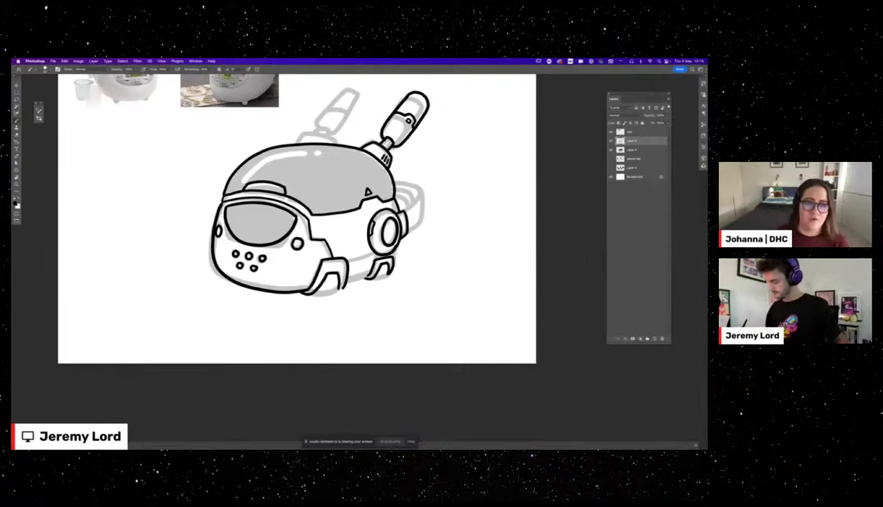
left_click_drag(390, 264, 402, 235)
left_click_drag(430, 265, 428, 317)
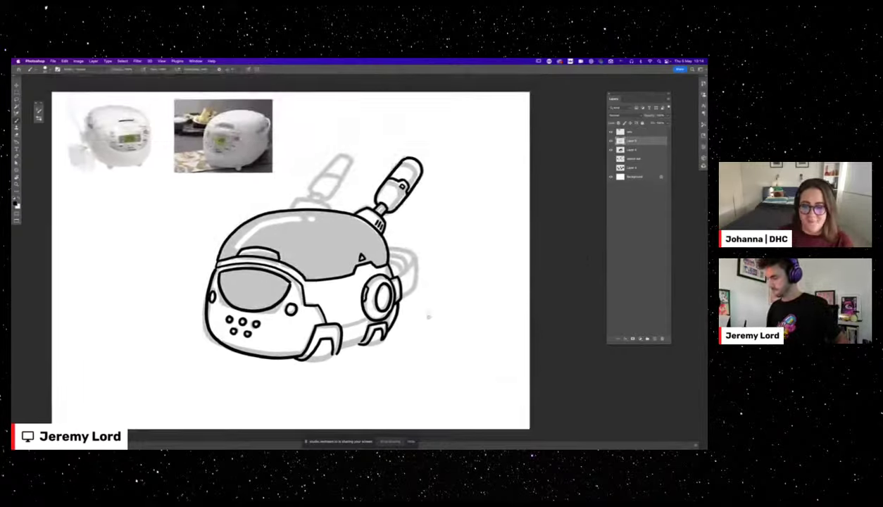
Add solid black shading inside the openings of the robot's front and rear feet.
scroll(428, 316, "down", 3)
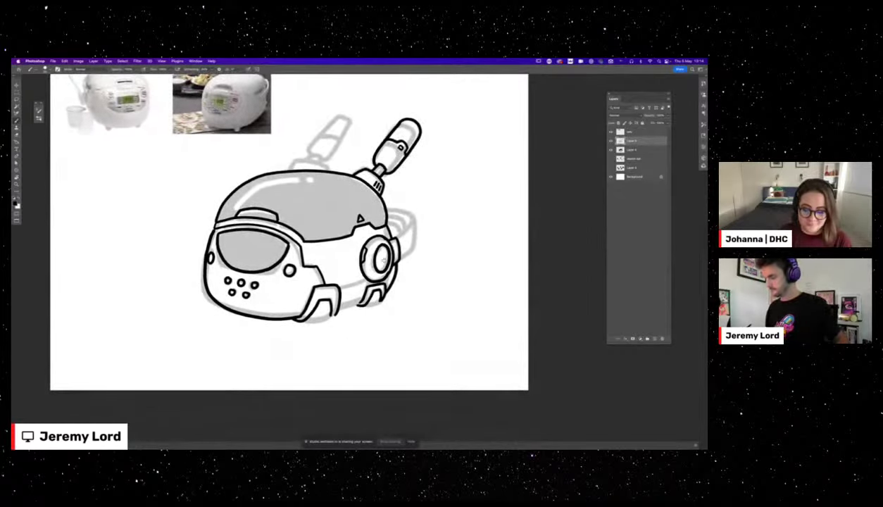
scroll(405, 252, "up", 2)
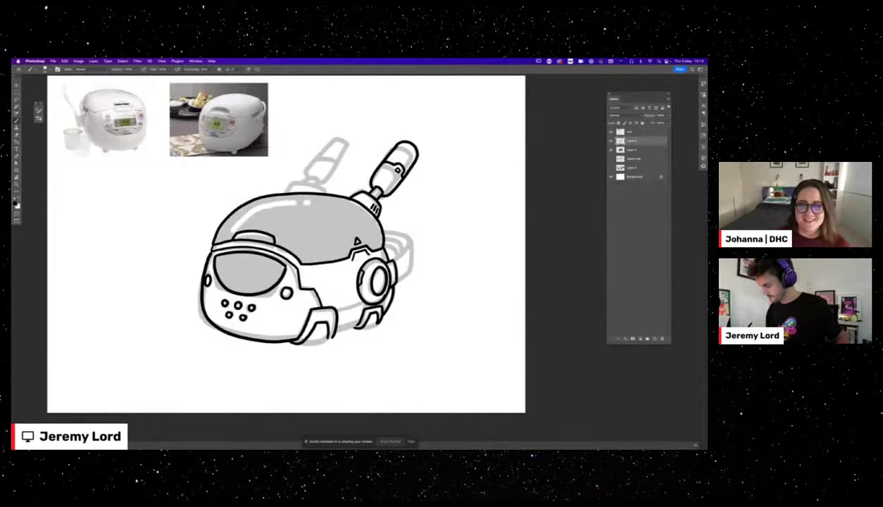
scroll(414, 267, "down", 3)
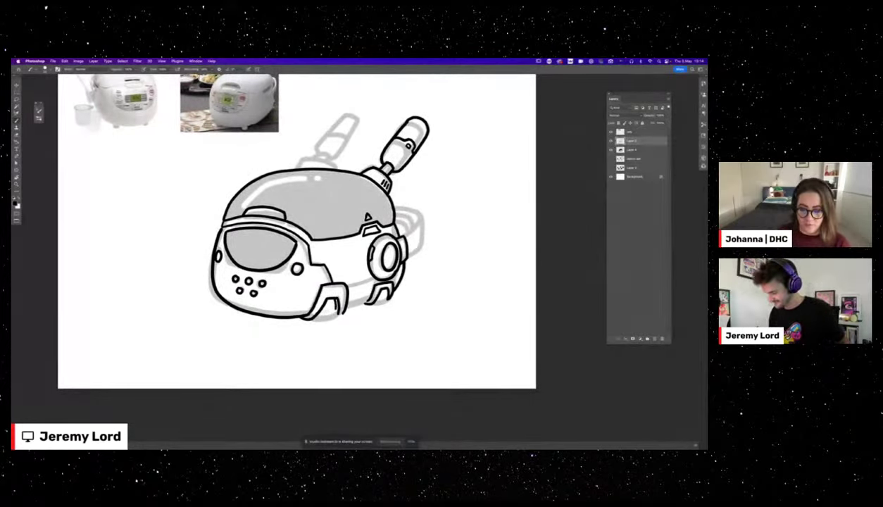
left_click_drag(379, 283, 326, 306)
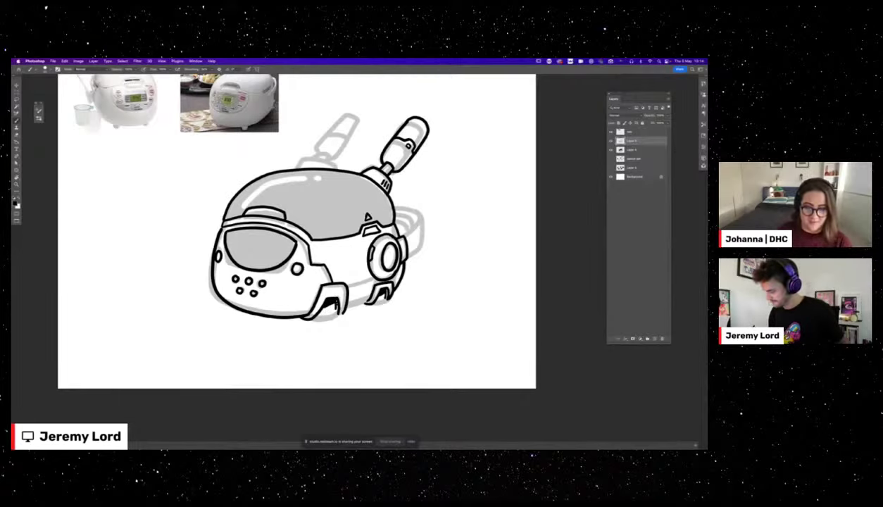
Draw the flat base and short stem of the second antenna on top of the dome, redoing unsatisfactory strokes.
scroll(447, 281, "up", 3)
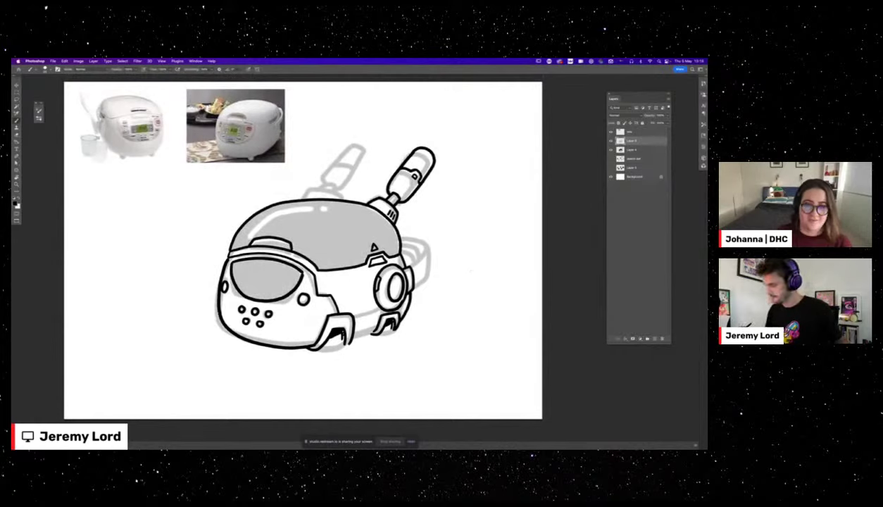
mouse_move(312, 193)
left_mouse_down()
mouse_move(345, 190)
mouse_move(348, 197)
mouse_move(333, 181)
mouse_move(341, 190)
left_mouse_up()
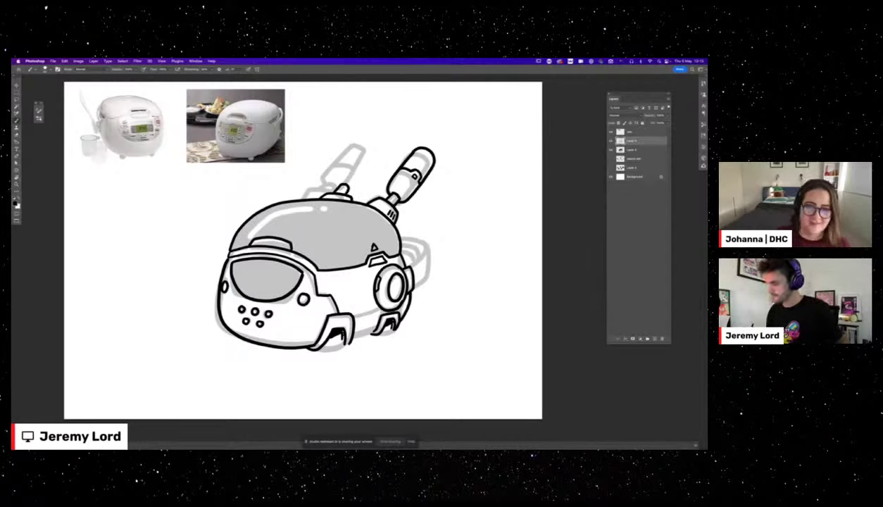
key("super+z")
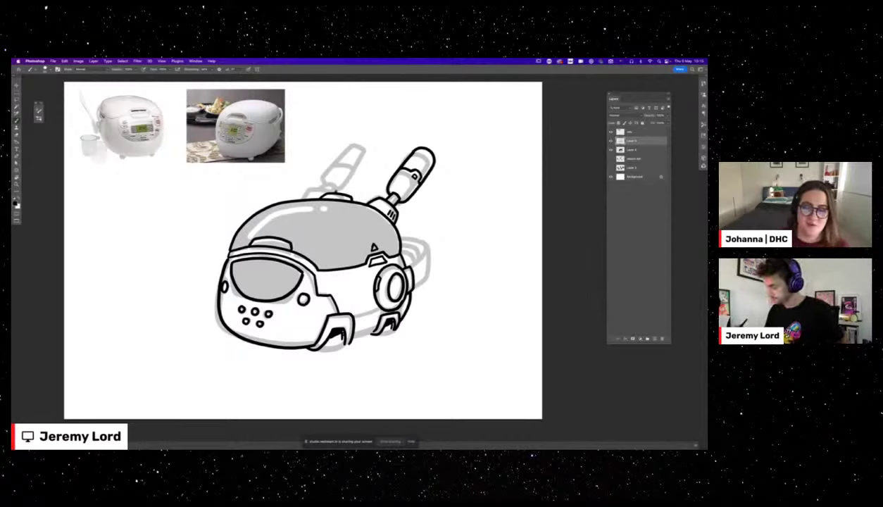
key("super+z")
key("super+z")
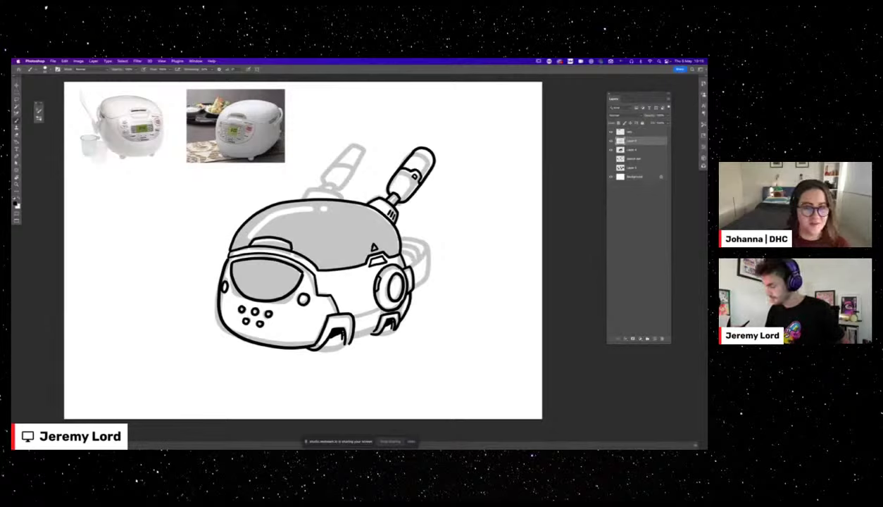
left_click_drag(317, 191, 345, 196)
key("super+z")
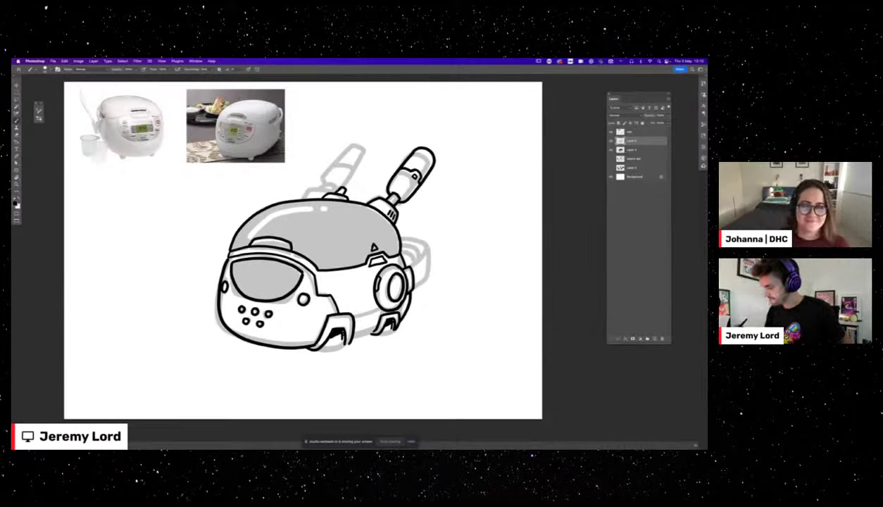
Draw the slim capsule-shaped head on the second antenna's stem, redrawing it smaller than the first antenna's head.
left_click_drag(329, 186, 352, 147)
key("super+z")
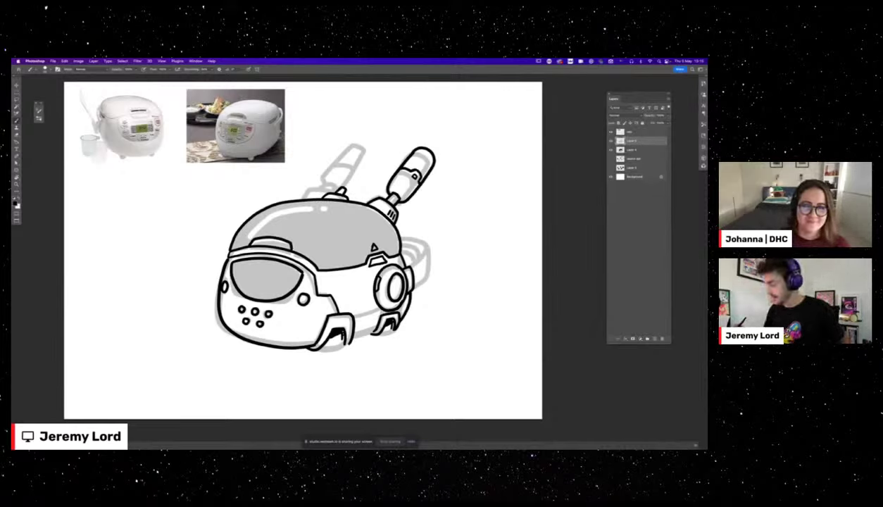
mouse_move(328, 183)
left_mouse_down()
mouse_move(363, 148)
mouse_move(370, 170)
mouse_move(338, 189)
left_mouse_up()
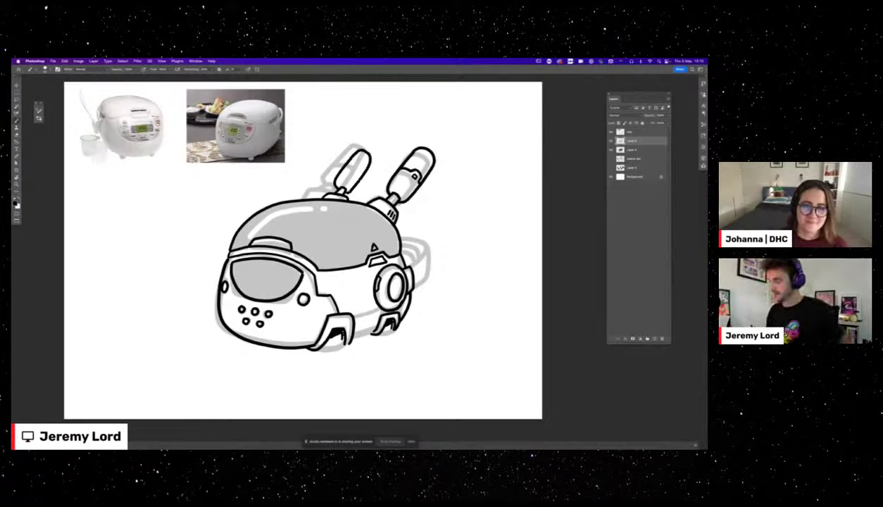
key("super+z")
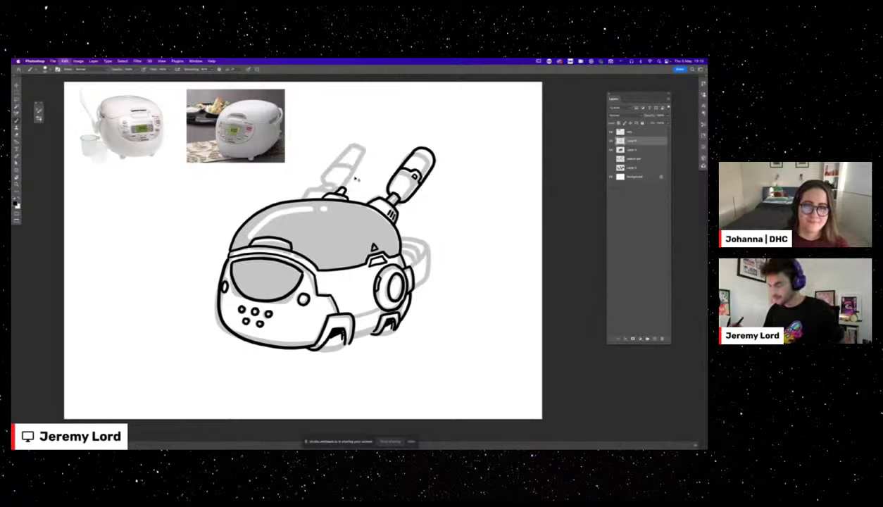
mouse_move(329, 186)
left_mouse_down()
mouse_move(349, 150)
mouse_move(360, 166)
mouse_move(349, 179)
mouse_move(357, 161)
left_mouse_up()
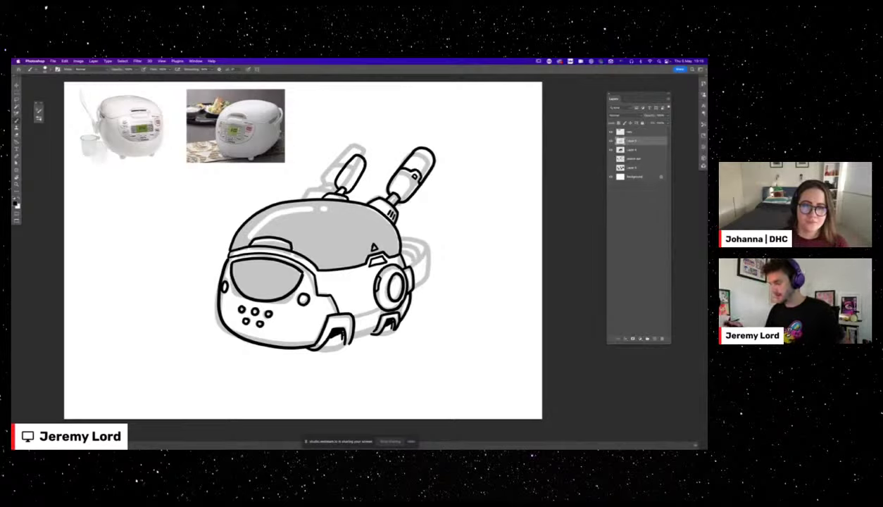
Examine the second antenna at reduced size and compare the drawing with and without its latest strokes.
key("super+minus")
key("super+minus")
key("super+minus")
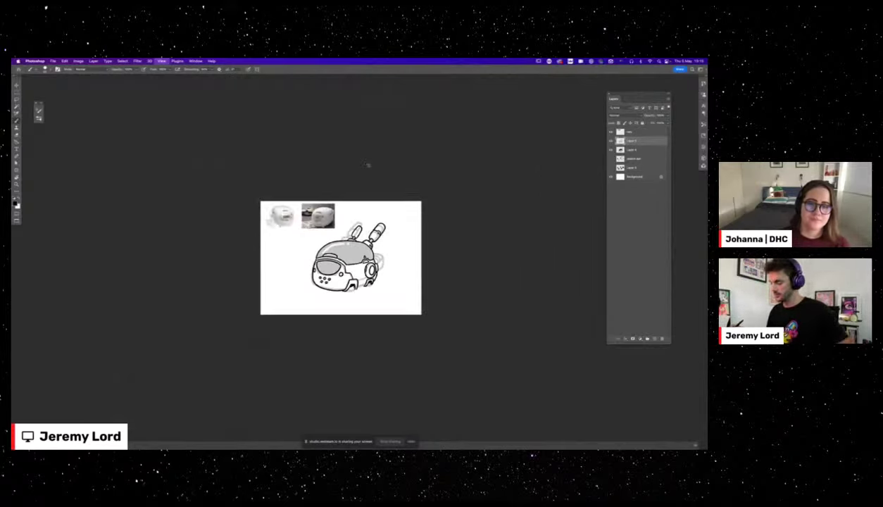
key("super+plus")
key("super+plus")
key("super+plus")
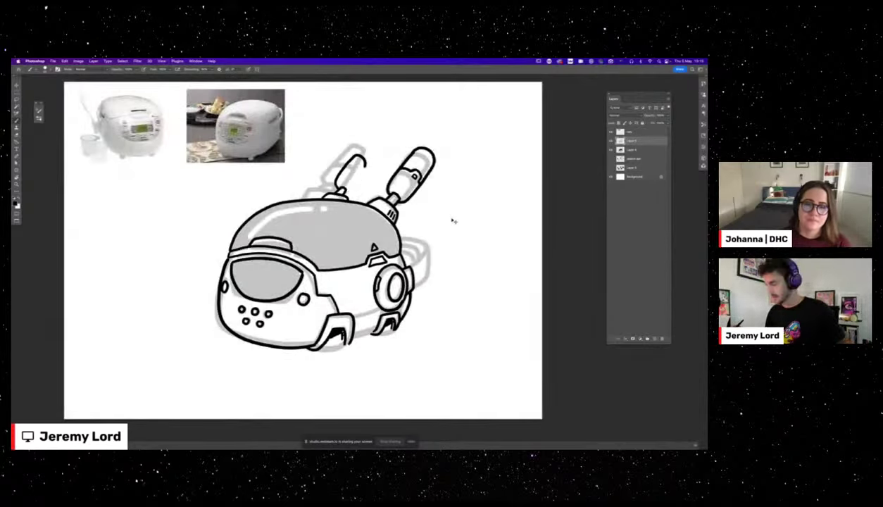
key("super+z")
key("super+shift+z")
key("super+shift+z")
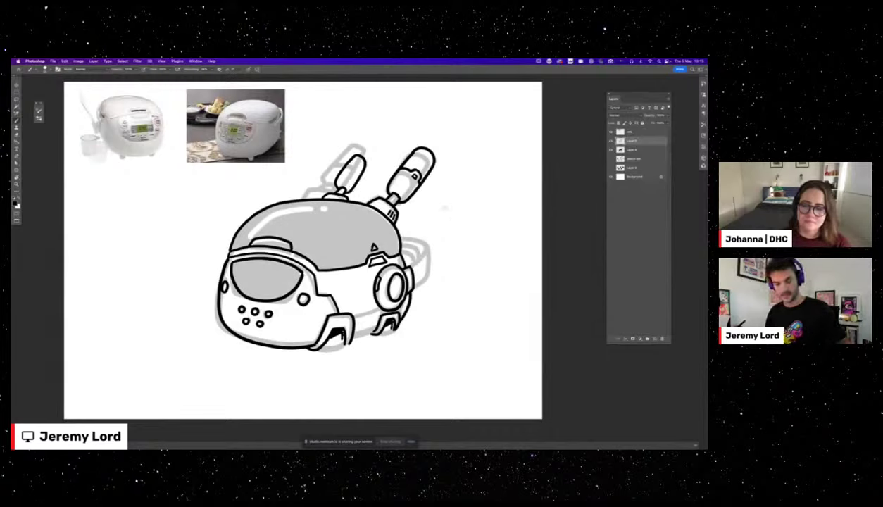
Select the second antenna with the Lasso, rotate it slightly counterclockwise to stand more upright, and tidy its base lines.
key("l")
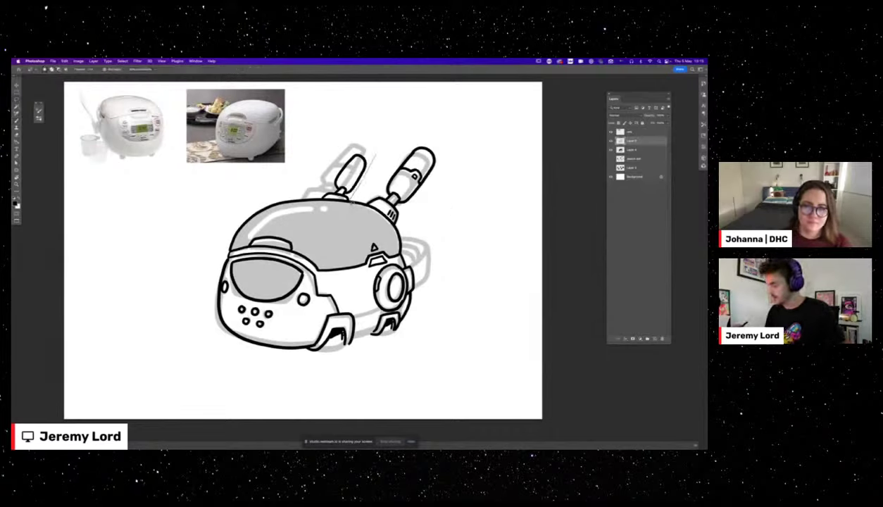
mouse_move(352, 203)
left_mouse_down()
mouse_move(313, 198)
mouse_move(374, 139)
left_mouse_up()
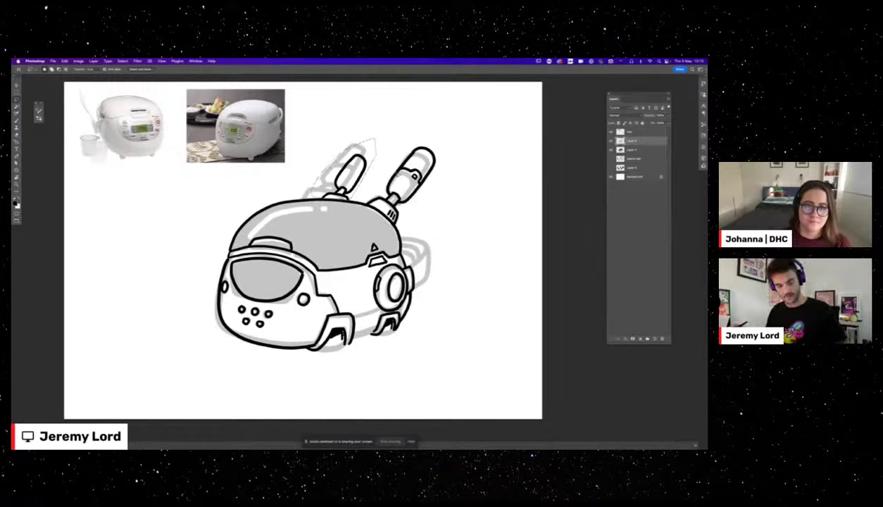
key("super+t")
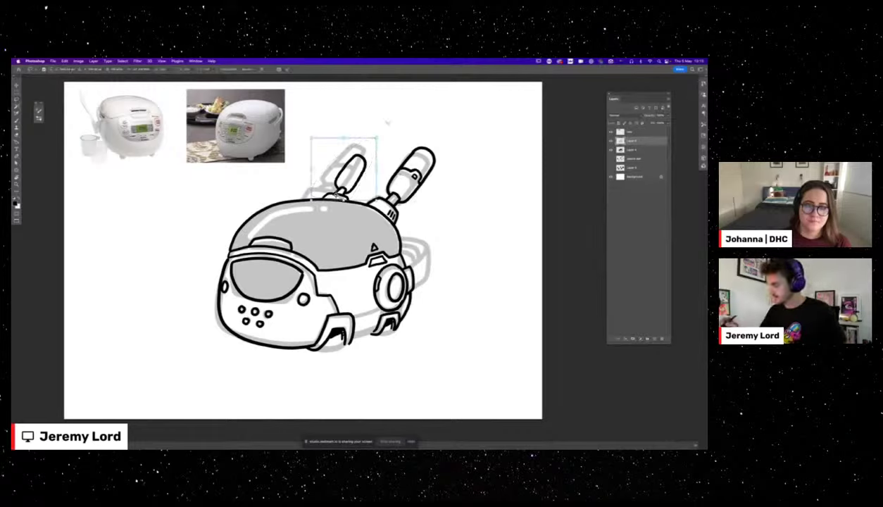
mouse_move(383, 127)
left_mouse_down()
mouse_move(378, 114)
mouse_move(372, 119)
left_mouse_up()
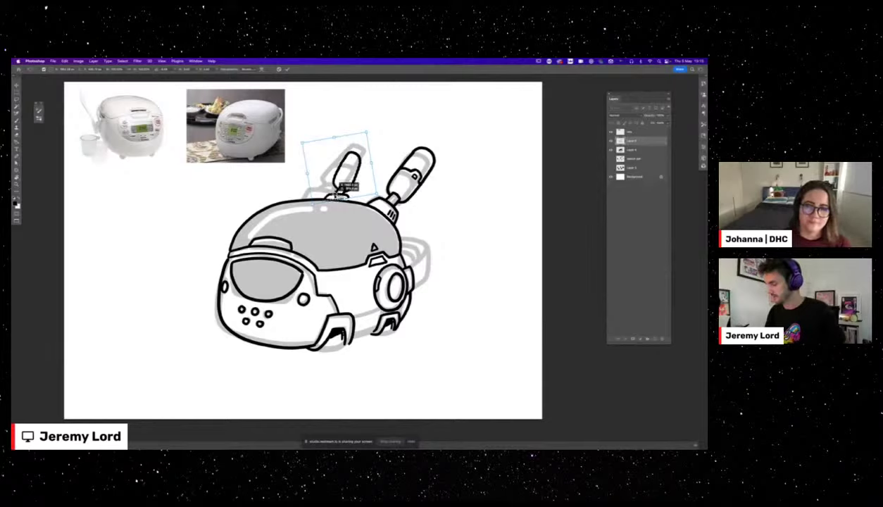
left_click_drag(368, 125, 373, 126)
left_click_drag(366, 122, 362, 119)
key("Return")
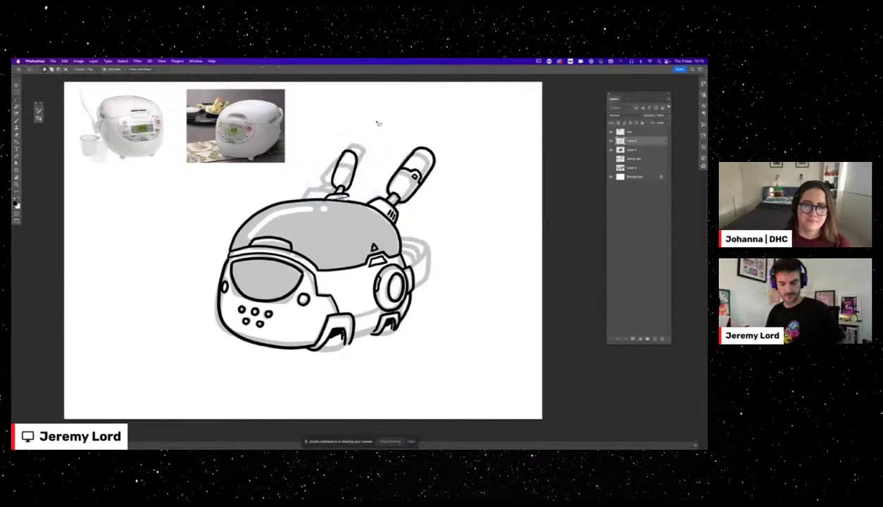
key("b")
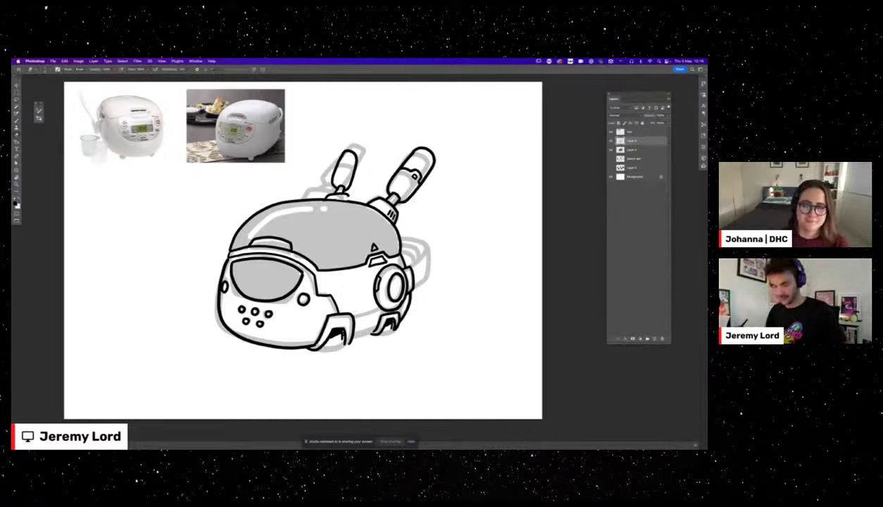
key("b")
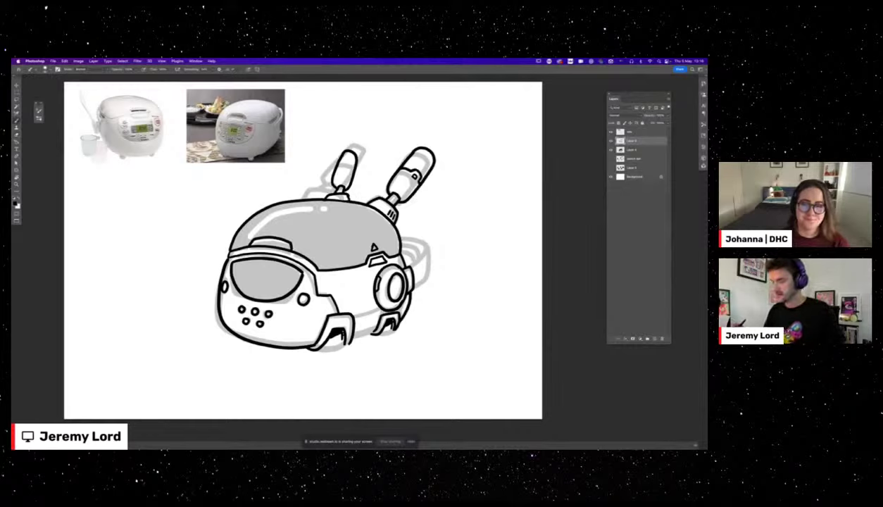
Adjust the second antenna's shape in Liquify with a smaller brush and draw the band and small notch across its head.
left_click(137, 61)
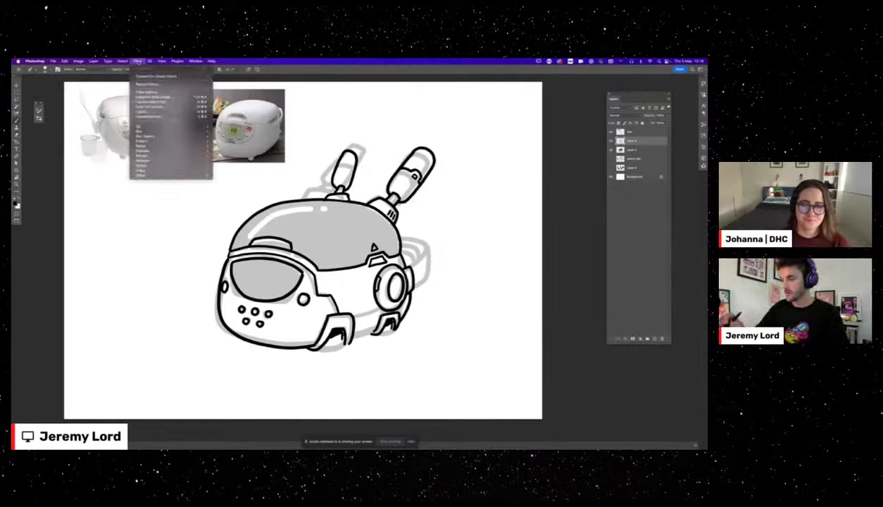
left_click(150, 112)
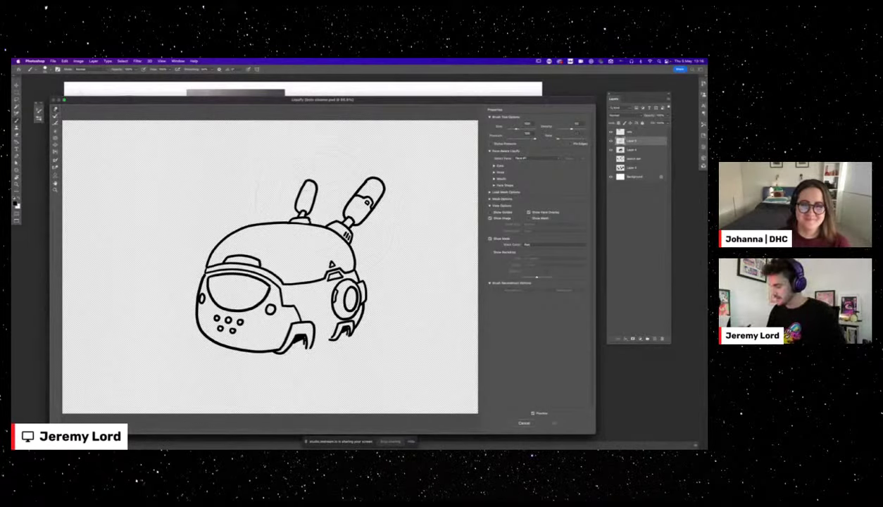
key("bracketleft")
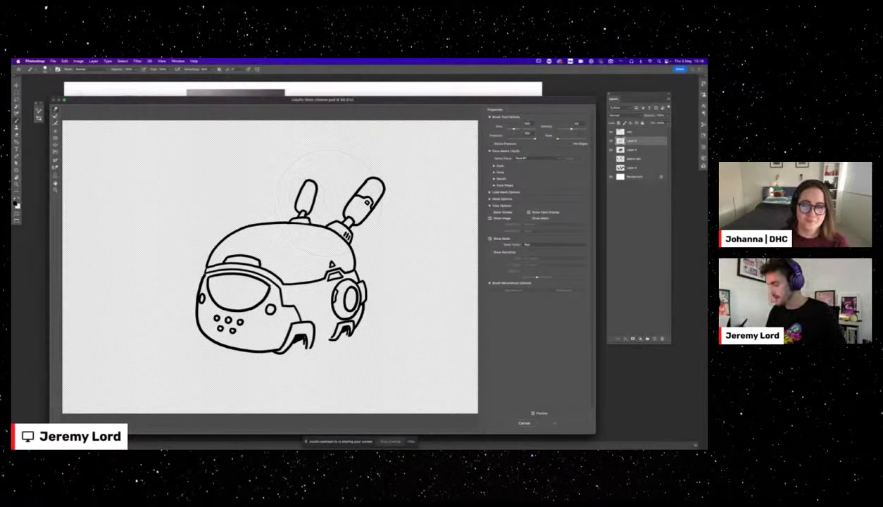
left_click(329, 203)
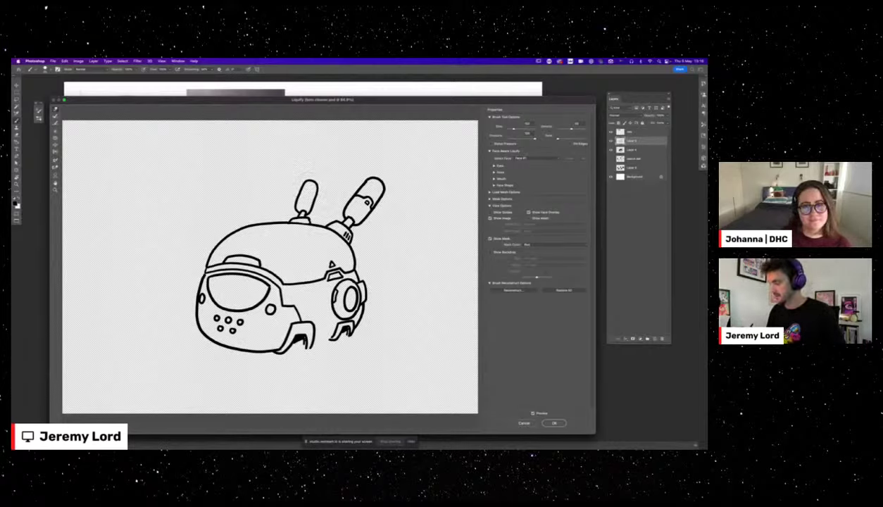
key("Return")
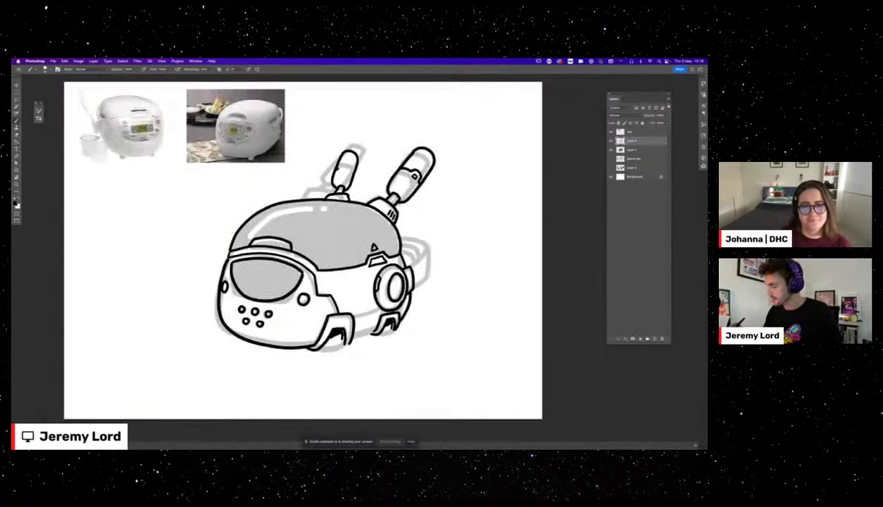
left_click_drag(337, 168, 345, 166)
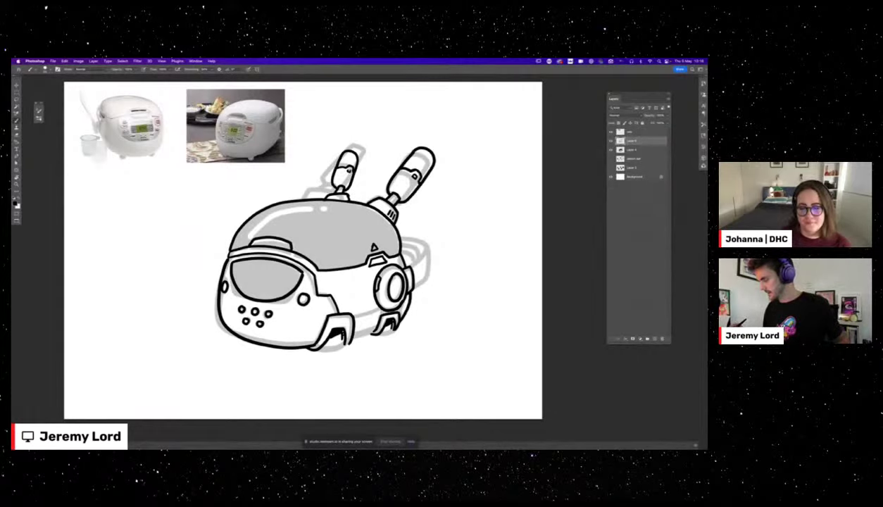
Examine the line art at reduced size and compare it with the faded sketch by hiding and reshowing the line layer.
scroll(459, 250, "down", 5)
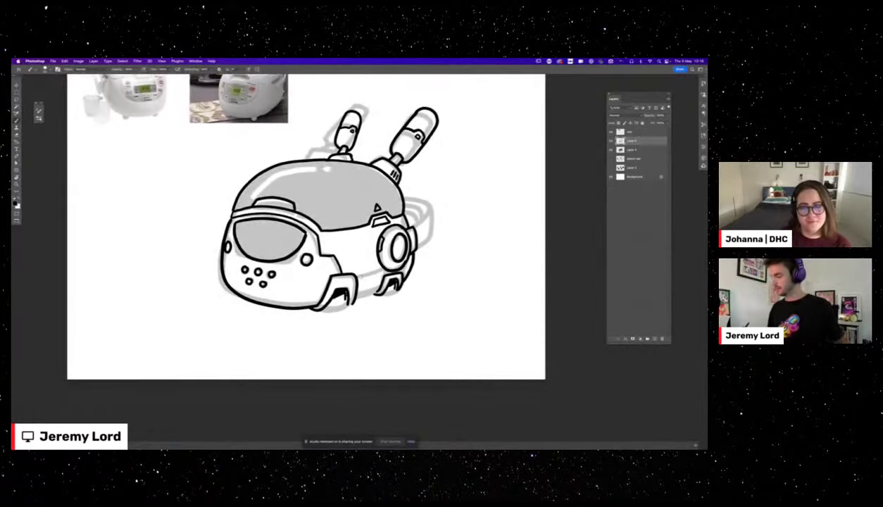
scroll(386, 310, "right", 4)
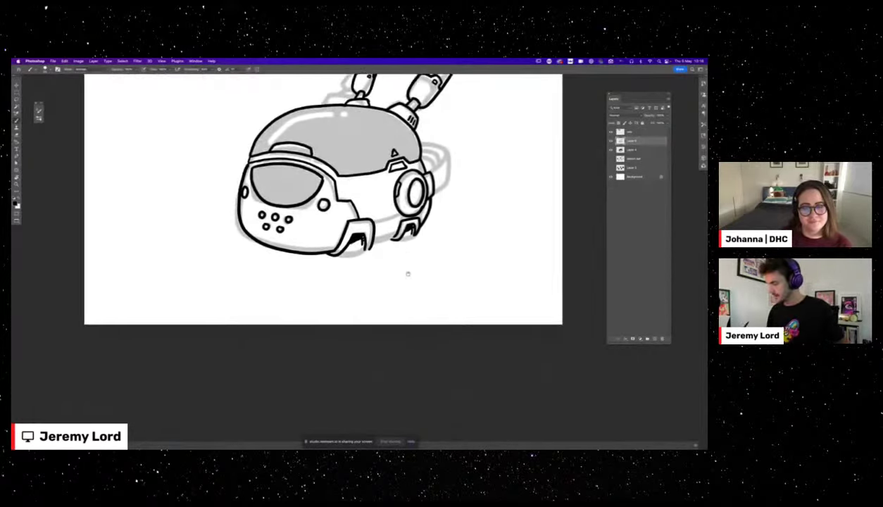
key("super+minus")
key("super+minus")
key("super+minus")
key("super+minus")
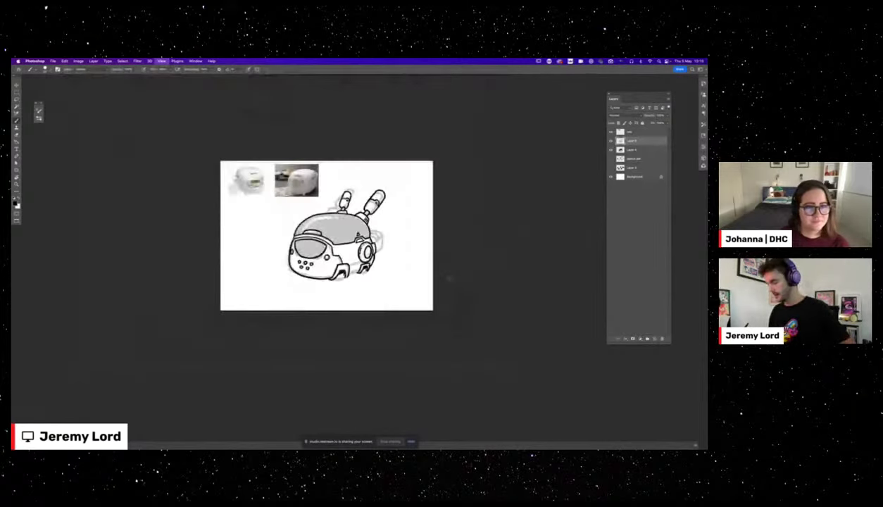
key("super+plus")
key("super+plus")
key("super+plus")
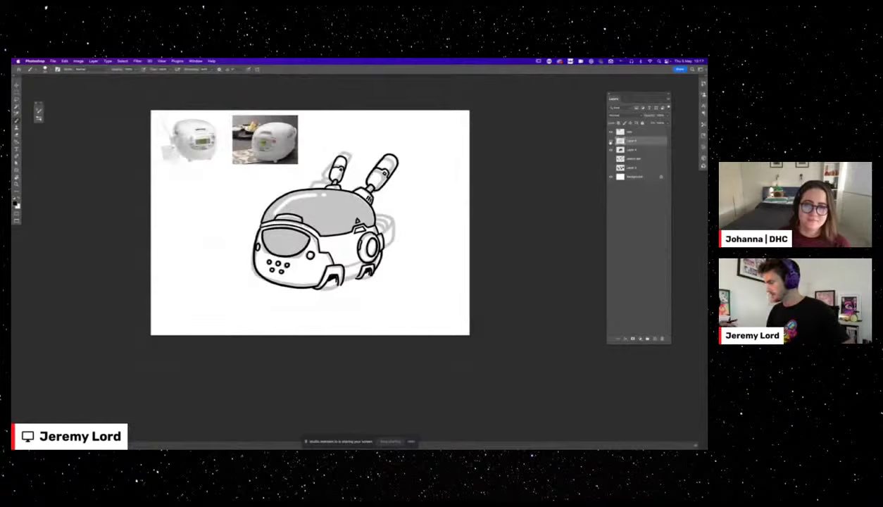
left_click(611, 141)
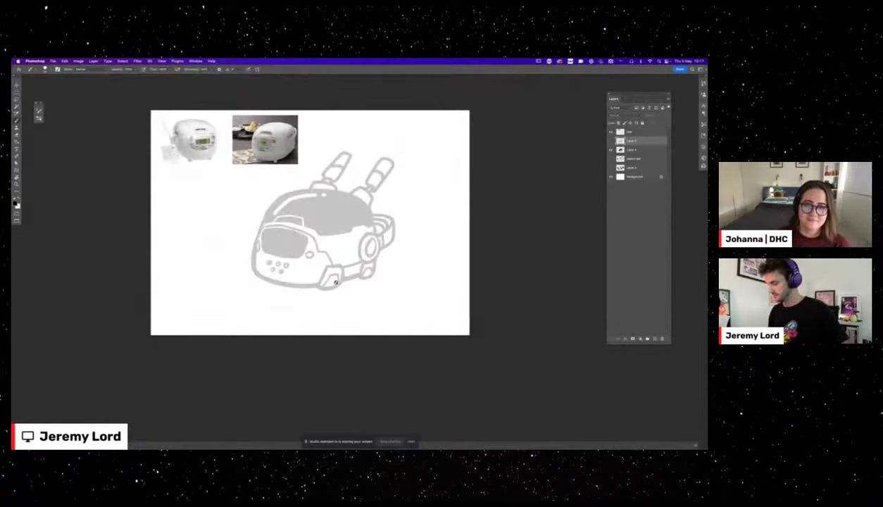
left_click(611, 141)
key("super+plus")
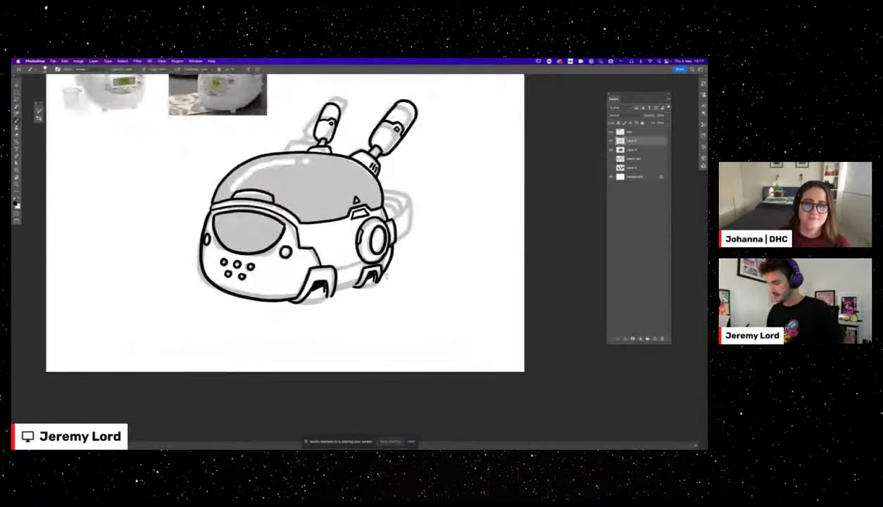
left_click_drag(386, 276, 434, 239)
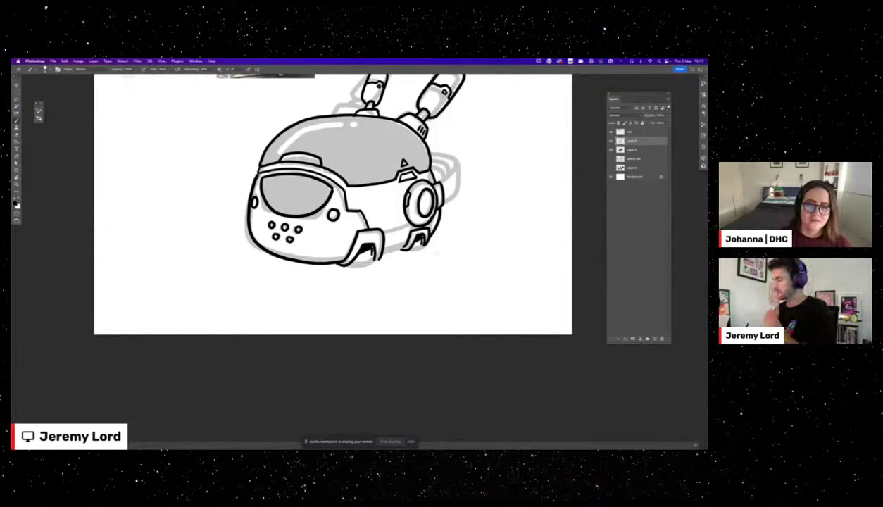
mouse_move(355, 260)
left_mouse_down()
mouse_move(370, 269)
mouse_move(397, 259)
mouse_move(378, 296)
mouse_move(367, 291)
mouse_move(366, 298)
left_mouse_up()
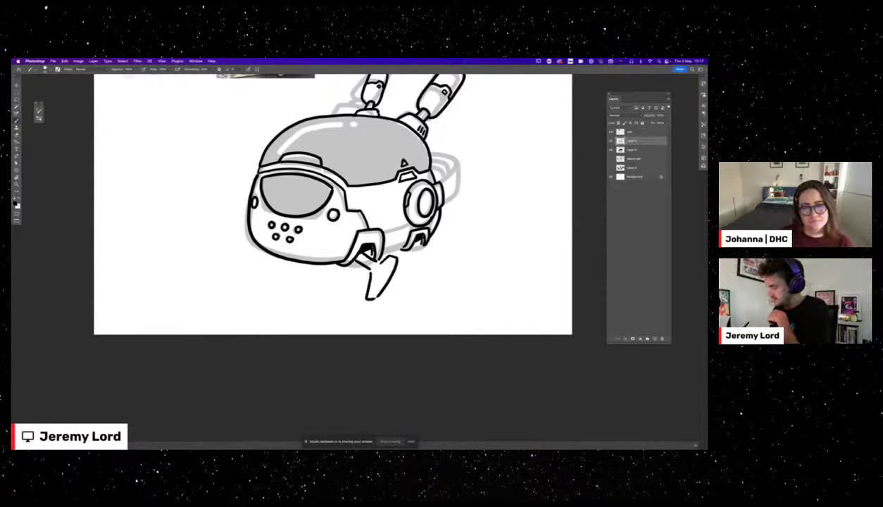
key("super+z")
key("super+z")
key("super+z")
key("super+z")
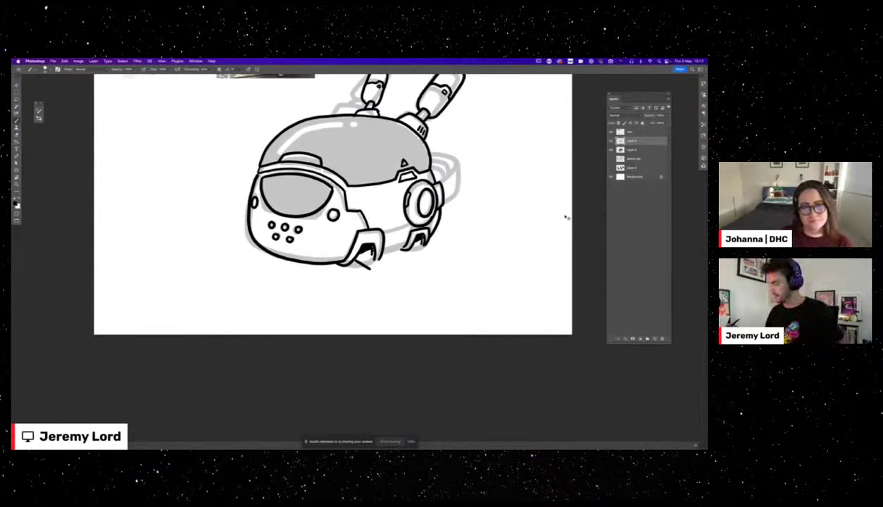
Switch to the faded sketch layer and try a long tapered leg beneath the front leg housing.
left_click(638, 150)
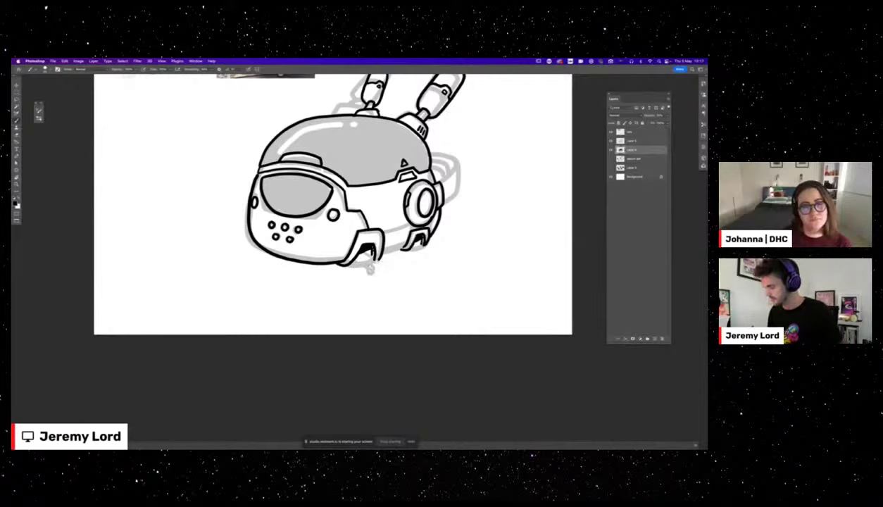
mouse_move(391, 238)
left_mouse_down()
mouse_move(378, 297)
mouse_move(371, 287)
mouse_move(382, 287)
mouse_move(377, 304)
left_mouse_up()
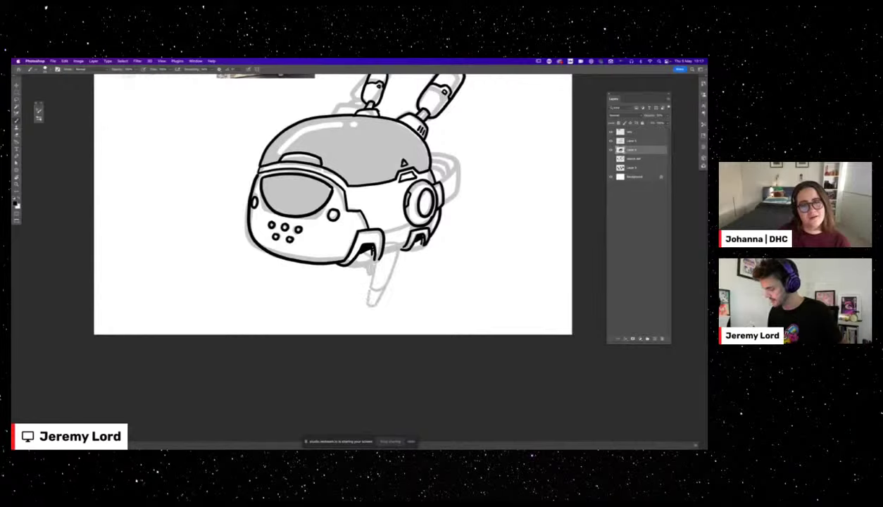
key("super+z")
key("super+z")
key("super+z")
key("super+z")
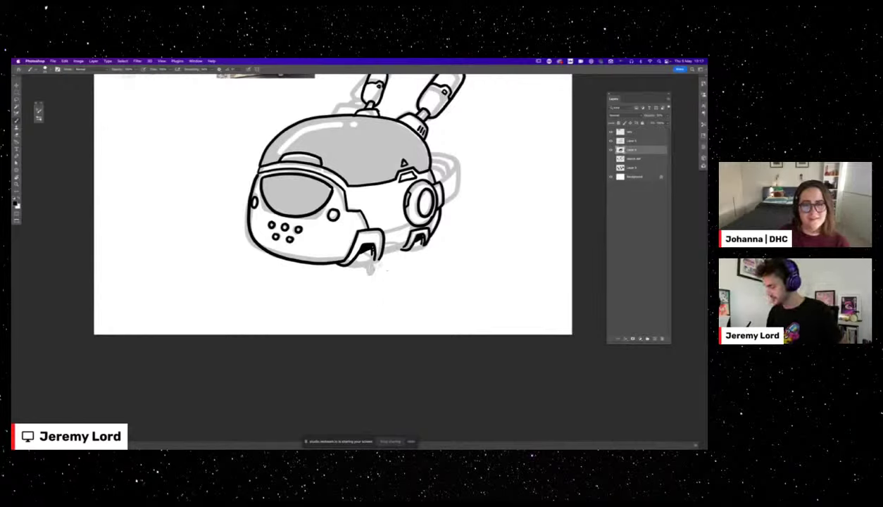
key("super+z")
Rough in short legs under both near-side housings and the far front corner, and add perspective ground lines through their feet.
left_click_drag(367, 256, 370, 287)
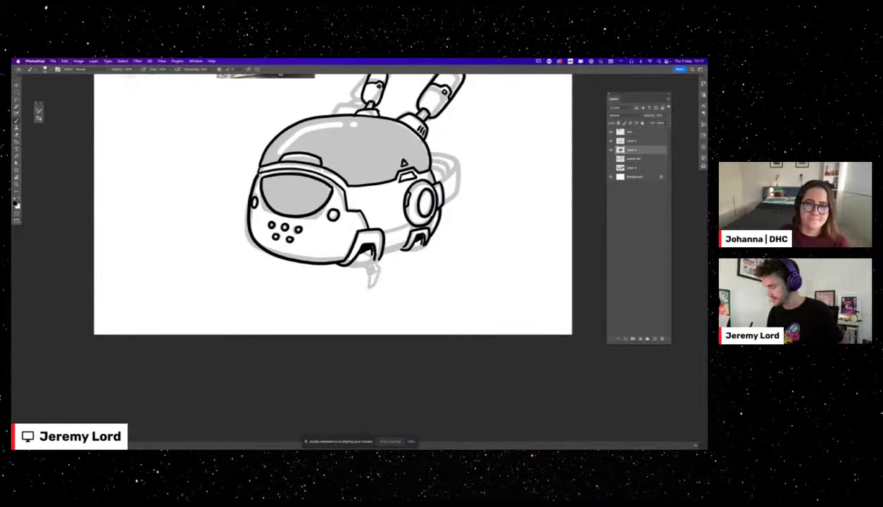
left_click_drag(408, 245, 415, 262)
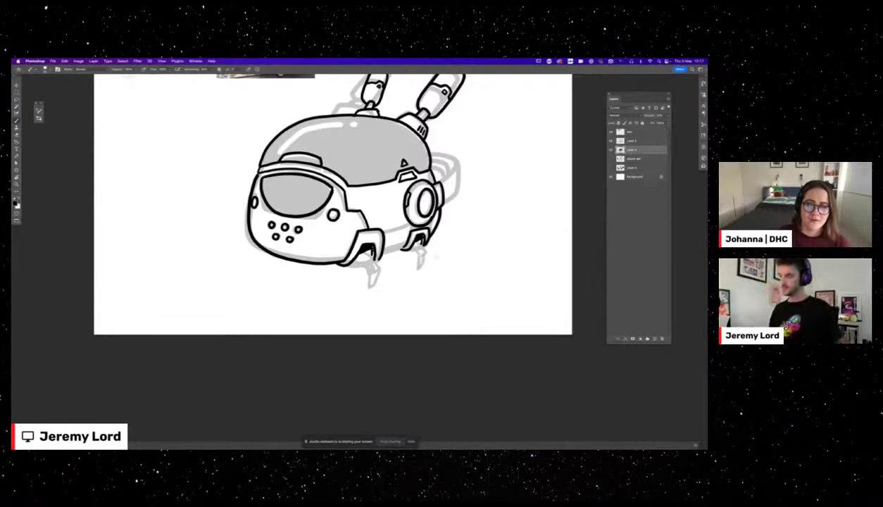
mouse_move(260, 252)
left_mouse_down()
mouse_move(265, 259)
mouse_move(258, 259)
left_mouse_up()
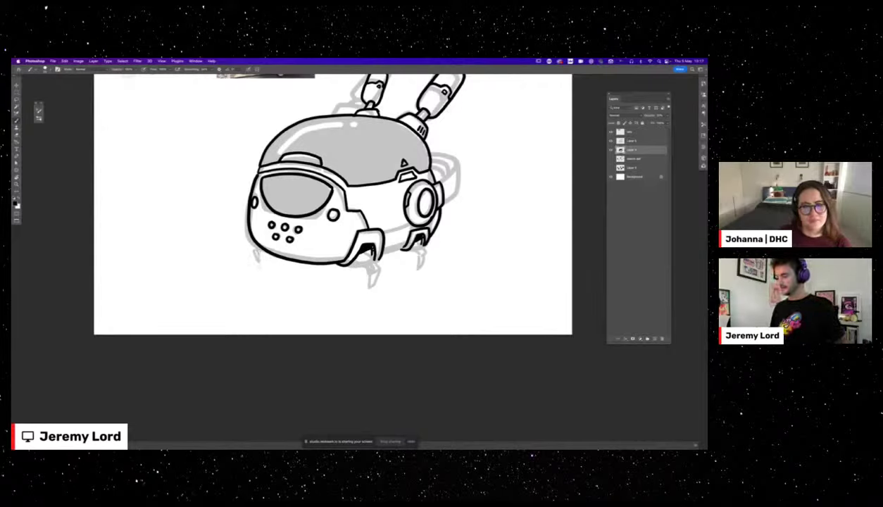
left_click_drag(237, 249, 419, 306)
left_click_drag(343, 299, 533, 233)
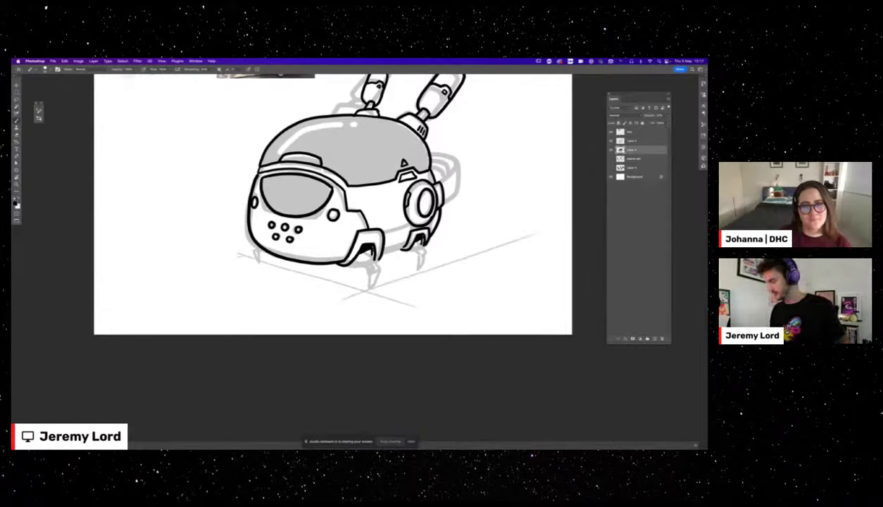
mouse_move(237, 251)
left_mouse_down()
mouse_move(206, 261)
mouse_move(542, 173)
left_mouse_up()
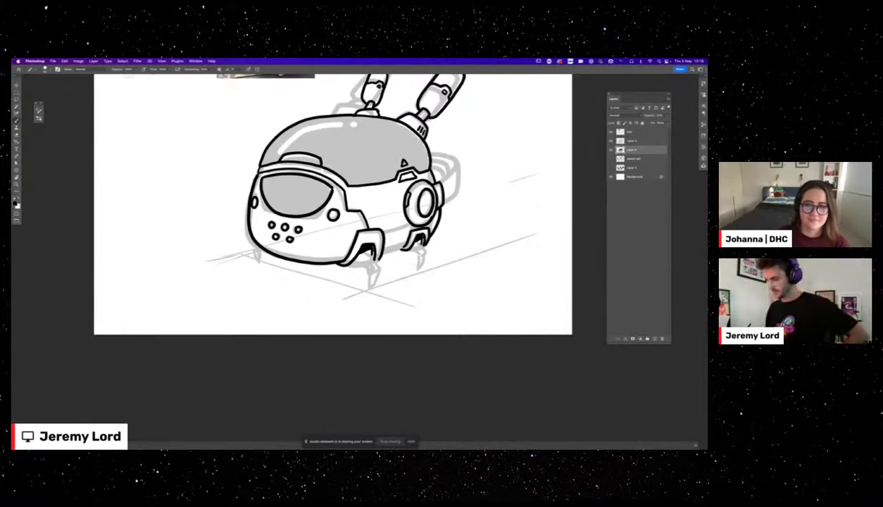
Sketch a loose study of a jointed leg with a tapered foot in the blank area beside the body.
key("super+minus")
key("super+minus")
key("super+minus")
key("super+plus")
key("super+plus")
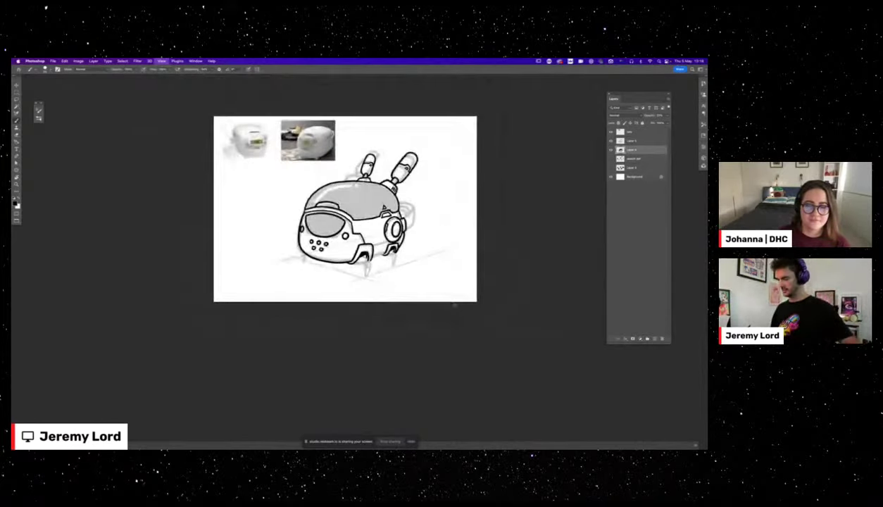
key("super+plus")
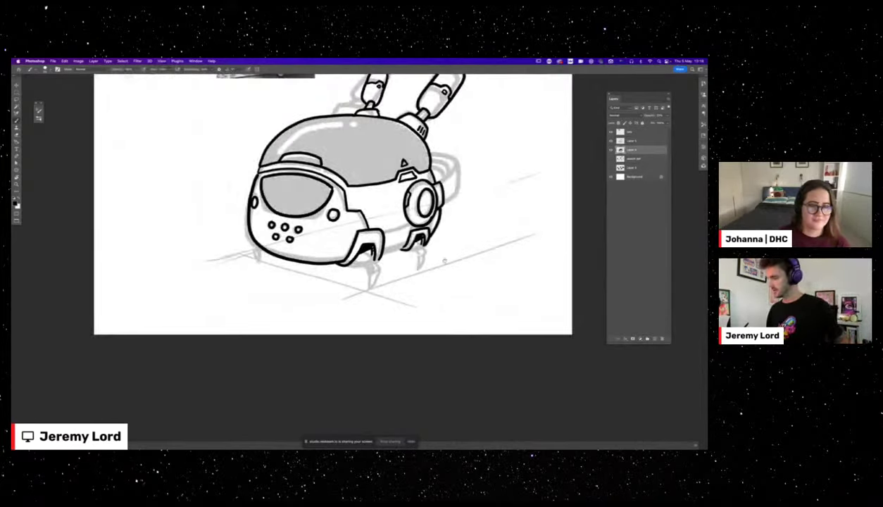
scroll(439, 278, "up", 2)
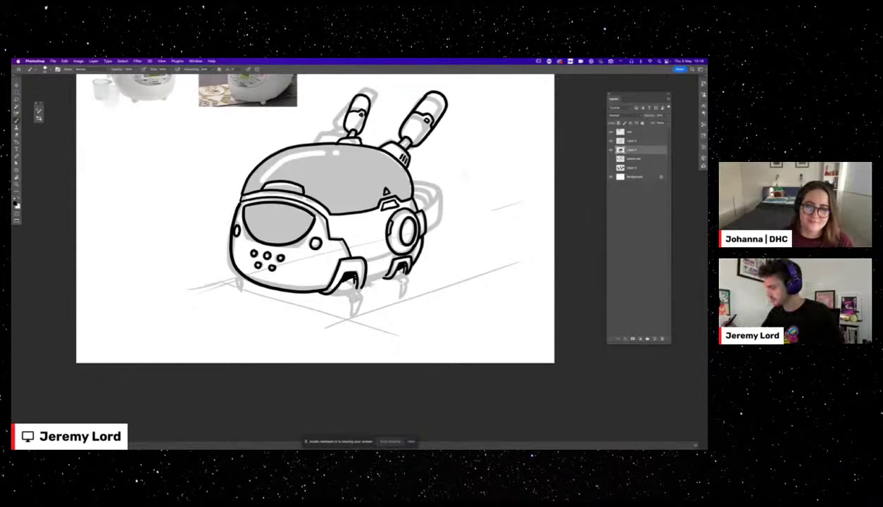
mouse_move(462, 174)
left_mouse_down()
mouse_move(483, 178)
mouse_move(486, 189)
mouse_move(497, 153)
mouse_move(505, 157)
mouse_move(477, 225)
mouse_move(472, 217)
left_mouse_up()
left_click_drag(471, 220, 480, 224)
mouse_move(483, 180)
left_mouse_down()
mouse_move(473, 191)
mouse_move(491, 191)
mouse_move(488, 175)
left_mouse_up()
left_click_drag(473, 146, 456, 185)
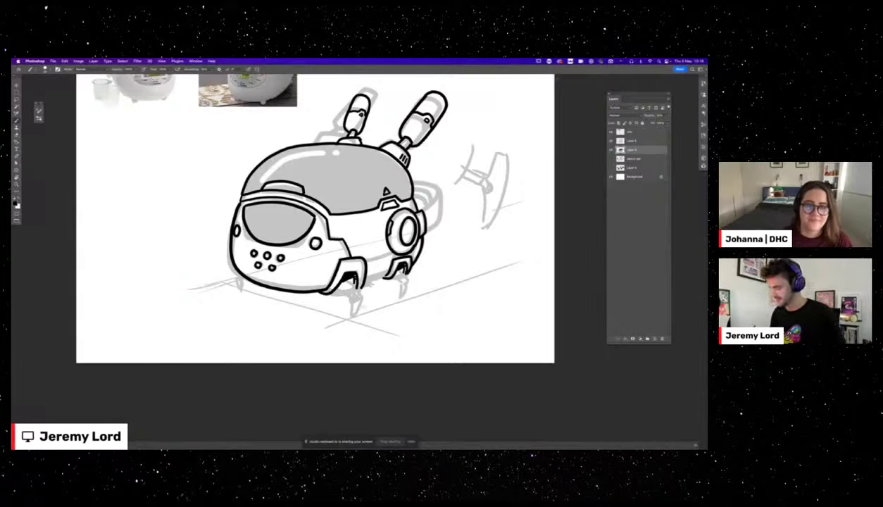
Erase the two short sketched legs beneath the near-side leg housings.
key("e")
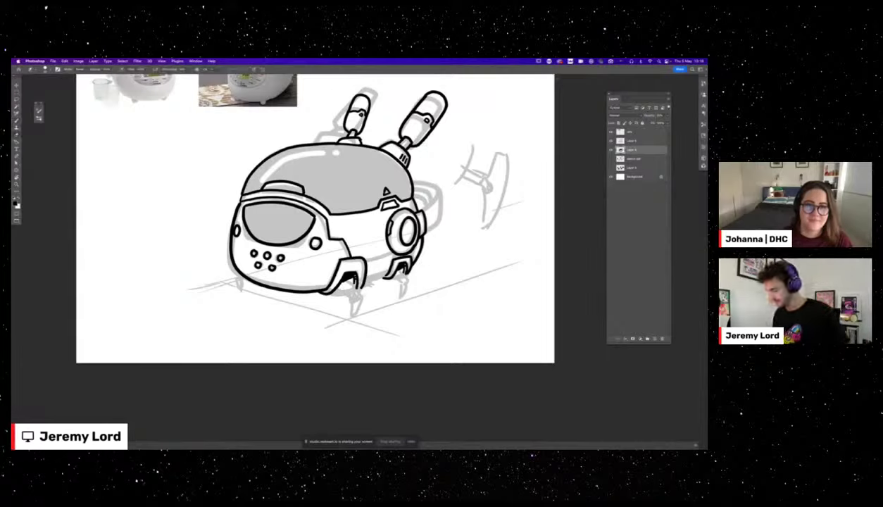
mouse_move(349, 294)
left_mouse_down()
mouse_move(347, 285)
mouse_move(328, 286)
left_mouse_up()
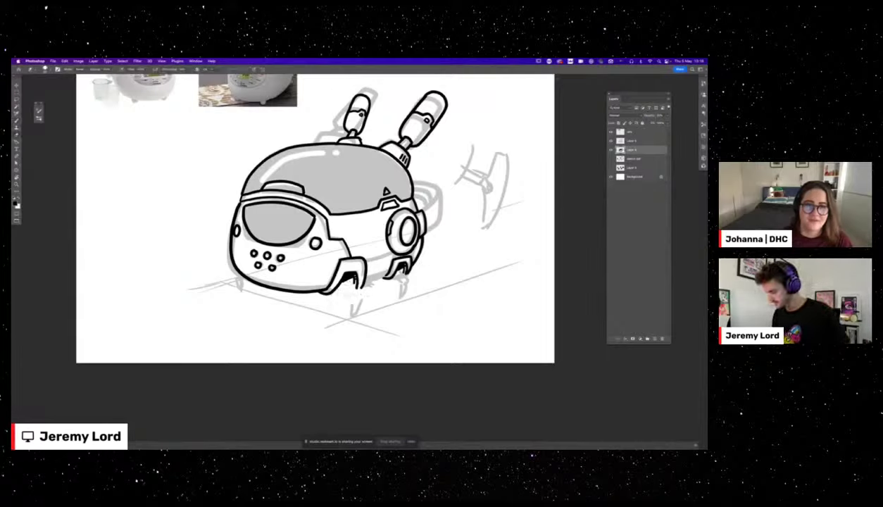
mouse_move(393, 273)
left_mouse_down()
mouse_move(352, 296)
mouse_move(395, 281)
mouse_move(346, 308)
mouse_move(360, 282)
mouse_move(386, 279)
left_mouse_up()
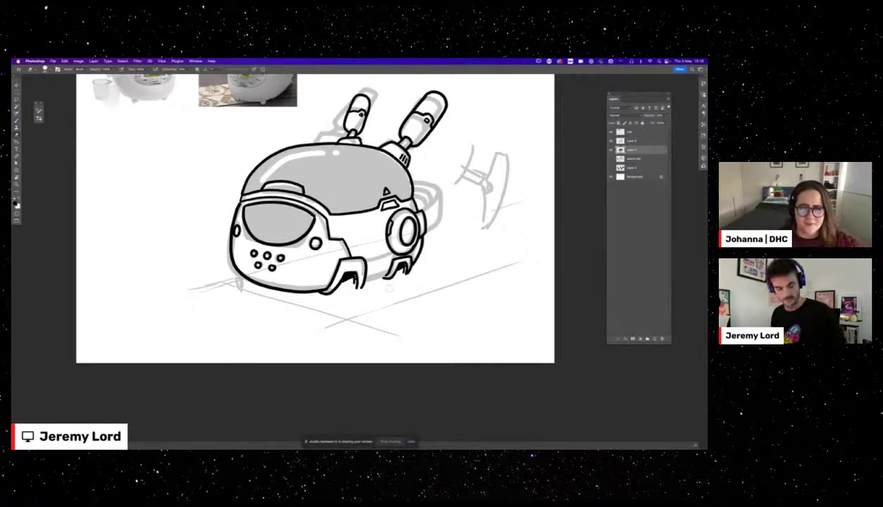
Sketch broader tapered legs from both near-side housings and the far front corner down to the ground lines.
key("b")
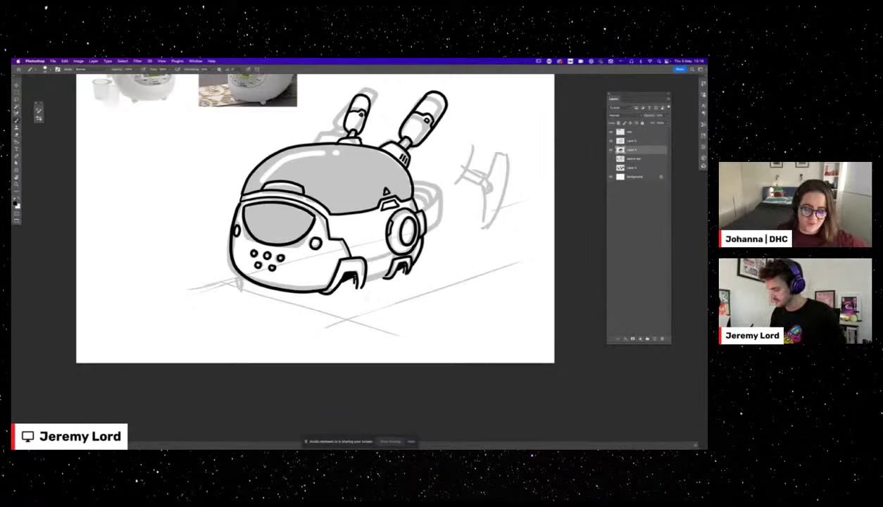
mouse_move(353, 265)
left_mouse_down()
mouse_move(352, 286)
mouse_move(365, 273)
mouse_move(363, 290)
mouse_move(373, 256)
left_mouse_up()
mouse_move(346, 289)
left_mouse_down()
mouse_move(348, 314)
mouse_move(364, 291)
mouse_move(352, 320)
left_mouse_up()
mouse_move(352, 319)
left_mouse_down()
mouse_move(368, 296)
mouse_move(341, 280)
mouse_move(348, 300)
mouse_move(344, 286)
left_mouse_up()
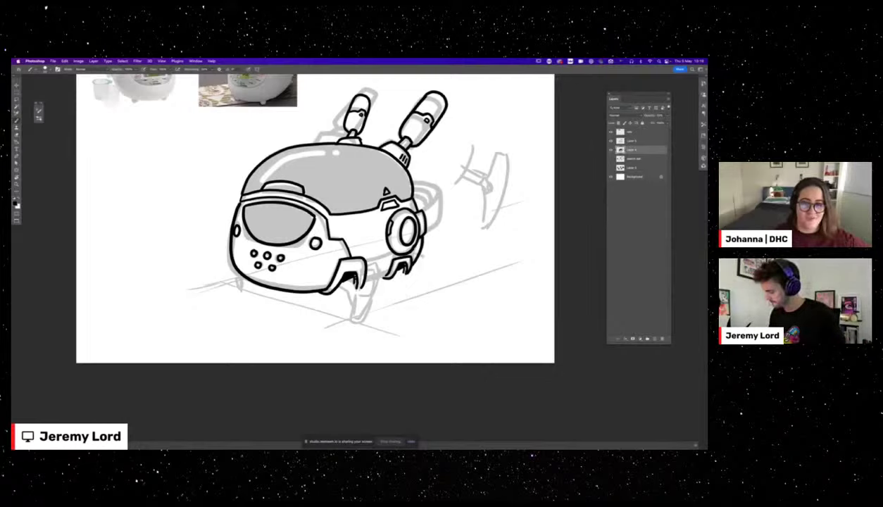
mouse_move(407, 273)
left_mouse_down()
mouse_move(422, 256)
mouse_move(398, 296)
mouse_move(390, 280)
left_mouse_up()
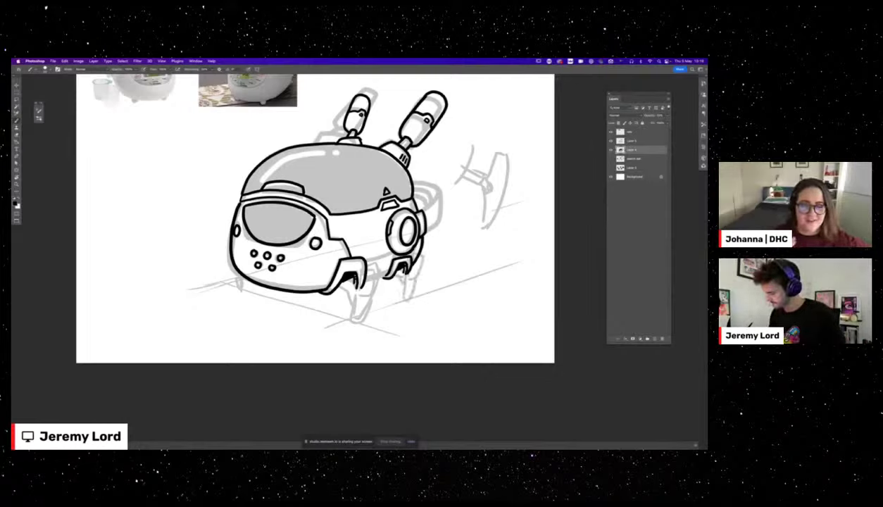
mouse_move(237, 285)
left_mouse_down()
mouse_move(240, 295)
mouse_move(247, 279)
left_mouse_up()
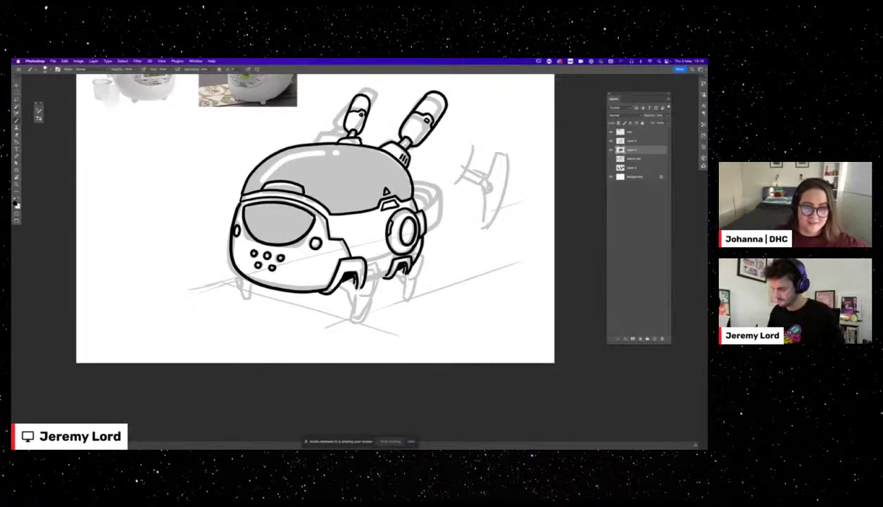
Examine the robot's new leg proportions and stance at reduced size.
key("super+minus")
key("super+minus")
key("super+minus")
key("super+minus")
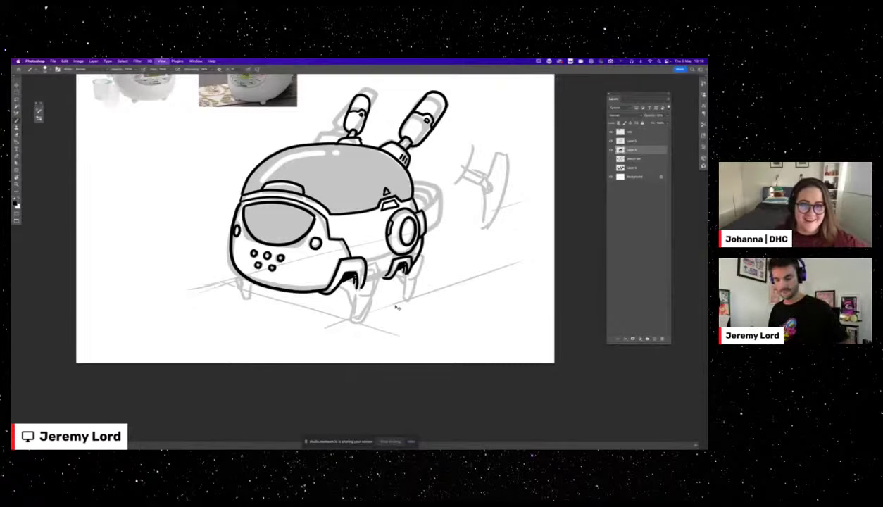
key("super+plus")
key("super+plus")
key("super+equal")
key("super+equal")
key("super+equal")
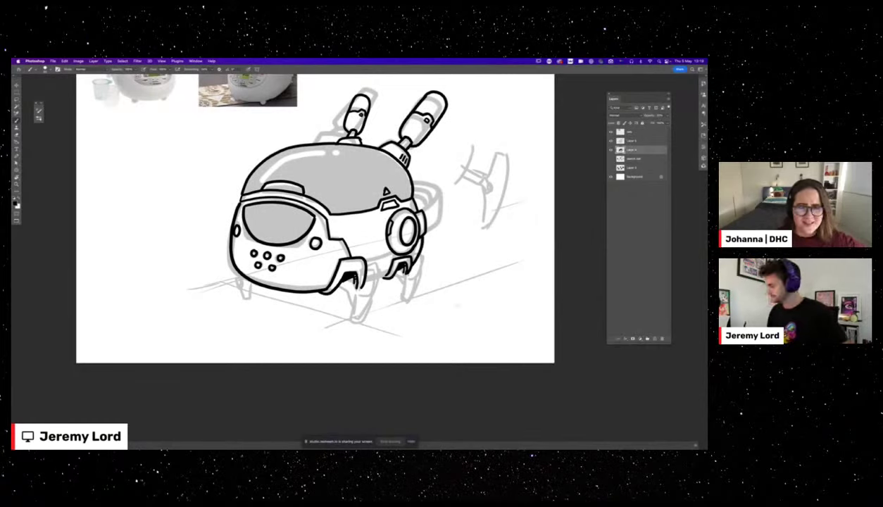
On the line-art layer, ink the short strut inside the front leg housing and erase the housing's rear edge where the leg overlaps.
left_click(631, 141)
key("super+minus")
key("super+minus")
key("super+minus")
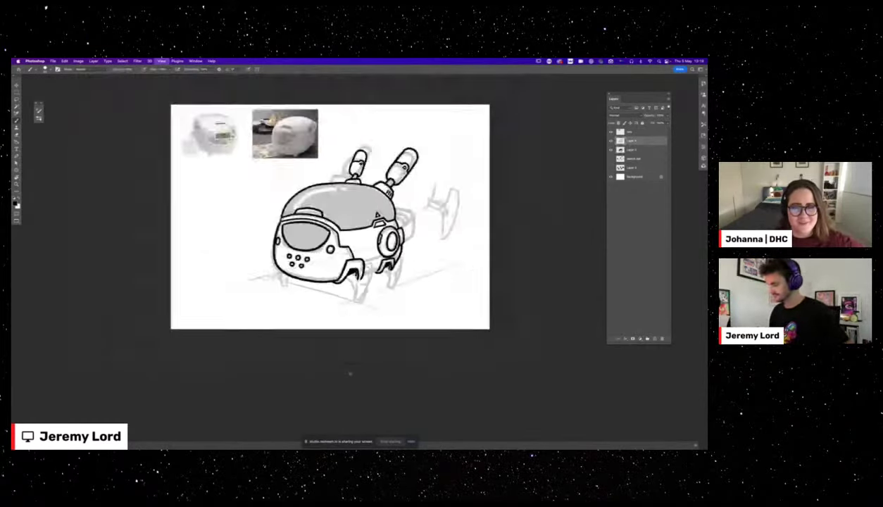
key("super+plus")
key("super+plus")
key("super+plus")
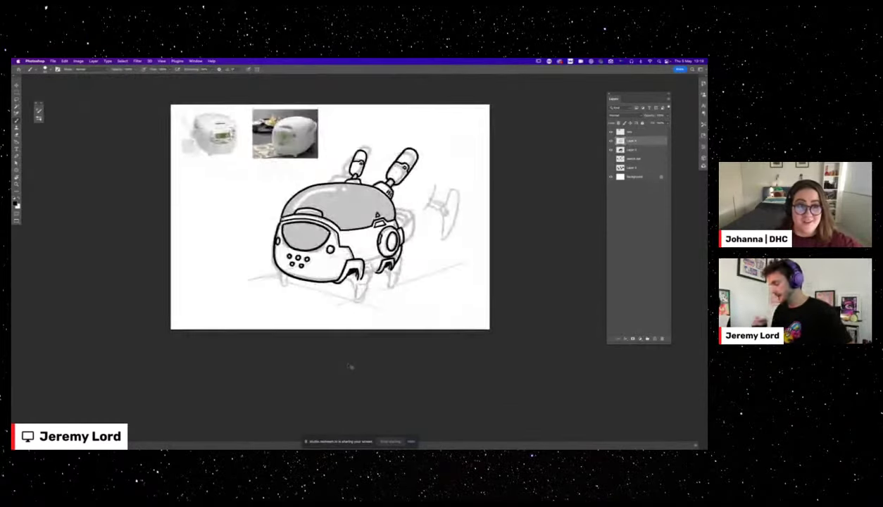
left_click_drag(403, 285, 437, 273)
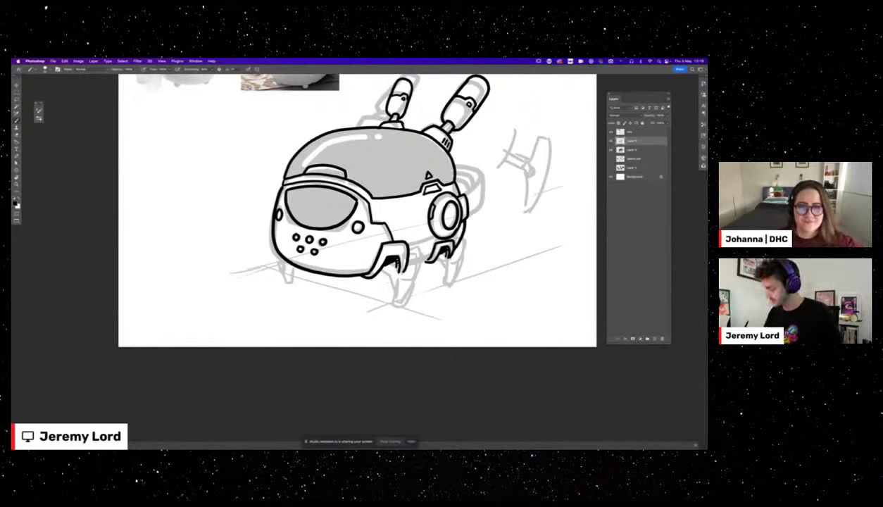
mouse_move(379, 268)
left_mouse_down()
mouse_move(391, 277)
mouse_move(382, 264)
left_mouse_up()
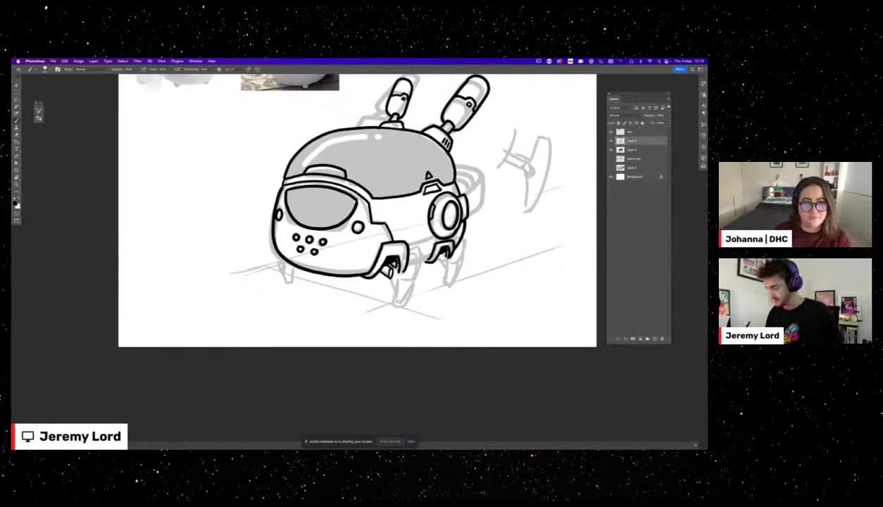
key("e")
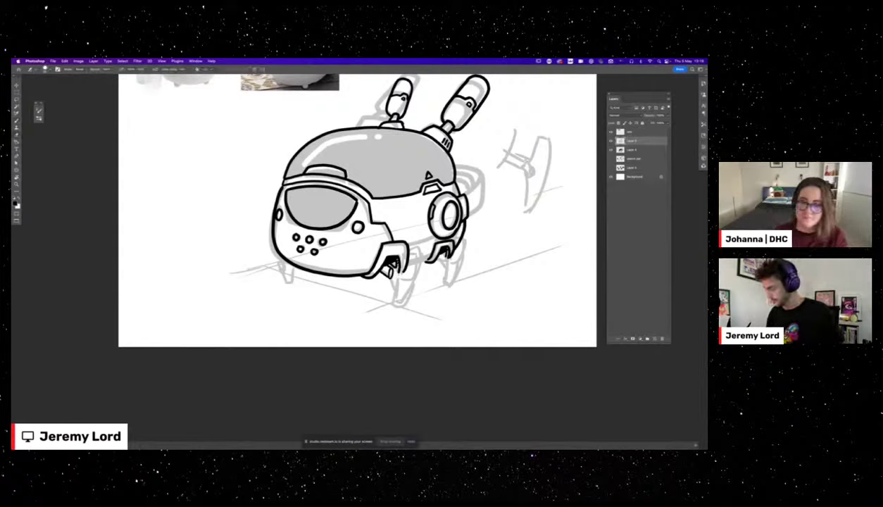
mouse_move(394, 266)
left_mouse_down()
mouse_move(402, 271)
mouse_move(406, 254)
left_mouse_up()
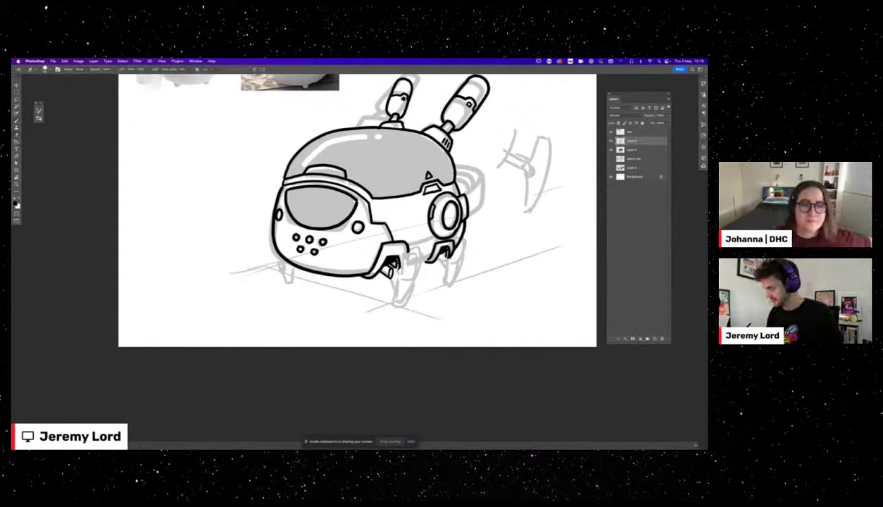
Ink the upper outline of the front leg and a separate angular two-part leg study beside the rear leg.
key("b")
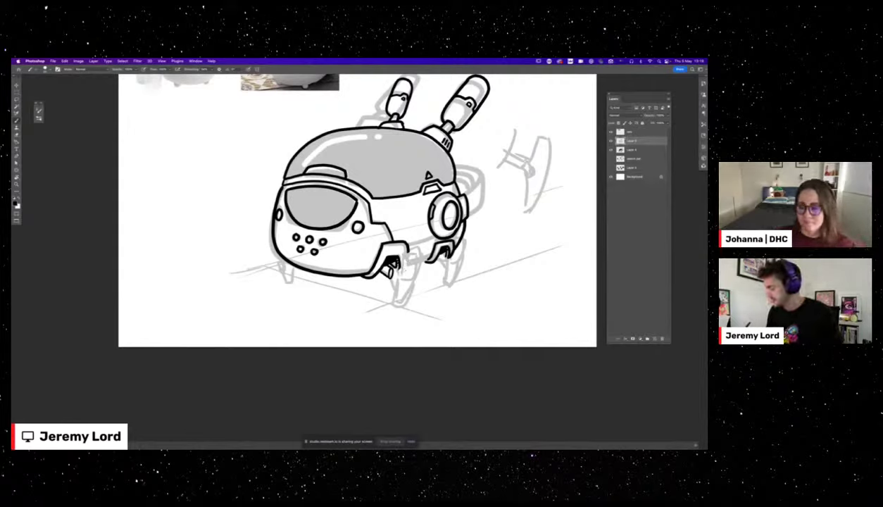
mouse_move(402, 244)
left_mouse_down()
mouse_move(413, 251)
mouse_move(397, 246)
mouse_move(410, 250)
mouse_move(412, 272)
left_mouse_up()
key("super+z")
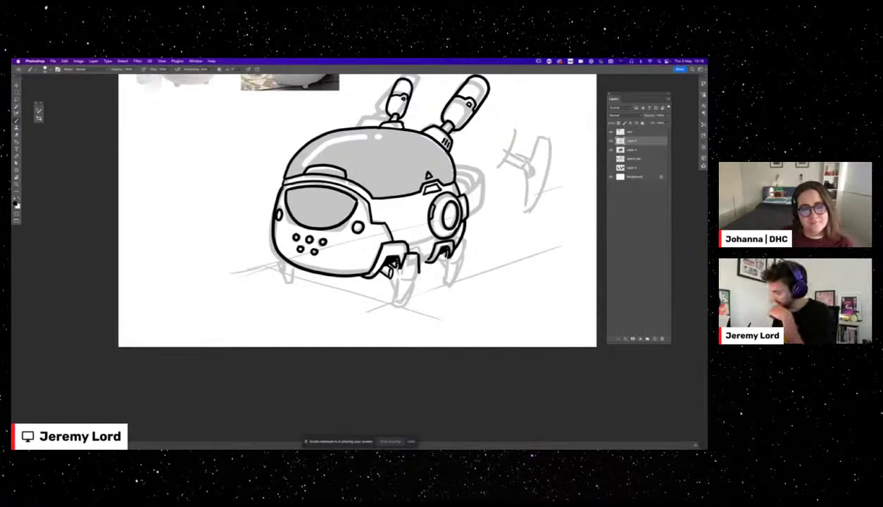
mouse_move(478, 275)
left_mouse_down()
mouse_move(486, 252)
mouse_move(499, 276)
mouse_move(476, 302)
mouse_move(483, 303)
left_mouse_up()
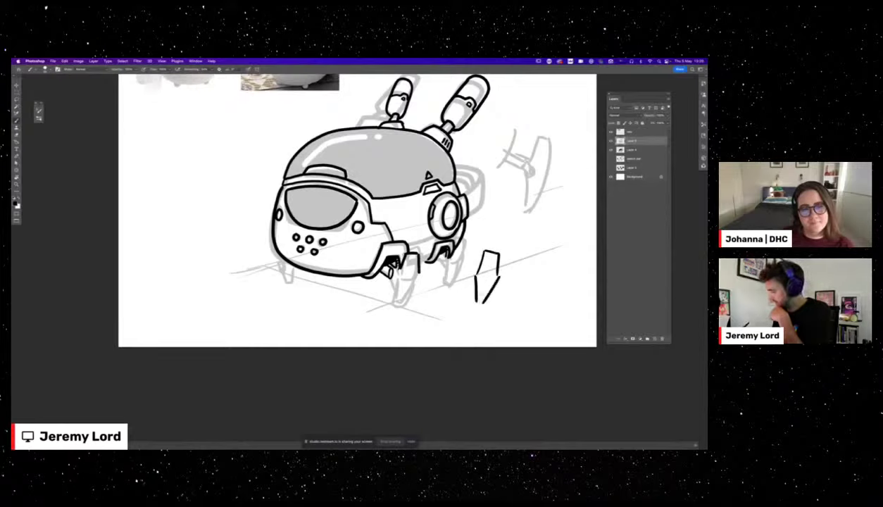
left_click_drag(483, 251, 455, 250)
mouse_move(472, 293)
left_mouse_down()
mouse_move(428, 256)
mouse_move(441, 257)
left_mouse_up()
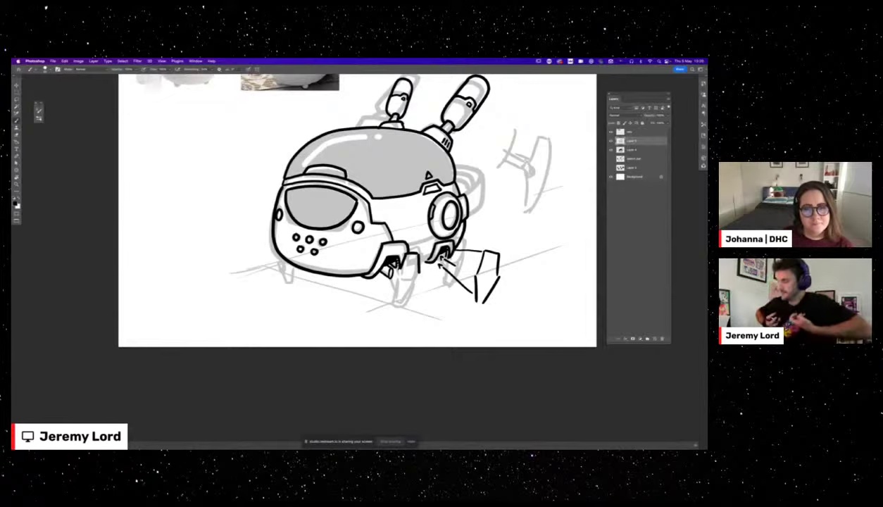
key("super+z")
key("super+z")
key("super+z")
key("super+z")
key("super+z")
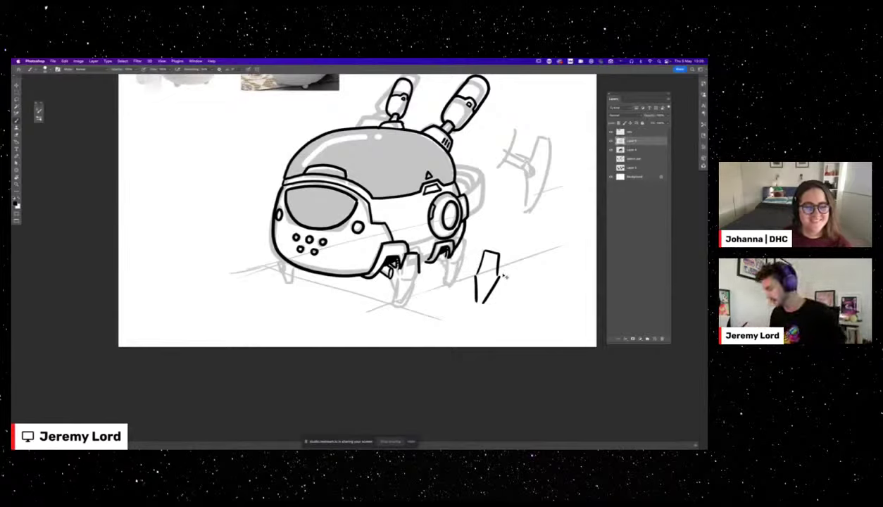
Remove the separate leg study's strokes and ink the front leg's knee line, tapered lower segment and inner strut edge.
key("super+z")
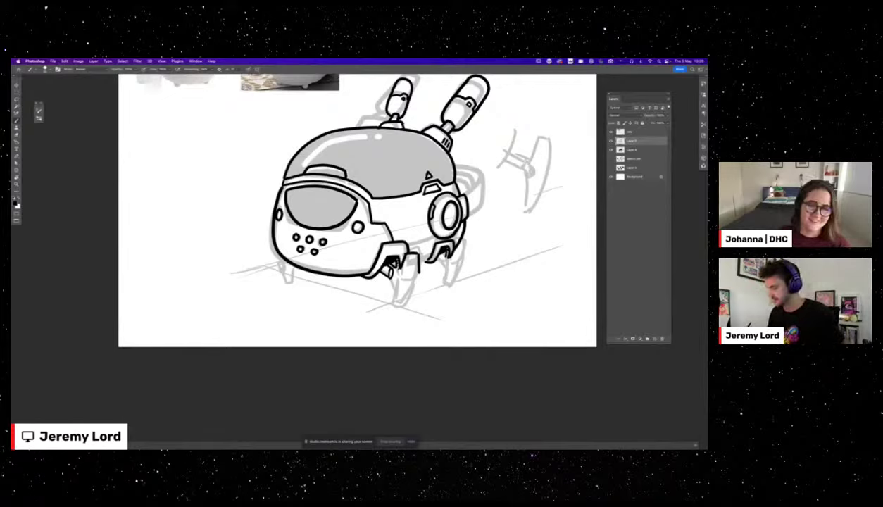
mouse_move(391, 264)
left_mouse_down()
mouse_move(401, 279)
mouse_move(412, 275)
left_mouse_up()
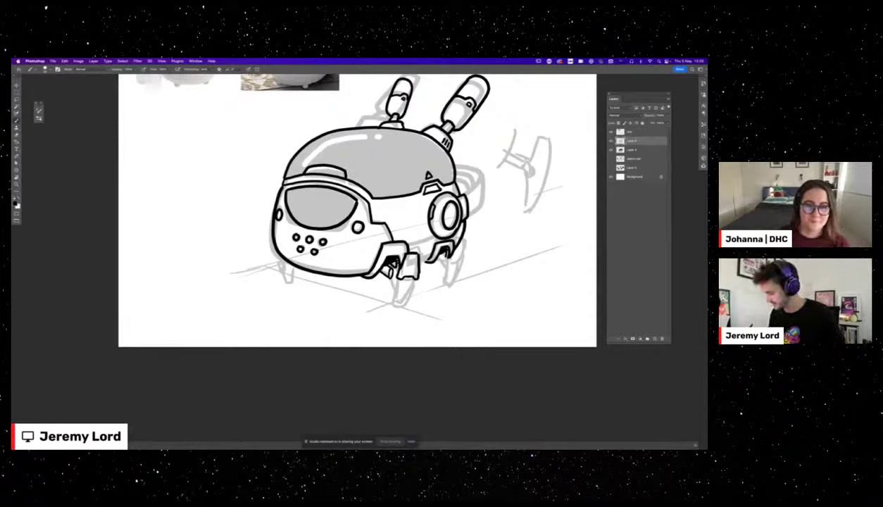
mouse_move(395, 272)
left_mouse_down()
mouse_move(406, 276)
mouse_move(396, 304)
mouse_move(403, 304)
left_mouse_up()
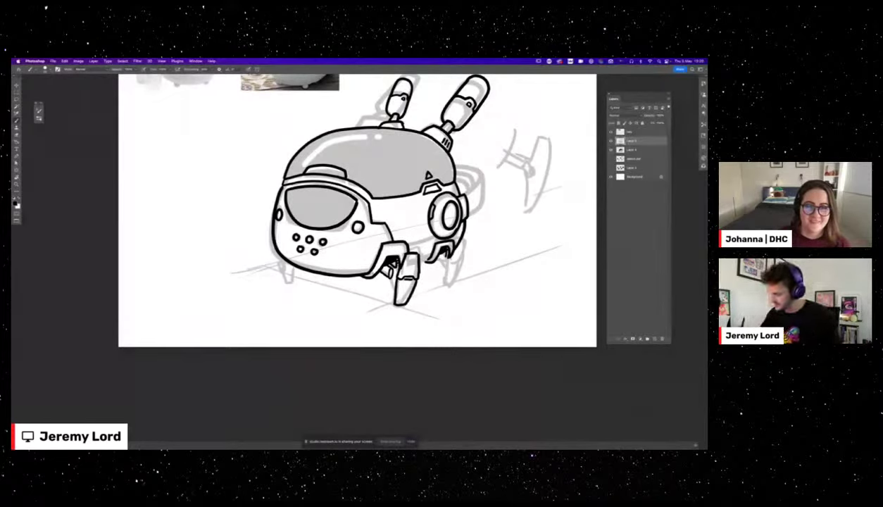
key("e")
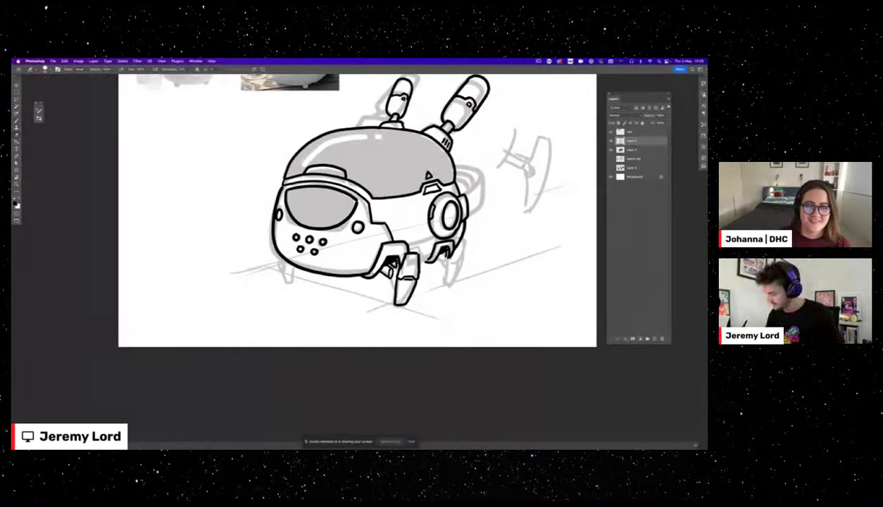
left_click_drag(392, 253, 386, 278)
key("b")
mouse_move(385, 276)
left_mouse_down()
mouse_move(388, 296)
mouse_move(392, 283)
left_mouse_up()
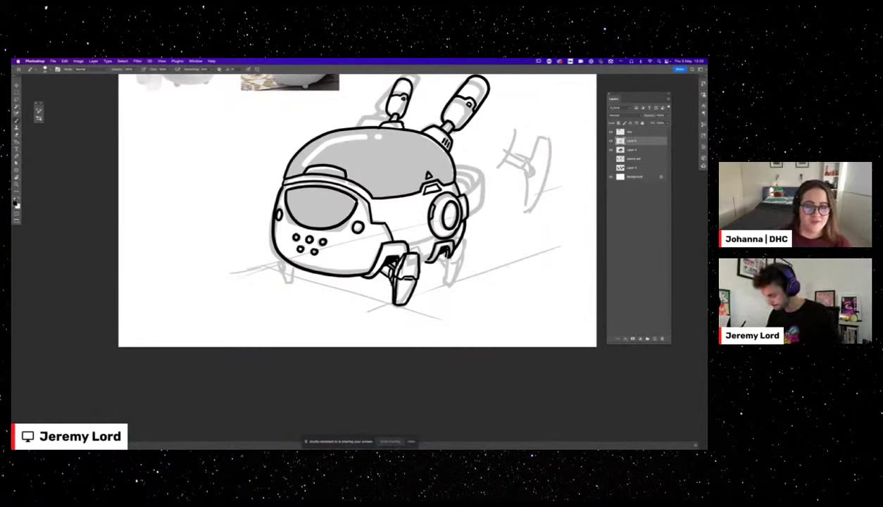
Erase the rear housing's edge where its leg overlaps, and rework the front leg's foot tip and upper outline.
key("e")
left_click_drag(445, 238, 438, 252)
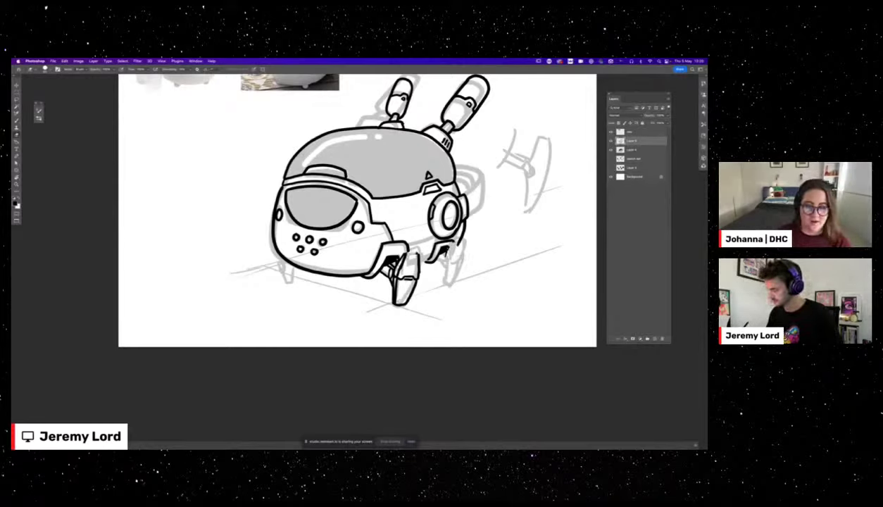
left_click_drag(390, 296, 405, 305)
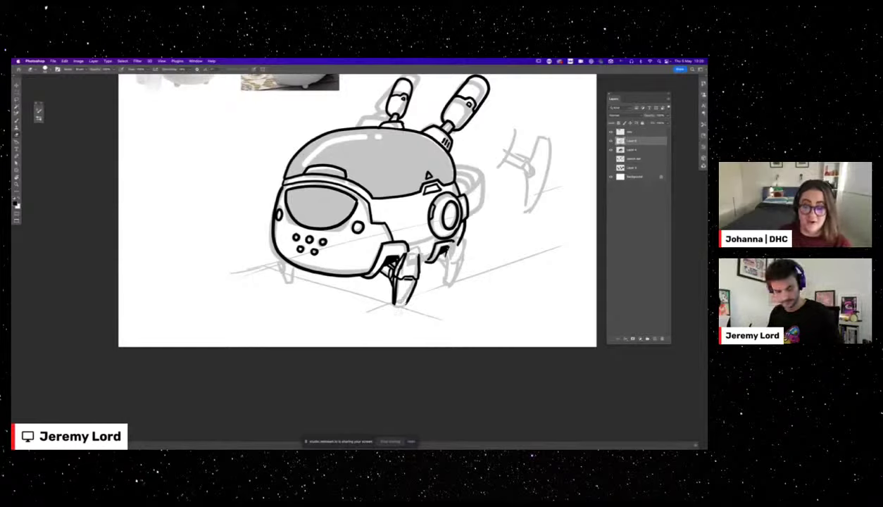
key("b")
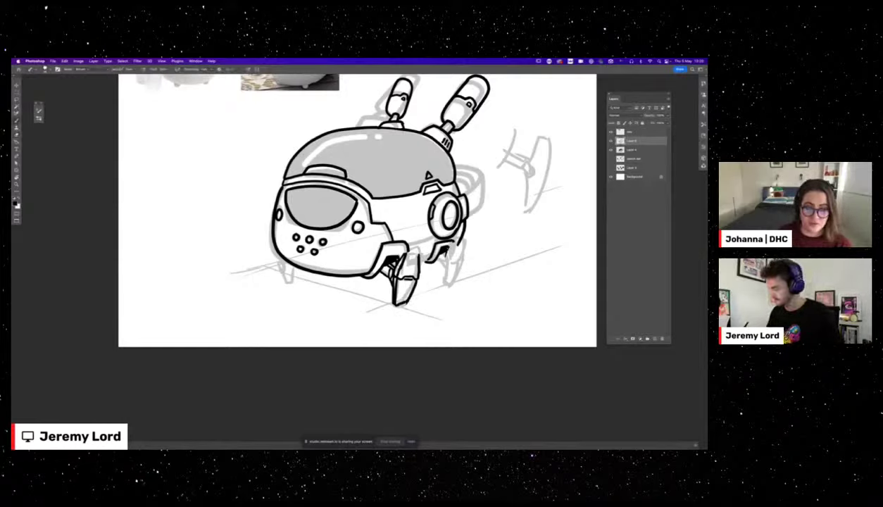
left_click_drag(399, 245, 411, 248)
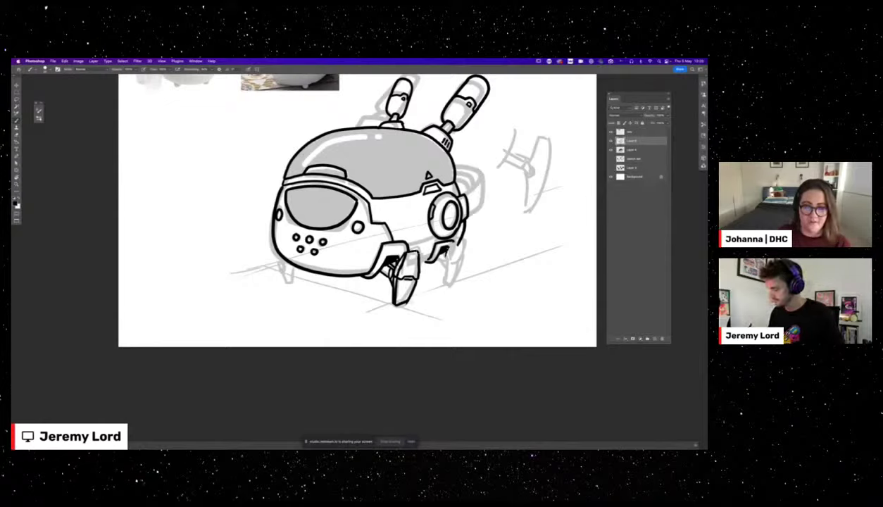
Select the front leg's knee joint lines with the Lasso and adjust them with Free Transform.
key("l")
mouse_move(394, 270)
left_mouse_down()
mouse_move(392, 281)
mouse_move(417, 283)
mouse_move(395, 270)
mouse_move(429, 266)
mouse_move(420, 261)
mouse_move(414, 276)
left_mouse_up()
key("super+t")
key("Return")
key("super+d")
key("b")
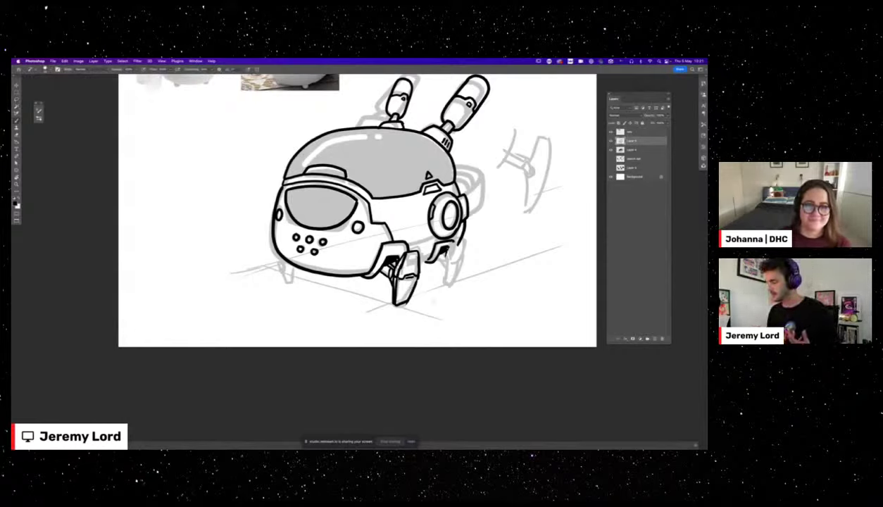
Mark the handle on the second rice-cooker photo and try its position on the robot, undoing each mark.
scroll(357, 232, "up", 4)
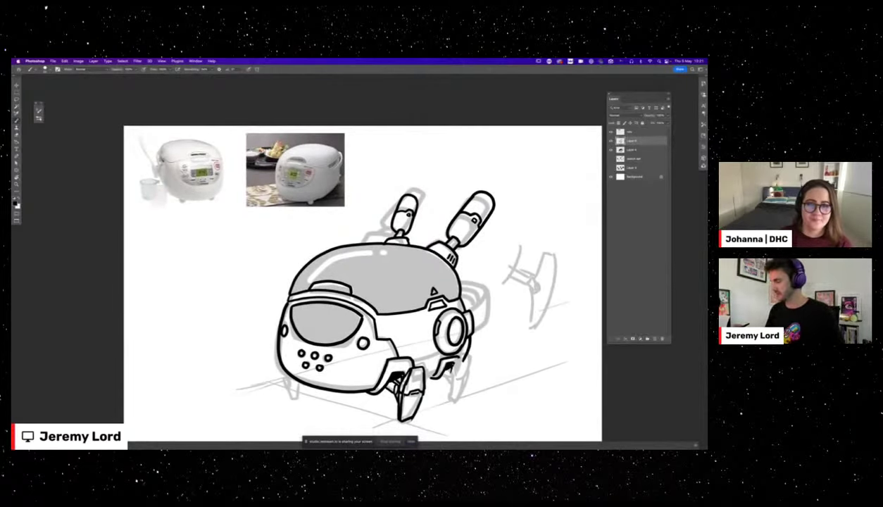
scroll(362, 281, "down", 2)
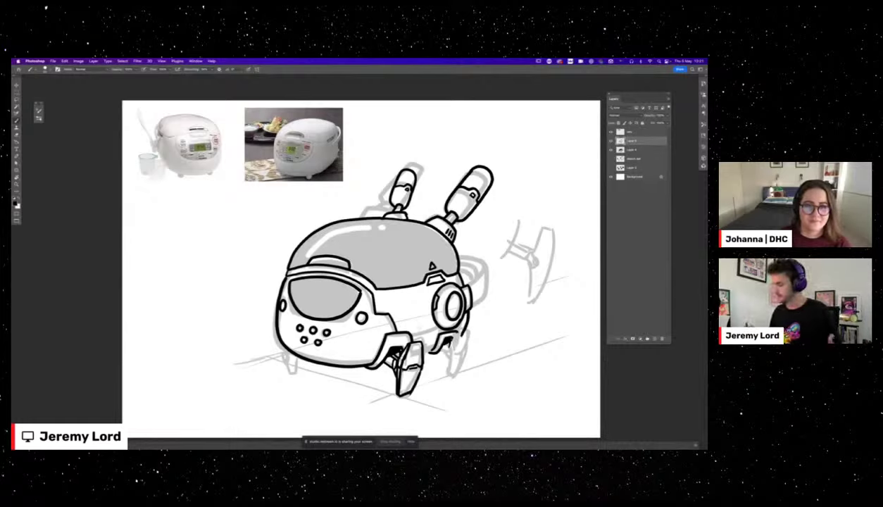
left_click_drag(338, 116, 344, 140)
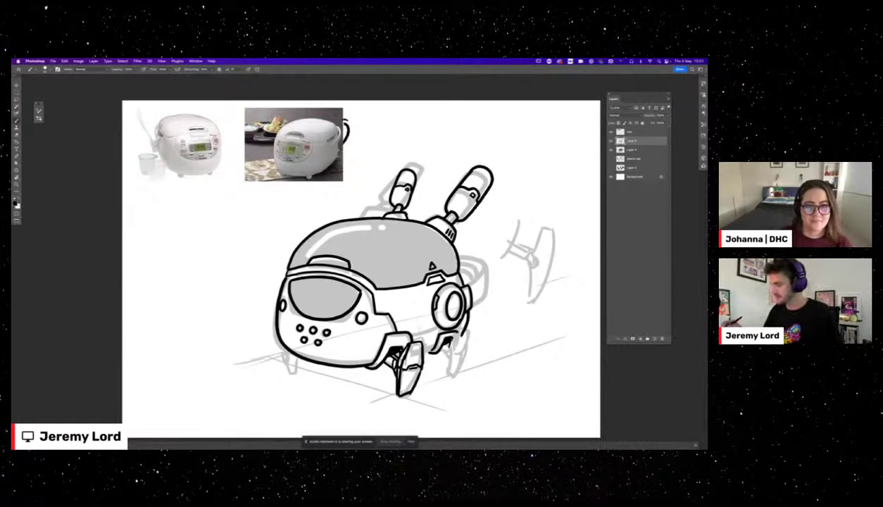
key("super+z")
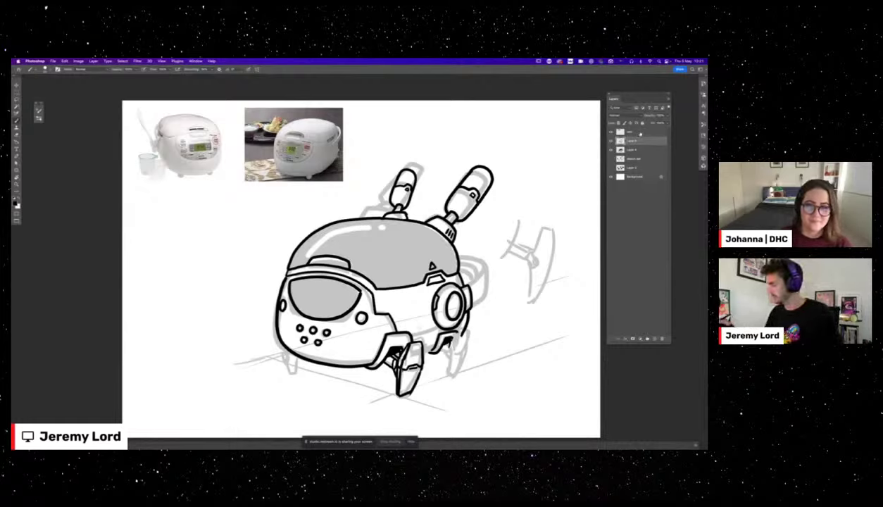
left_click(631, 131)
mouse_move(347, 124)
left_mouse_down()
mouse_move(324, 151)
mouse_move(346, 126)
left_mouse_up()
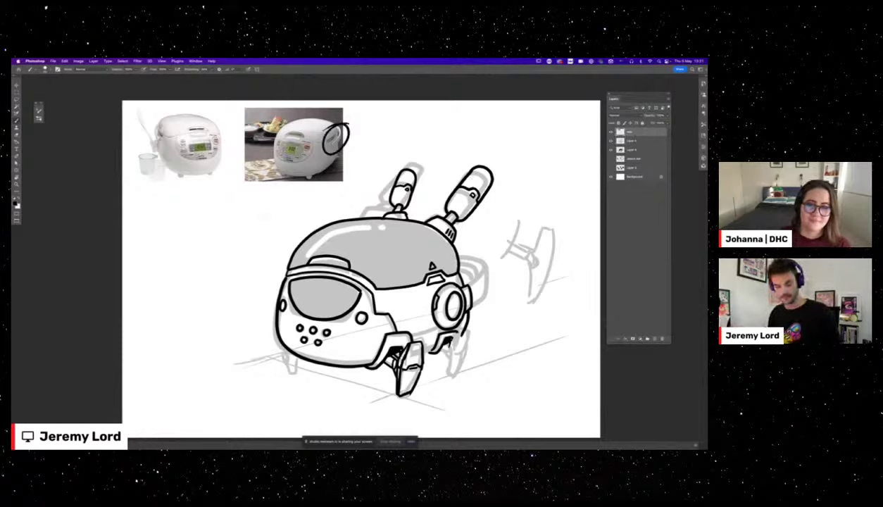
key("super+z")
left_click(632, 141)
left_click_drag(427, 275, 504, 250)
key("super+z")
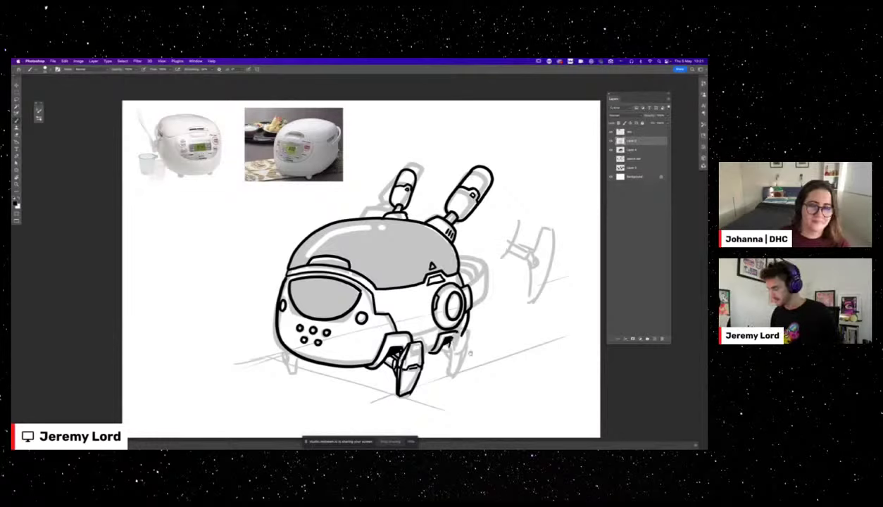
Ink the separate leg study beside the robot, with its connecting joint and long two-part tapered leg.
scroll(361, 268, "down", 3)
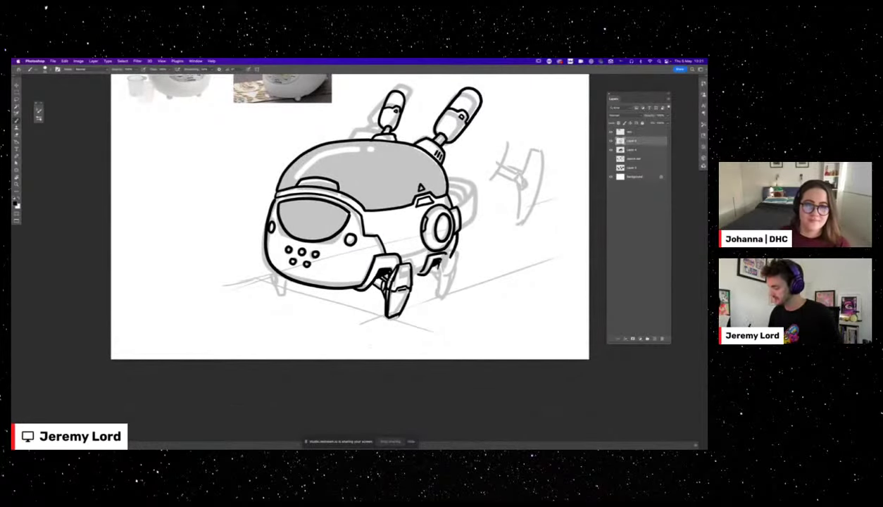
mouse_move(519, 182)
left_mouse_down()
mouse_move(540, 187)
mouse_move(508, 169)
mouse_move(503, 176)
mouse_move(517, 184)
mouse_move(510, 175)
left_mouse_up()
left_click_drag(504, 173, 524, 184)
mouse_move(531, 148)
left_mouse_down()
mouse_move(522, 174)
mouse_move(543, 150)
left_mouse_up()
left_click_drag(533, 150, 504, 220)
left_click_drag(518, 180, 504, 217)
left_click_drag(535, 145, 530, 177)
mouse_move(533, 176)
left_mouse_down()
mouse_move(519, 221)
mouse_move(504, 220)
left_mouse_up()
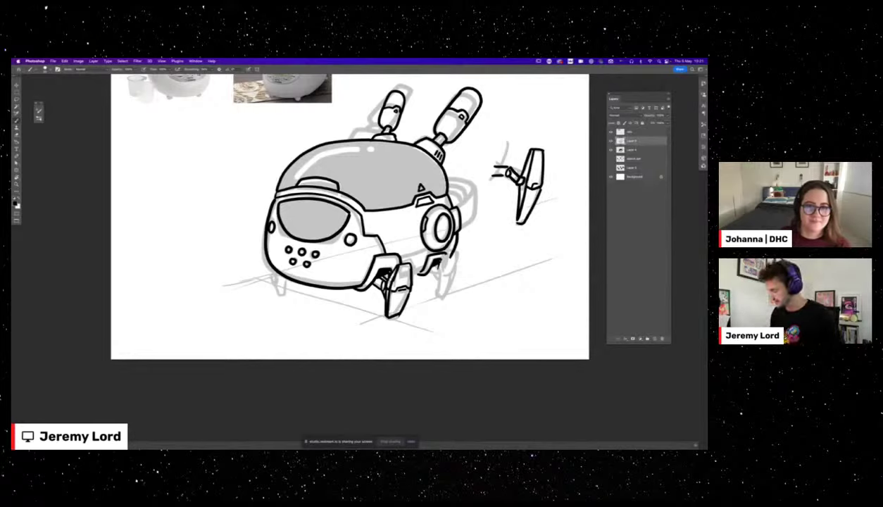
mouse_move(384, 295)
left_mouse_down()
mouse_move(375, 304)
mouse_move(412, 289)
mouse_move(360, 298)
left_mouse_up()
key("super+z")
key("super+z")
key("super+z")
key("super+z")
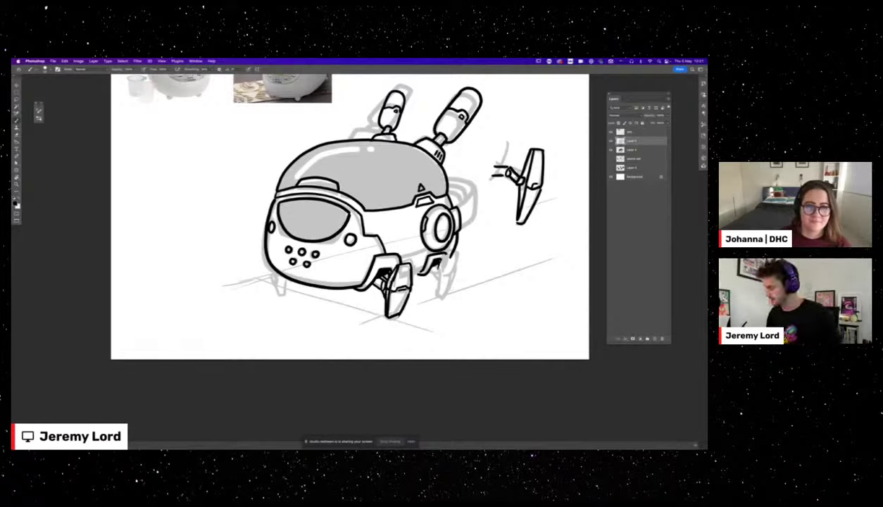
Ink the rear leg below its housing with its connecting strut and two tapered segments, and touch up the front leg.
mouse_move(437, 257)
left_mouse_down()
mouse_move(440, 266)
mouse_move(447, 247)
mouse_move(448, 270)
mouse_move(429, 273)
mouse_move(447, 263)
mouse_move(430, 264)
mouse_move(425, 287)
mouse_move(442, 282)
mouse_move(447, 267)
mouse_move(424, 269)
left_mouse_up()
key("e")
key("b")
key("super+z")
key("super+z")
mouse_move(429, 264)
left_mouse_down()
mouse_move(425, 272)
mouse_move(426, 265)
left_mouse_up()
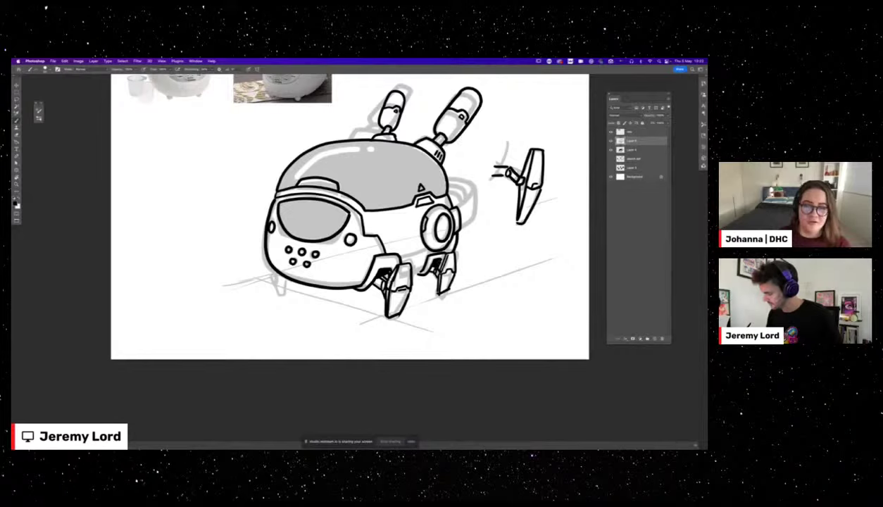
left_click_drag(403, 264, 412, 269)
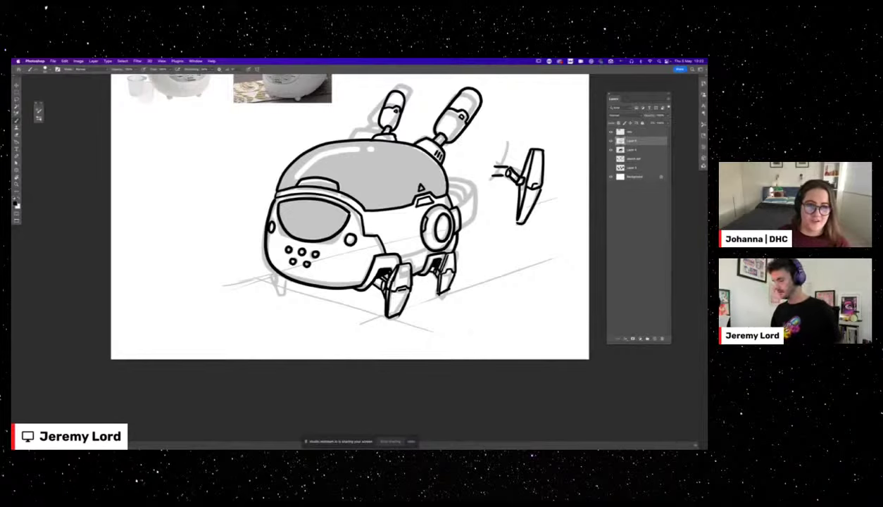
Ink the short visible part of the far front leg beneath the body's far corner.
key("super+minus")
key("super+minus")
key("super+minus")
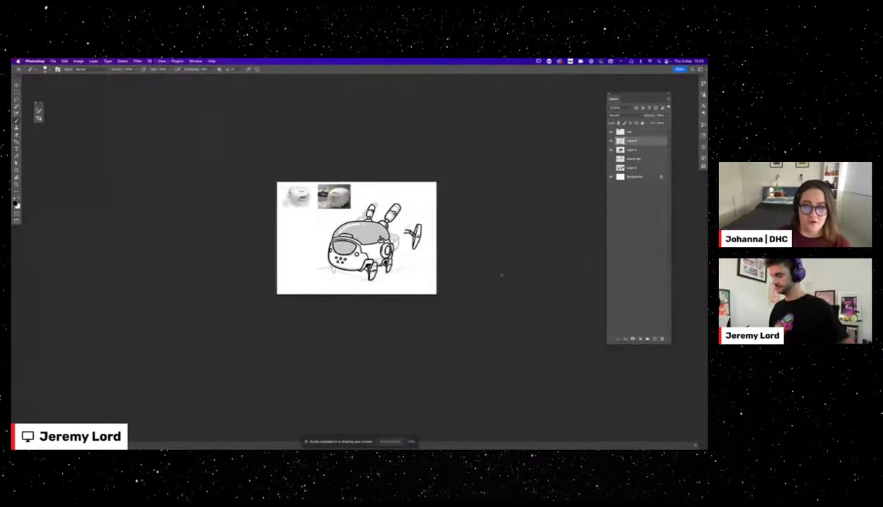
key("super+equal")
key("super+equal")
key("super+equal")
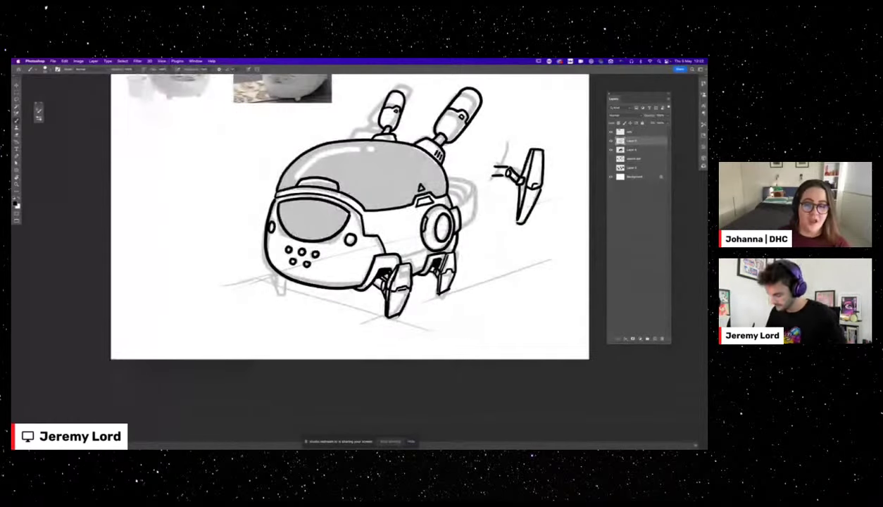
mouse_move(272, 269)
left_mouse_down()
mouse_move(276, 288)
mouse_move(289, 281)
left_mouse_up()
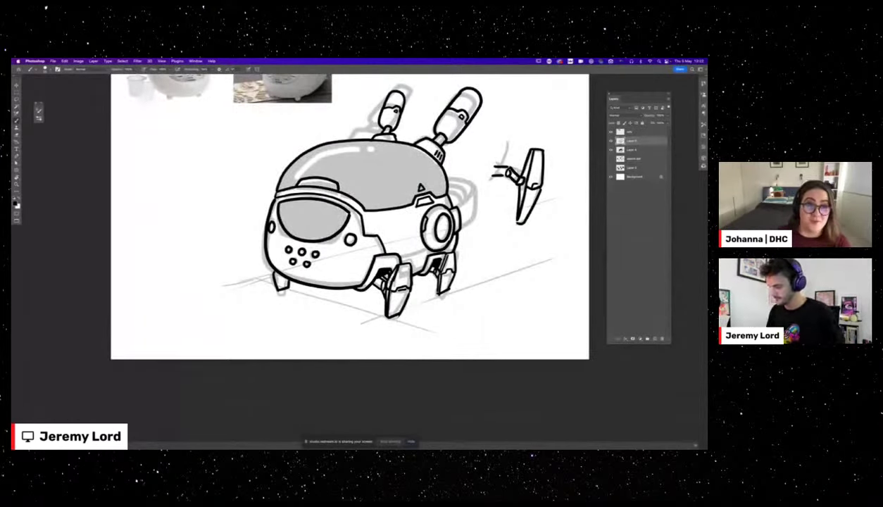
left_click(268, 265)
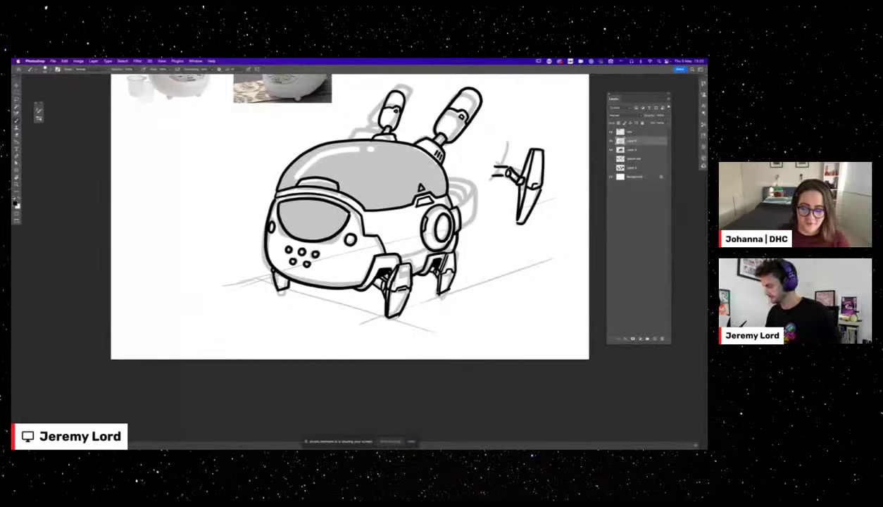
Delete the separate leg study beside the robot from both the line-art layer and the grey sketch layer.
mouse_move(534, 245)
left_mouse_down()
mouse_move(450, 289)
mouse_move(467, 246)
mouse_move(486, 271)
left_mouse_up()
key("l")
key("Delete")
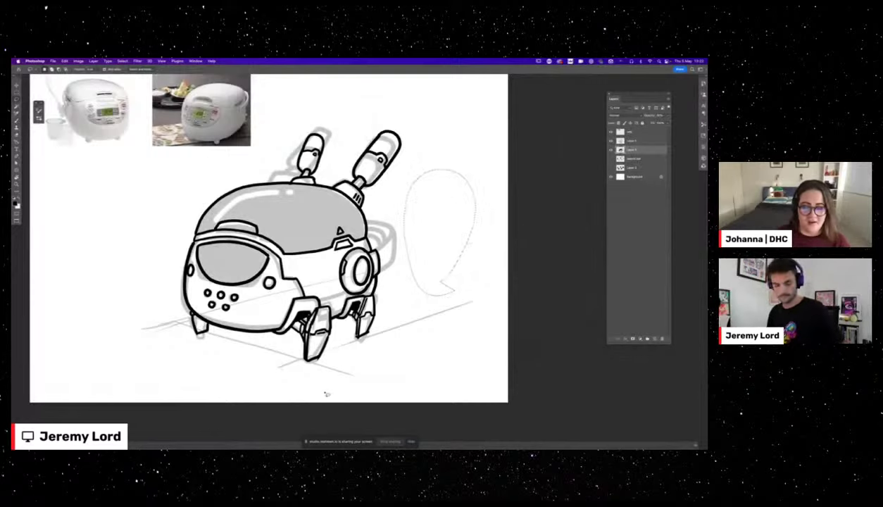
key("super+d")
On the line-art layer, ink the curved carrying handle behind the body over its grey sketch.
left_click(633, 141)
mouse_move(426, 310)
left_mouse_down()
mouse_move(487, 294)
mouse_move(461, 319)
left_mouse_up()
key("b")
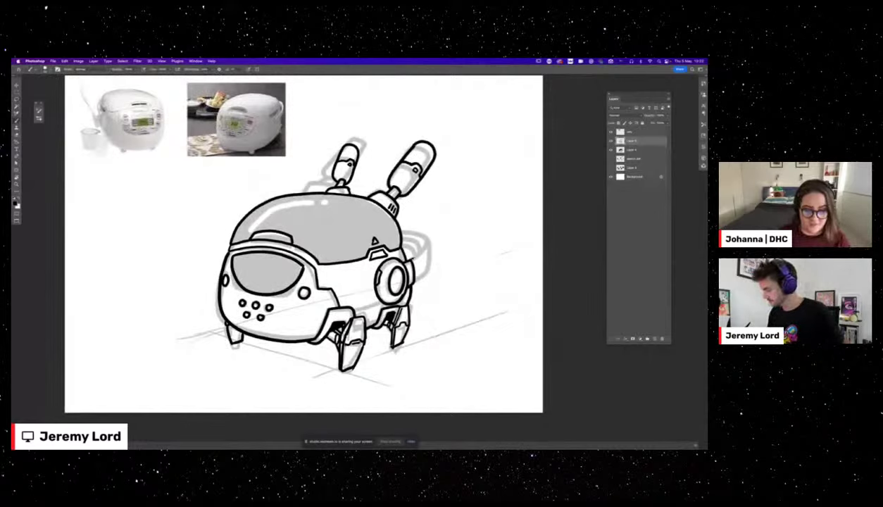
mouse_move(407, 252)
left_mouse_down()
mouse_move(411, 234)
mouse_move(393, 234)
mouse_move(415, 248)
mouse_move(418, 238)
mouse_move(393, 229)
mouse_move(418, 255)
mouse_move(406, 276)
left_mouse_up()
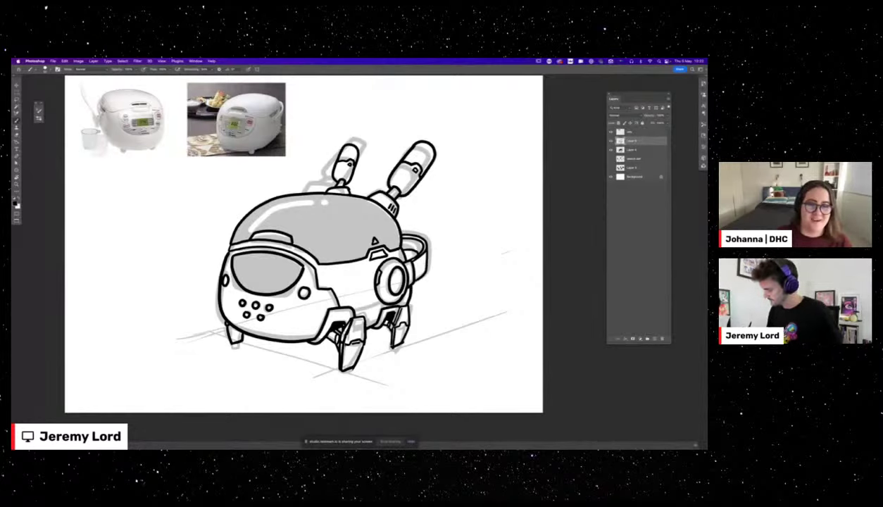
Check the robot at different sizes and refine the rear handle's rim, outer corner and inner edge lines.
key("super+minus")
key("super+minus")
key("super+minus")
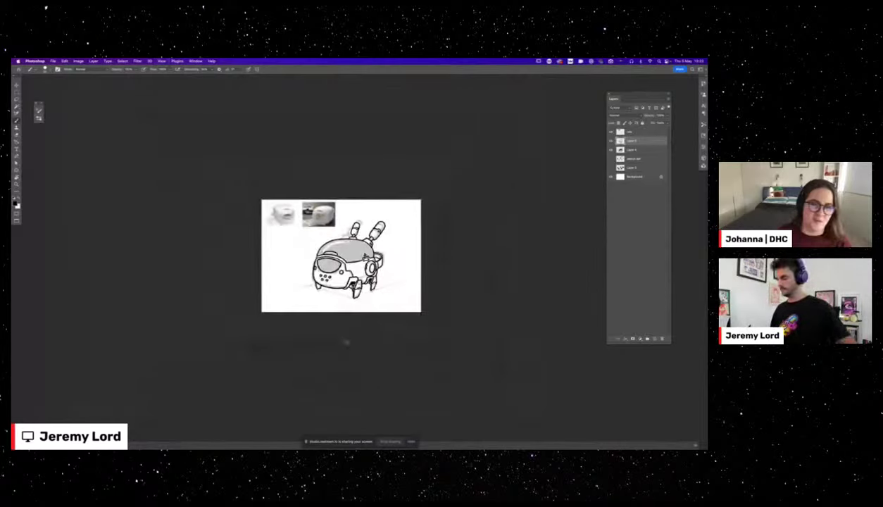
key("super+plus")
key("super+plus")
key("super+plus")
key("super+plus")
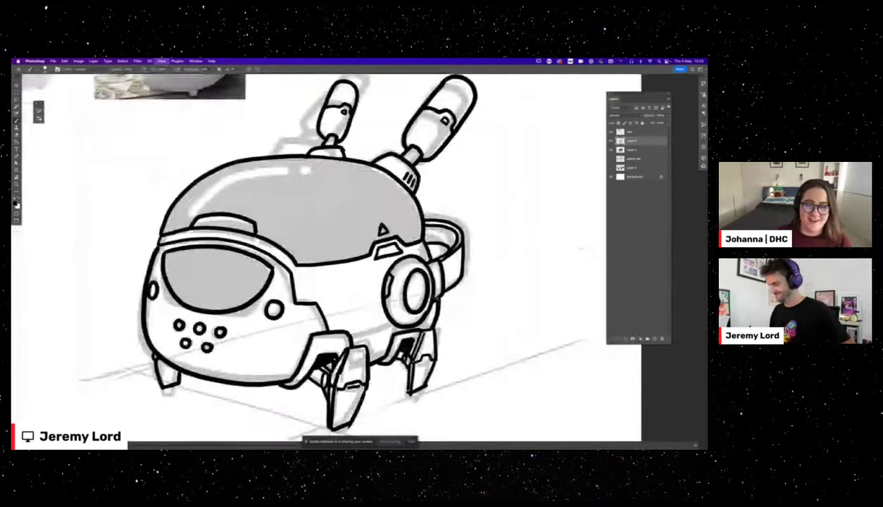
key("super+minus")
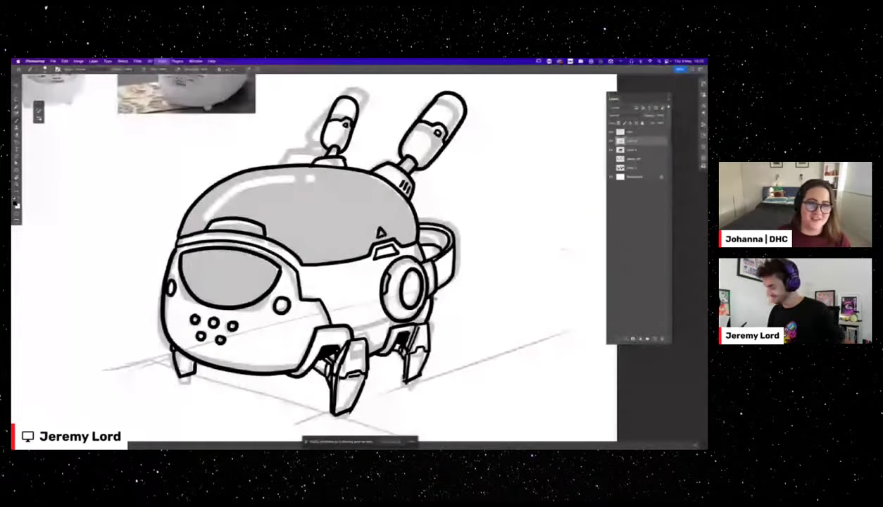
key("super+equal")
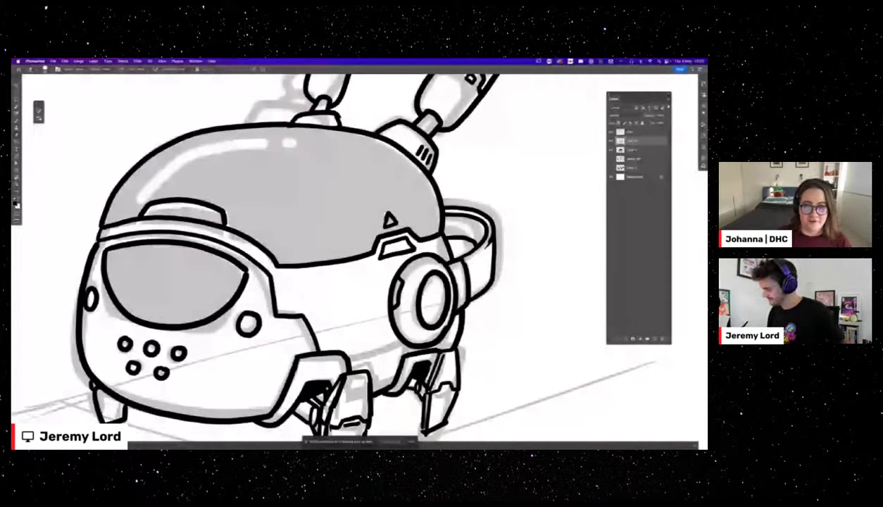
key("b")
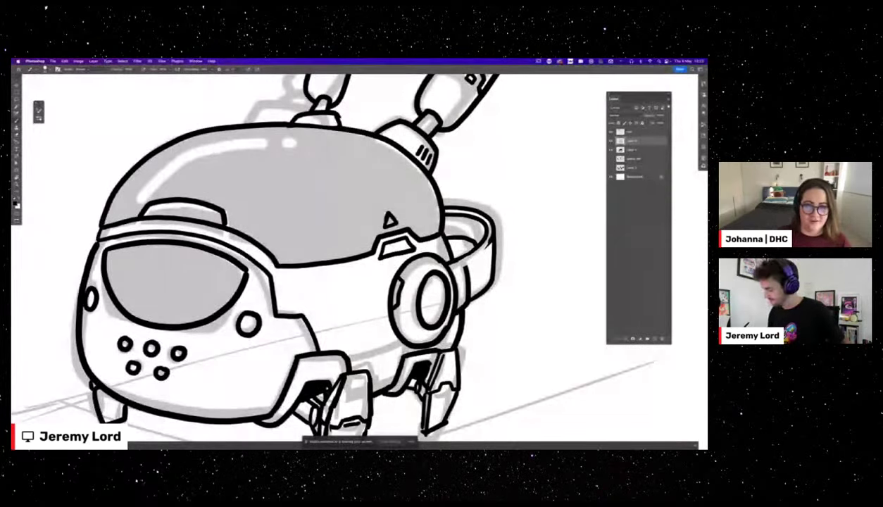
left_click_drag(449, 254, 461, 258)
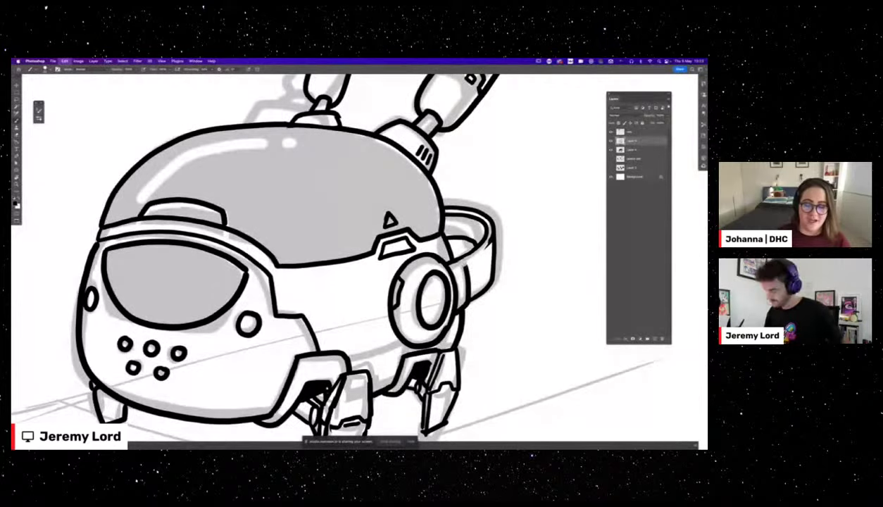
left_click_drag(455, 257, 482, 238)
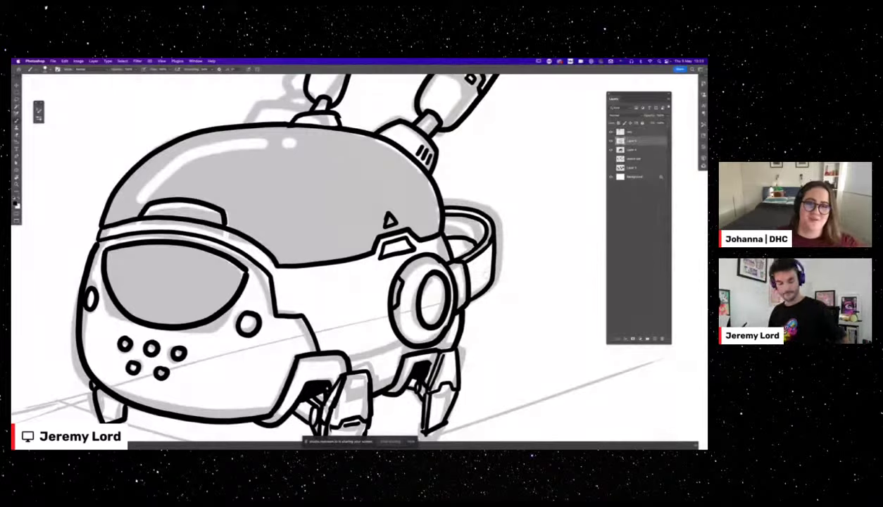
Ink a thin, slightly tilted slot in the centre of the round disc on the body's side.
scroll(487, 283, "down", 10)
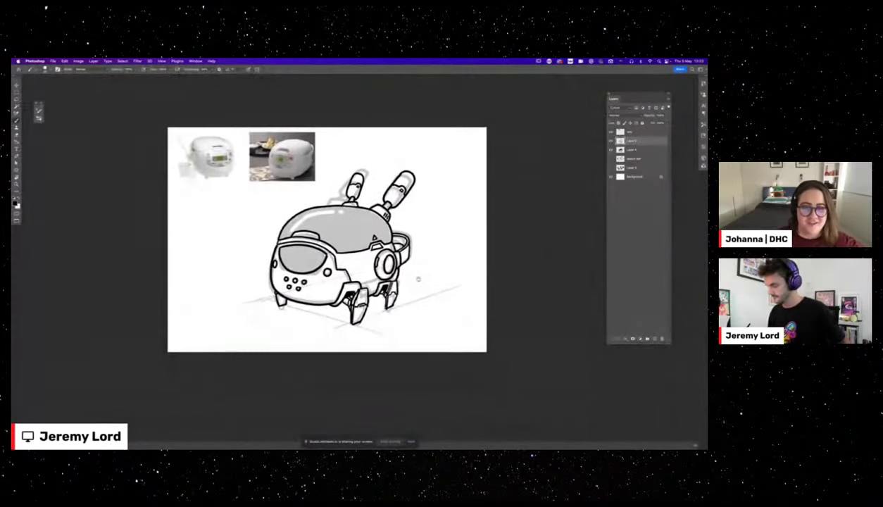
key("super+equal")
key("super+equal")
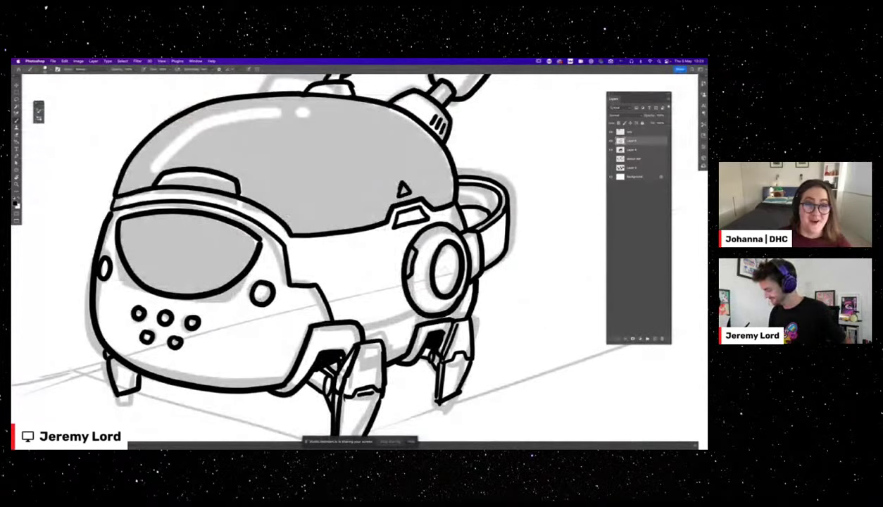
mouse_move(455, 266)
left_mouse_down()
mouse_move(437, 271)
mouse_move(456, 268)
left_mouse_up()
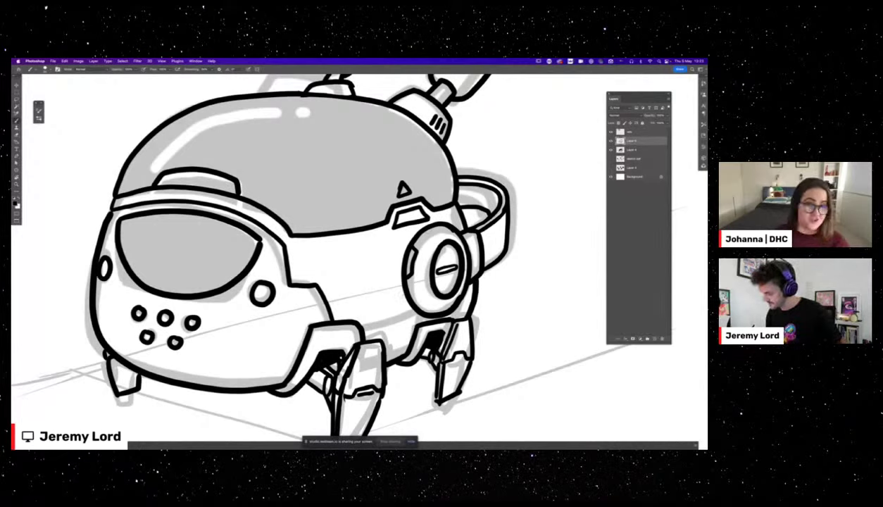
Try short accent marks above and below the round side disc and check them on the whole robot.
left_click_drag(387, 310, 405, 300)
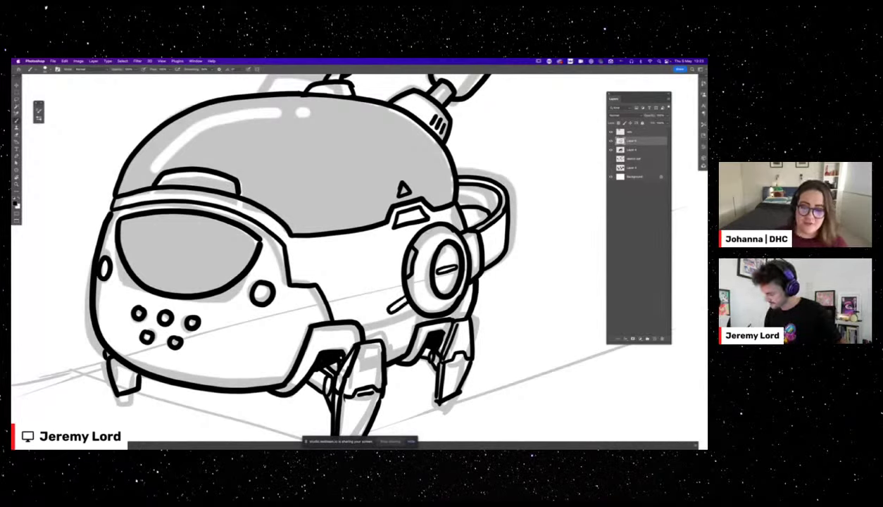
left_click_drag(403, 228, 414, 237)
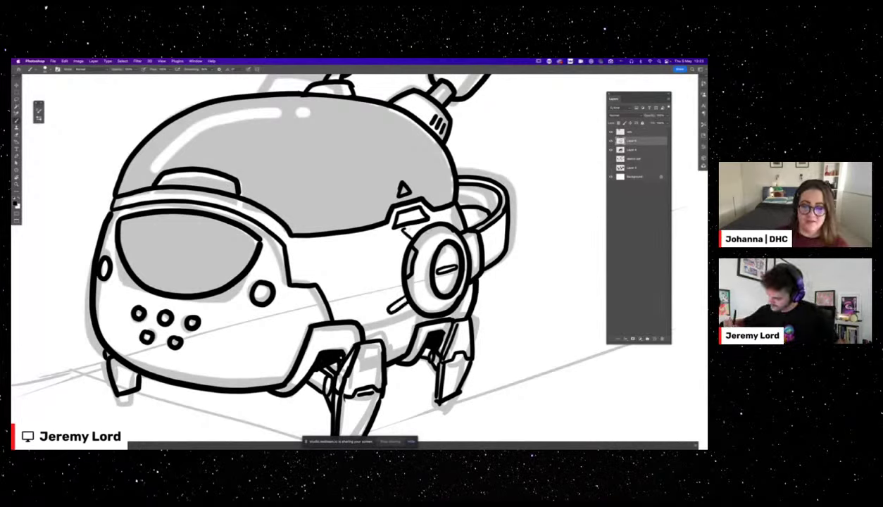
key("super+minus")
key("super+minus")
key("super+minus")
key("super+minus")
key("super+minus")
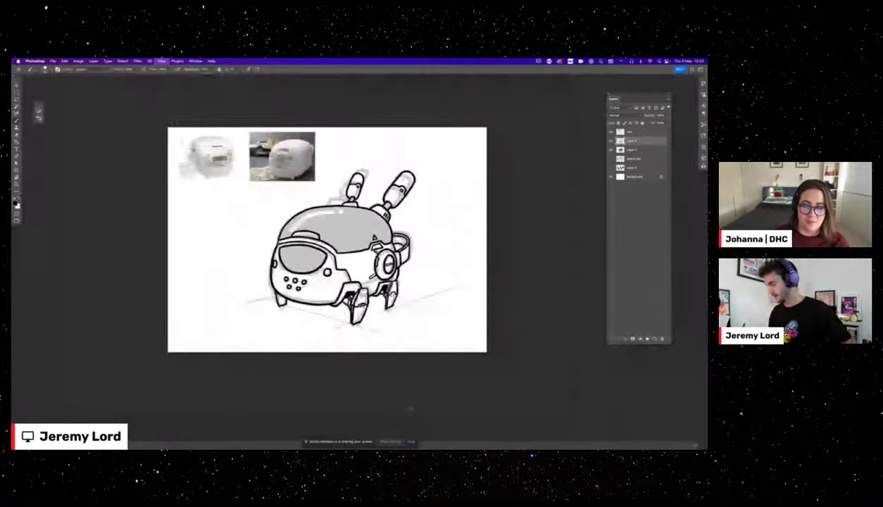
key("super+plus")
key("super+plus")
key("super+plus")
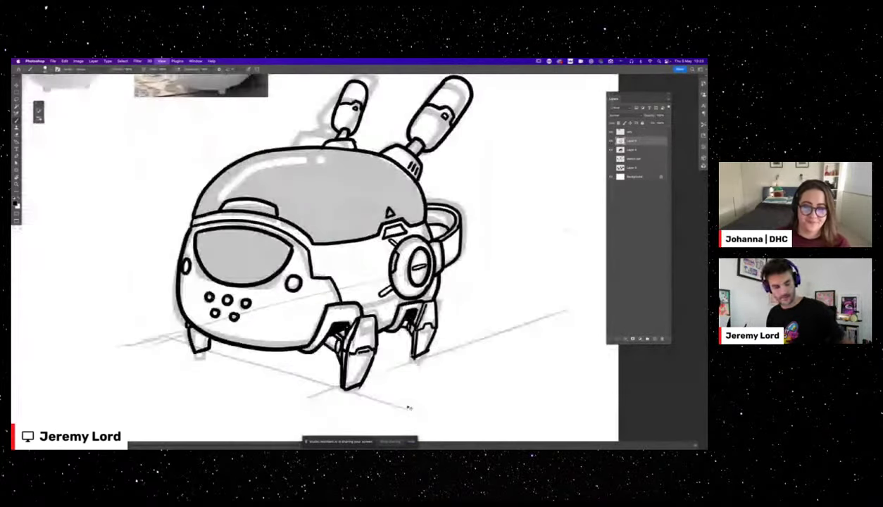
key("super+plus")
left_click_drag(409, 408, 424, 388)
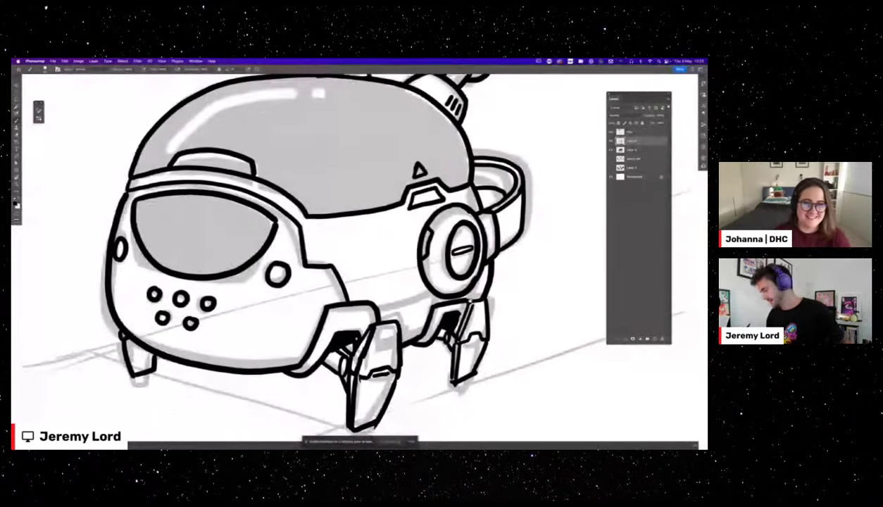
Ink a small notch detail along the lower rim of the round side disc.
left_click_drag(446, 291, 467, 285)
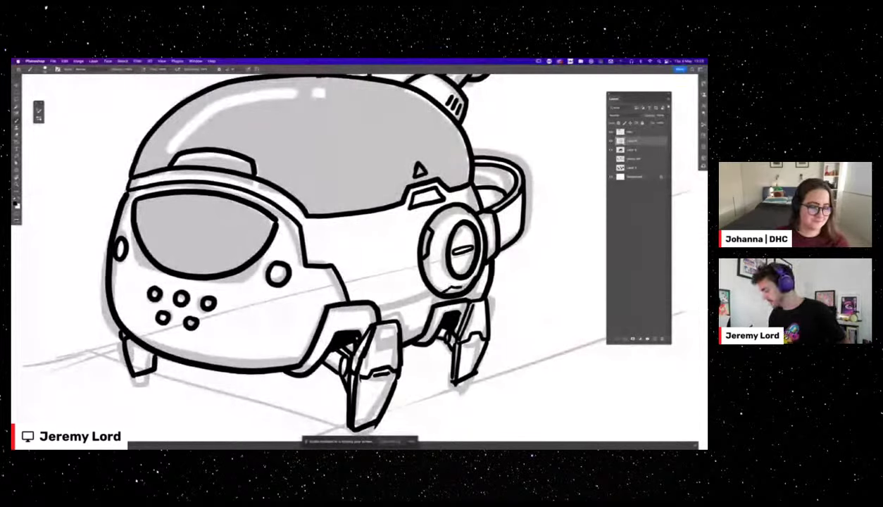
left_click_drag(532, 312, 476, 326)
key("e")
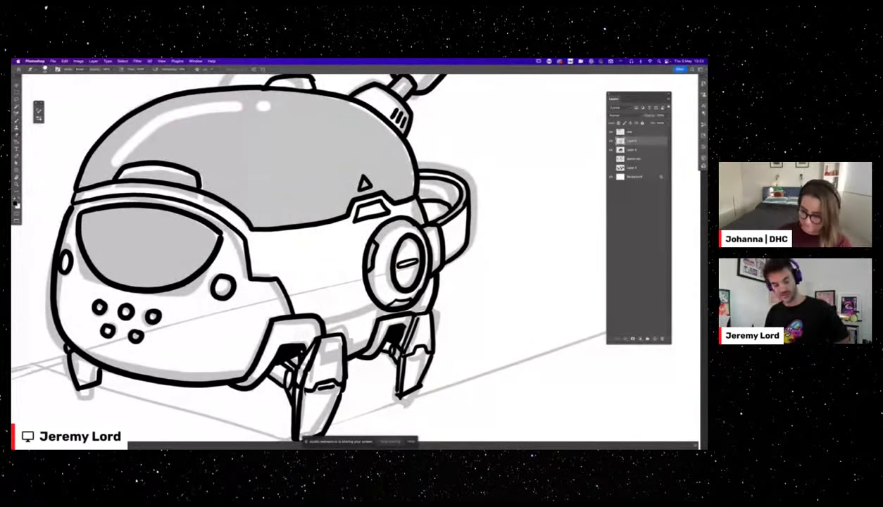
scroll(465, 274, "down", 3)
scroll(465, 274, "down", 1)
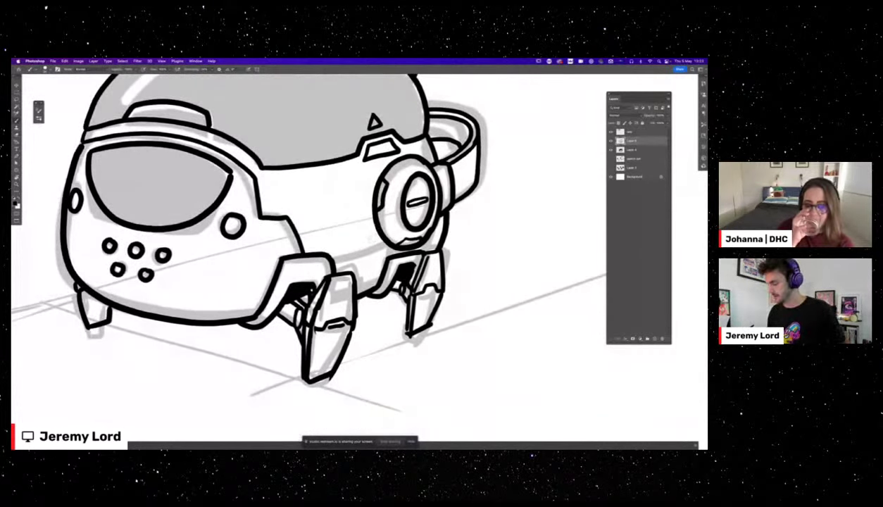
Ink a stepped panel line along the lower side of the body, from the side disc to the near front leg.
left_click_drag(378, 237, 328, 258)
key("super+minus")
key("super+minus")
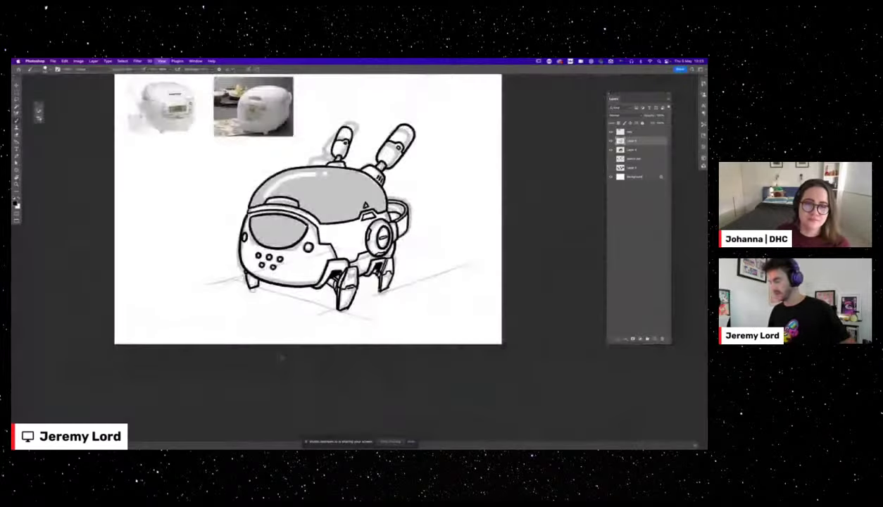
key("super+minus")
key("super+plus")
key("super+plus")
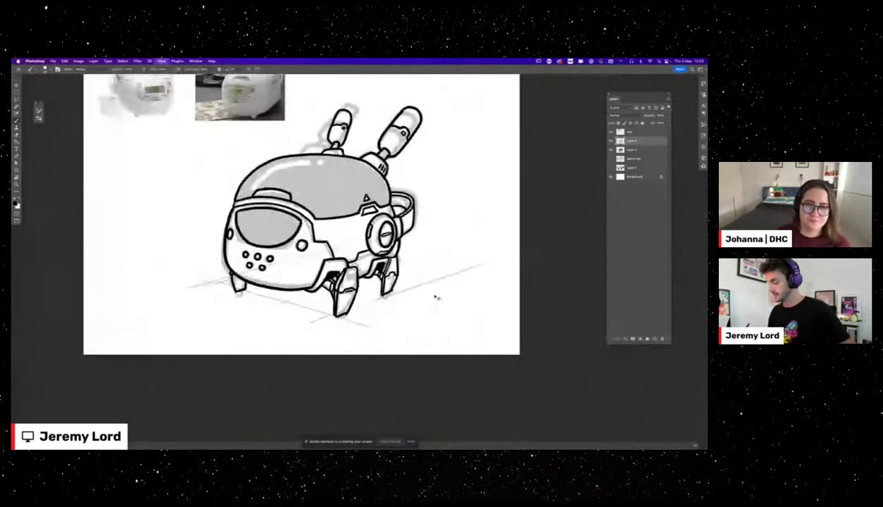
key("super+plus")
key("super+plus")
Add a small circle above the larger round detail on each side of the visor and check the whole drawing.
left_click_drag(261, 317, 408, 291)
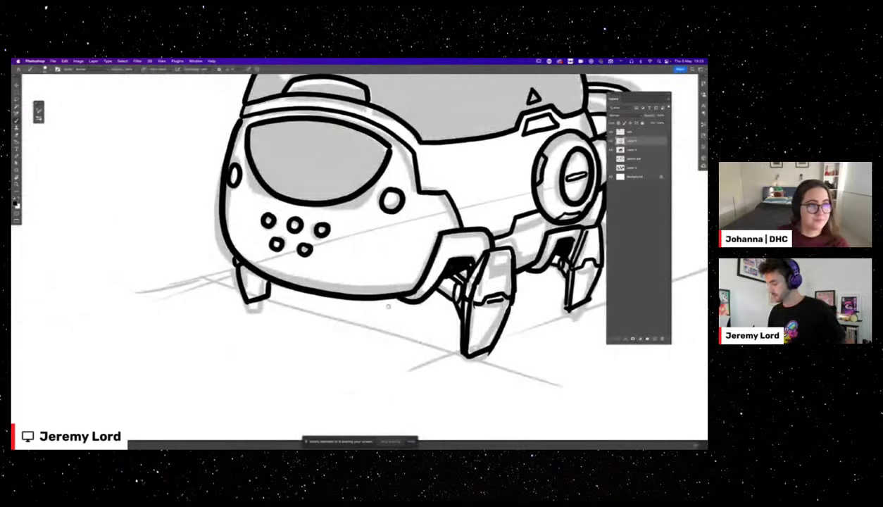
scroll(388, 306, "up", 3)
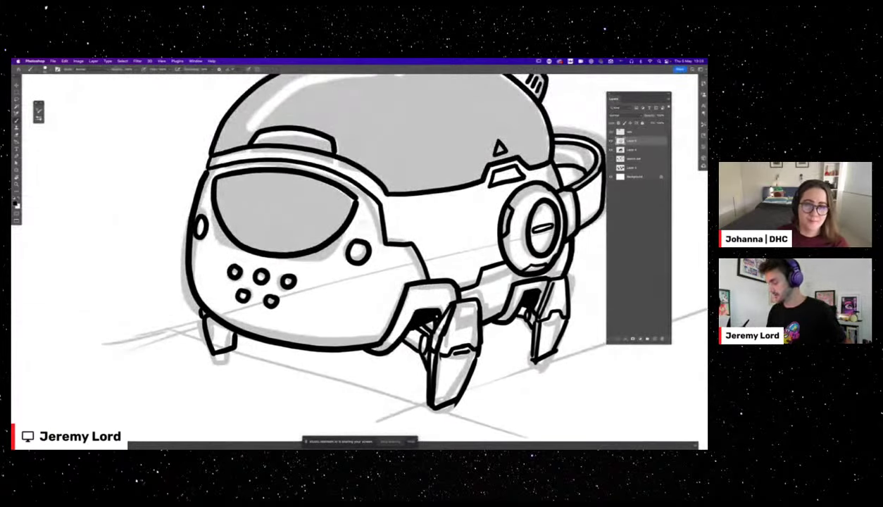
left_click_drag(360, 223, 362, 223)
mouse_move(197, 193)
left_mouse_down()
mouse_move(201, 205)
mouse_move(197, 193)
left_mouse_up()
key("super+minus")
key("super+minus")
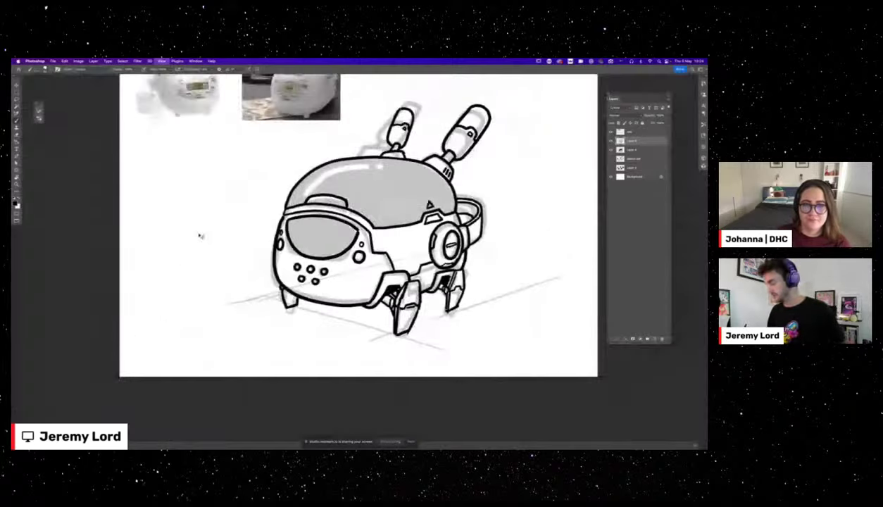
left_click_drag(485, 266, 413, 297)
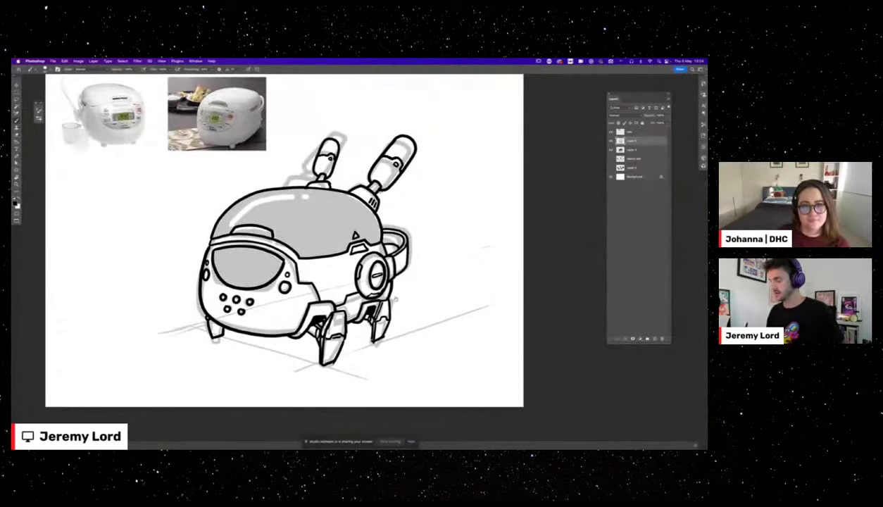
scroll(387, 293, "up", 2)
scroll(388, 293, "right", 1)
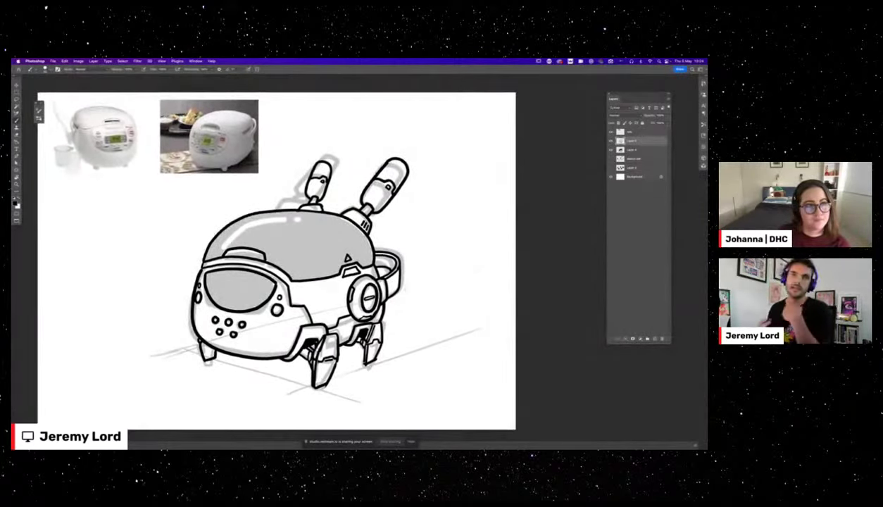
Choose a pressure-sensitive brush preset and test it with a zigzag scribble on the empty canvas beside the robot.
left_click(58, 69)
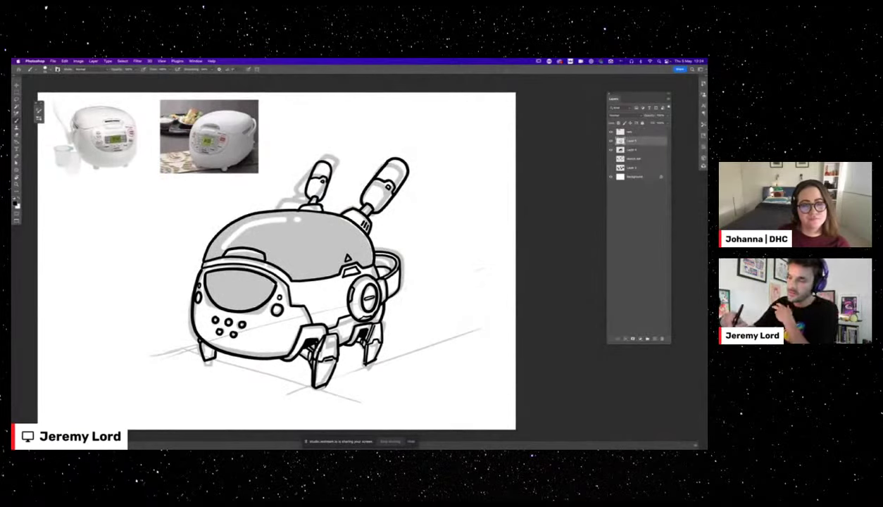
left_click(78, 107)
left_click(73, 162)
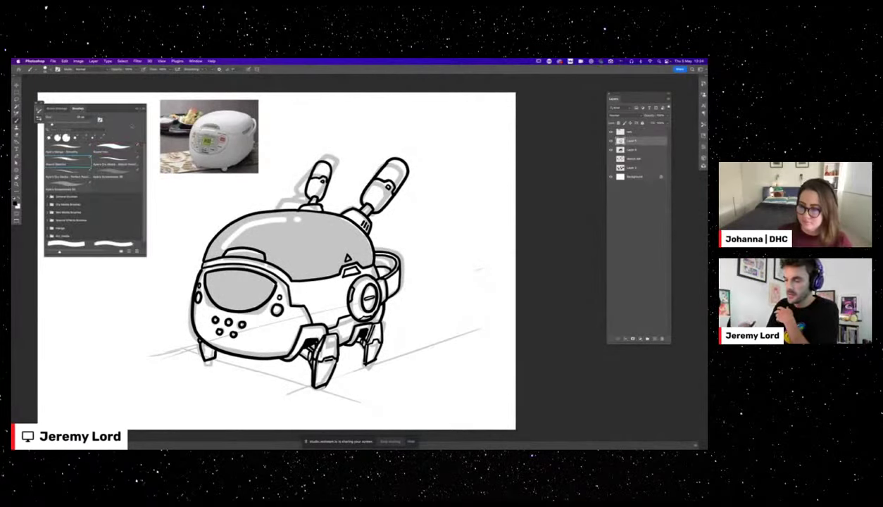
left_click(143, 106)
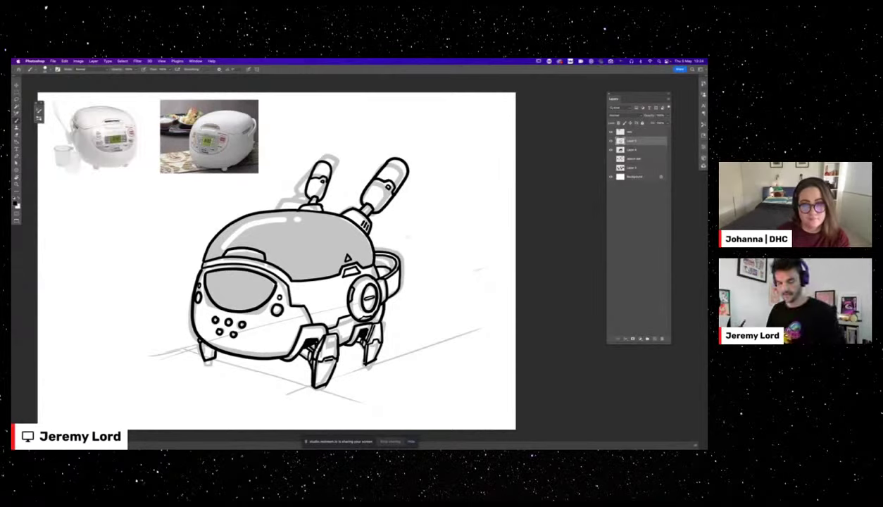
mouse_move(433, 221)
left_mouse_down()
mouse_move(469, 290)
mouse_move(468, 335)
left_mouse_up()
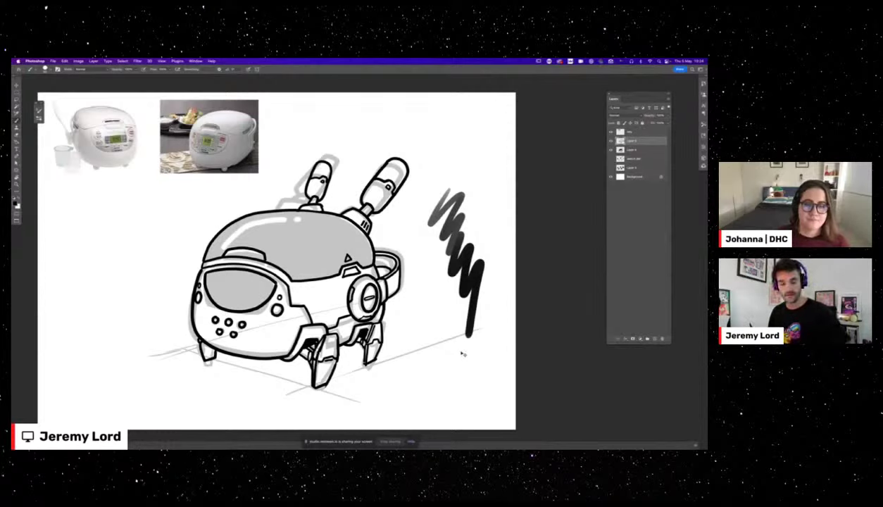
key("super+equal")
left_click_drag(363, 335, 397, 272)
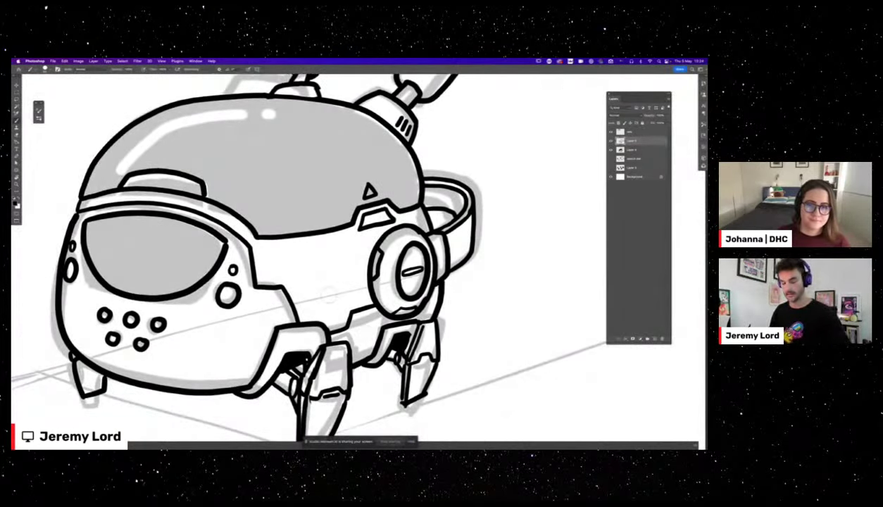
Review the brush tip settings and choose a brush preset for continuing the line art.
key("super+minus")
key("super+minus")
key("super+minus")
left_click(39, 111)
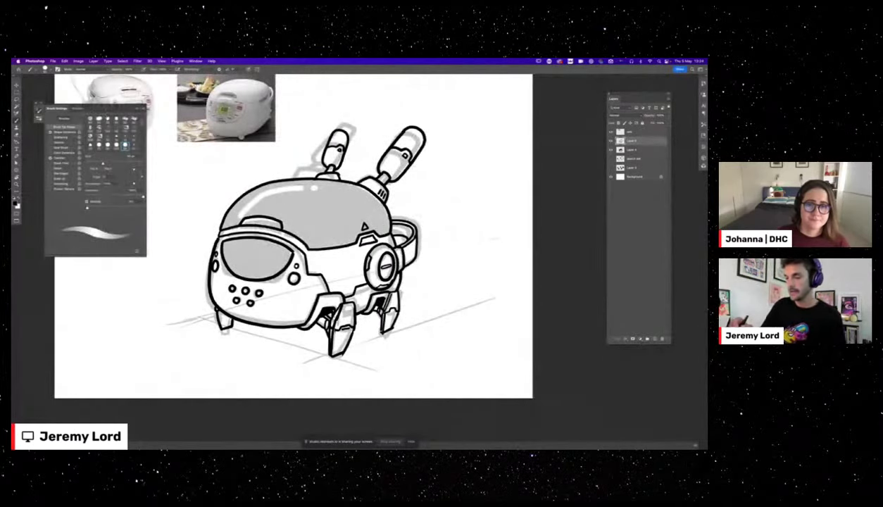
left_click(78, 109)
left_click(114, 148)
left_click(138, 109)
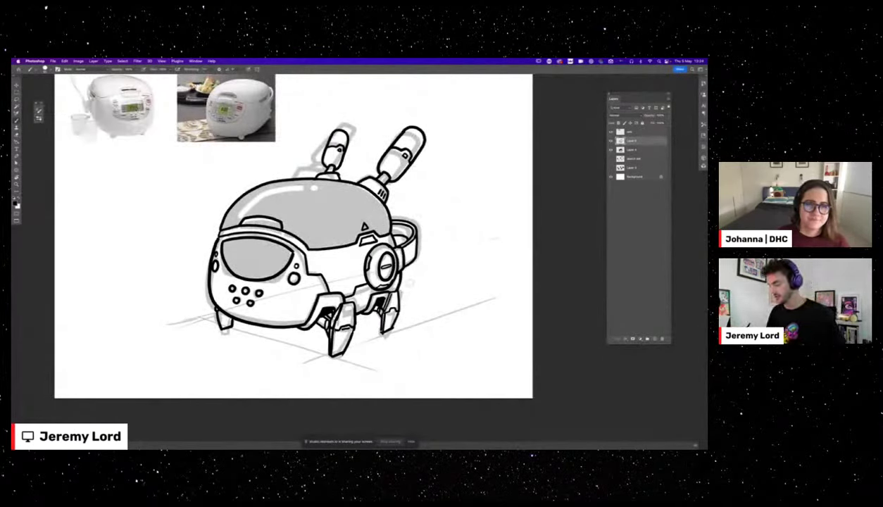
key("super+plus")
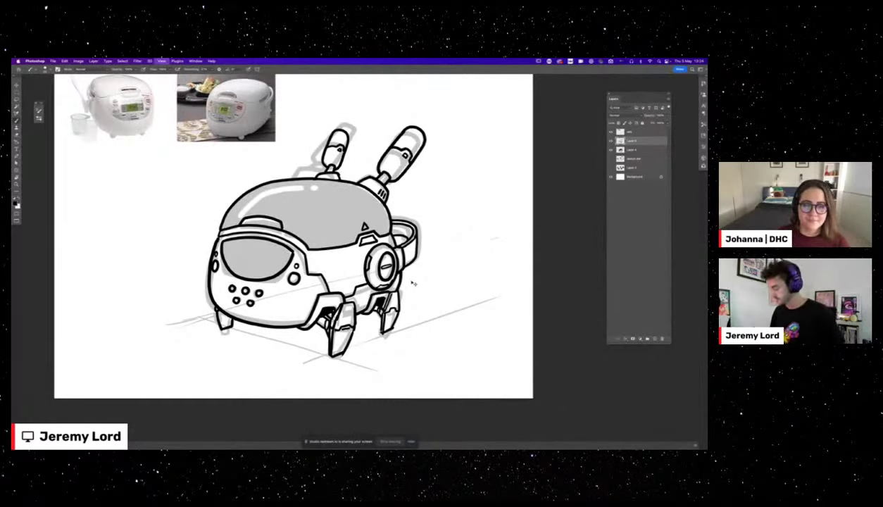
key("super+plus")
key("super+plus")
key("e")
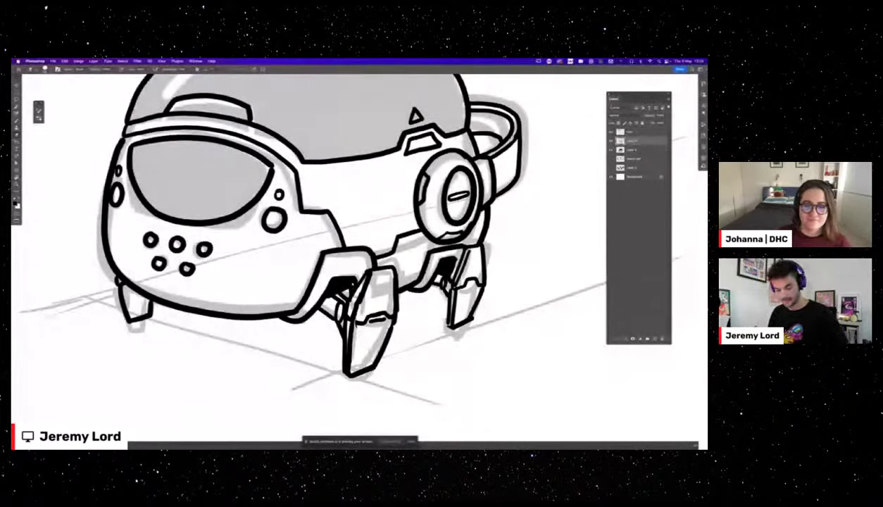
key("b")
Switch to Illustrator to look over the sheet of badge and sticker graphics and return to the robot drawing in Photoshop.
key("super+Tab")
key("super+Tab")
key("super+Tab")
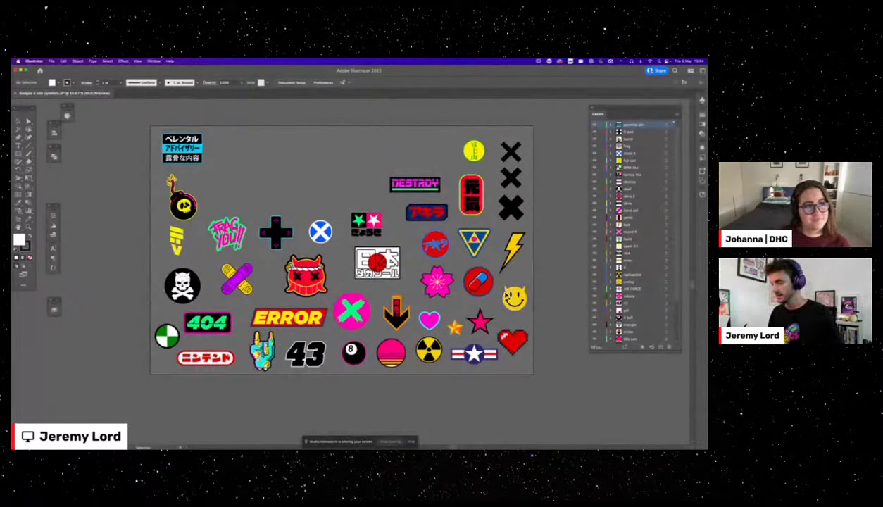
key("super+Tab")
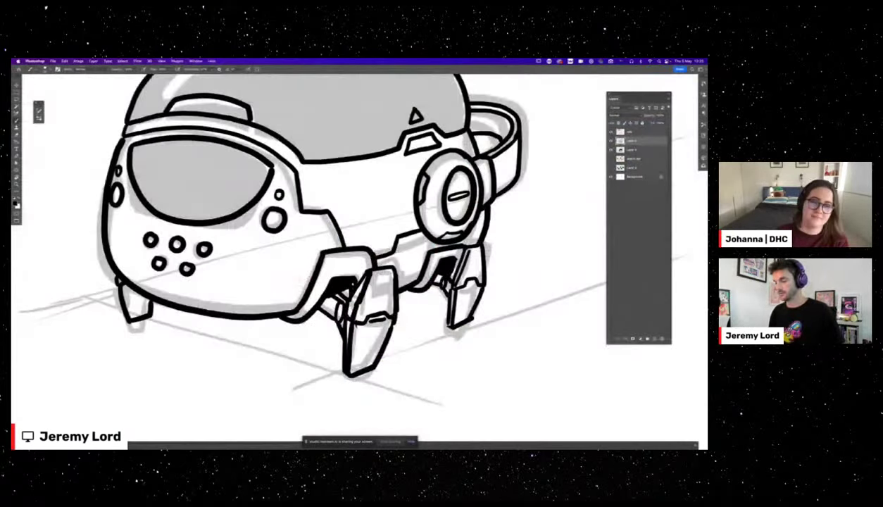
Ink a narrow side face and joint detail along the outer edge of the far front leg, checking the whole robot.
key("super+minus")
key("super+minus")
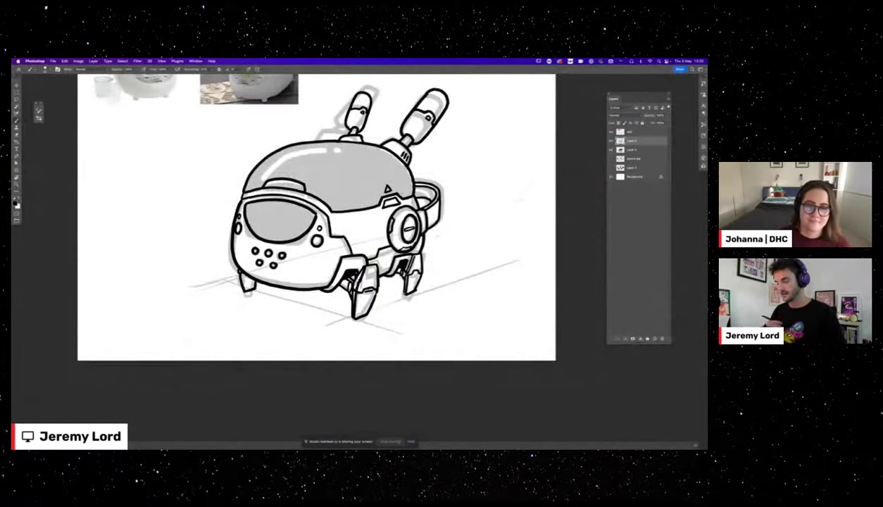
key("super+plus")
key("super+plus")
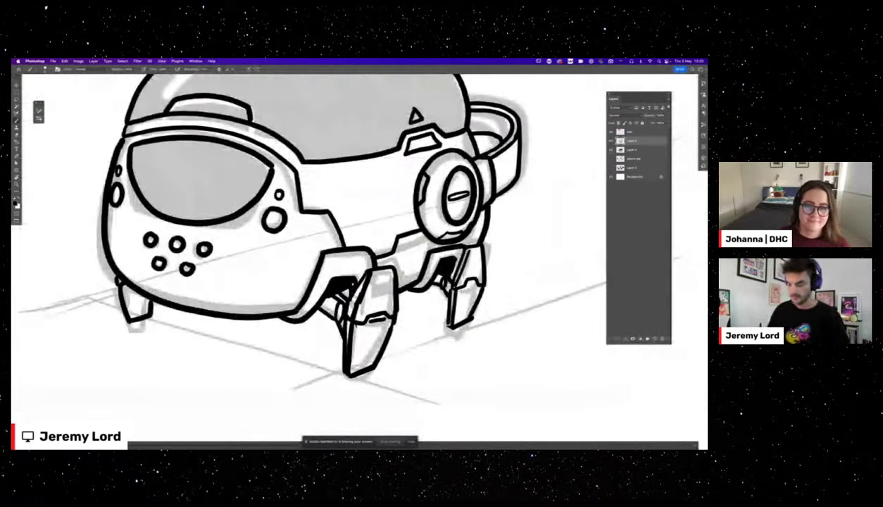
left_click_drag(128, 321, 113, 272)
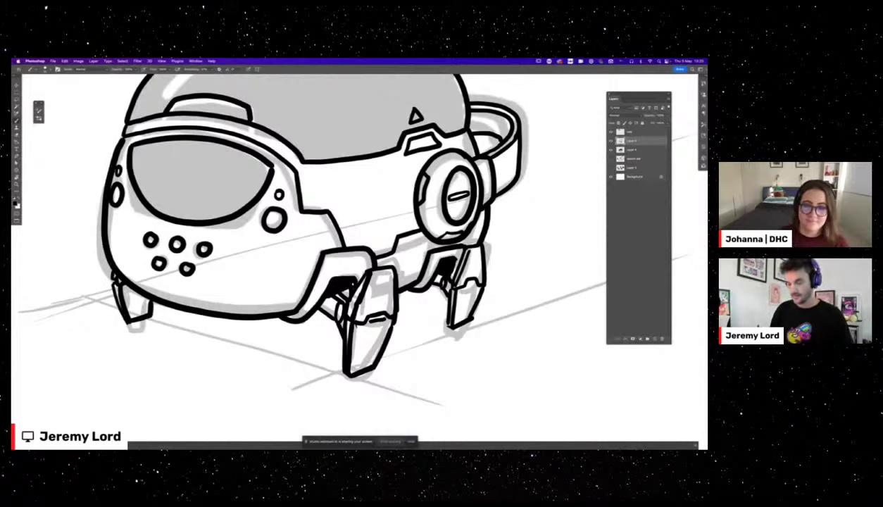
key("super+minus")
key("super+minus")
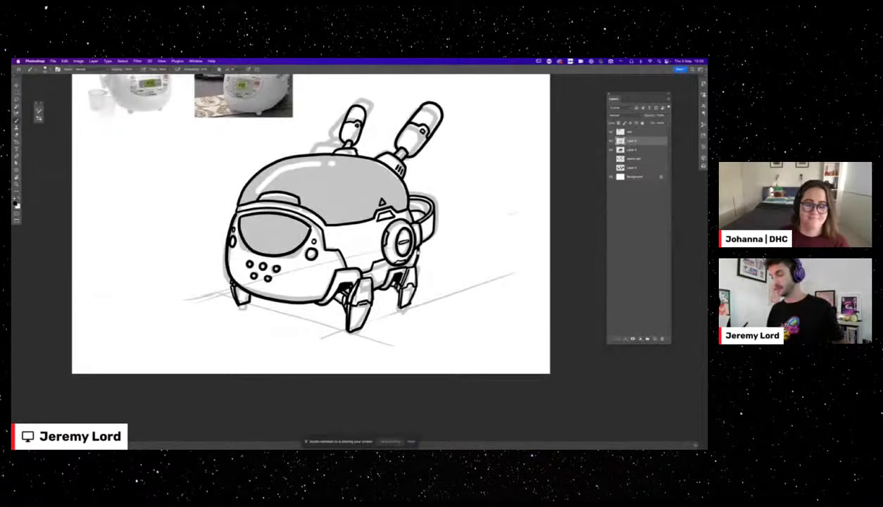
key("super+minus")
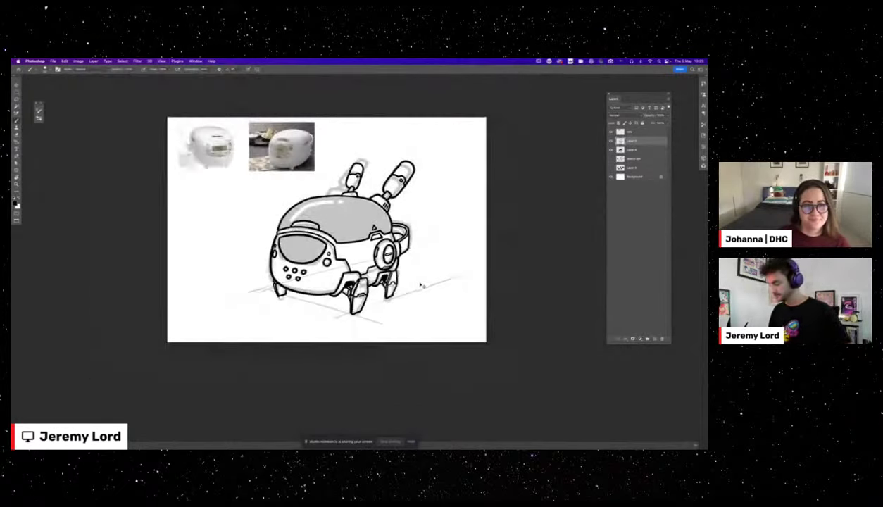
key("super+minus")
key("super+equal")
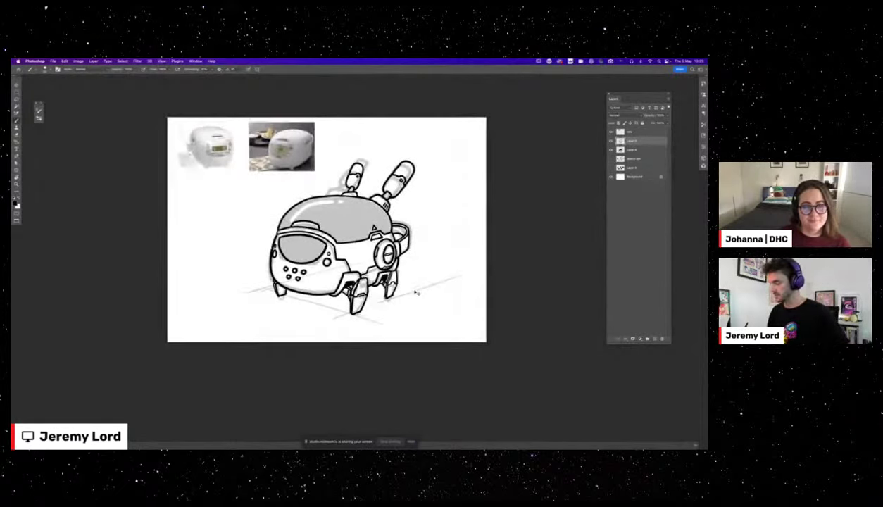
Hide the grey sketch layer and examine the robot's line art on its own, close up and as a whole.
key("super+equal")
left_click_drag(443, 252, 433, 269)
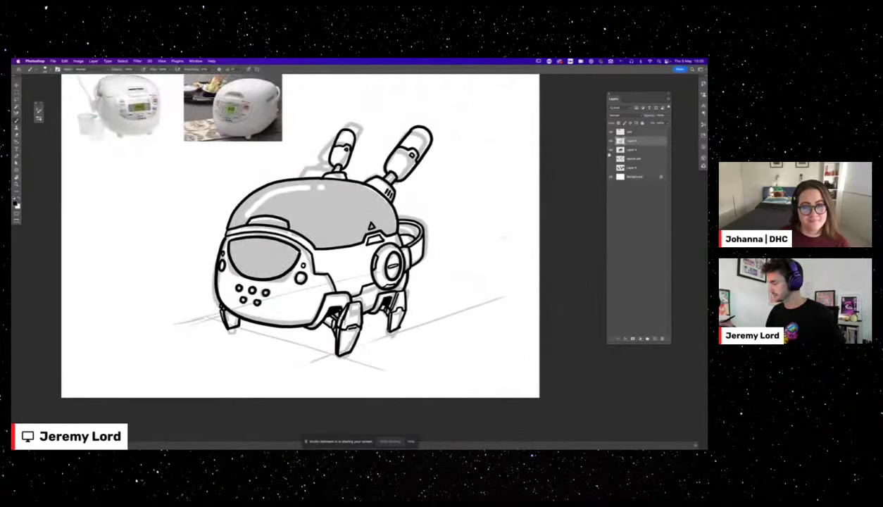
left_click(611, 150)
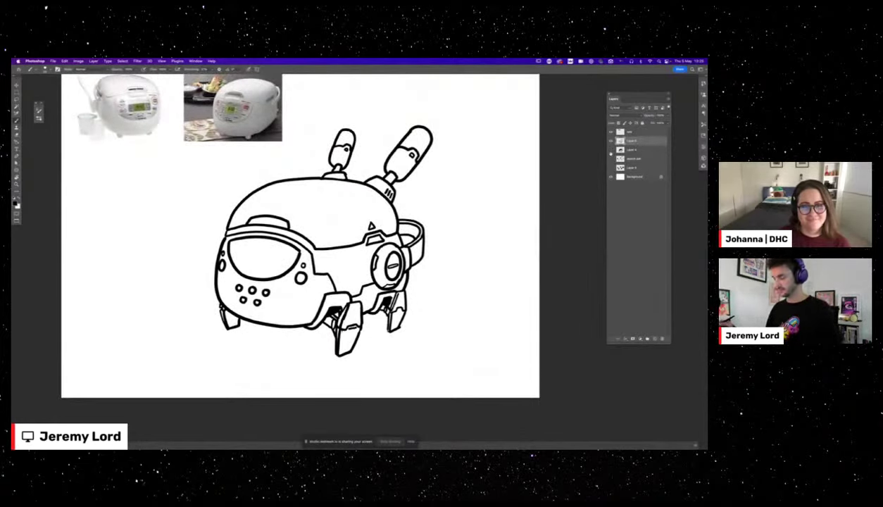
key("super+minus")
key("super+minus")
key("super+minus")
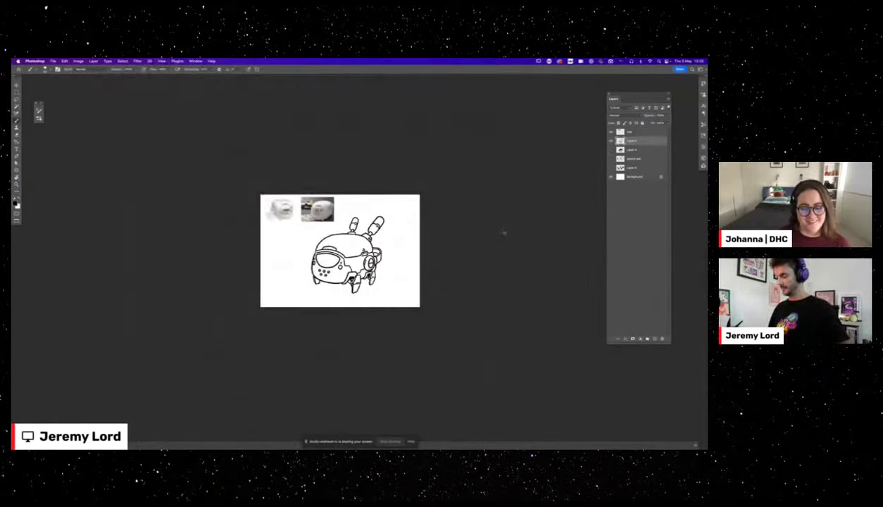
key("super+equal")
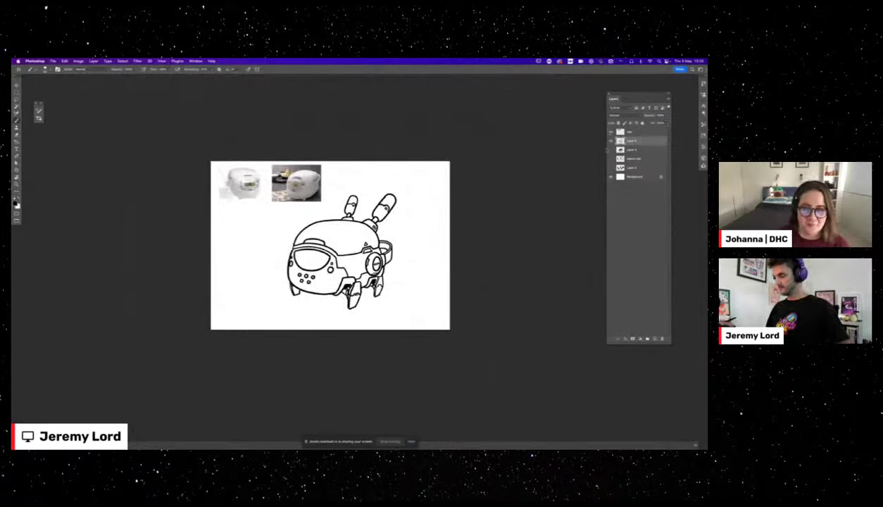
key("super+equal")
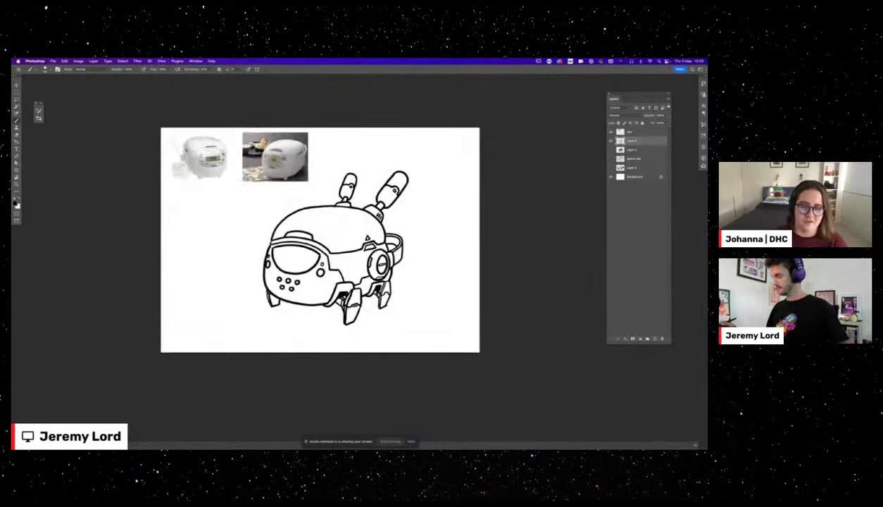
Show the grey sketch layer again and move it together with the line art slightly up and to the left on the canvas.
left_click(610, 150)
left_click(637, 150, "shift")
key("super+t")
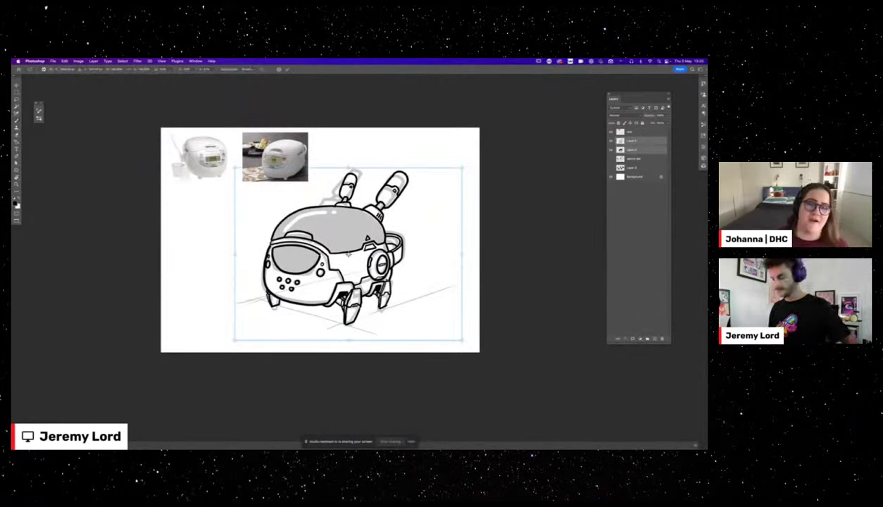
mouse_move(385, 269)
left_mouse_down()
mouse_move(364, 250)
mouse_move(370, 254)
left_mouse_up()
key("Return")
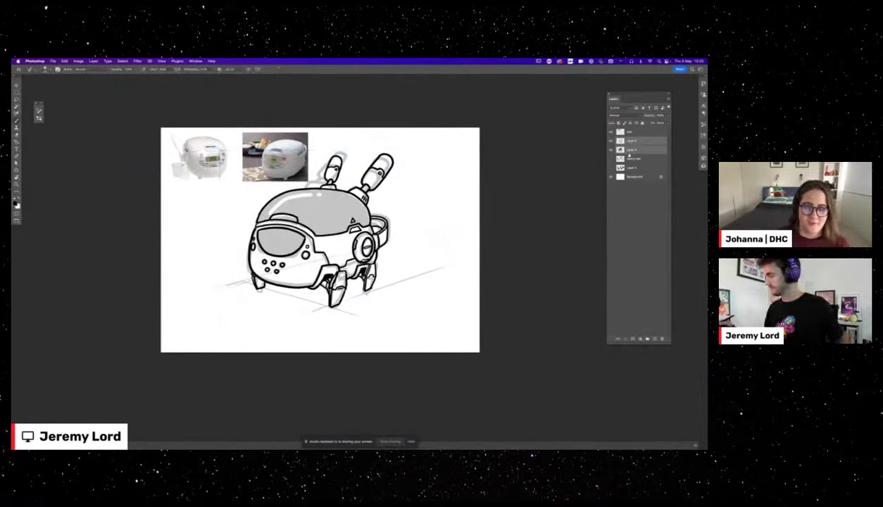
Scale the two rice-cooker reference photos down slightly, keeping them in the canvas's upper left corner.
left_click(630, 133)
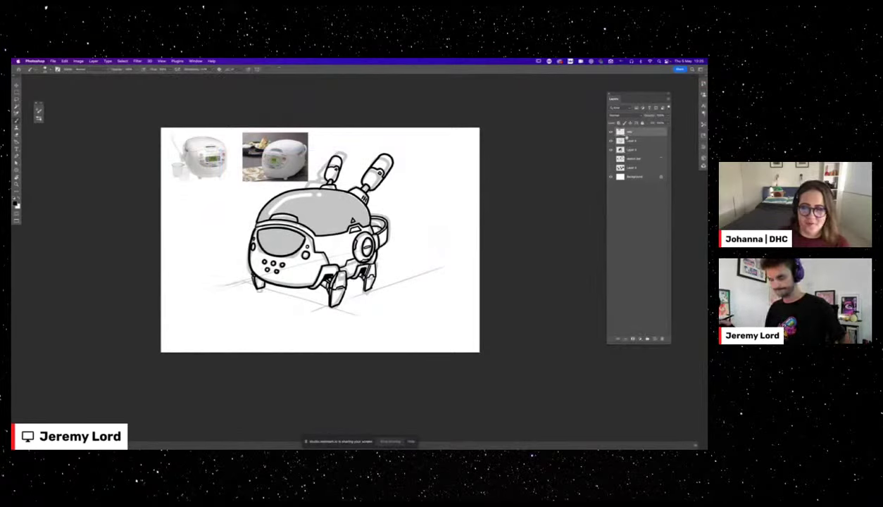
key("super+t")
left_click_drag(309, 182, 288, 173)
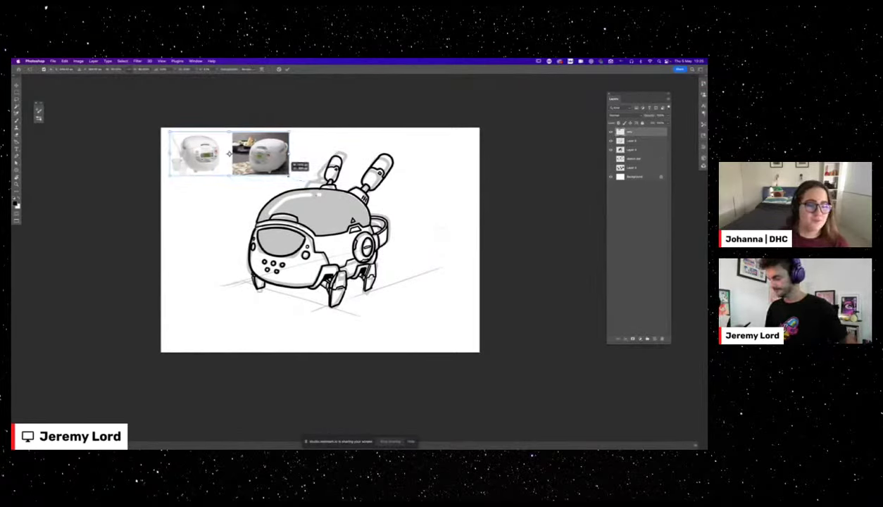
key("Return")
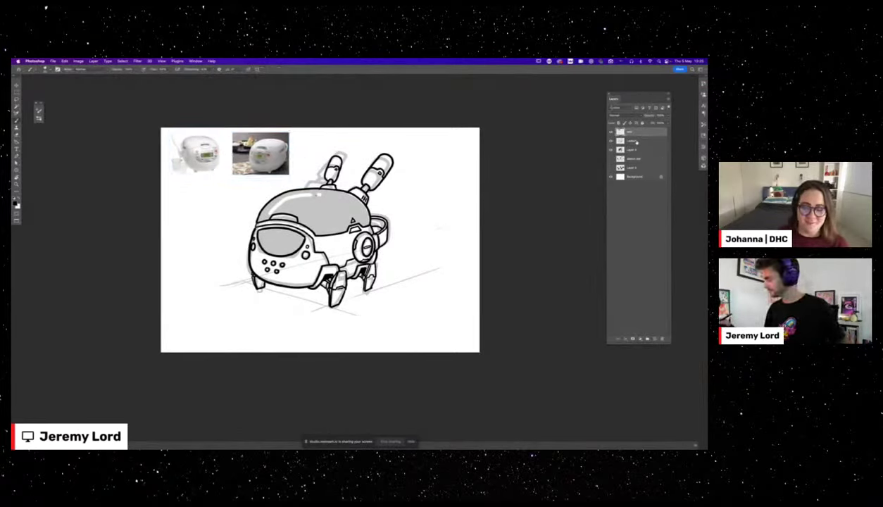
On the line art layer, ink a thin inner contour line just above the dome's lower edge and check the whole robot.
left_click(629, 140)
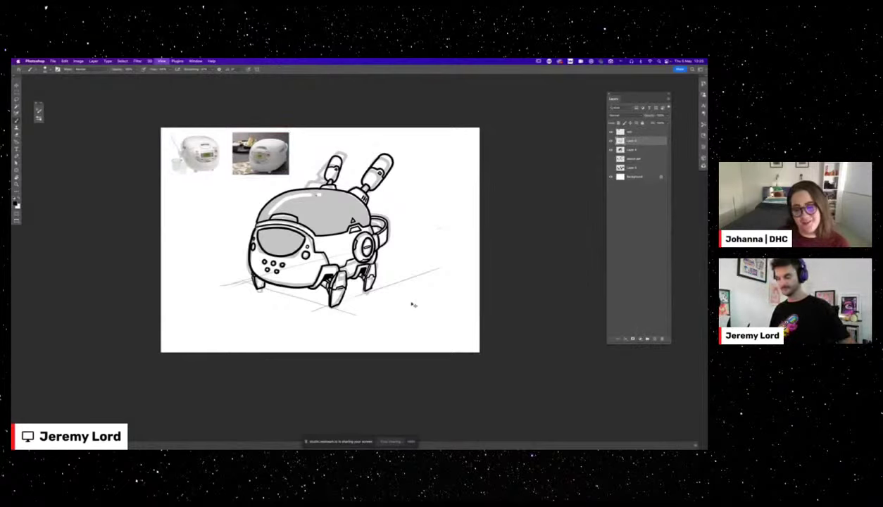
key("super+minus")
key("super+minus")
key("super+minus")
key("super+plus")
key("super+plus")
key("super+plus")
key("super+plus")
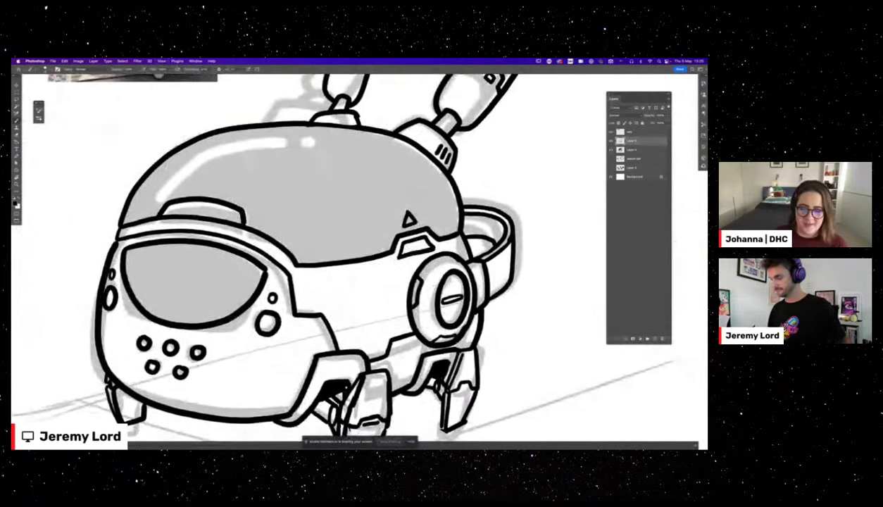
mouse_move(241, 213)
left_mouse_down()
mouse_move(297, 251)
mouse_move(449, 213)
left_mouse_up()
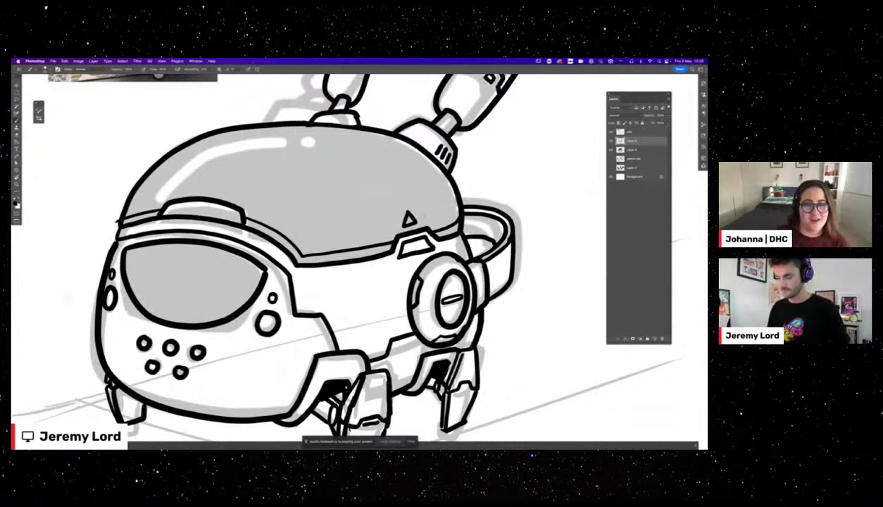
key("super+minus")
key("super+minus")
key("super+minus")
key("super+minus")
key("super+minus")
key("super+equal")
key("super+equal")
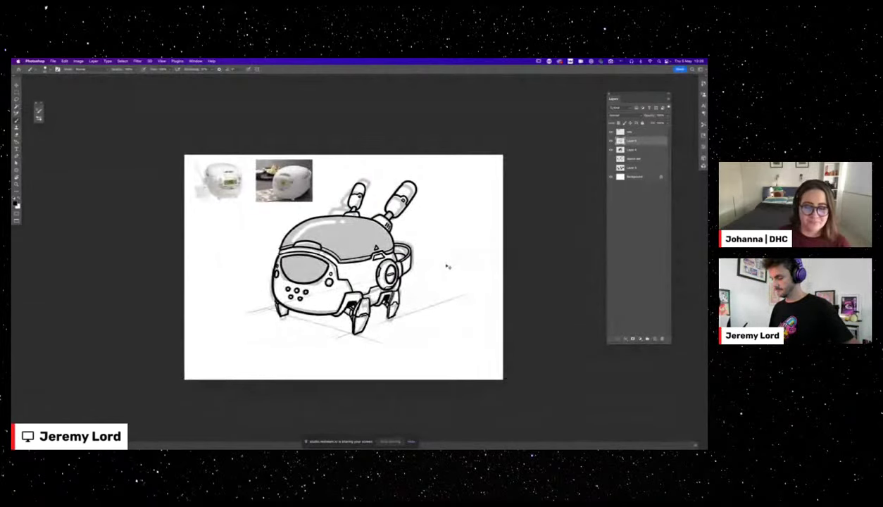
Ink short slanted slot marks radiating across the upper panel of the near front leg.
scroll(447, 267, "up", 5)
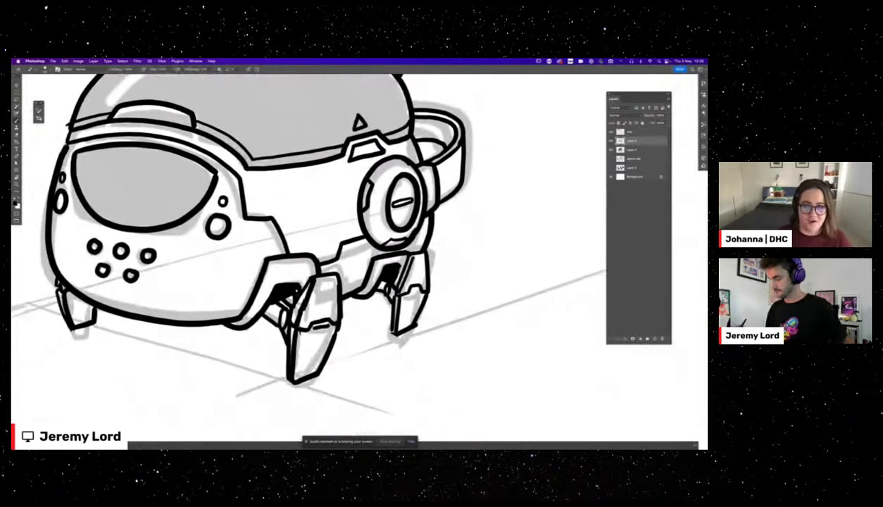
left_click_drag(345, 282, 425, 293)
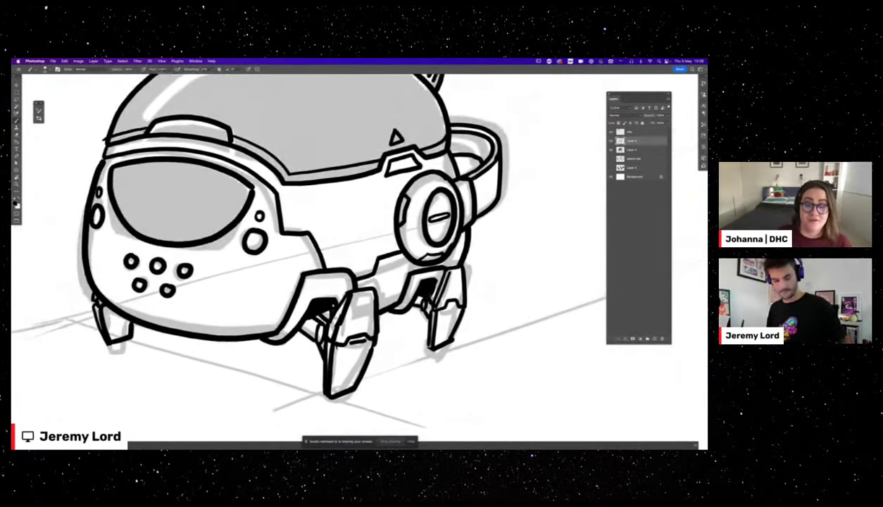
key("super+minus")
key("super+minus")
key("super+minus")
key("super+plus")
key("super+plus")
key("super+plus")
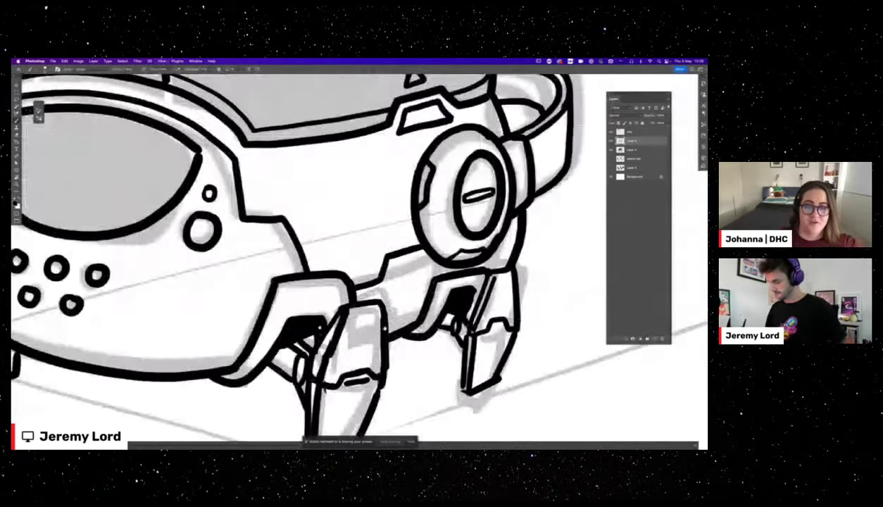
mouse_move(331, 324)
left_mouse_down()
mouse_move(292, 210)
mouse_move(329, 224)
mouse_move(338, 205)
mouse_move(335, 220)
mouse_move(298, 252)
left_mouse_up()
mouse_move(319, 229)
left_mouse_down()
mouse_move(313, 239)
mouse_move(335, 240)
left_mouse_up()
key("super+minus")
key("super+minus")
key("super+minus")
key("super+minus")
key("super+minus")
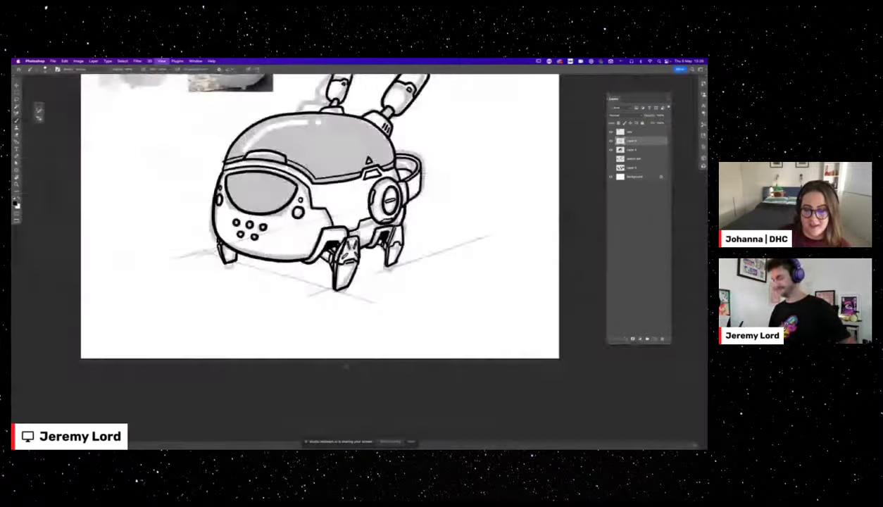
Ink matching slanted slot marks on the upper panel of the leg below the round side dial.
key("super+equal")
key("super+equal")
key("super+equal")
key("super+equal")
key("super+equal")
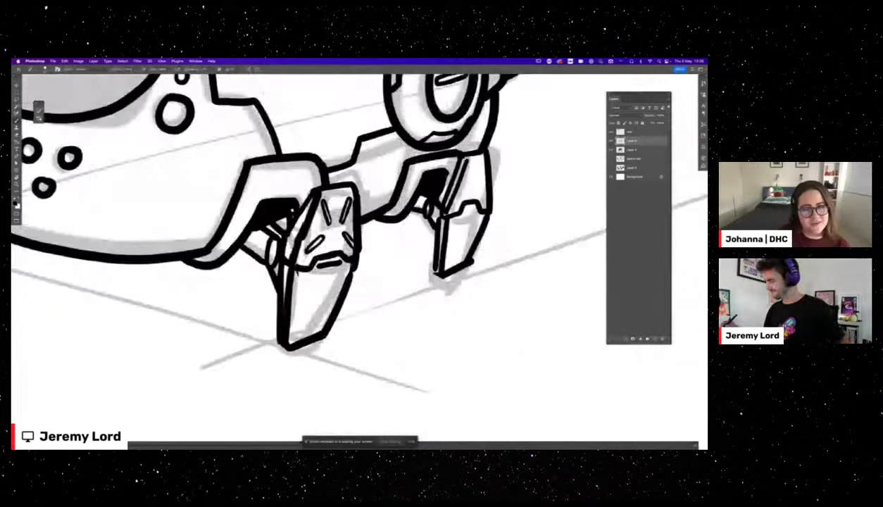
mouse_move(464, 187)
left_mouse_down()
mouse_move(456, 204)
mouse_move(464, 187)
mouse_move(469, 198)
left_mouse_up()
left_click_drag(477, 184, 468, 195)
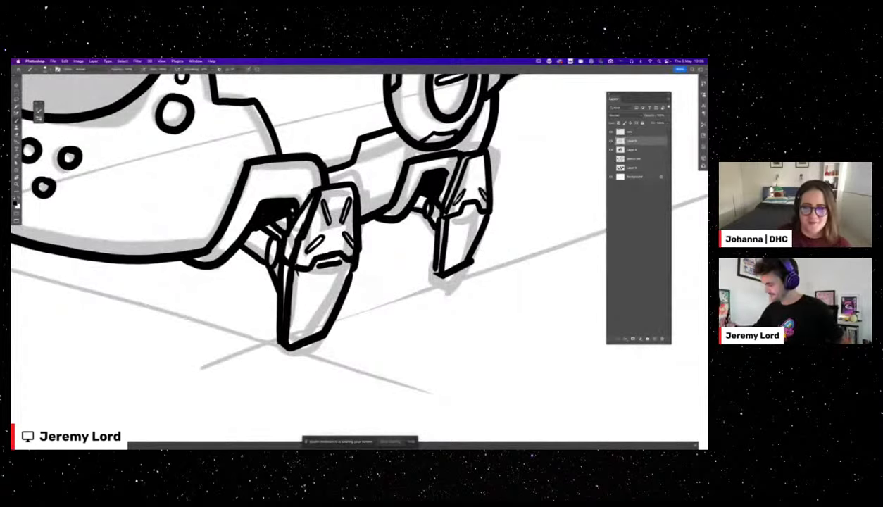
left_click_drag(463, 159, 457, 173)
mouse_move(467, 161)
left_mouse_down()
mouse_move(456, 175)
mouse_move(467, 169)
left_mouse_up()
left_click_drag(475, 158, 466, 176)
key("super+minus")
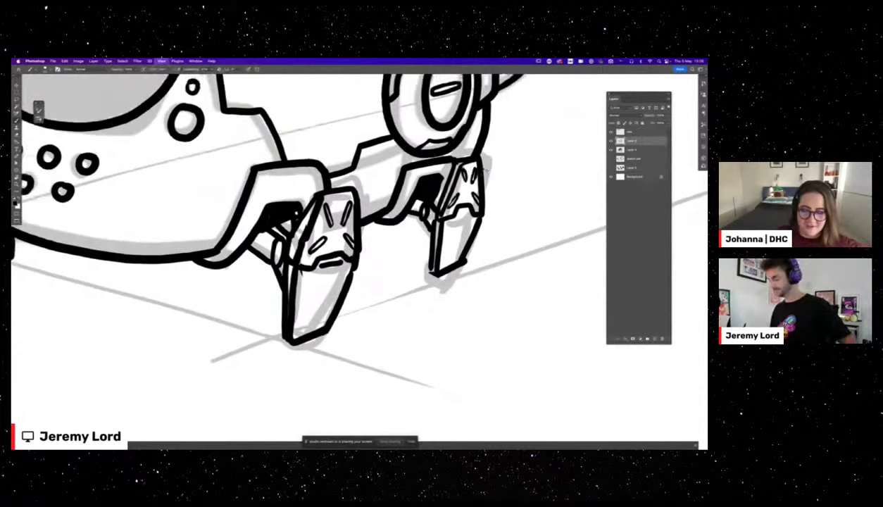
key("super+0")
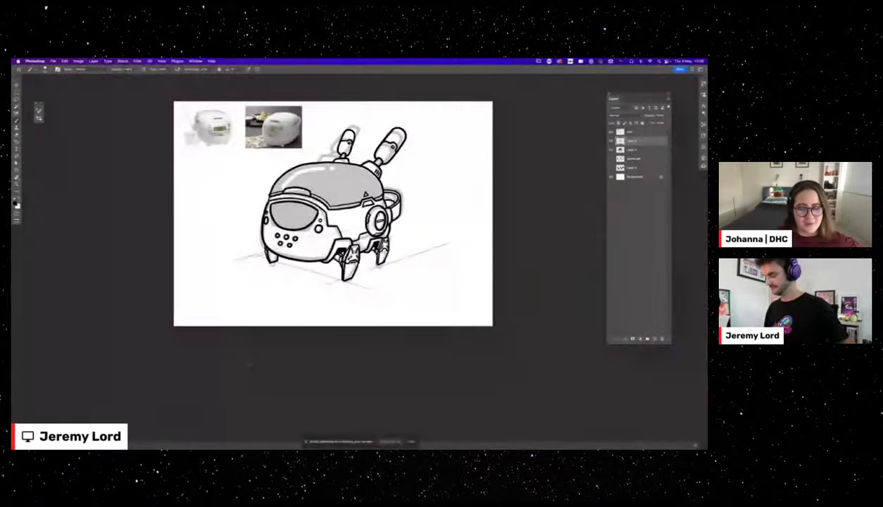
Try curved panel lines running over the top of the dome and undo them.
key("super+plus")
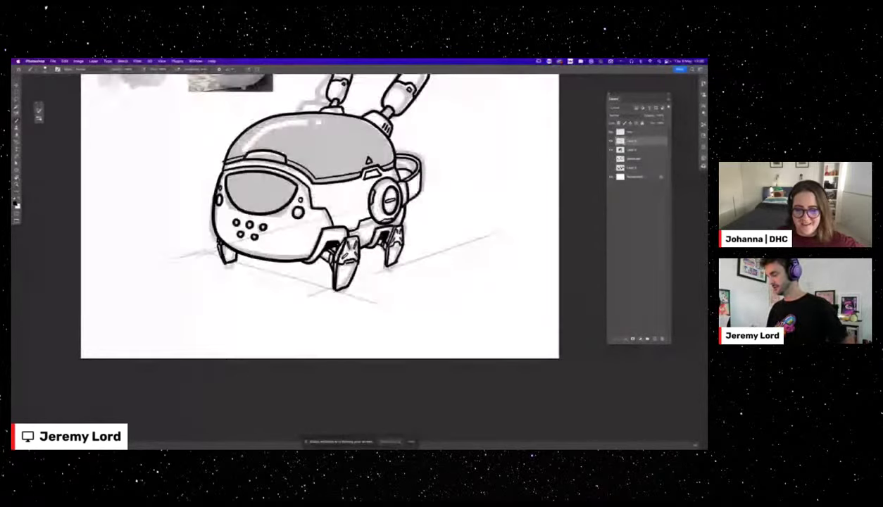
left_click_drag(438, 216, 404, 242)
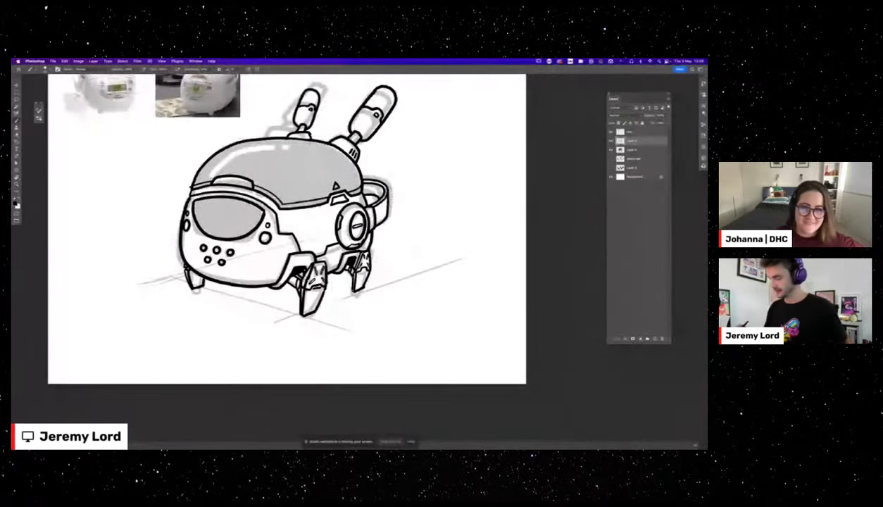
mouse_move(220, 150)
left_mouse_down()
mouse_move(258, 153)
mouse_move(302, 191)
mouse_move(248, 145)
mouse_move(307, 190)
left_mouse_up()
left_click_drag(293, 138, 336, 174)
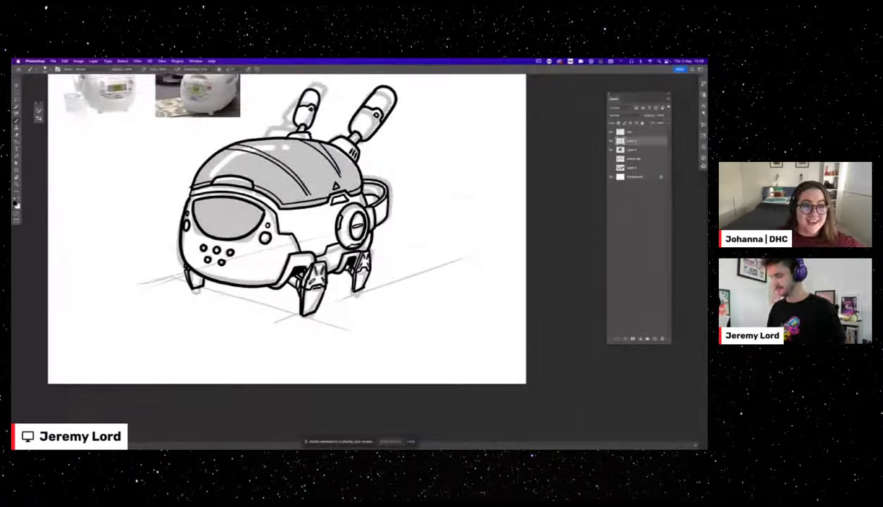
key("super+z")
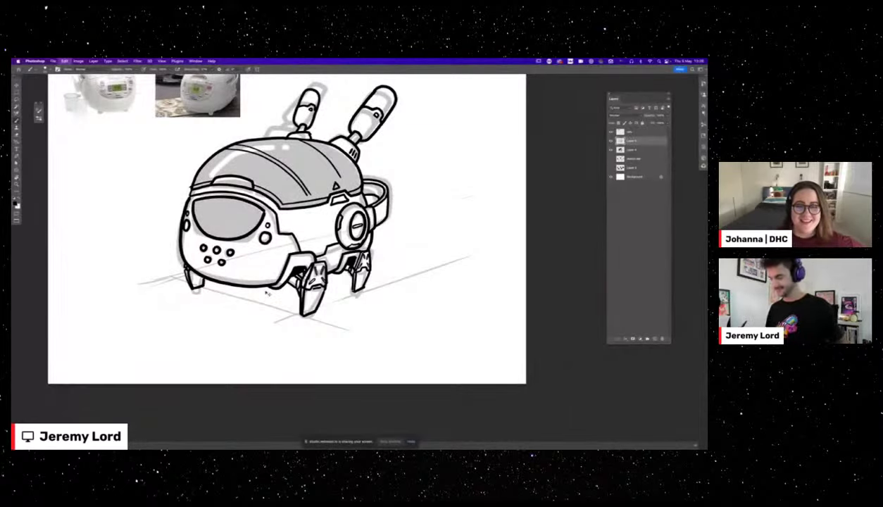
key("super+z")
key("super+z")
key("super+z")
Refine the near front leg's linework with eraser and brush, adding small mechanical details to the joint behind its upper panel.
left_click_drag(333, 276, 393, 291)
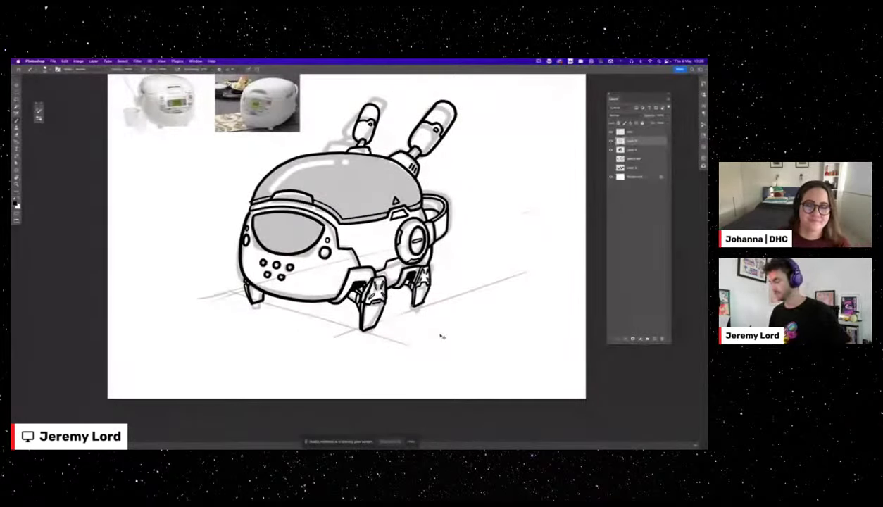
scroll(433, 333, "up", 5)
scroll(345, 247, "down", 2)
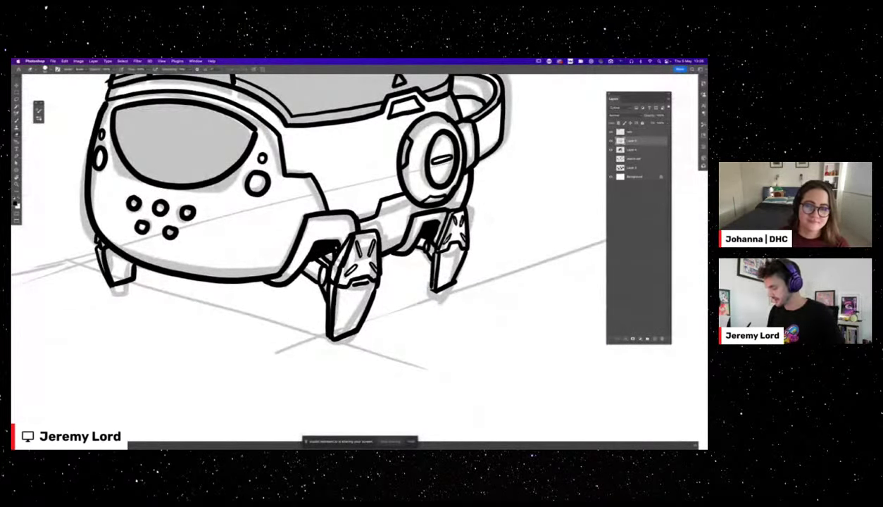
left_click_drag(348, 233, 333, 269)
key("b")
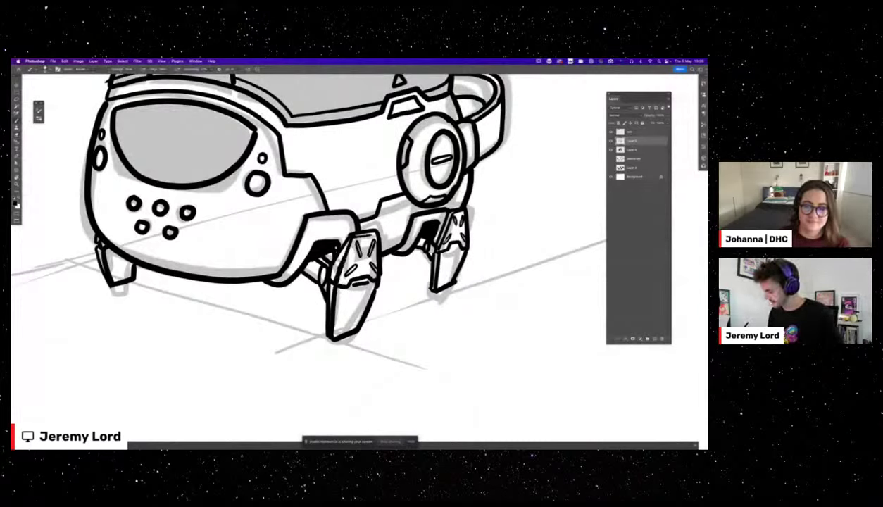
key("b")
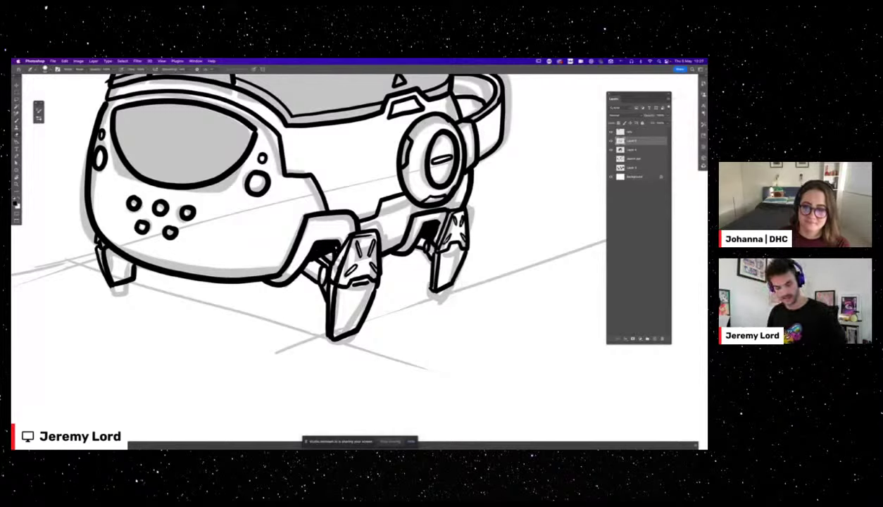
key("b")
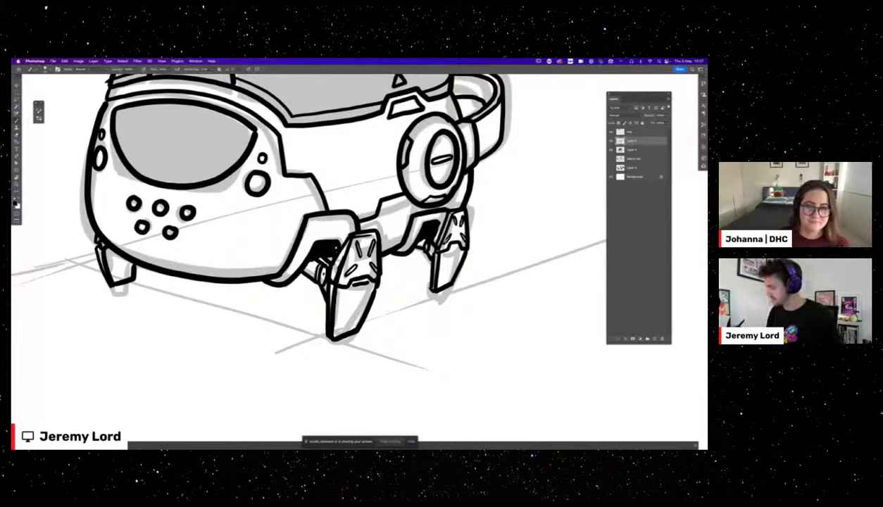
key("e")
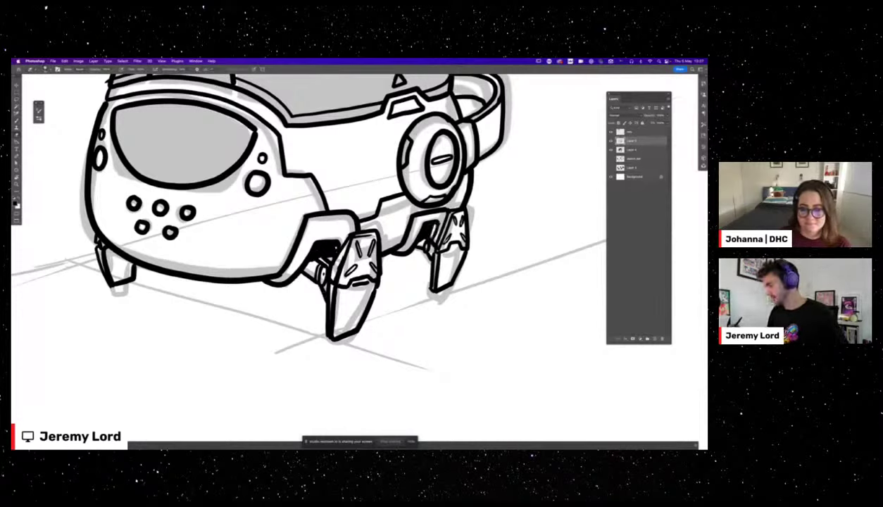
Hide the grey sketch layer so that the whole robot shows as clean line art.
key("super+minus")
key("super+minus")
key("super+minus")
key("super+minus")
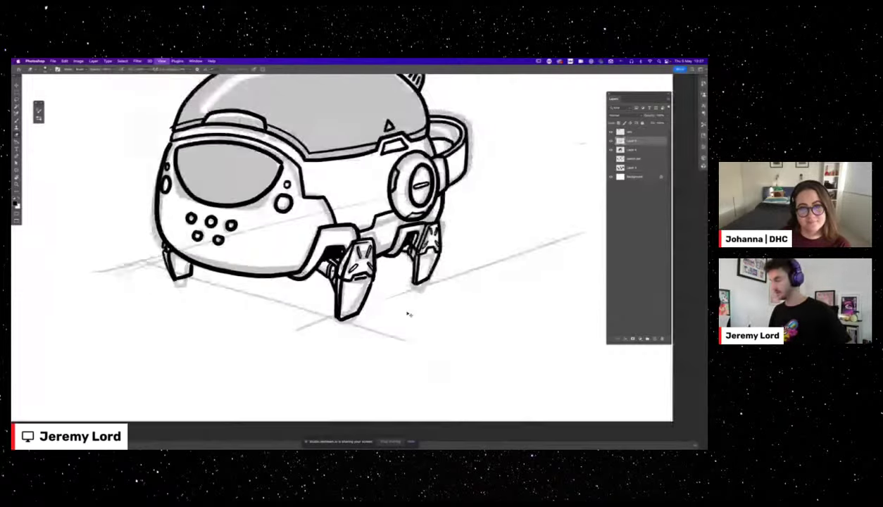
key("super+minus")
key("super+plus")
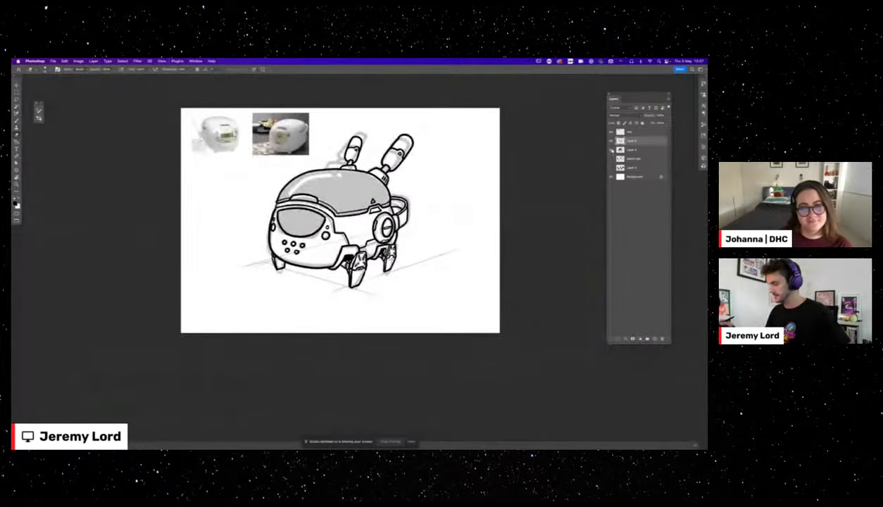
left_click(611, 151)
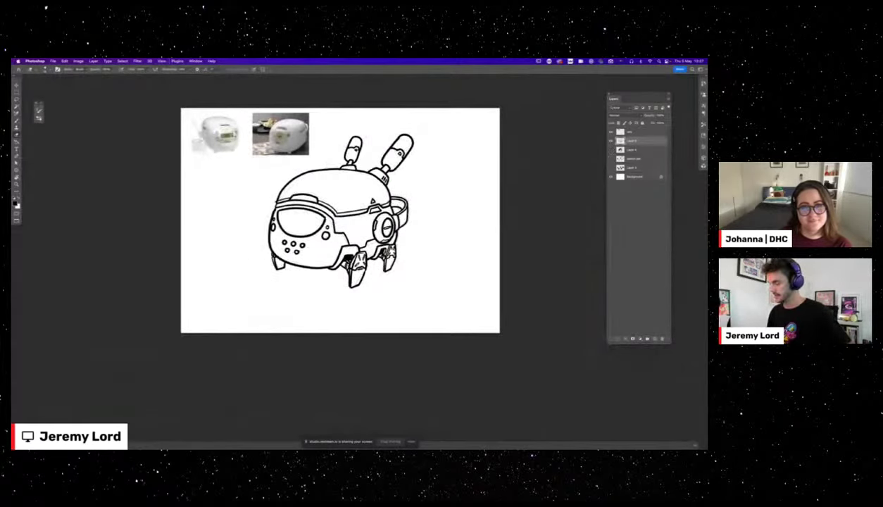
Sketch four slanted slot marks in an X arrangement on the blank canvas beside the robot, and undo them.
key("super+plus")
key("super+minus")
key("super+minus")
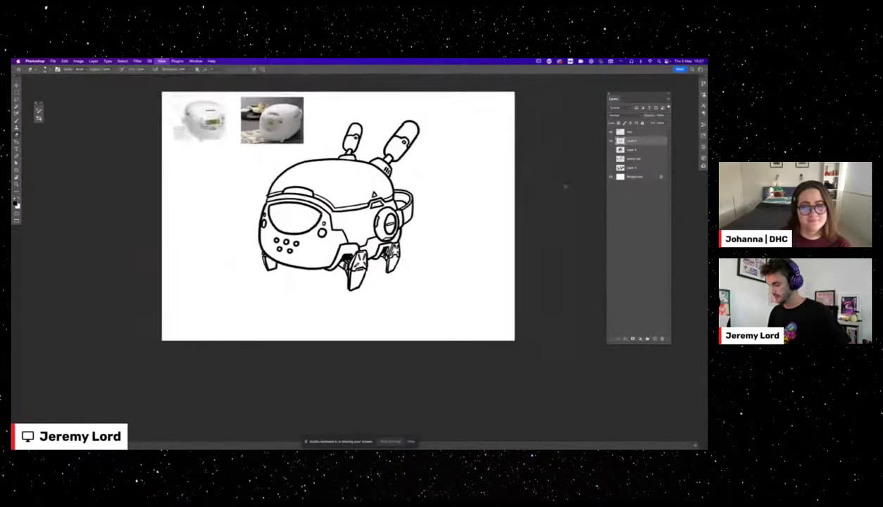
key("super+plus")
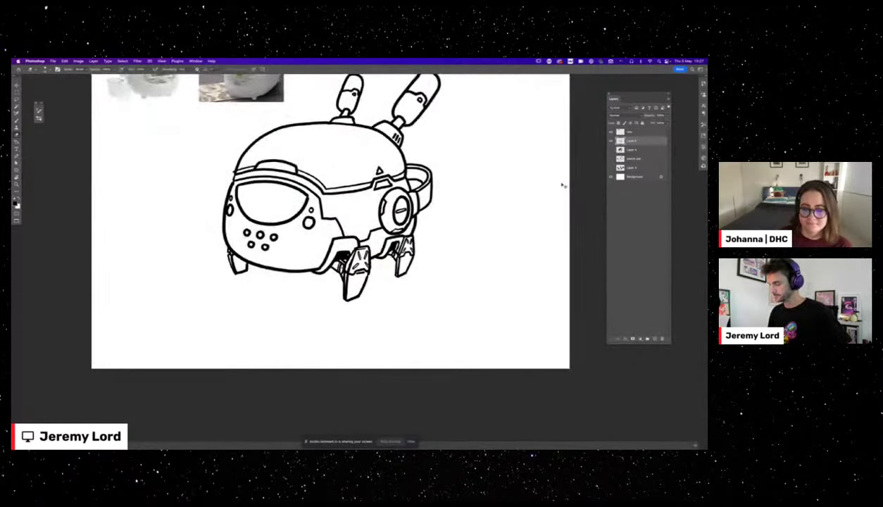
scroll(563, 185, "up", 2)
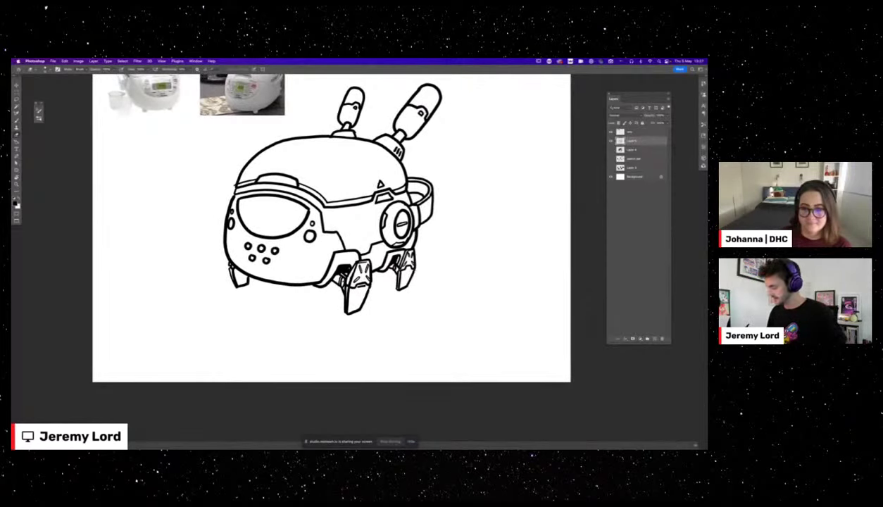
key("b")
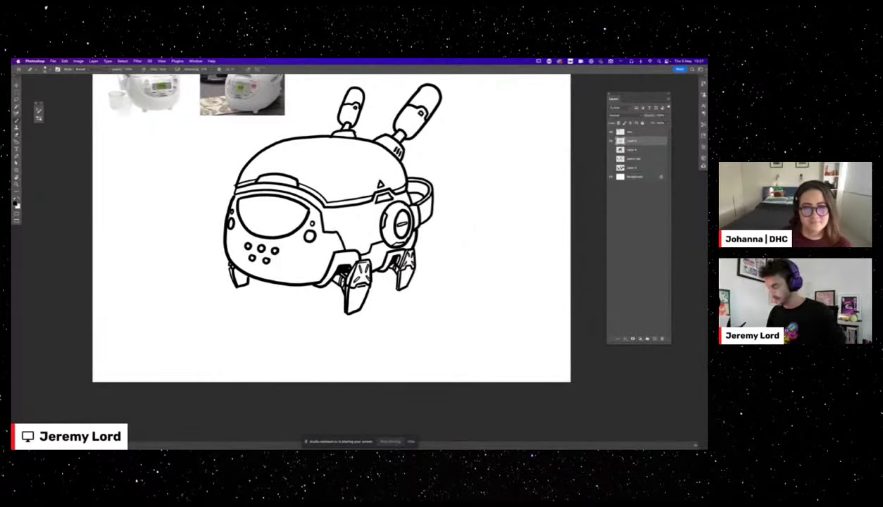
mouse_move(477, 228)
left_mouse_down()
mouse_move(465, 243)
mouse_move(477, 229)
mouse_move(518, 255)
mouse_move(498, 229)
left_mouse_up()
mouse_move(460, 198)
left_mouse_down()
mouse_move(473, 214)
mouse_move(500, 213)
left_mouse_up()
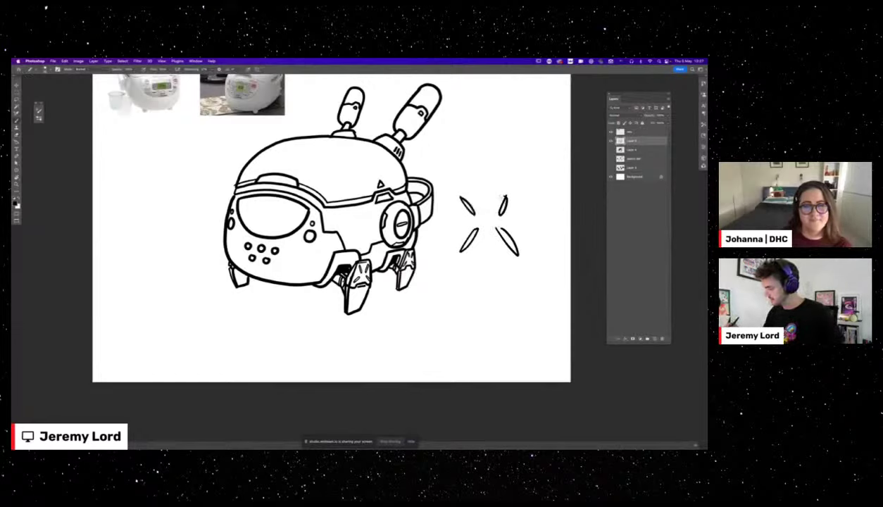
left_click_drag(461, 258, 422, 252)
key("super+z")
key("super+z")
key("super+z")
key("super+z")
key("super+z")
key("super+z")
key("super+z")
key("super+z")
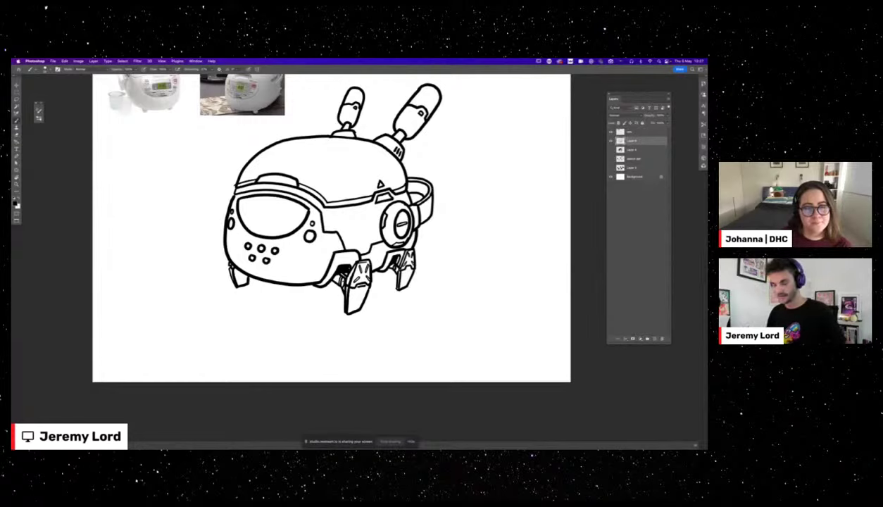
Examine the reference sheet's barrels, crates and mechanical props for surface details, and return to the robot drawing.
key("f")
key("f")
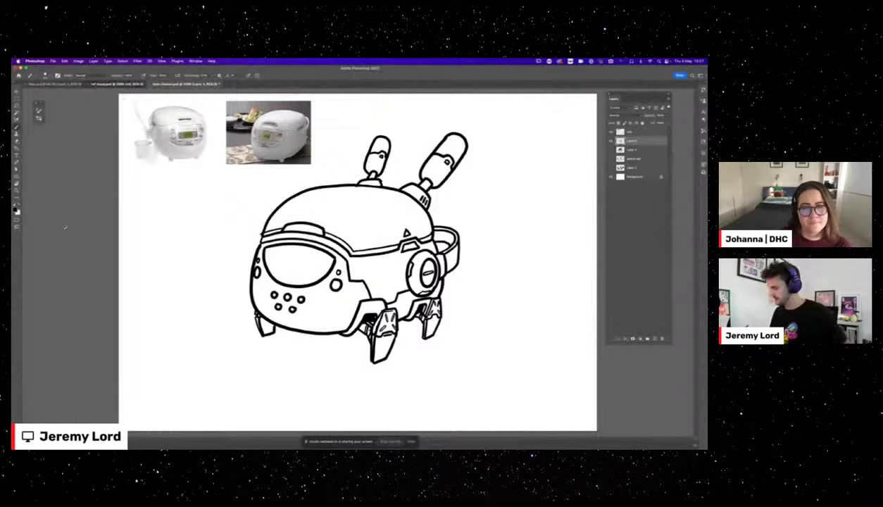
left_click(116, 84)
left_click_drag(430, 282, 329, 383)
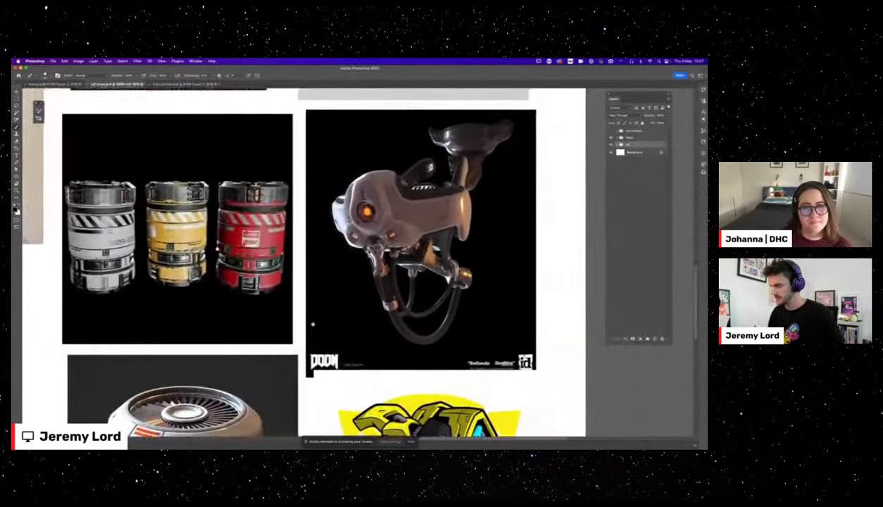
left_click_drag(320, 325, 410, 353)
mouse_move(340, 173)
left_mouse_down()
mouse_move(449, 310)
mouse_move(514, 289)
left_mouse_up()
left_click_drag(521, 227, 227, 400)
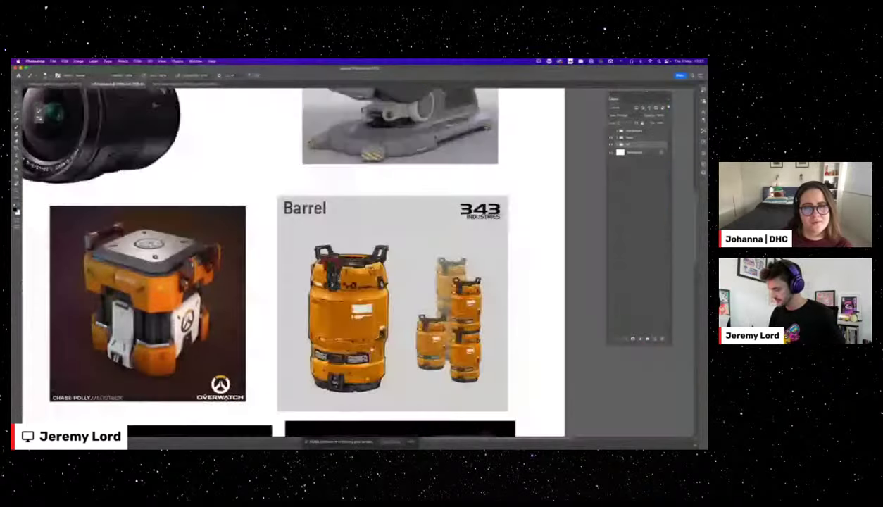
left_click_drag(391, 259, 380, 417)
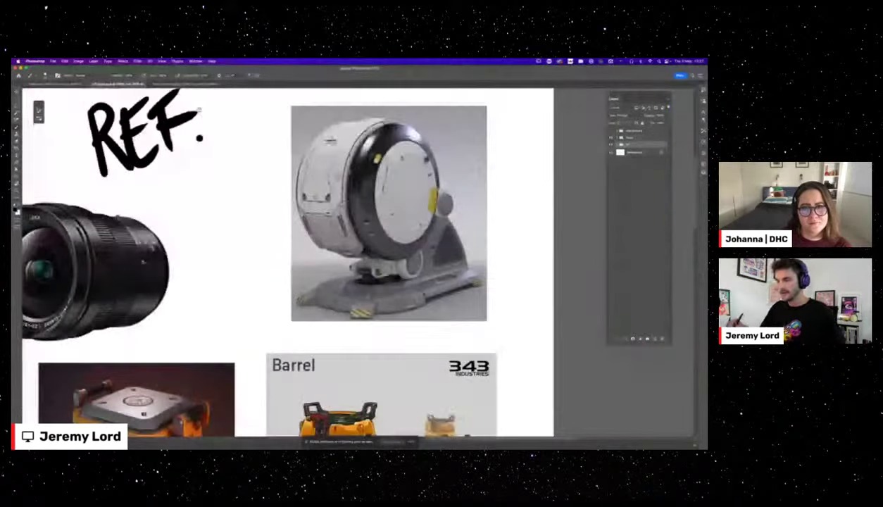
key("ctrl+Tab")
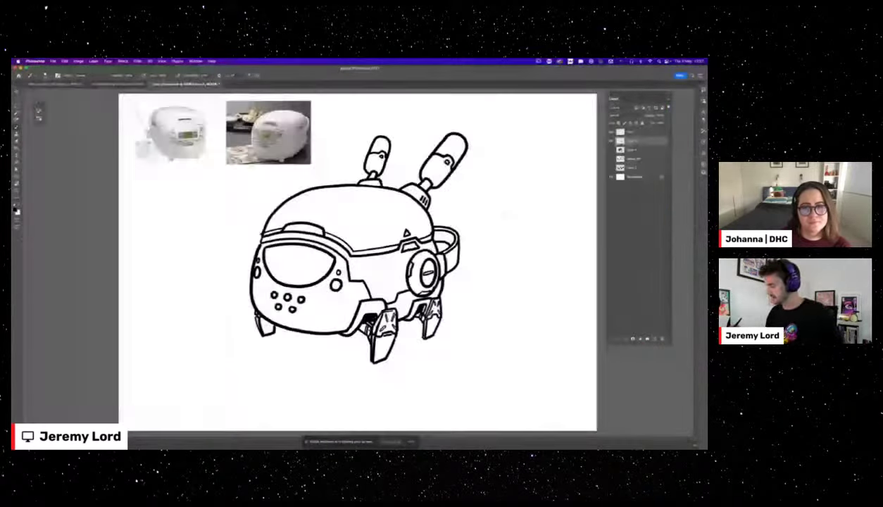
key("f")
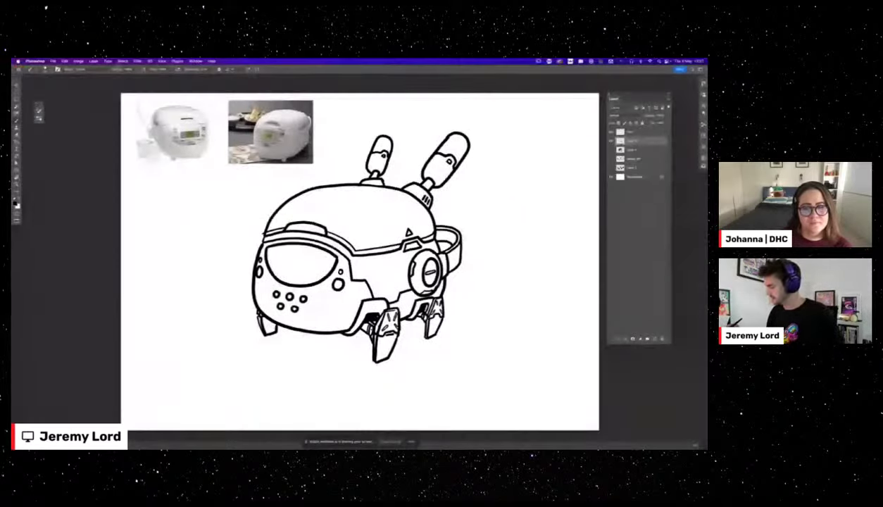
Sketch a small jerrycan with chamfered corners, four diagonal slots, a handle and a cap beside the robot's rear.
mouse_move(507, 201)
left_mouse_down()
mouse_move(538, 198)
mouse_move(501, 205)
mouse_move(503, 243)
left_mouse_up()
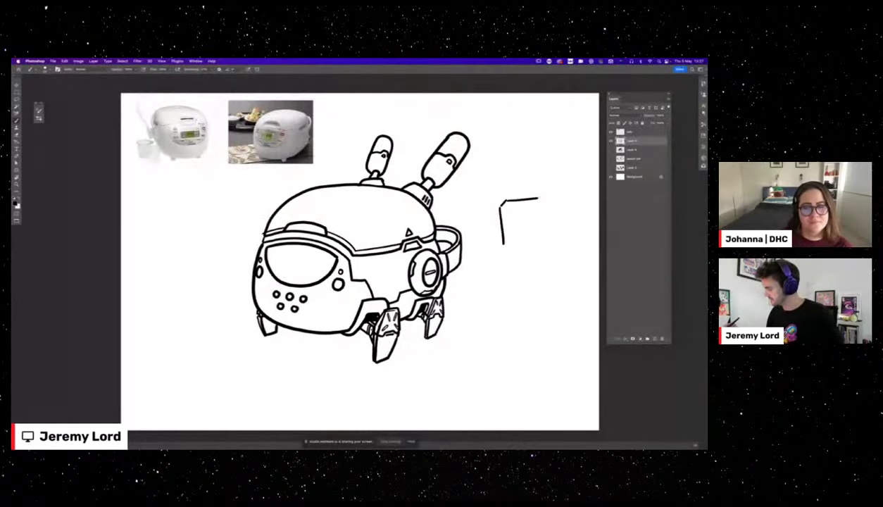
mouse_move(540, 198)
left_mouse_down()
mouse_move(551, 241)
mouse_move(507, 250)
mouse_move(552, 248)
left_mouse_up()
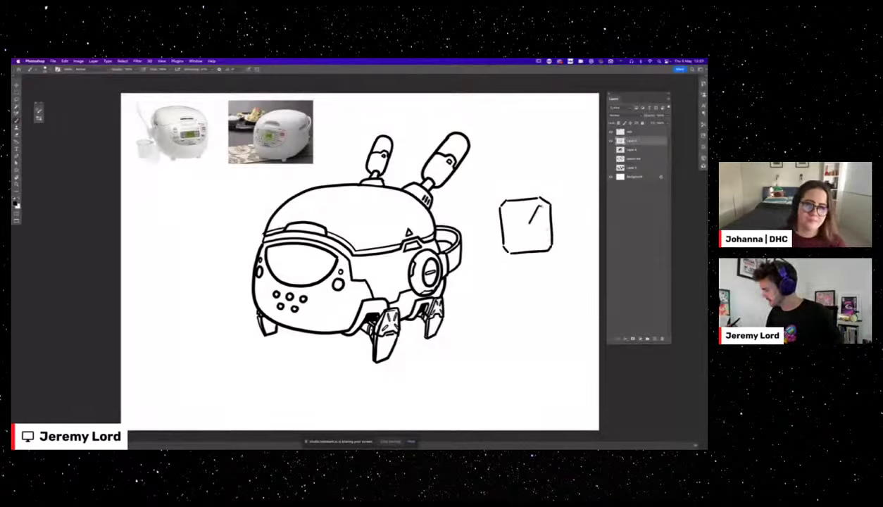
mouse_move(539, 205)
left_mouse_down()
mouse_move(531, 224)
mouse_move(518, 219)
mouse_move(511, 247)
mouse_move(548, 243)
left_mouse_up()
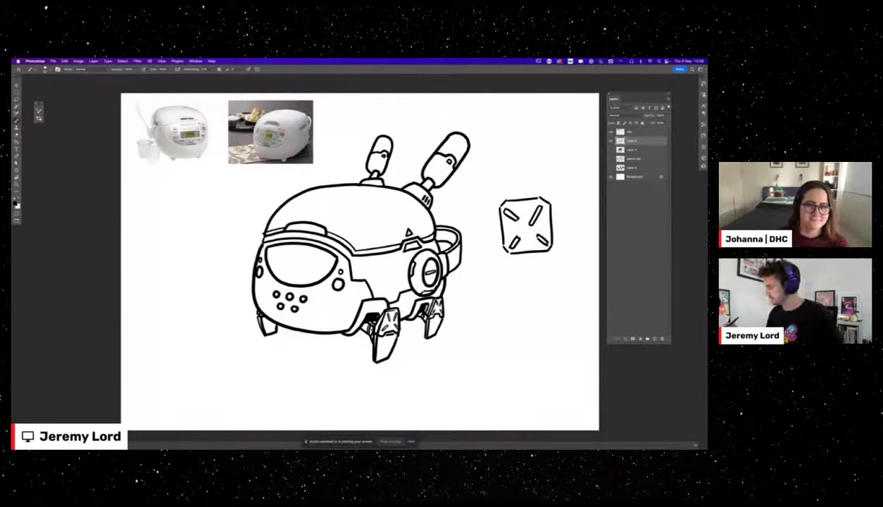
left_click_drag(501, 202, 541, 198)
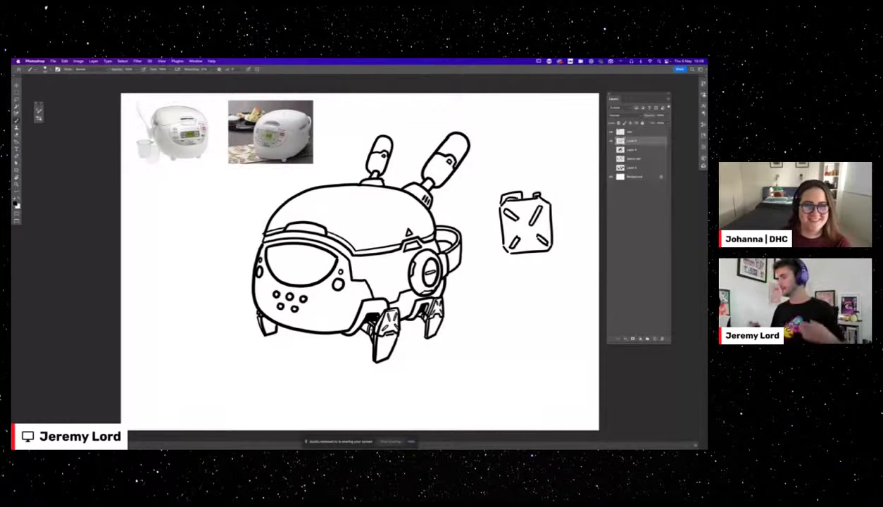
Lasso the jerrycan sketch, delete it and clear the selection.
key("l")
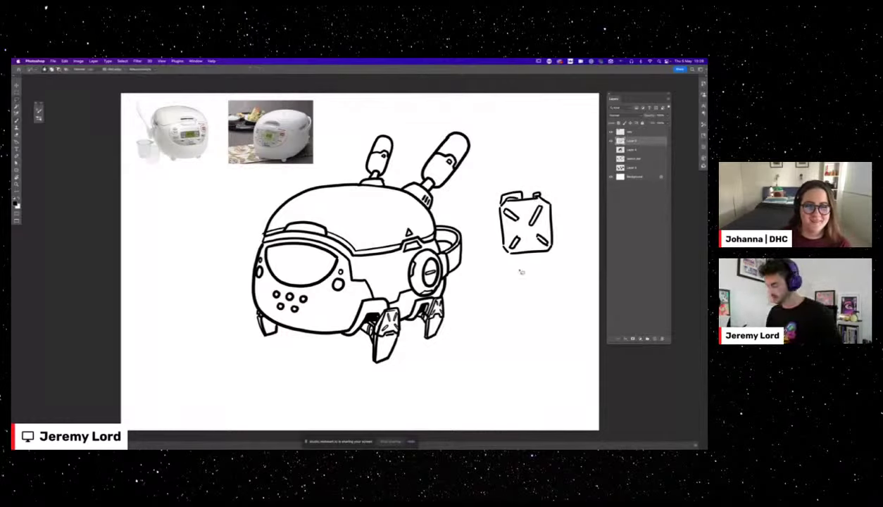
mouse_move(520, 269)
left_mouse_down()
mouse_move(531, 176)
mouse_move(538, 275)
left_mouse_up()
key("Delete")
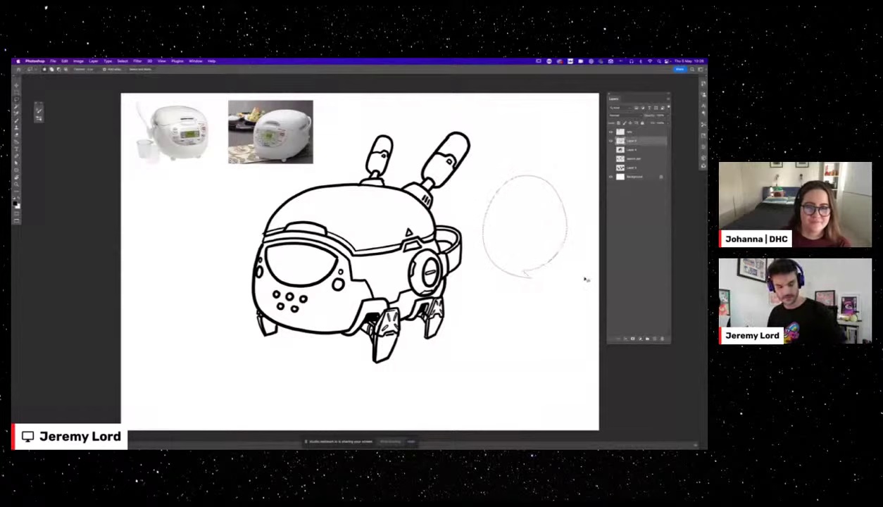
key("ctrl+d")
Sketch three slim curved vent slots on the blank canvas in front of the robot's face.
key("b")
scroll(584, 278, "left", 3)
scroll(394, 250, "left", 2)
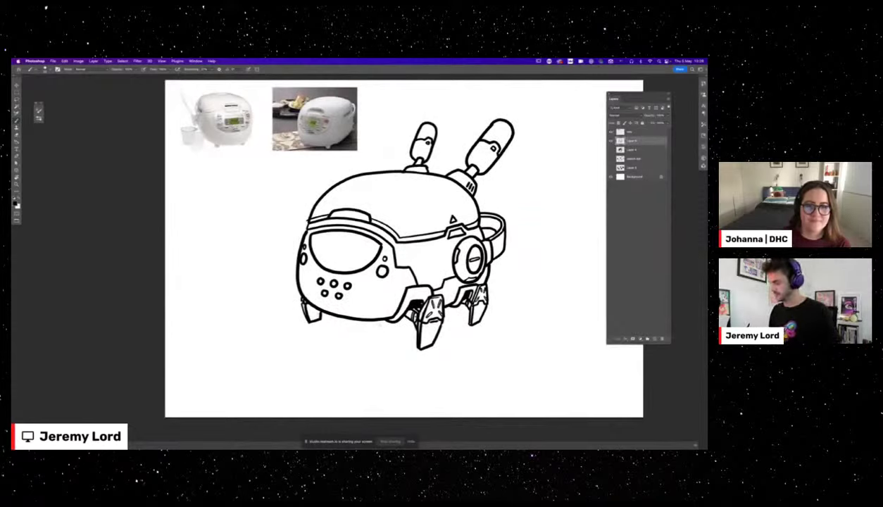
mouse_move(232, 250)
left_mouse_down()
mouse_move(239, 286)
mouse_move(249, 289)
left_mouse_up()
mouse_move(241, 243)
left_mouse_down()
mouse_move(248, 283)
mouse_move(254, 274)
mouse_move(256, 282)
left_mouse_up()
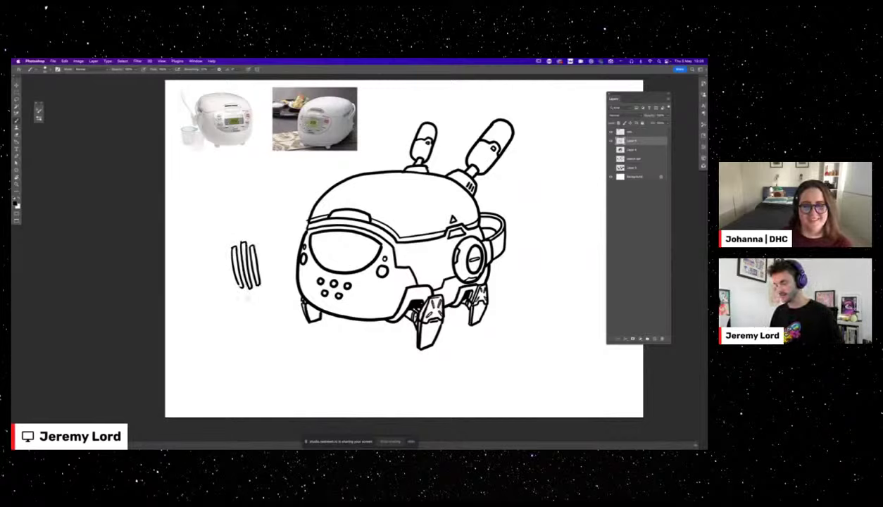
Lasso the three vent slots, delete them and clear the selection.
key("l")
mouse_move(268, 248)
left_mouse_down()
mouse_move(255, 306)
mouse_move(277, 259)
left_mouse_up()
key("Delete")
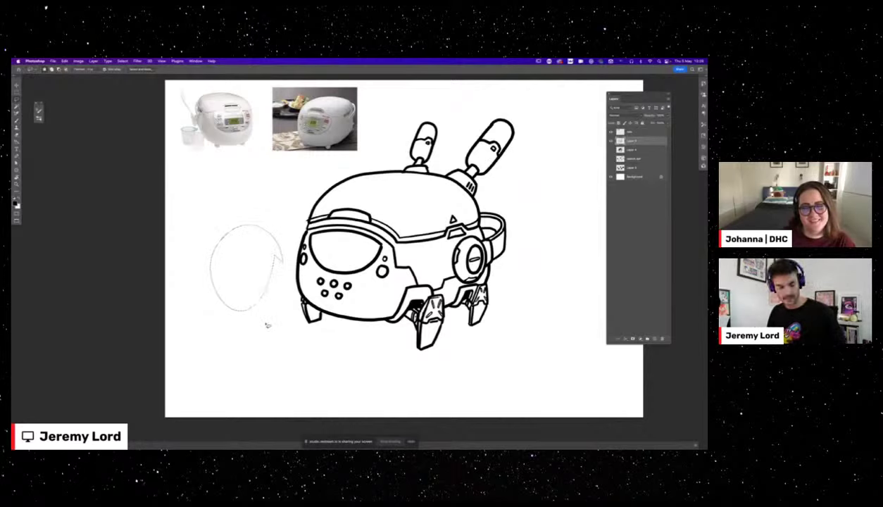
key("ctrl+d")
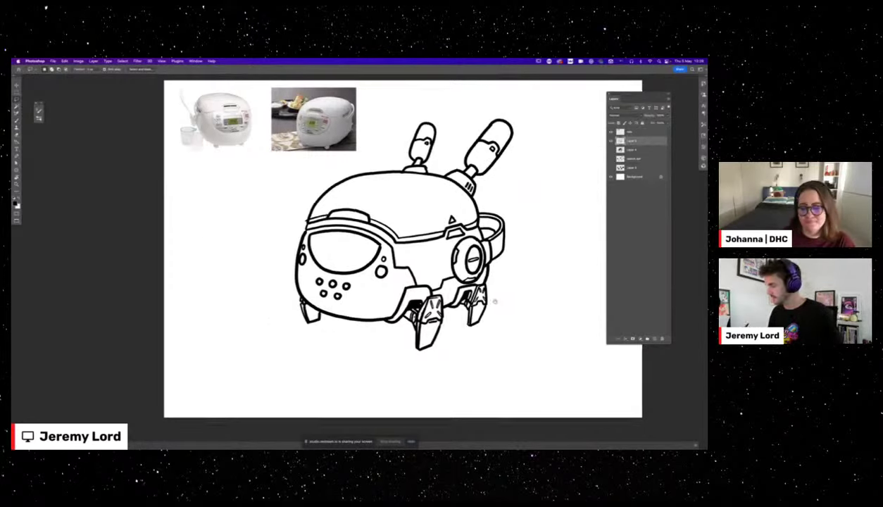
left_click_drag(495, 302, 473, 303)
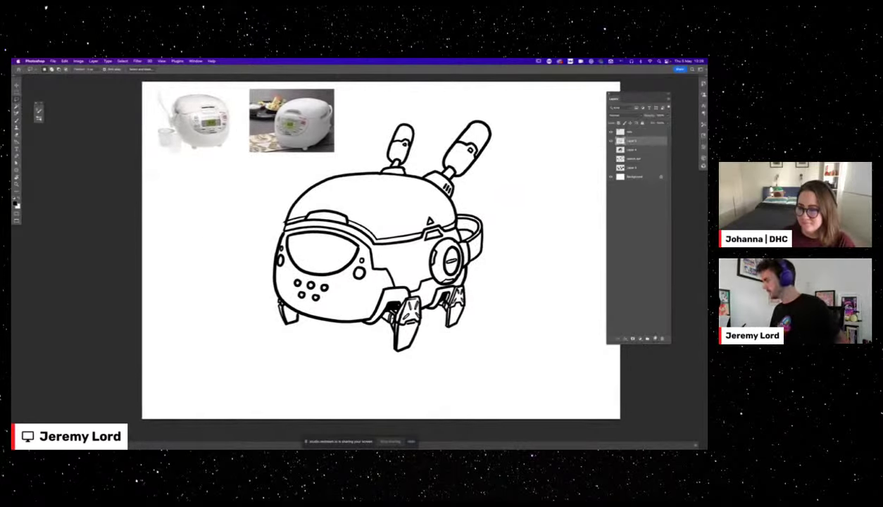
Rename the line art layer as lid and the hidden Layer 4 below it as sketch.
double_click(632, 141)
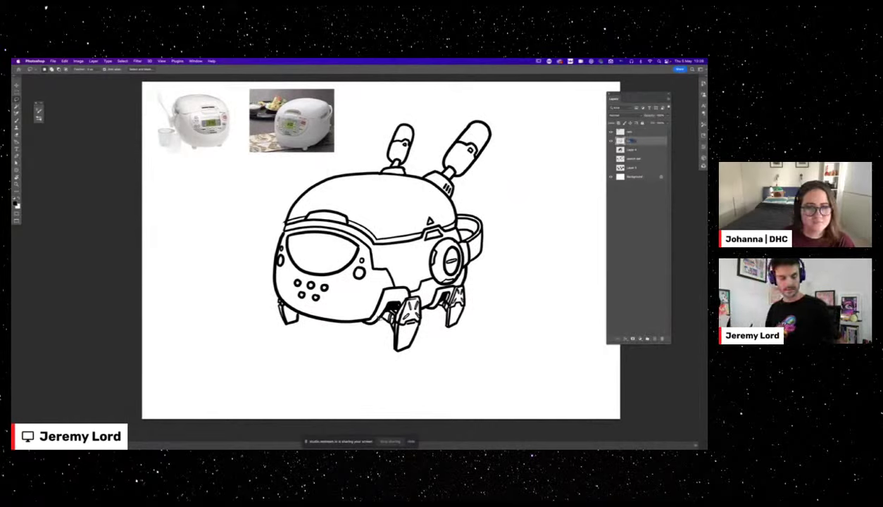
type("lid")
key("Return")
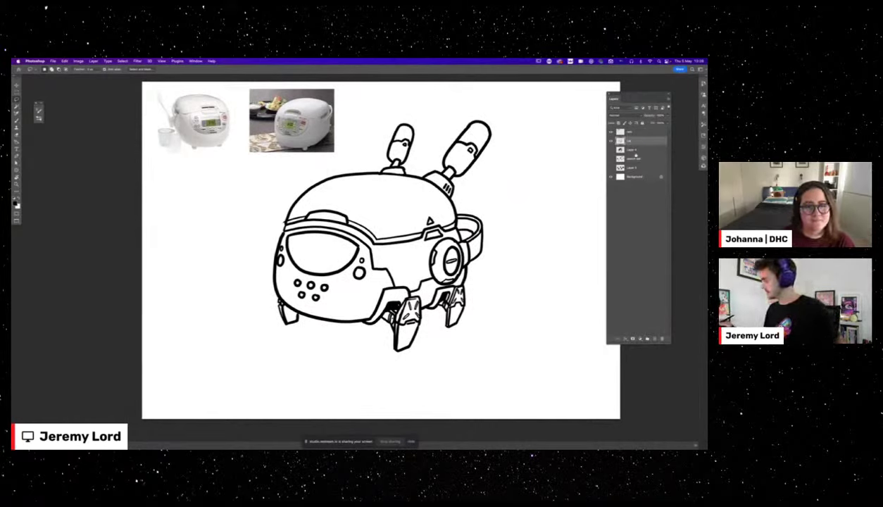
double_click(633, 150)
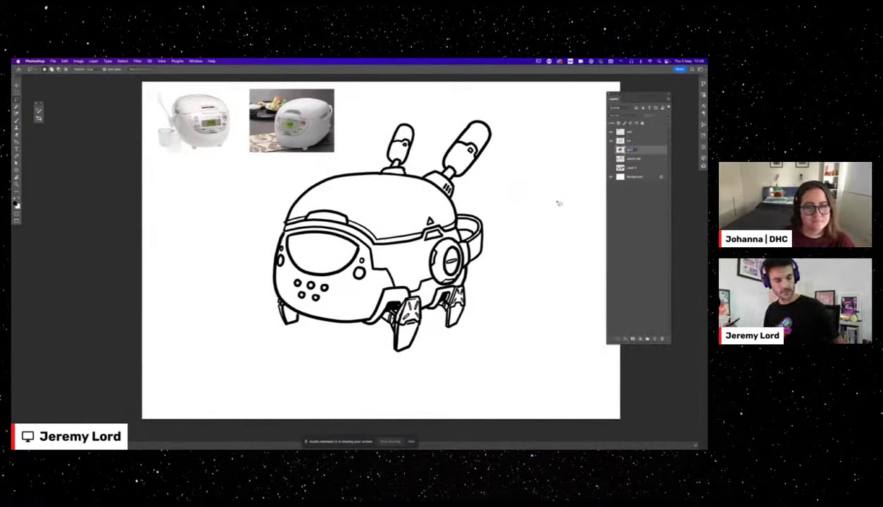
type("sketch")
key("Return")
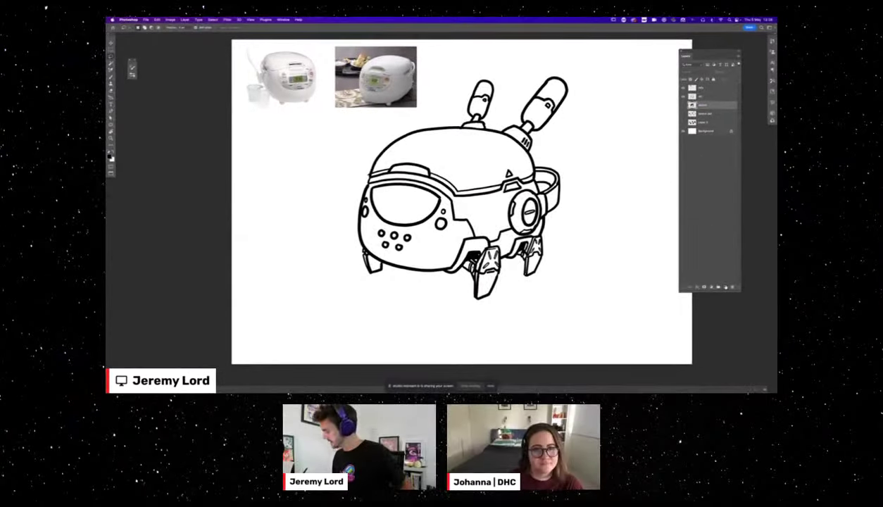
Add a new layer between the line art and the sketch layer and name it cols.
left_click(726, 287)
double_click(703, 106)
type("c")
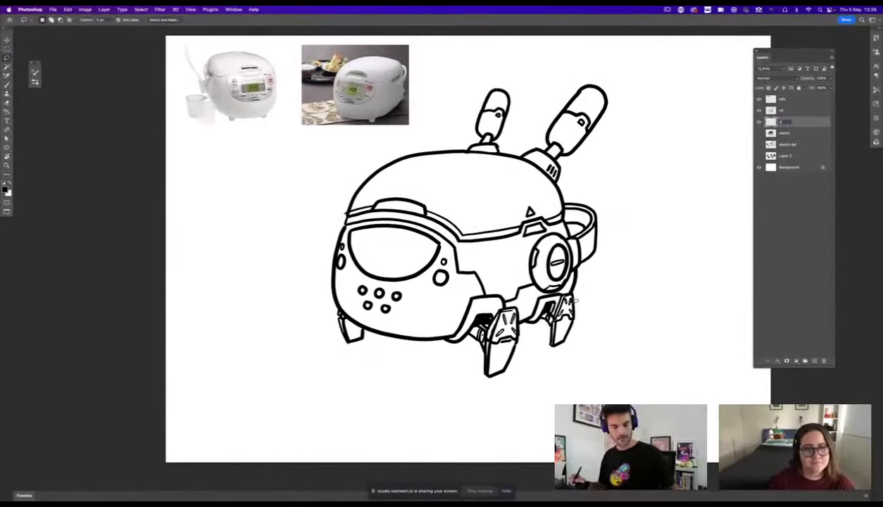
type("ols")
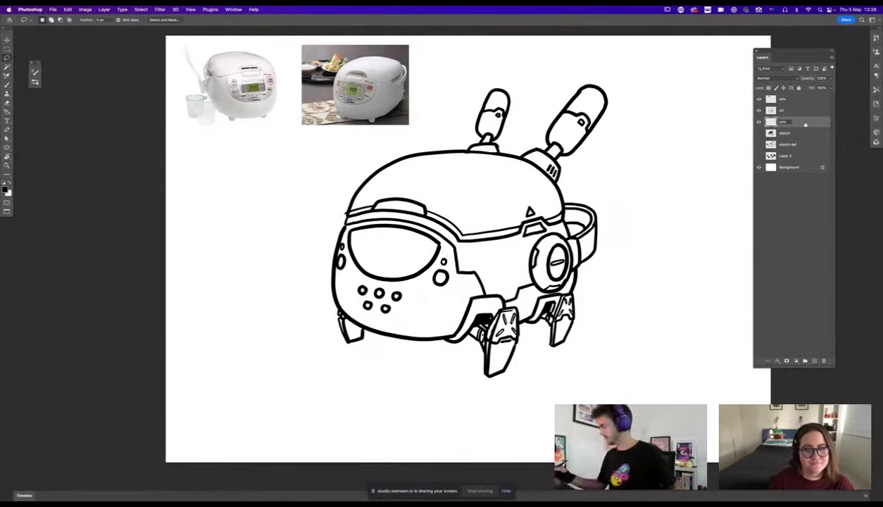
key("Return")
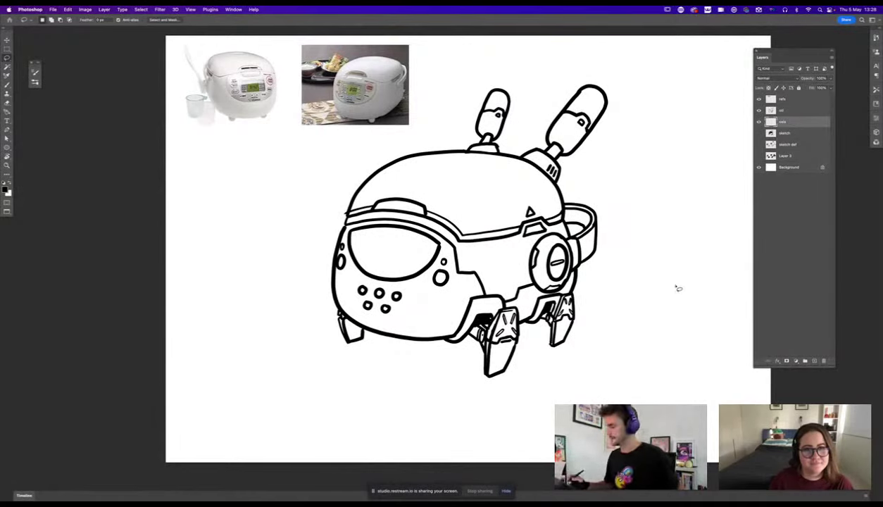
Put the new cols layer into a group and name the group cols.
left_click_drag(506, 291, 470, 297)
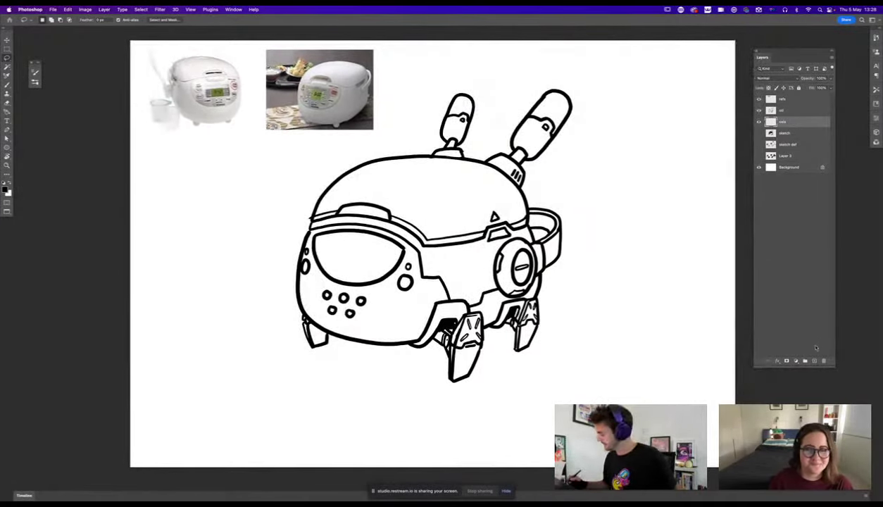
key("super+g")
double_click(784, 120)
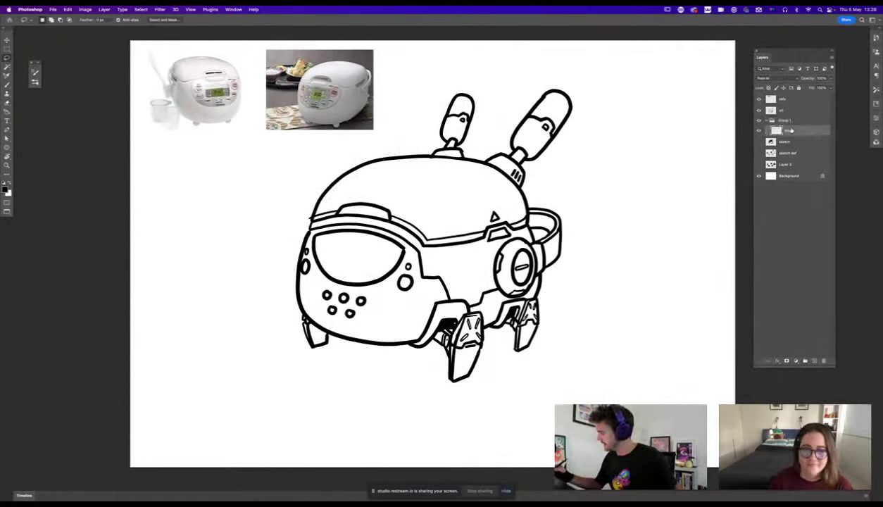
type("cols")
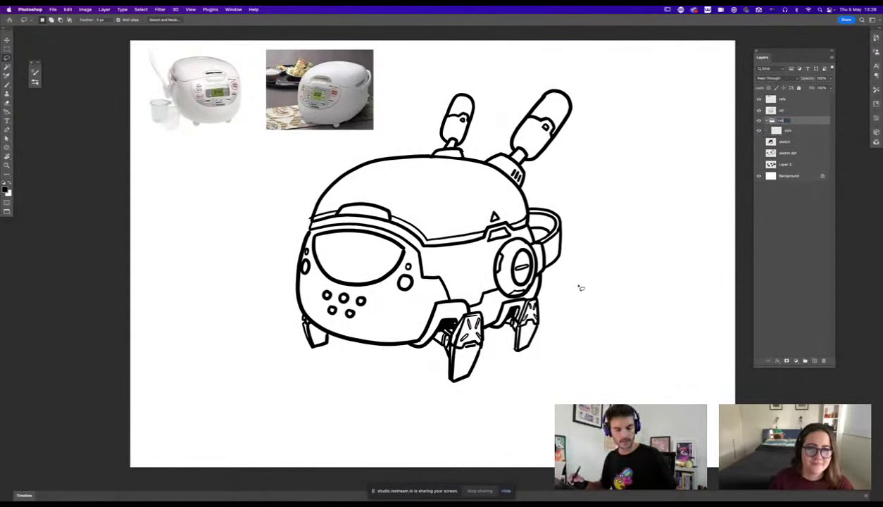
key("Return")
Rename the layer inside the cols group as base, and select the Background layer.
double_click(785, 131)
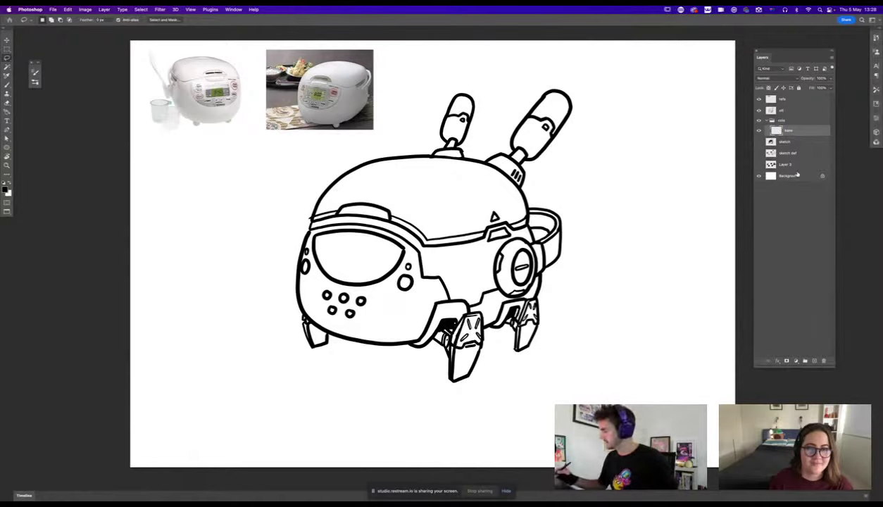
left_click(783, 175)
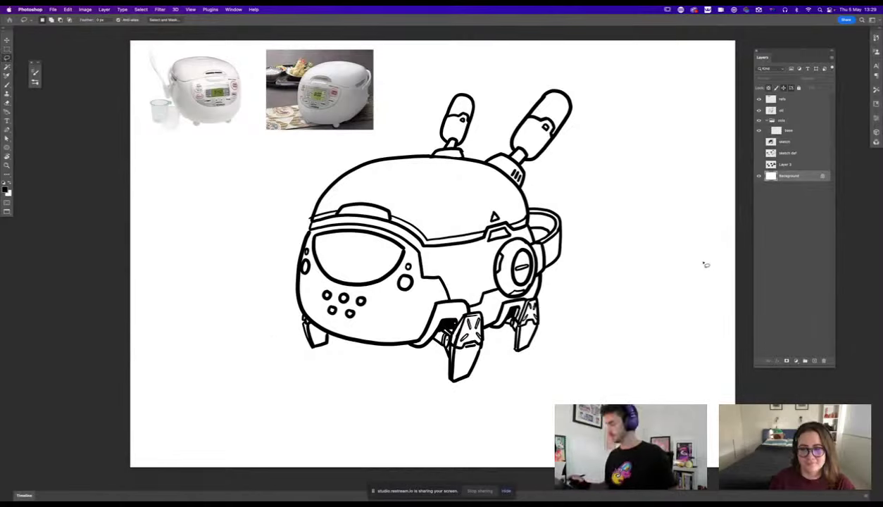
Darken the white Background layer to grey by applying Hue/Saturation with a lightness of -40.
key("super+u")
left_click_drag(669, 171, 658, 172)
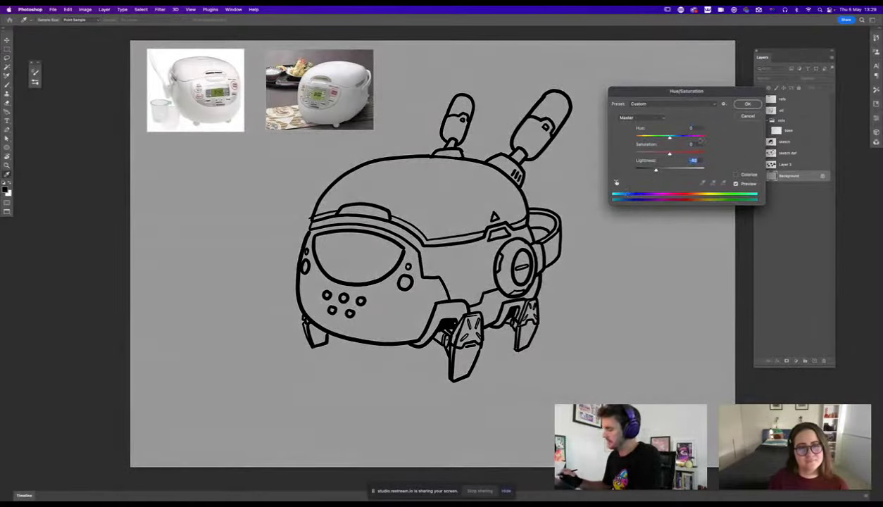
left_click(738, 105)
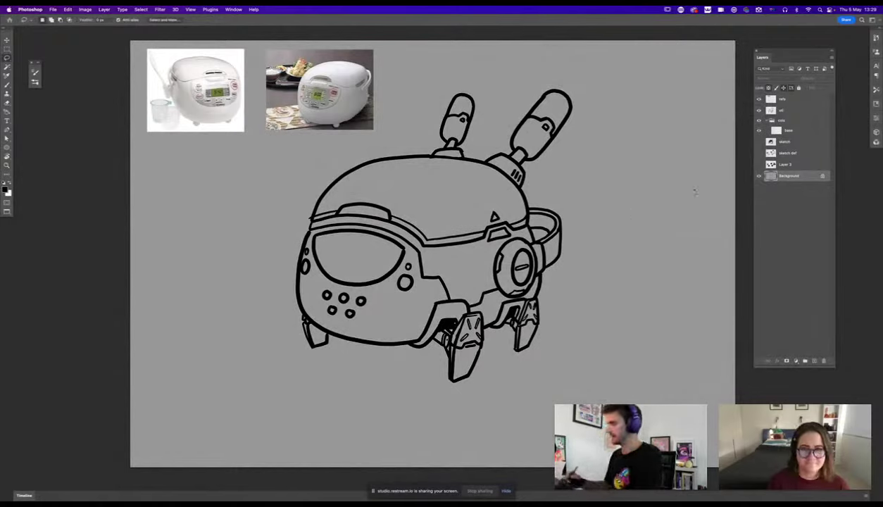
Select the base layer and set the foreground colour to a warm off-white with hue 37, saturation 7% and brightness 100%.
left_click(791, 131)
mouse_move(305, 493)
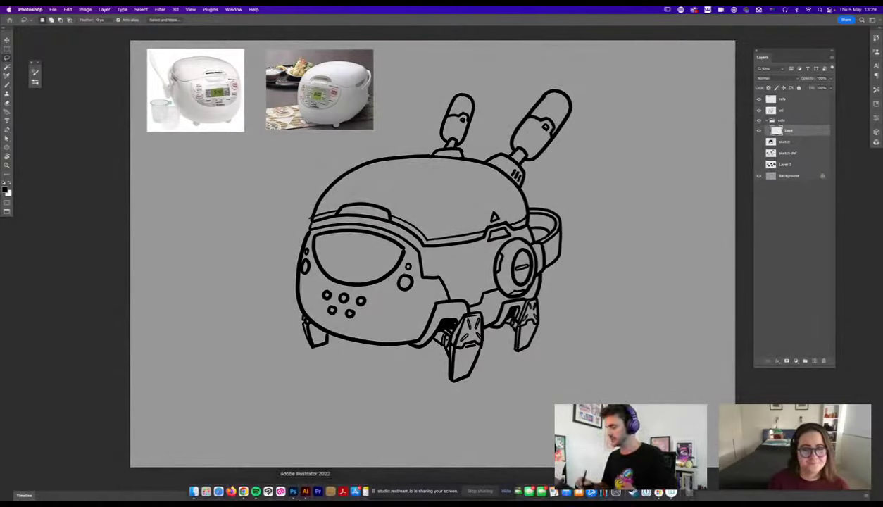
key("i")
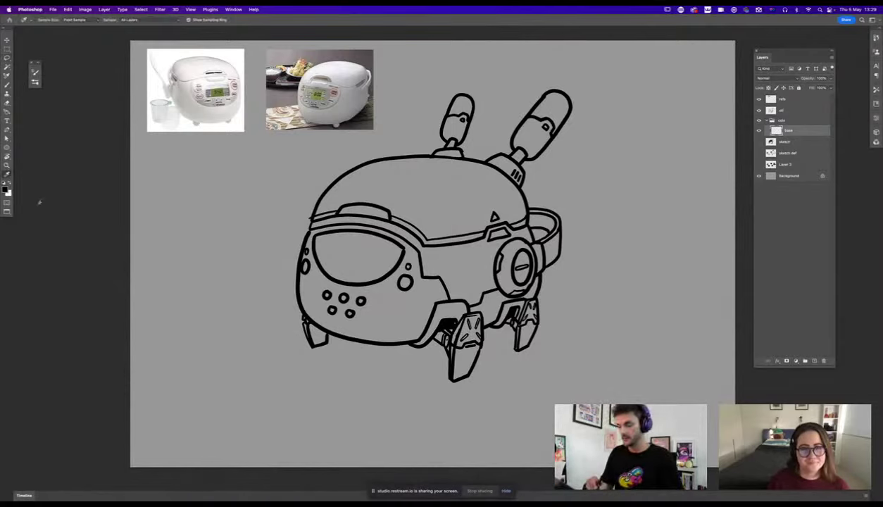
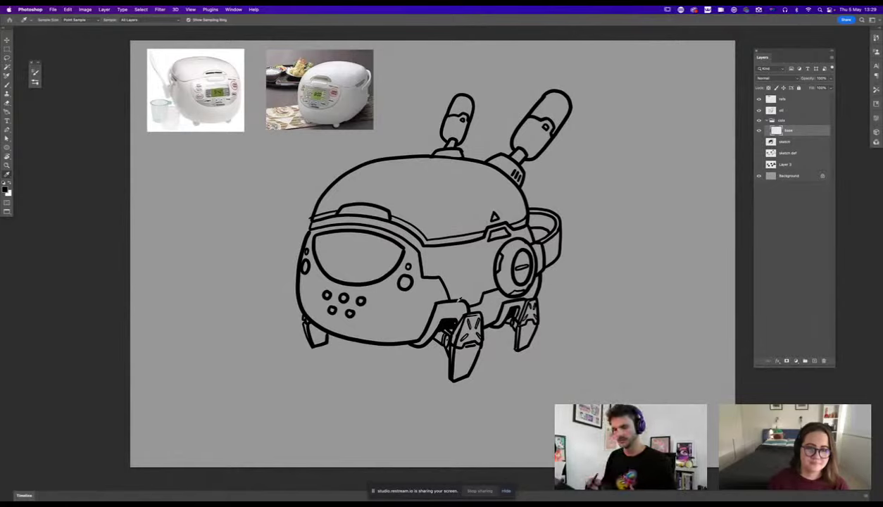
left_click(7, 190)
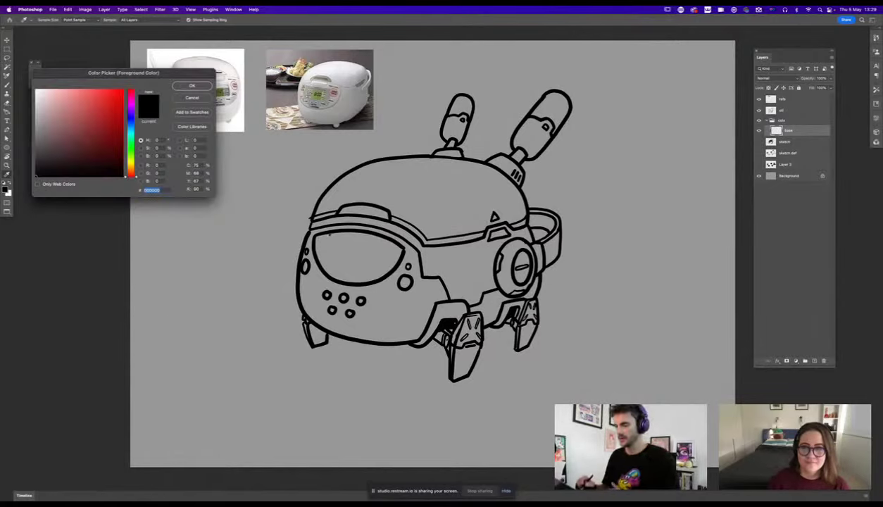
mouse_move(55, 103)
left_mouse_down()
mouse_move(28, 80)
mouse_move(24, 117)
left_mouse_up()
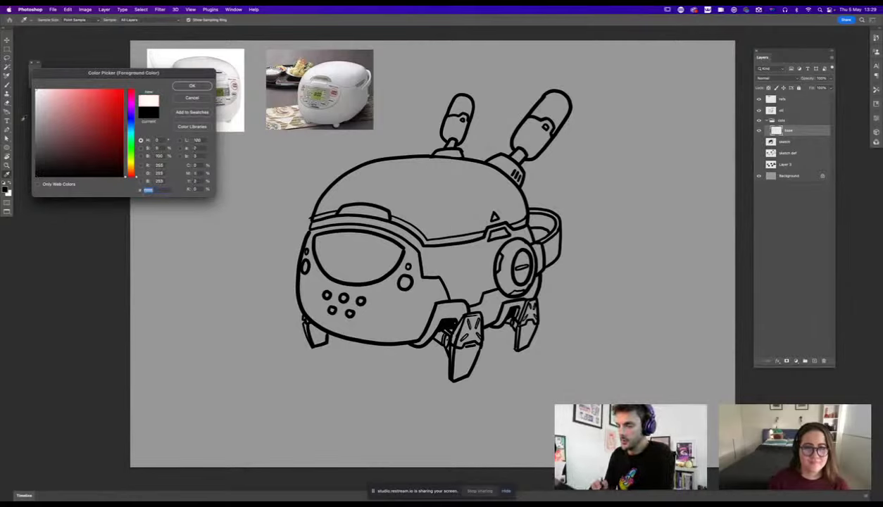
left_click_drag(193, 76, 339, 160)
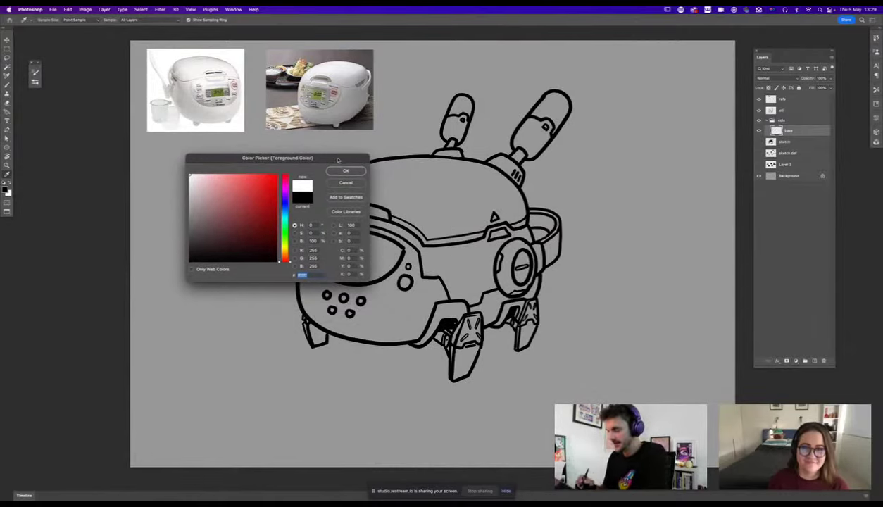
left_click_drag(283, 257, 287, 253)
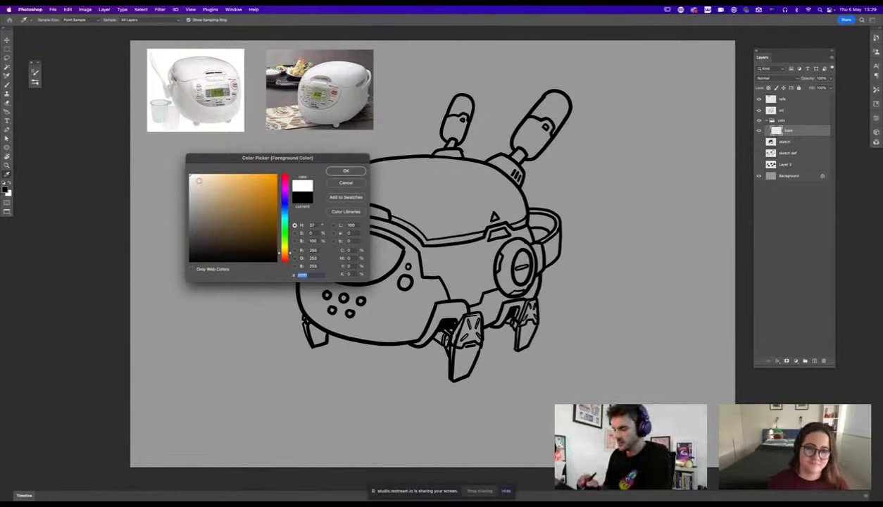
left_click(195, 176)
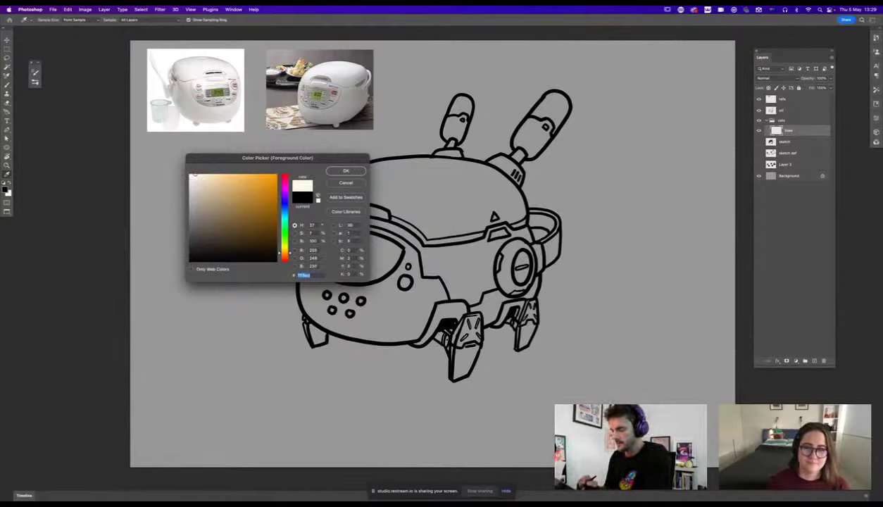
left_click(342, 171)
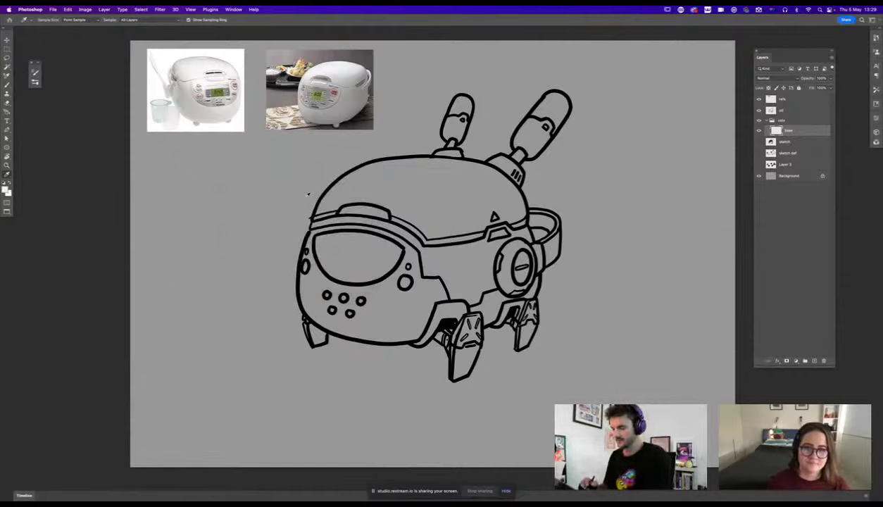
Fill a large freehand test oval across the robot's body with the off-white on the base layer.
key("l")
mouse_move(328, 287)
left_mouse_down()
mouse_move(439, 287)
mouse_move(328, 295)
left_mouse_up()
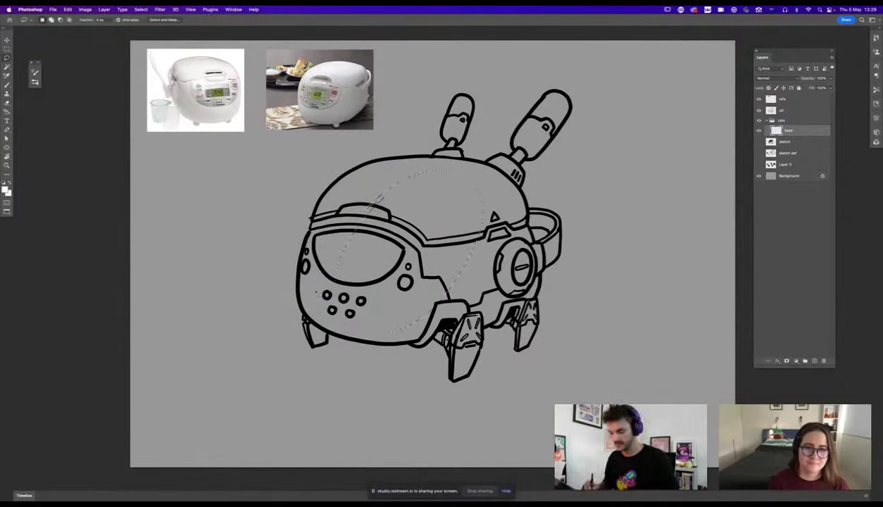
key("alt+BackSpace")
key("super+d")
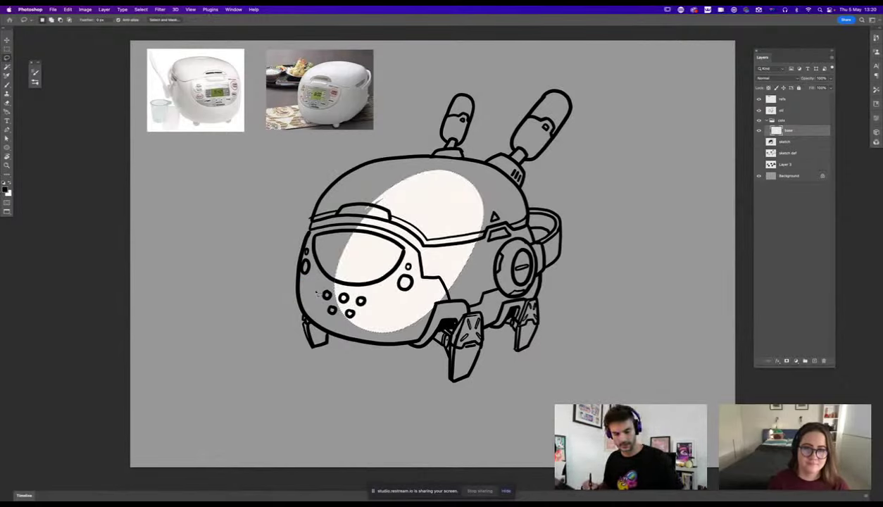
Fill a smaller oval inside the off-white patch with pure white for comparison, and undo that fill.
left_click_drag(449, 202, 434, 210)
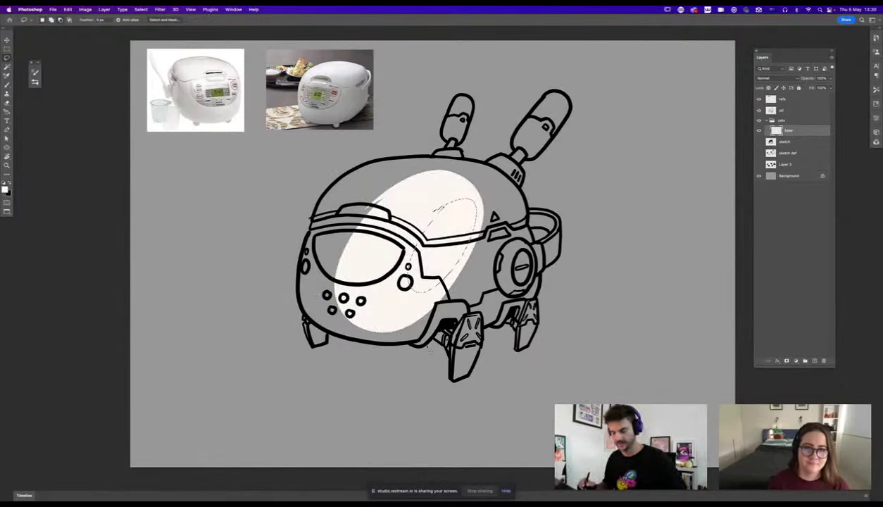
key("alt+BackSpace")
key("super+d")
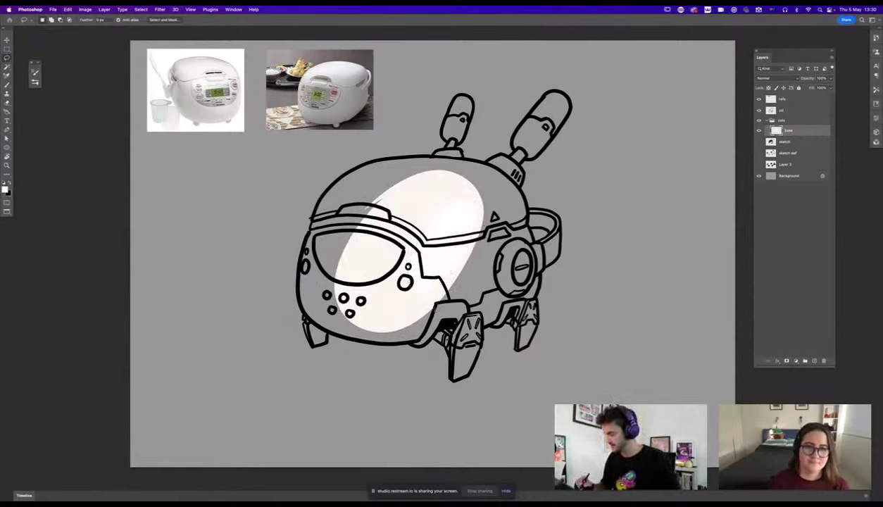
key("super+z")
key("super+z")
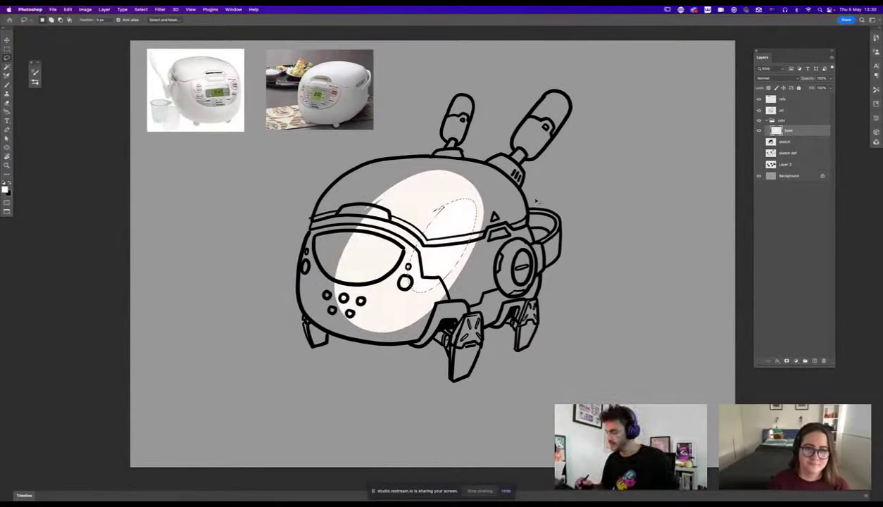
key("super+d")
Sample the off-white and fill a lasso selection traced around the robot's body, handle and legs on the base layer.
key("i")
left_click(431, 201)
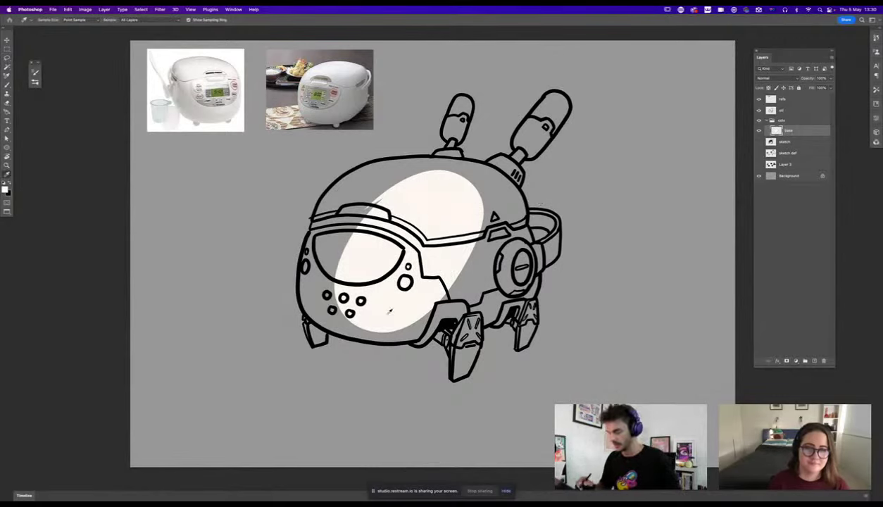
key("l")
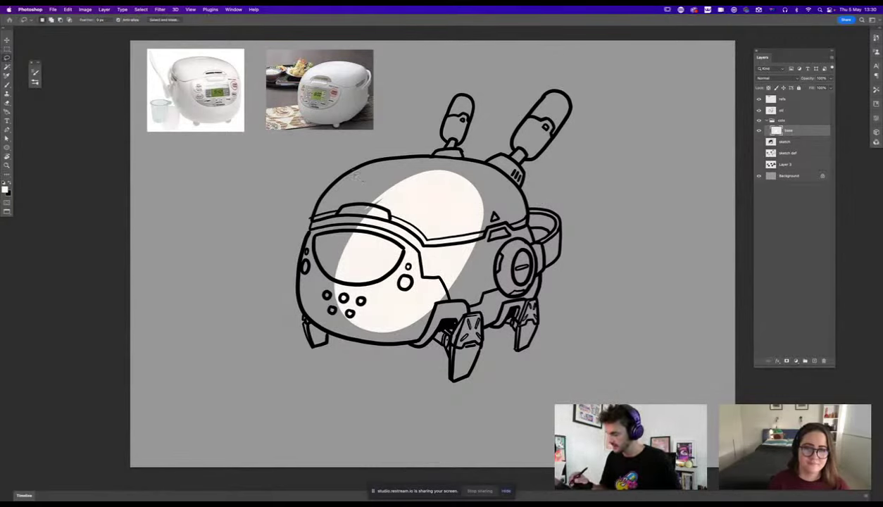
mouse_move(315, 210)
left_mouse_down()
mouse_move(300, 252)
mouse_move(302, 328)
mouse_move(314, 345)
mouse_move(342, 337)
left_mouse_up()
mouse_move(404, 345)
left_mouse_down()
mouse_move(424, 336)
mouse_move(438, 343)
mouse_move(448, 355)
mouse_move(445, 373)
mouse_move(456, 371)
mouse_move(482, 319)
mouse_move(496, 317)
mouse_move(509, 323)
mouse_move(513, 346)
mouse_move(532, 269)
mouse_move(548, 252)
mouse_move(547, 215)
mouse_move(521, 207)
mouse_move(520, 225)
mouse_move(537, 227)
mouse_move(528, 236)
mouse_move(513, 173)
mouse_move(491, 155)
mouse_move(415, 158)
mouse_move(311, 218)
left_mouse_up()
key("alt+BackSpace")
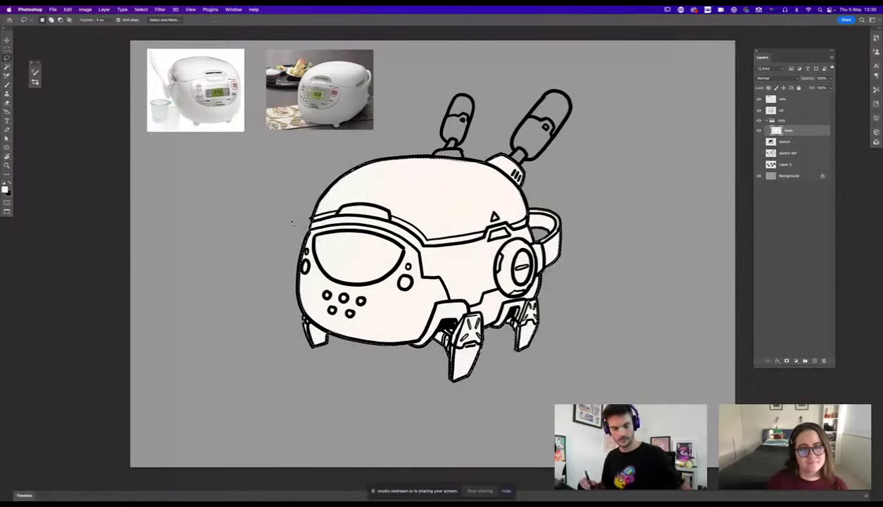
key("super+d")
Brush the off-white into both antennas on top of the robot, staying inside their line art.
left_click_drag(429, 335, 422, 337)
key("e")
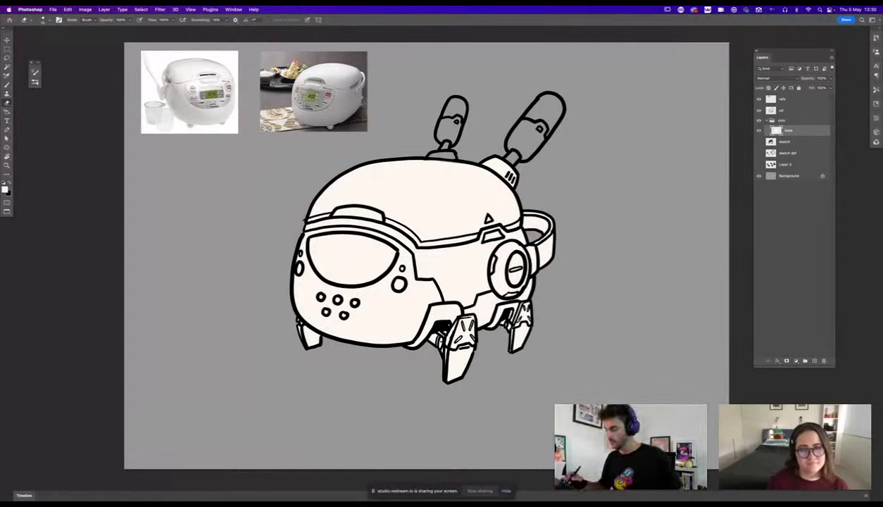
key("]")
key("b")
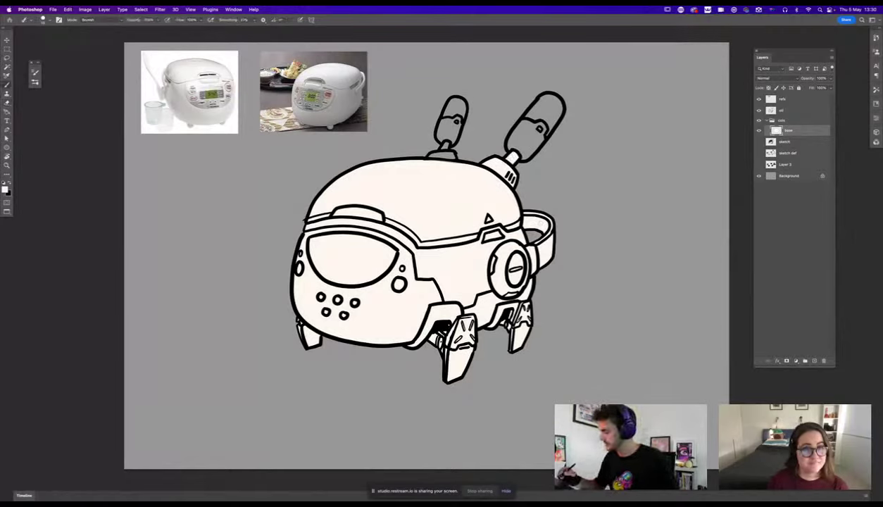
mouse_move(507, 137)
left_mouse_down()
mouse_move(530, 97)
mouse_move(548, 102)
mouse_move(516, 153)
mouse_move(544, 117)
mouse_move(513, 149)
mouse_move(541, 107)
mouse_move(510, 141)
mouse_move(505, 135)
mouse_move(539, 96)
left_mouse_up()
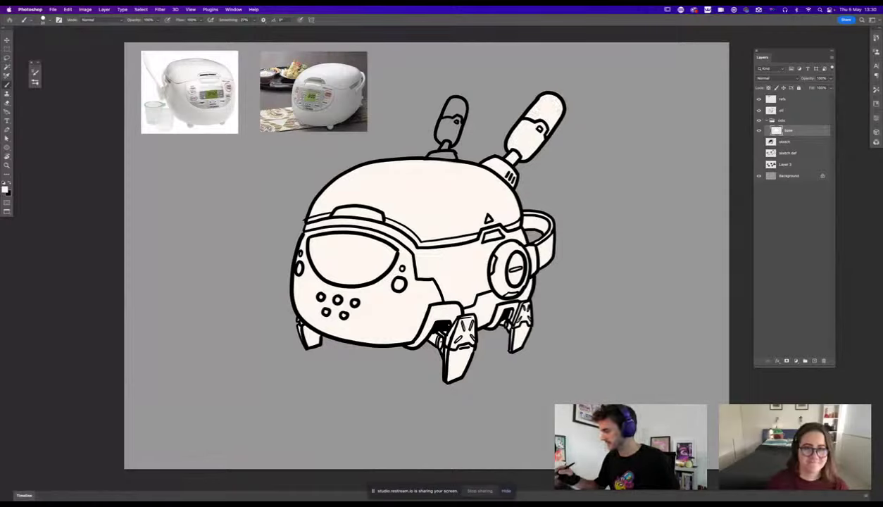
mouse_move(448, 154)
left_mouse_down()
mouse_move(429, 155)
mouse_move(435, 107)
mouse_move(451, 97)
mouse_move(452, 134)
mouse_move(447, 124)
mouse_move(441, 135)
left_mouse_up()
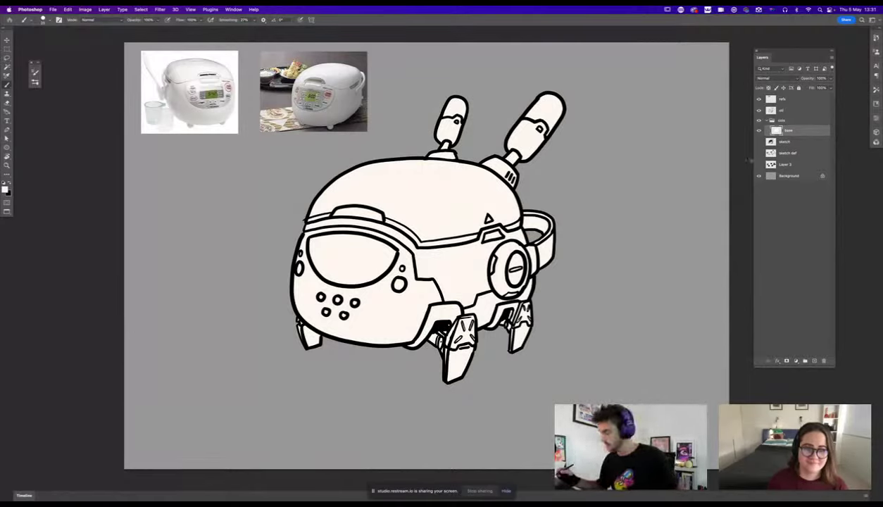
Check the base layer's coverage by loading its outline as a selection, deselecting, and toggling the layer's visibility off and on.
left_click(776, 130, "super")
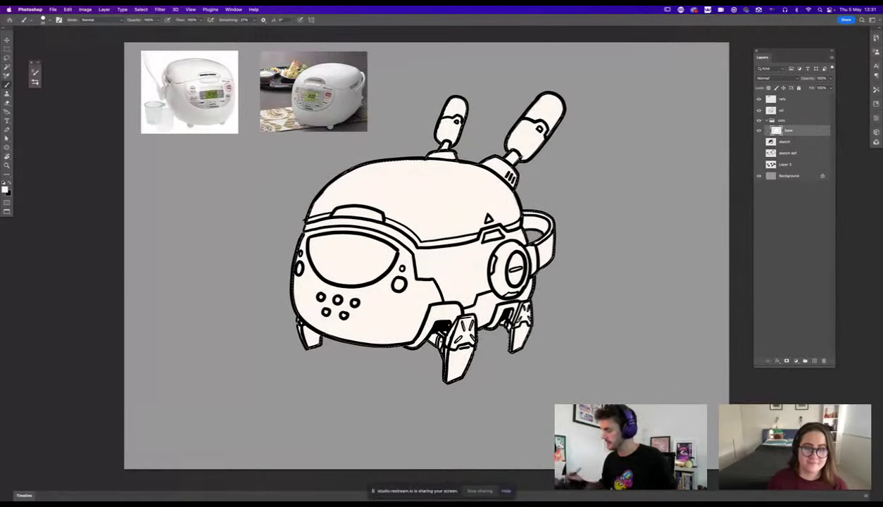
left_click(760, 131)
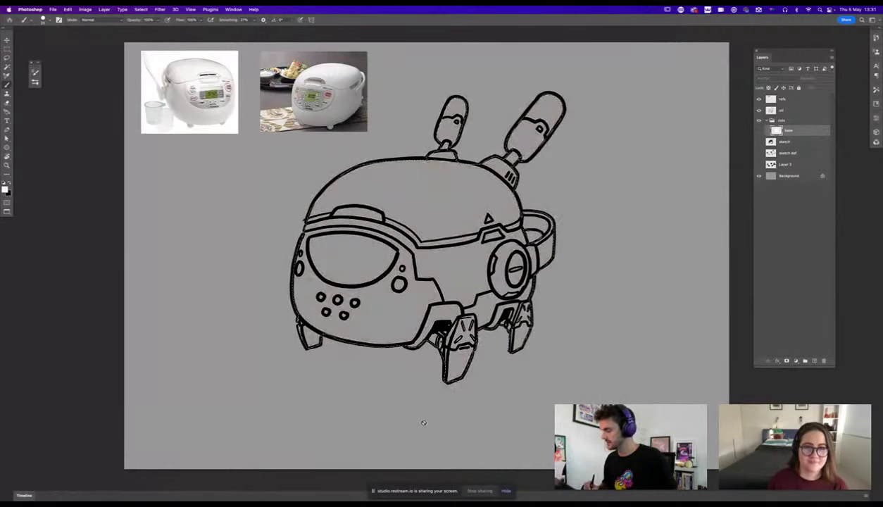
key("super+d")
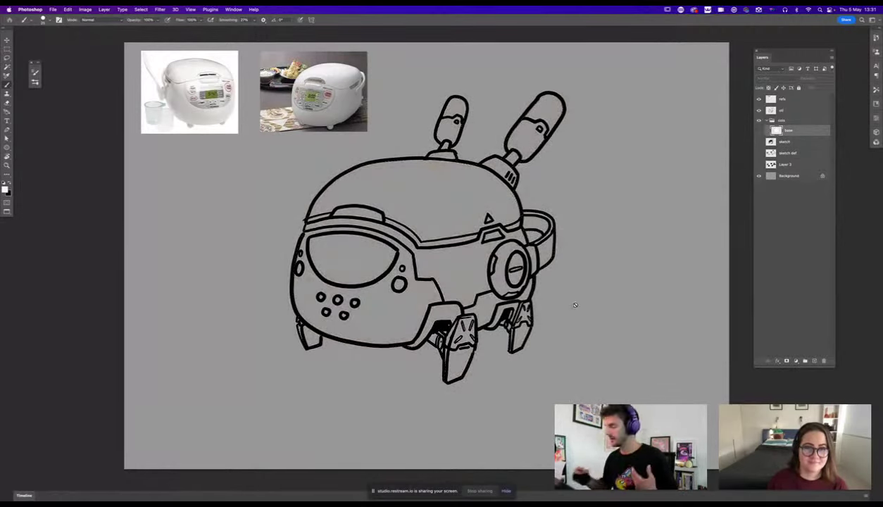
left_click(759, 131)
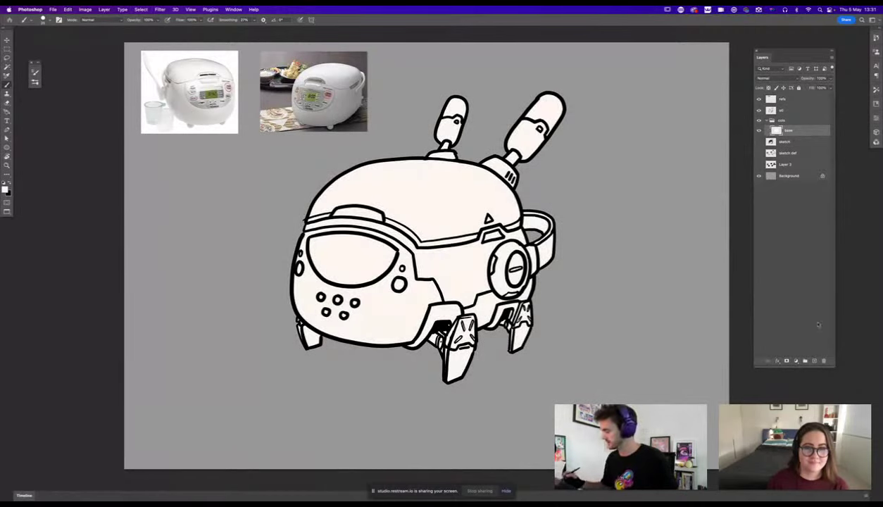
Add a new layer above the base layer and name it "2nd col".
left_click(814, 361)
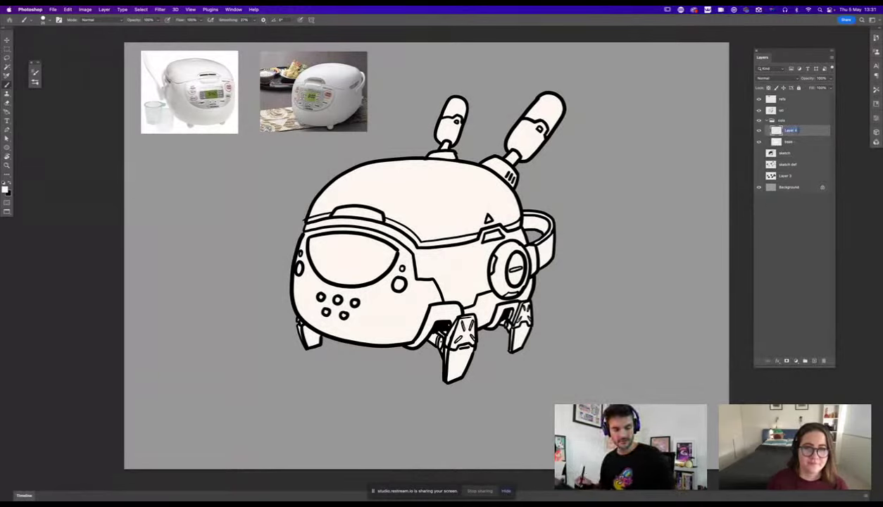
type("gr")
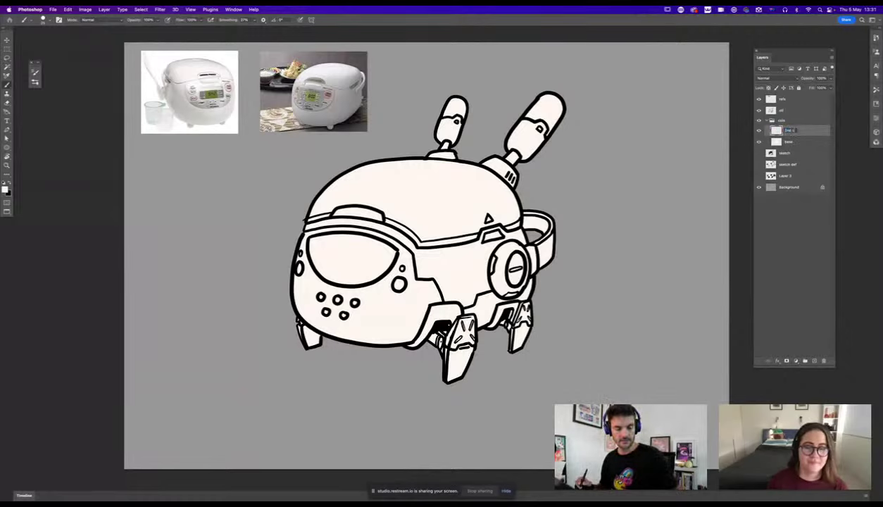
type("d col")
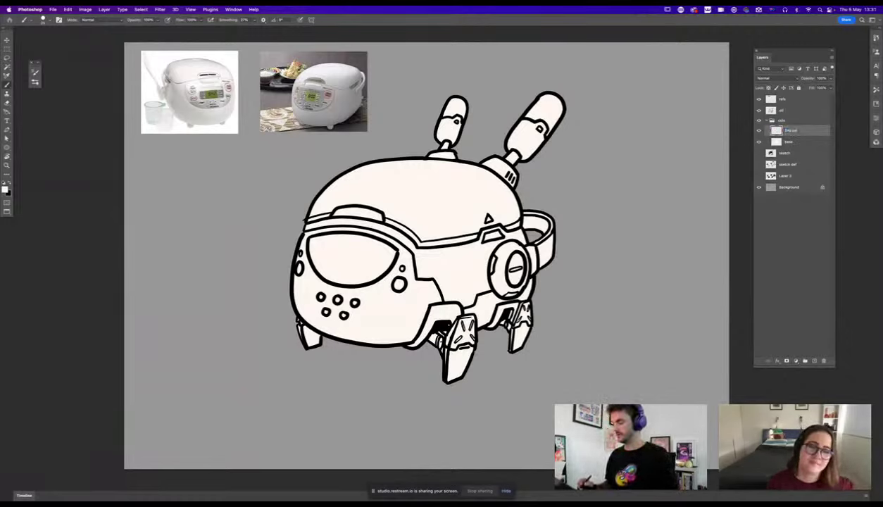
Switch to the ref inspo document and look through its inspiration and reference images for an accent colour.
type("f")
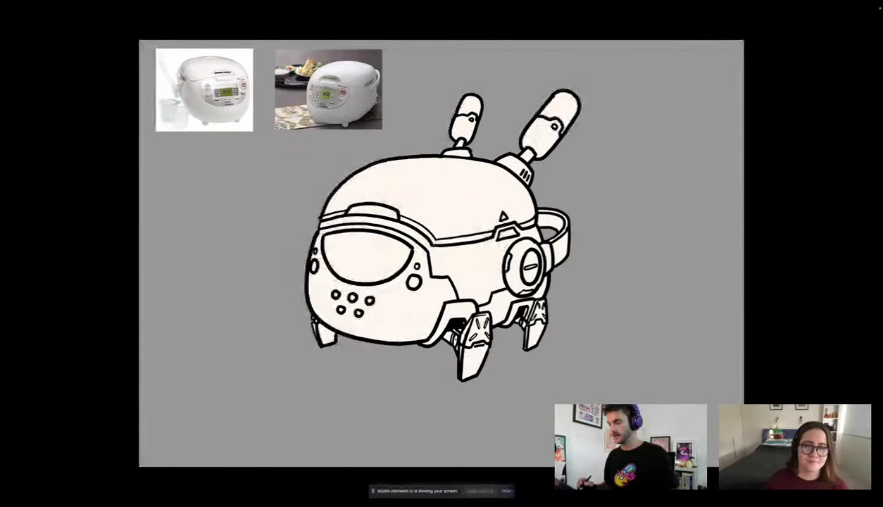
type("f")
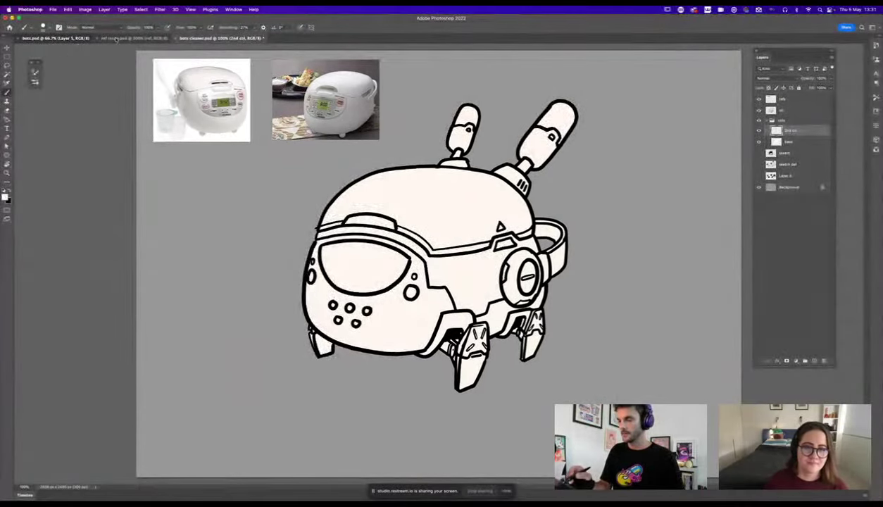
left_click(68, 38)
left_click(116, 40)
key("super+minus")
key("super+minus")
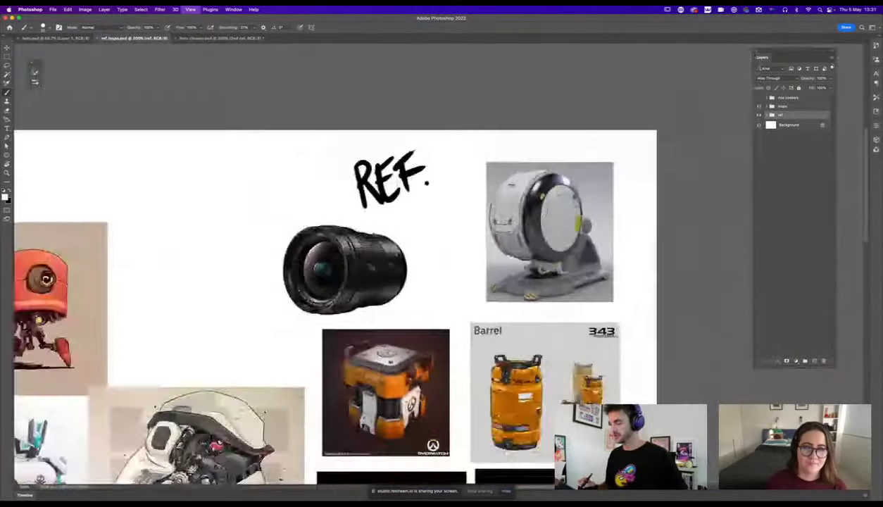
key("super+minus")
key("super+minus")
key("super+plus")
key("super+plus")
key("super+plus")
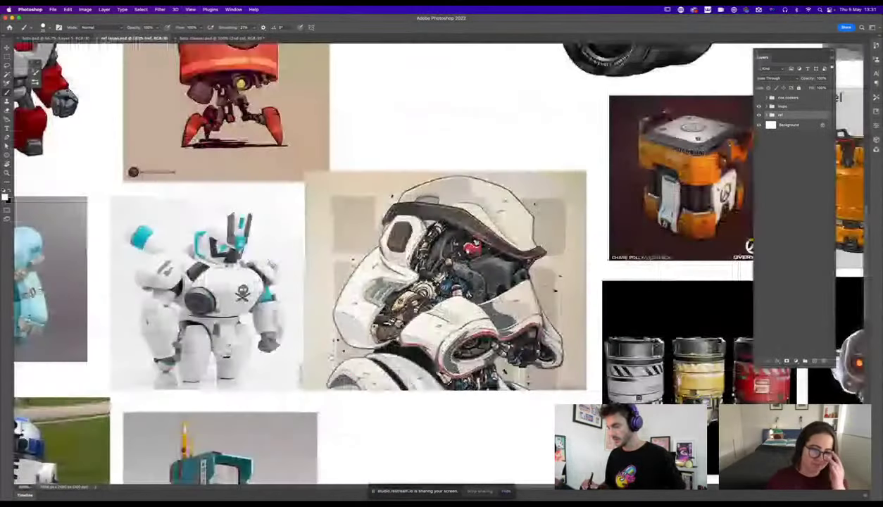
scroll(436, 260, "down", 5)
scroll(437, 260, "left", 7)
scroll(436, 260, "left", 1)
scroll(436, 261, "down", 1)
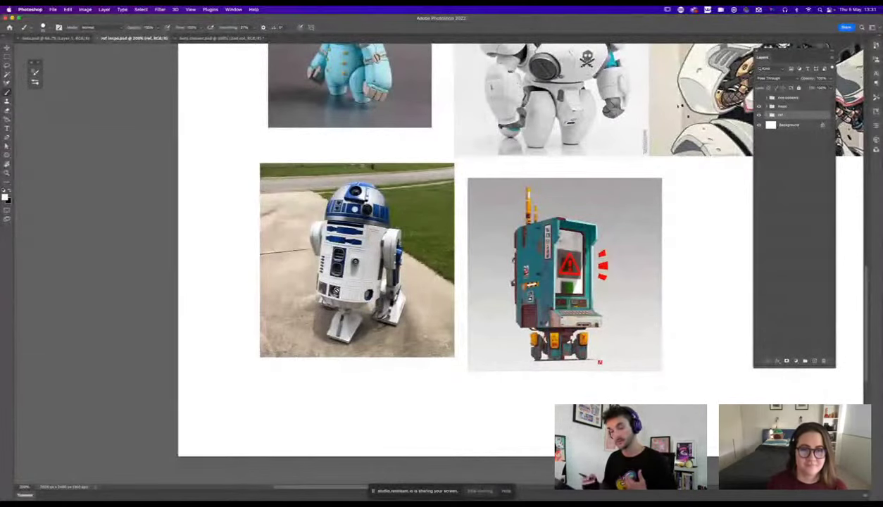
left_click_drag(578, 310, 501, 348)
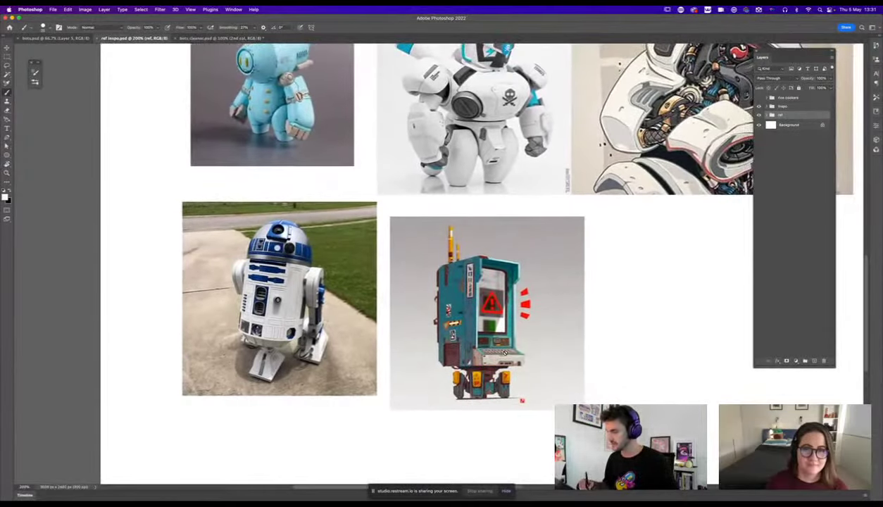
left_click_drag(451, 206, 412, 378)
left_click_drag(461, 228, 456, 310)
scroll(405, 264, "up", 3)
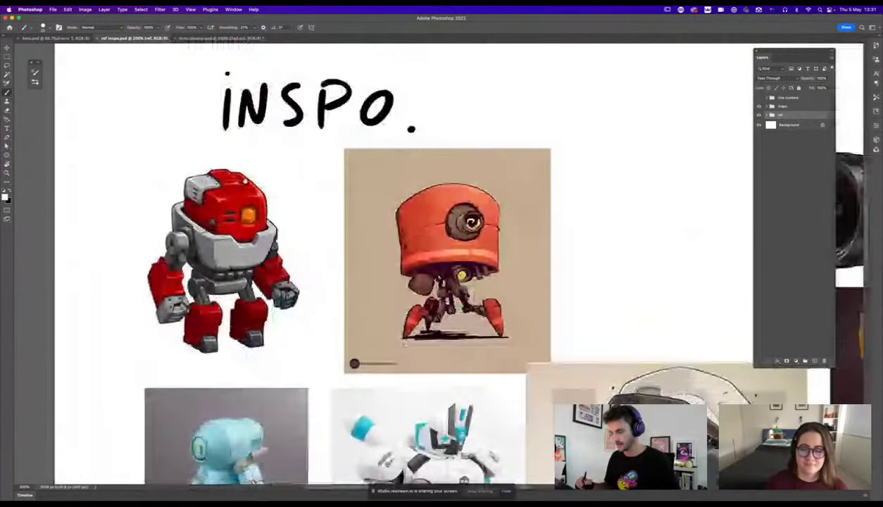
scroll(443, 380, "down", 10)
scroll(422, 289, "down", 1)
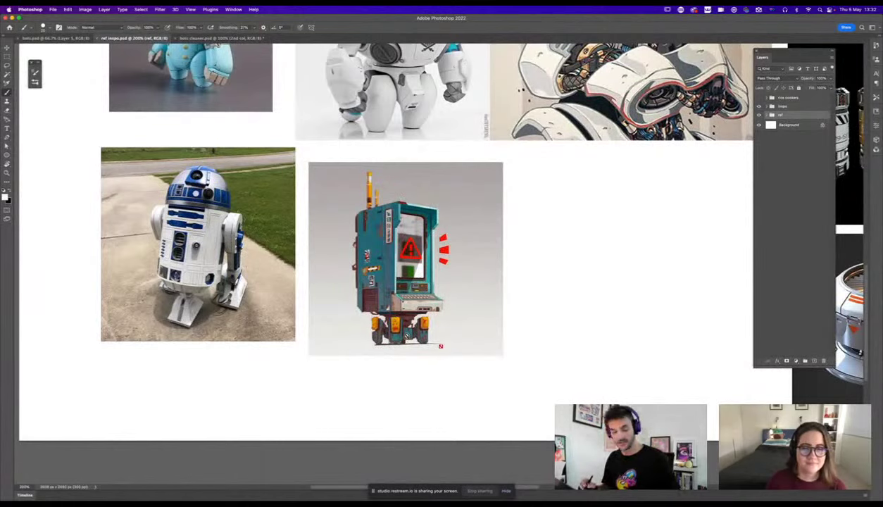
Sample the orange-yellow from the teal kiosk robot image as the foreground colour and return to the bots cleaner document.
key("i")
left_click(367, 236)
left_click(381, 285)
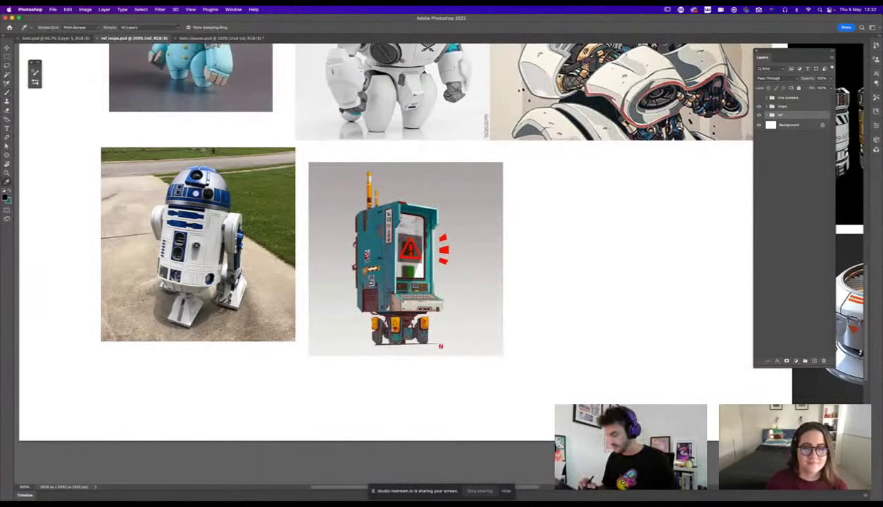
left_click(389, 313)
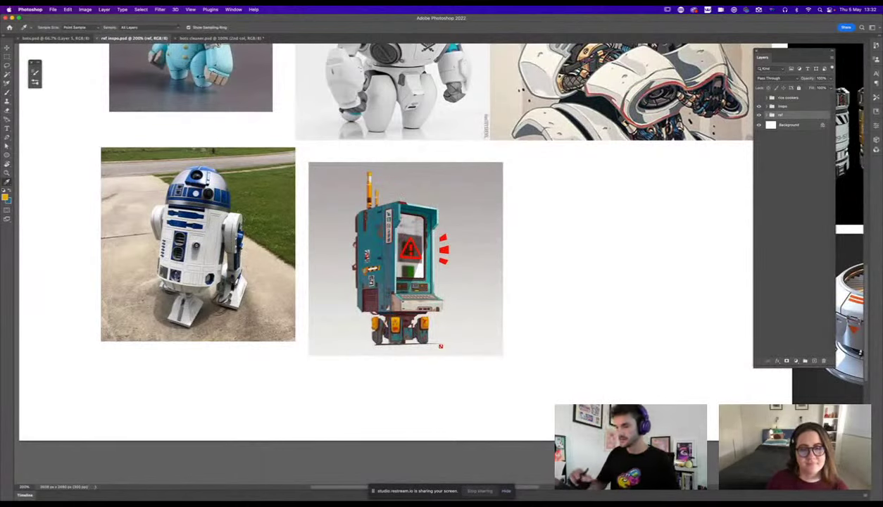
left_click(209, 39)
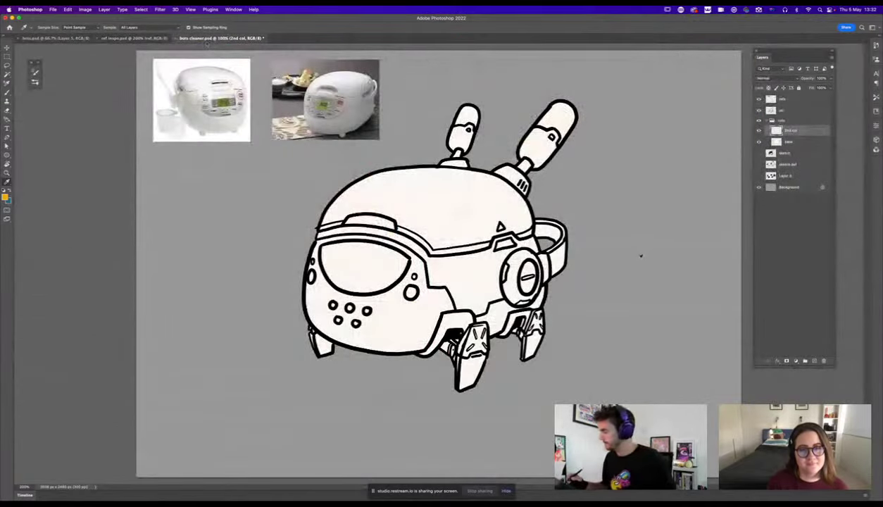
Paint the robot's lower side panel and the upper plates of its two near-side legs orange with the Brush tool.
key("l")
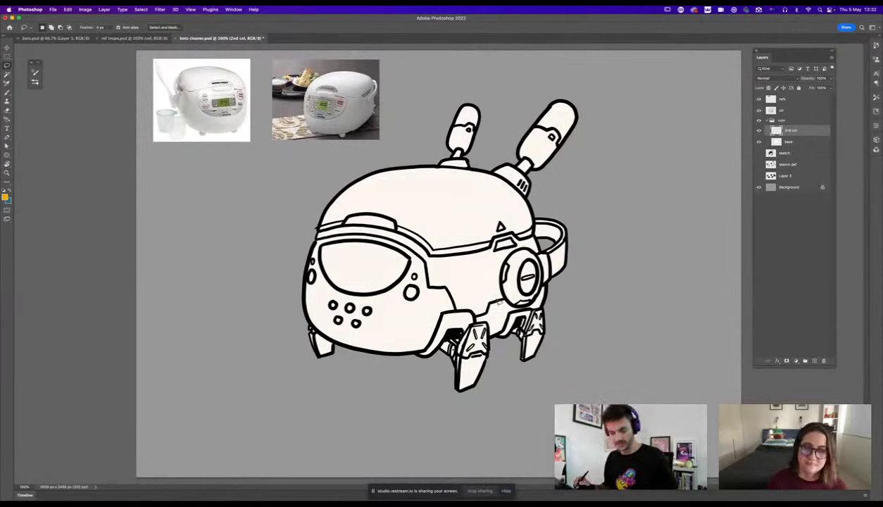
key("b")
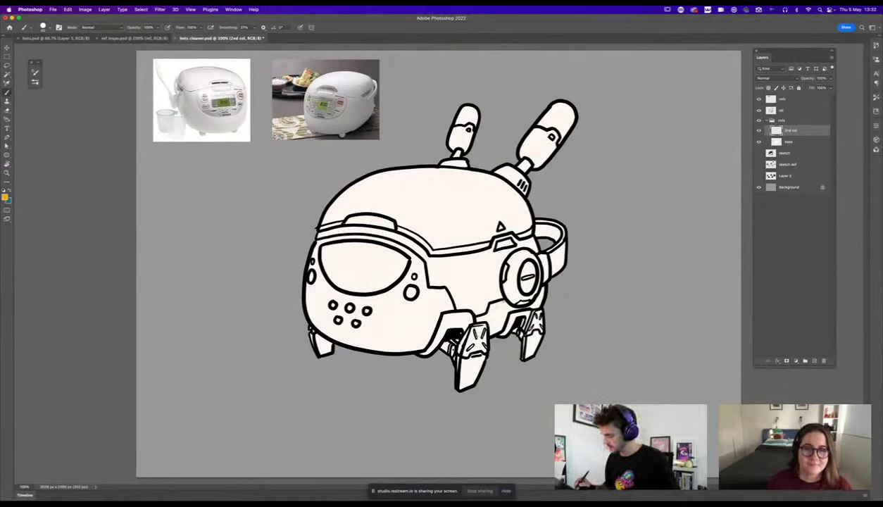
mouse_move(502, 301)
left_mouse_down()
mouse_move(482, 326)
mouse_move(496, 303)
mouse_move(495, 325)
mouse_move(532, 286)
mouse_move(528, 303)
left_mouse_up()
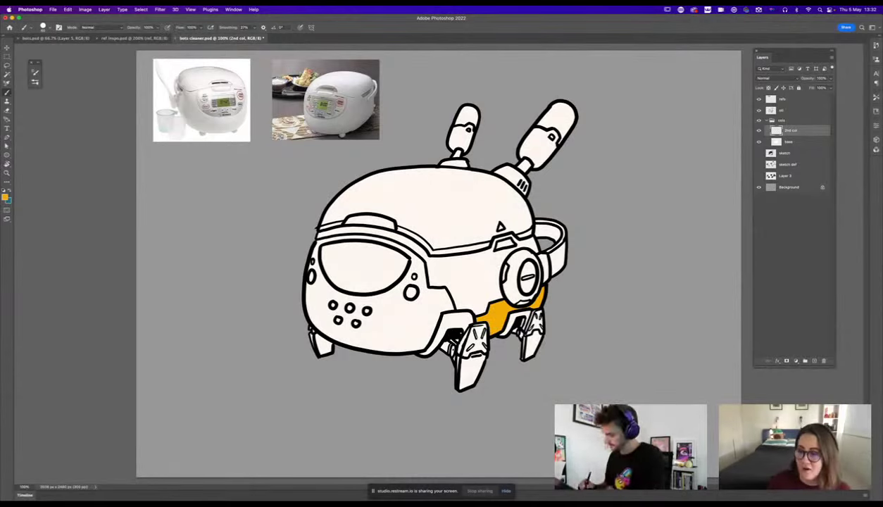
mouse_move(474, 317)
left_mouse_down()
mouse_move(469, 344)
mouse_move(451, 336)
mouse_move(474, 329)
mouse_move(480, 342)
mouse_move(468, 344)
left_mouse_up()
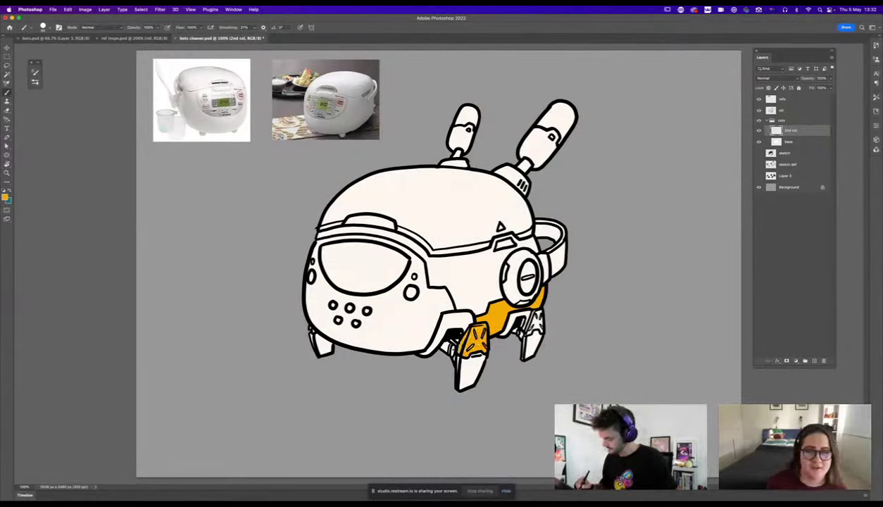
mouse_move(530, 332)
left_mouse_down()
mouse_move(542, 312)
mouse_move(535, 332)
left_mouse_up()
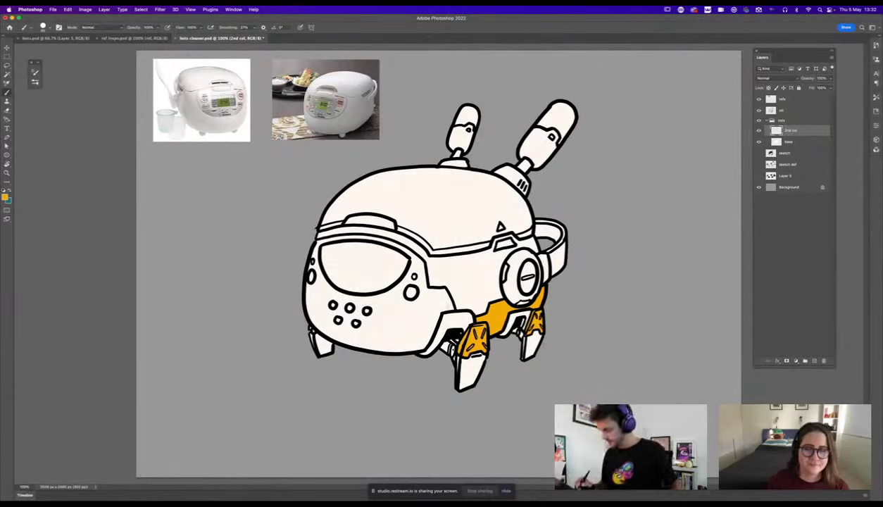
Try an orange outline along the stepped edge of the front panel above the front leg, and undo it.
mouse_move(452, 309)
left_mouse_down()
mouse_move(443, 289)
mouse_move(427, 296)
left_mouse_up()
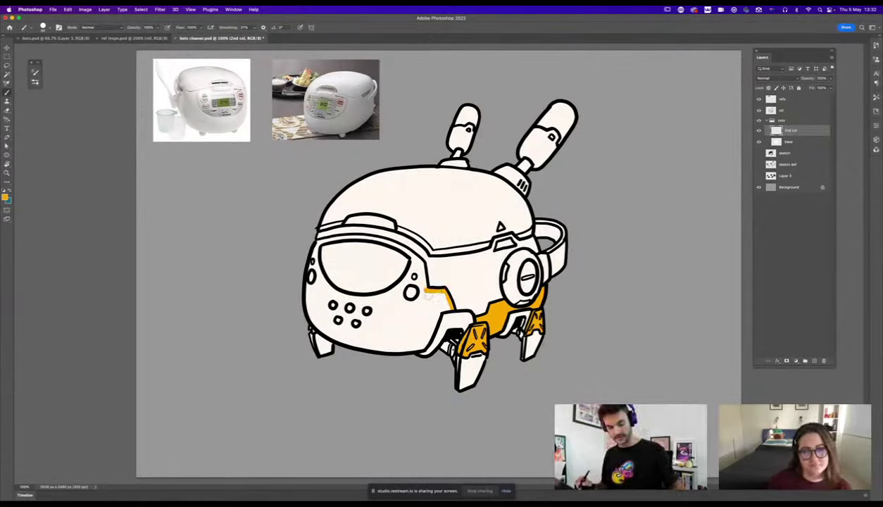
key("super+z")
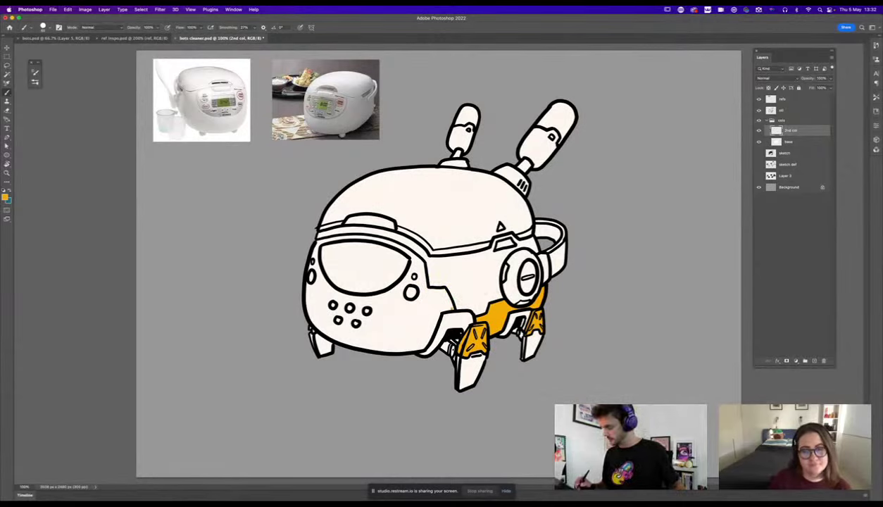
mouse_move(443, 301)
left_mouse_down()
mouse_move(423, 290)
mouse_move(415, 258)
mouse_move(390, 243)
mouse_move(352, 237)
mouse_move(316, 244)
mouse_move(307, 295)
mouse_move(313, 319)
mouse_move(345, 340)
mouse_move(391, 348)
mouse_move(429, 342)
mouse_move(445, 303)
left_mouse_up()
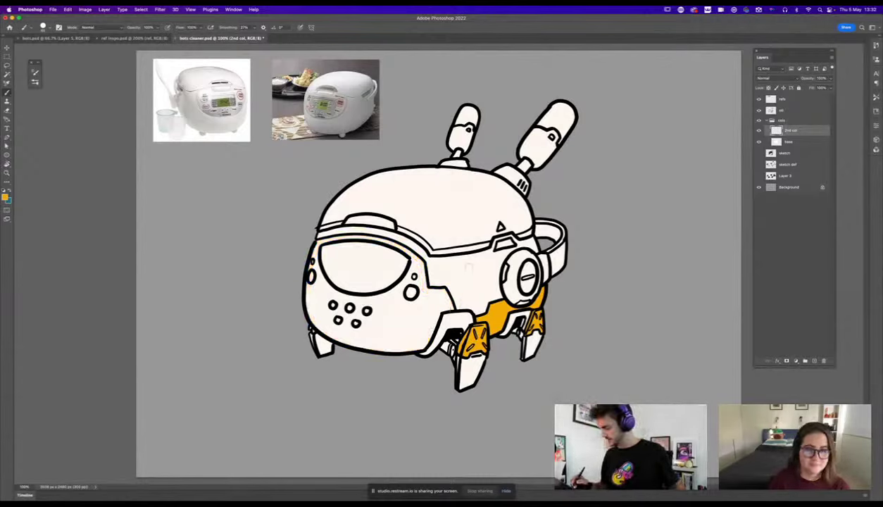
Paint two parallel slanted orange stripes down the robot's side panel, between the front panel and the round dial.
left_click_drag(474, 250, 455, 303)
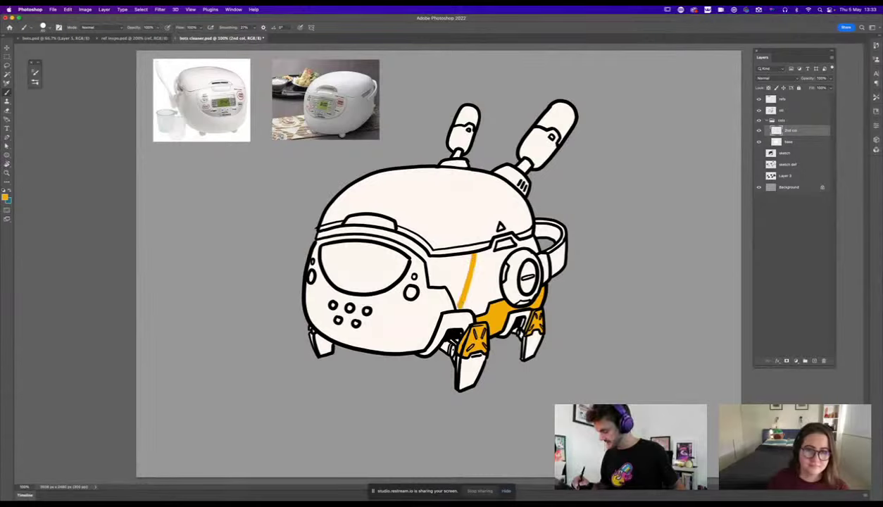
left_click_drag(467, 254, 446, 299)
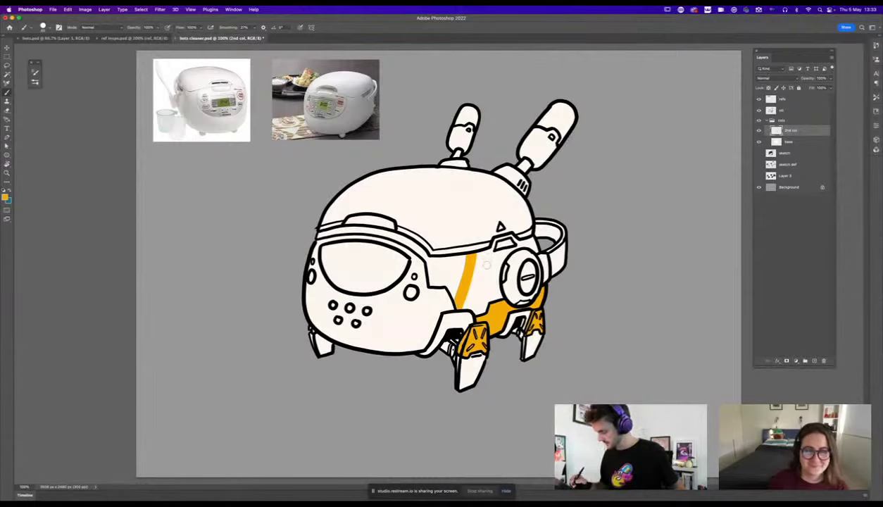
mouse_move(483, 244)
left_mouse_down()
mouse_move(459, 304)
mouse_move(492, 251)
mouse_move(464, 307)
mouse_move(477, 274)
left_mouse_up()
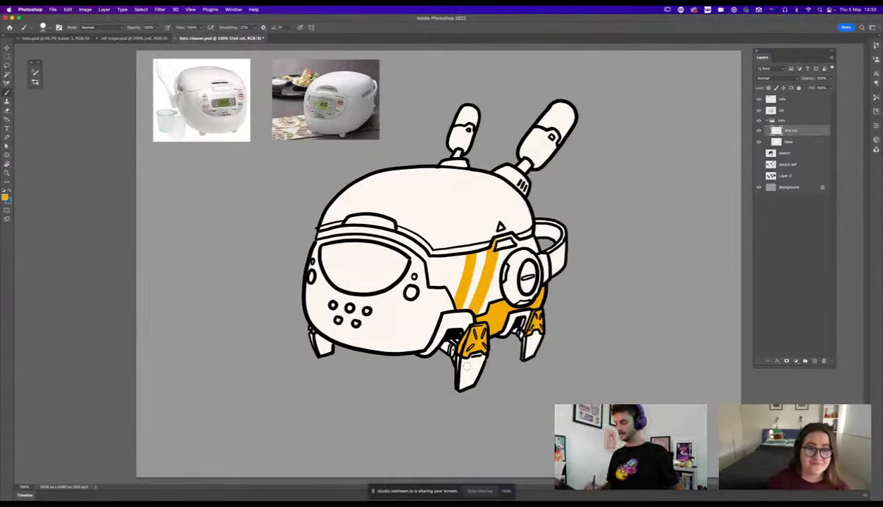
Try two curved orange stripes running over the lid from the front latch, and undo them.
left_click_drag(360, 209, 406, 167)
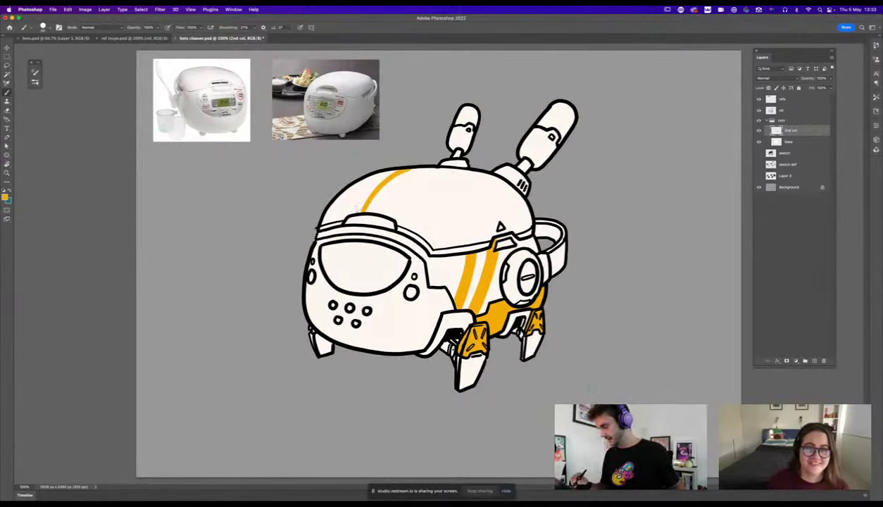
left_click_drag(356, 209, 392, 168)
left_click_drag(380, 211, 442, 168)
mouse_move(378, 212)
left_mouse_down()
mouse_move(408, 174)
mouse_move(459, 166)
left_mouse_up()
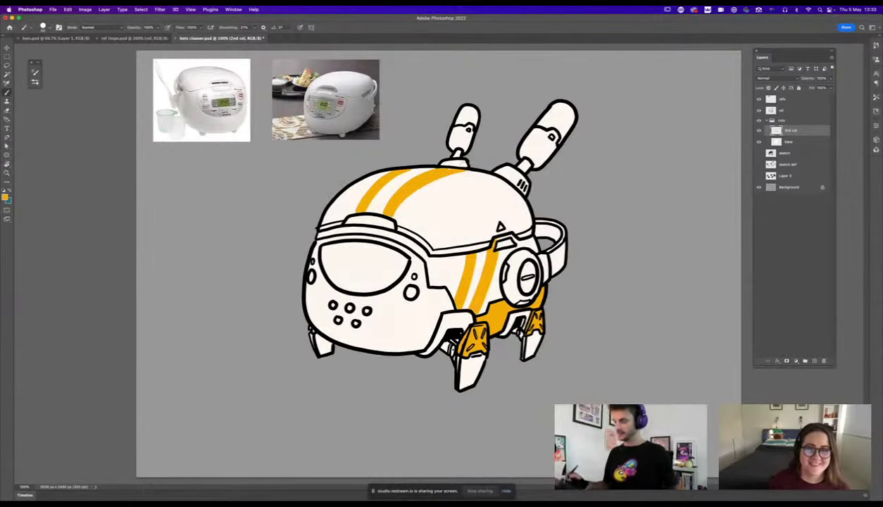
key("super+z")
key("super+z")
key("super+z")
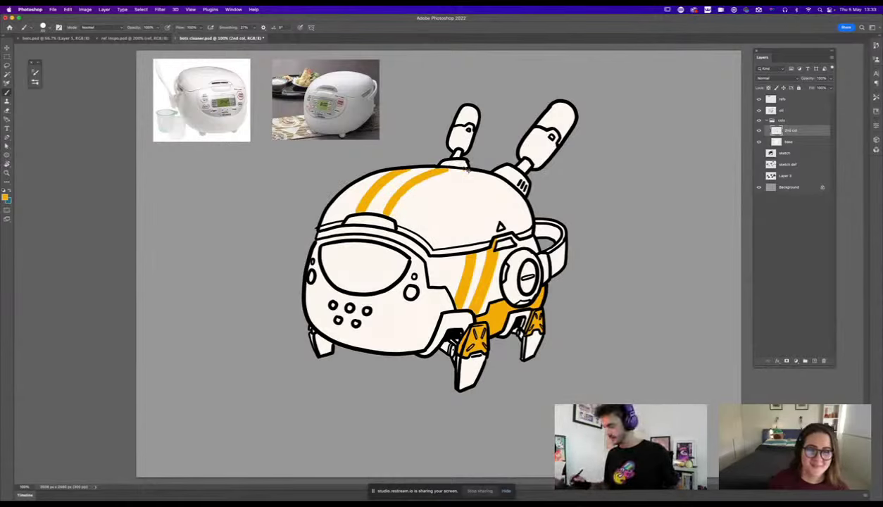
key("super+z")
key("super+z")
key("super+z")
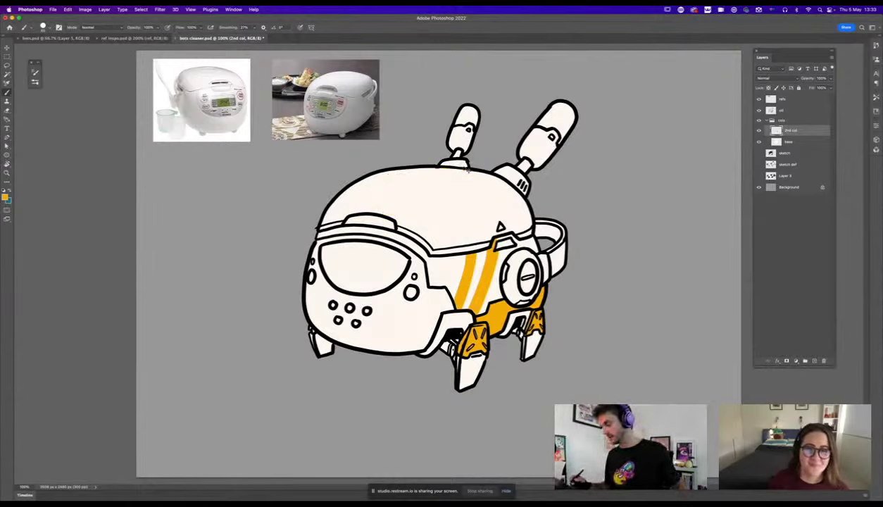
Try painting orange freely over the tip of the larger antenna, and undo the strokes.
left_click_drag(528, 121, 555, 132)
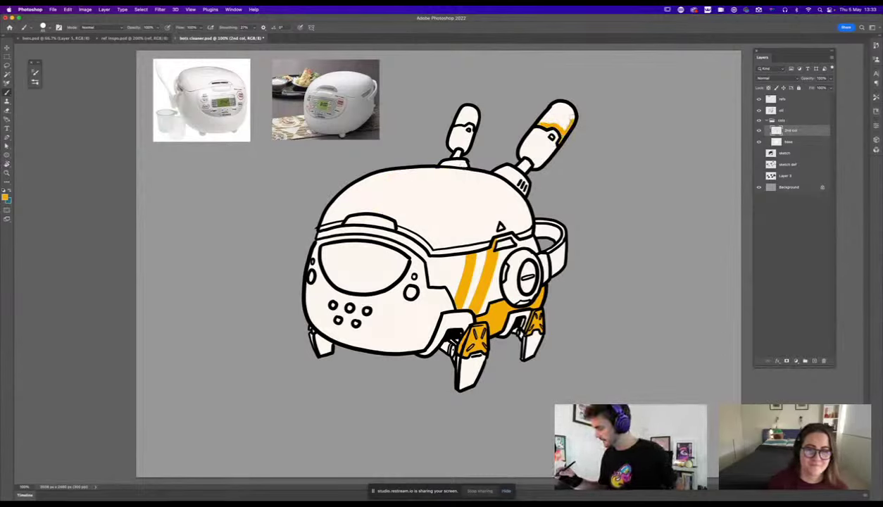
key("super+z")
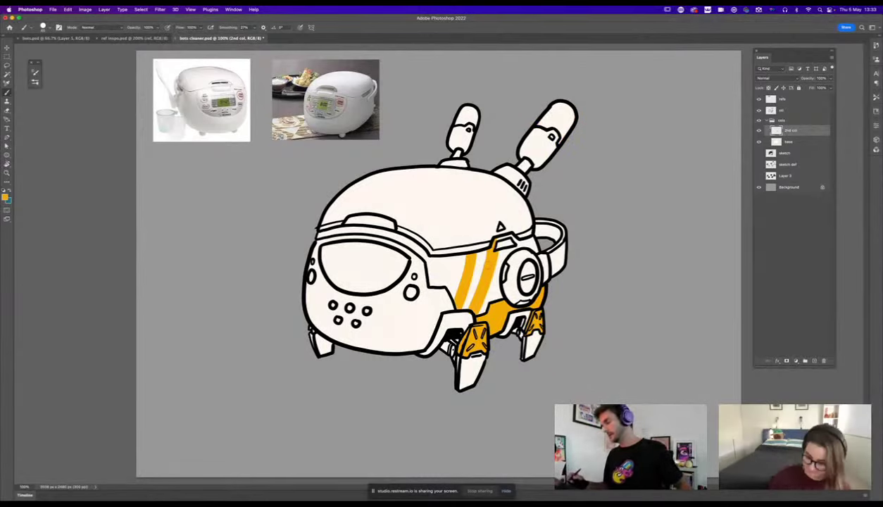
mouse_move(527, 117)
left_mouse_down()
mouse_move(547, 95)
mouse_move(579, 105)
left_mouse_up()
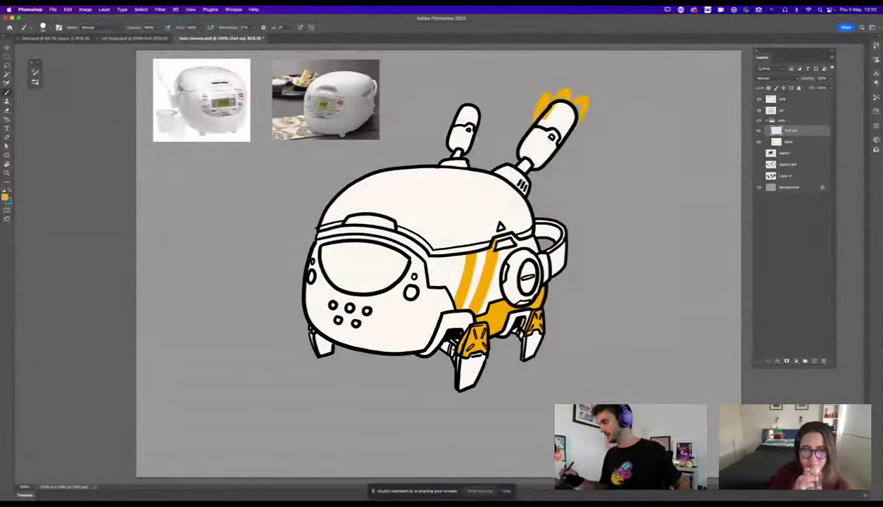
key("super+z")
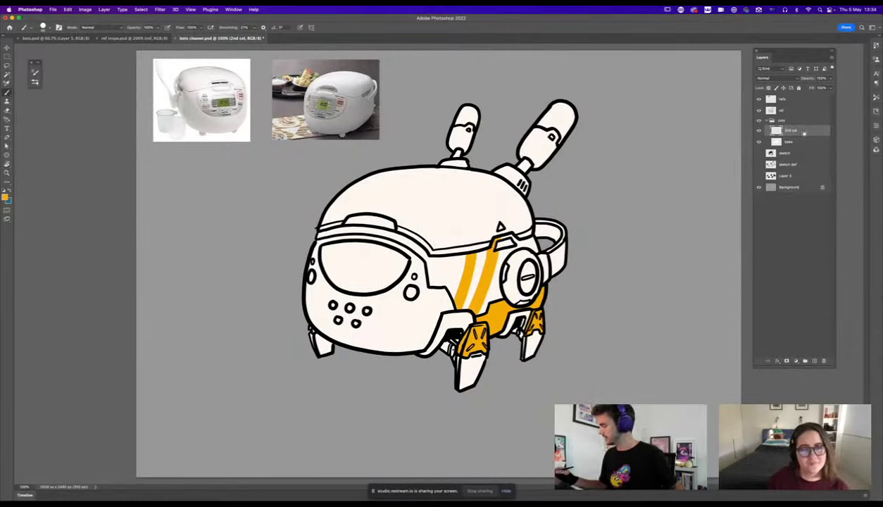
Clip the "2nd col" layer to the base layer and paint a diagonal orange band across the larger antenna's upper section.
left_click(802, 135, "alt")
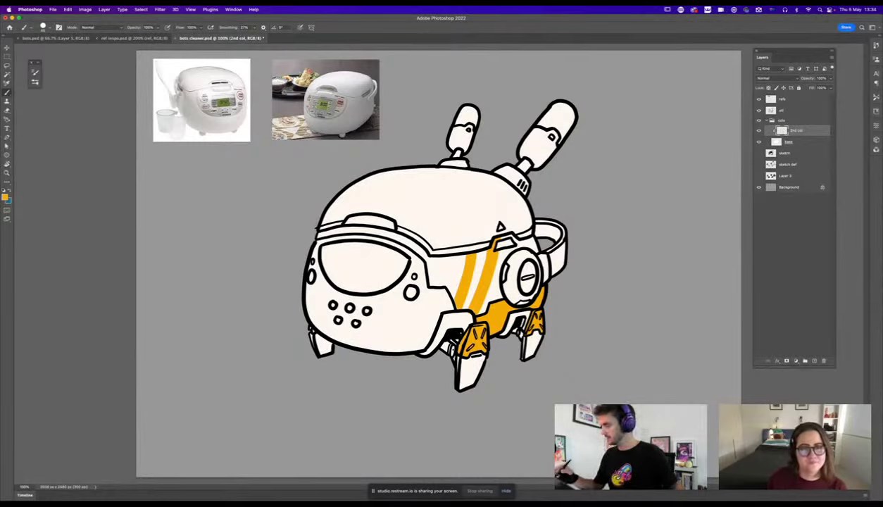
left_click_drag(550, 111, 565, 132)
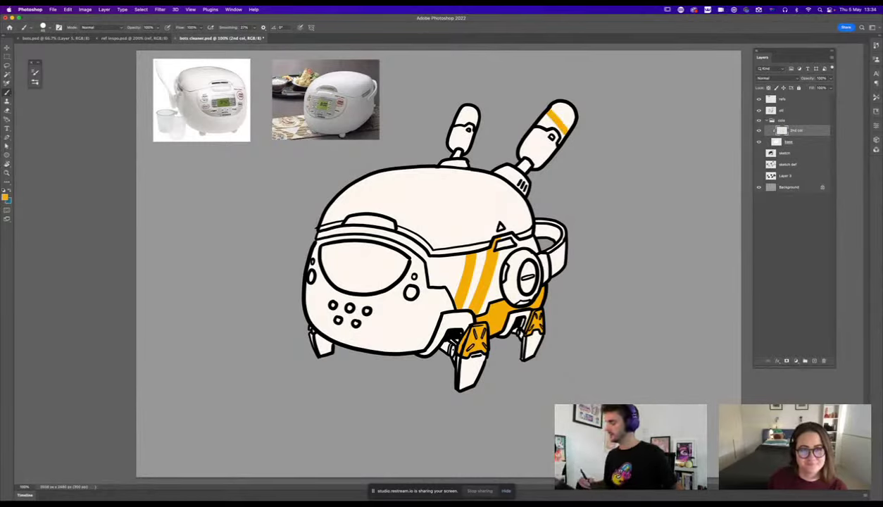
Toggle the visibility of the base layer to examine how it controls the clipped "2nd col" layer.
left_click(778, 141)
left_click(759, 141)
left_click(759, 141)
left_click(759, 141)
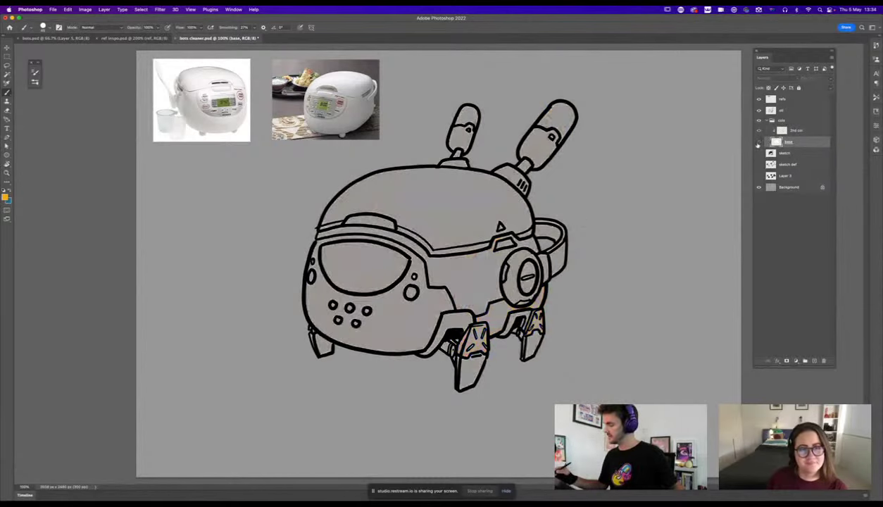
left_click(759, 142)
left_click(759, 142)
left_click(759, 142)
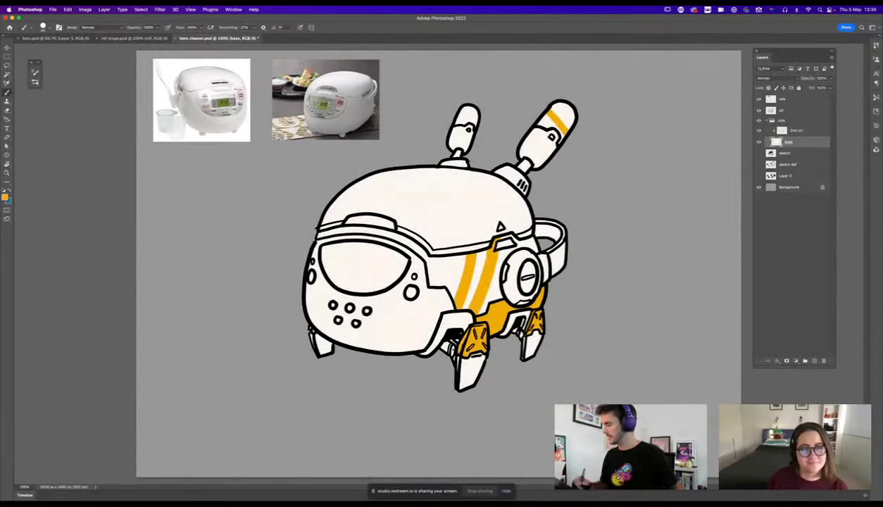
Paint the tips of both antennas solid orange on the "2nd col" layer.
left_click(795, 130)
mouse_move(549, 139)
left_mouse_down()
mouse_move(560, 112)
mouse_move(546, 105)
mouse_move(536, 120)
mouse_move(547, 127)
left_mouse_up()
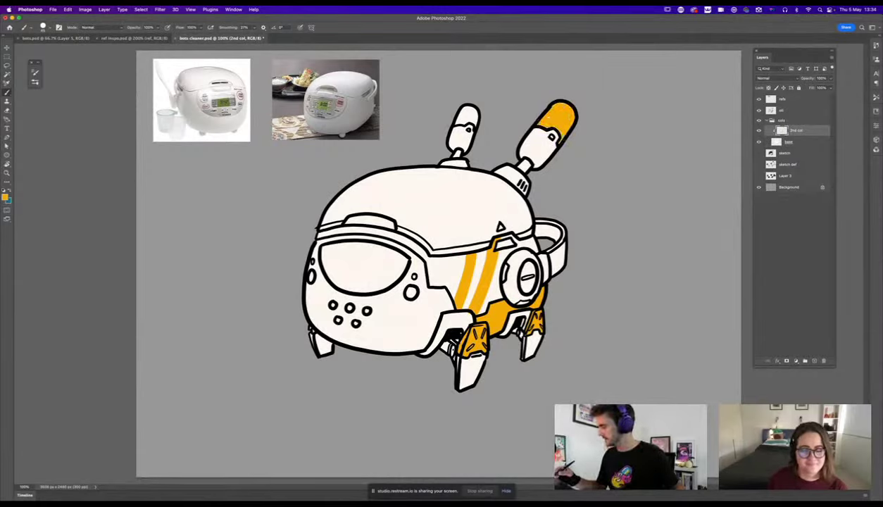
mouse_move(471, 120)
left_mouse_down()
mouse_move(447, 119)
mouse_move(466, 107)
mouse_move(454, 114)
left_mouse_up()
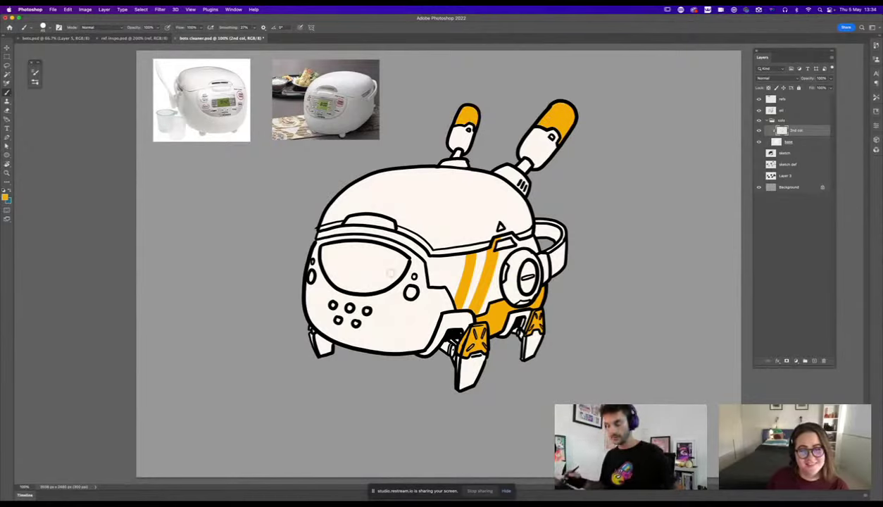
Test the clipping of "2nd col" by releasing it, scribbling an orange zigzag outside the robot and clipping it to the base again.
left_click(804, 136, "alt")
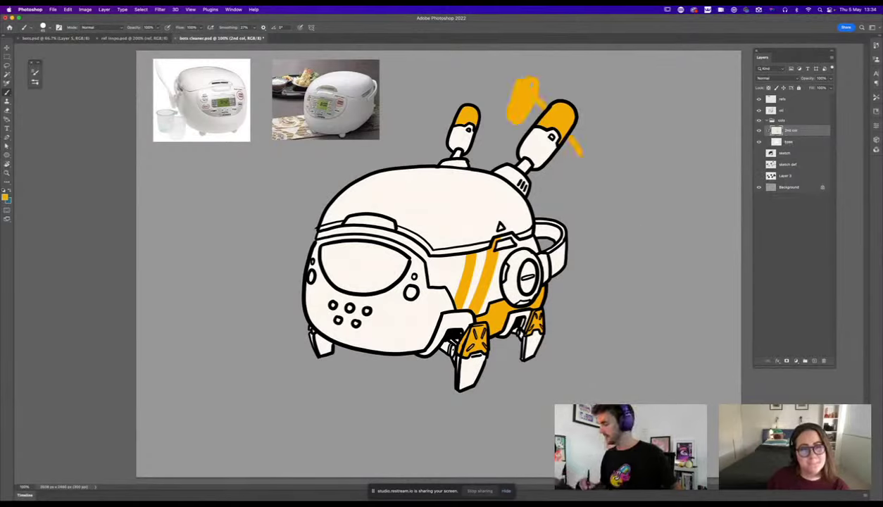
mouse_move(600, 76)
left_mouse_down()
mouse_move(665, 121)
mouse_move(684, 185)
left_mouse_up()
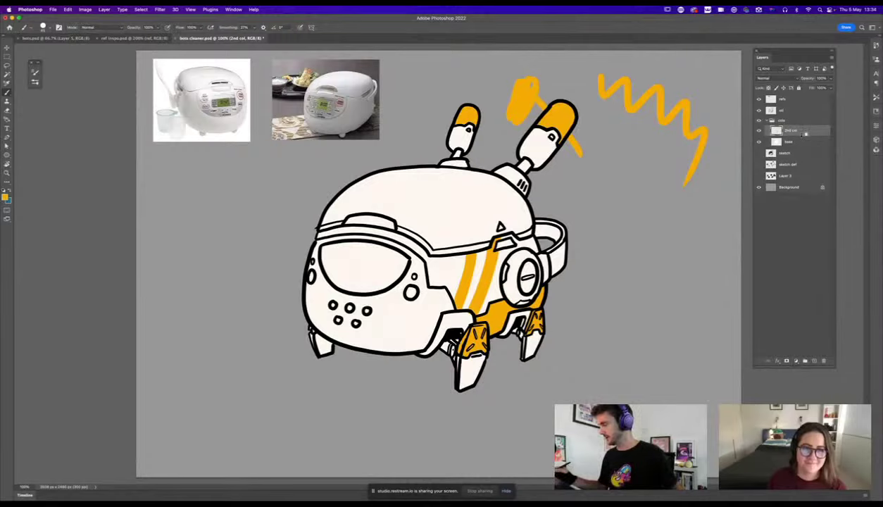
left_click(789, 136, "alt")
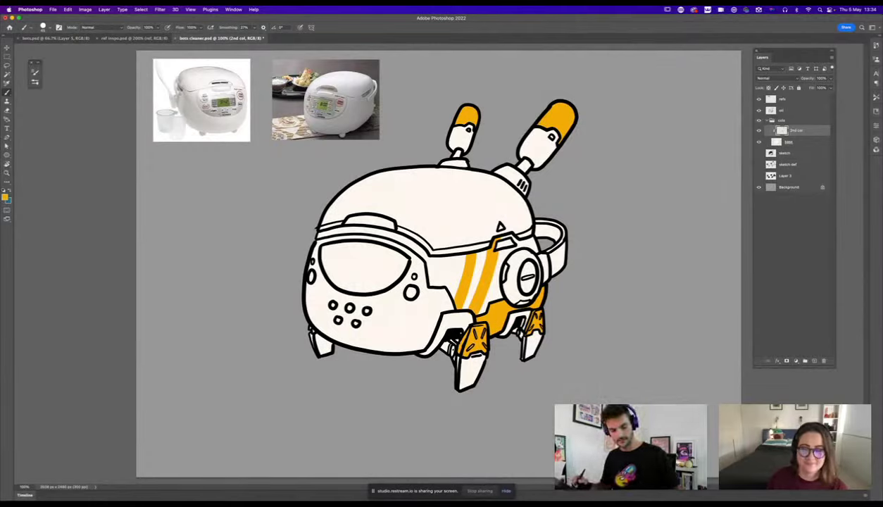
Tidy the edges of the side panel's orange stripes and paint the small joint where the rear handle meets the body orange.
key("e")
left_click_drag(481, 254, 463, 301)
key("b")
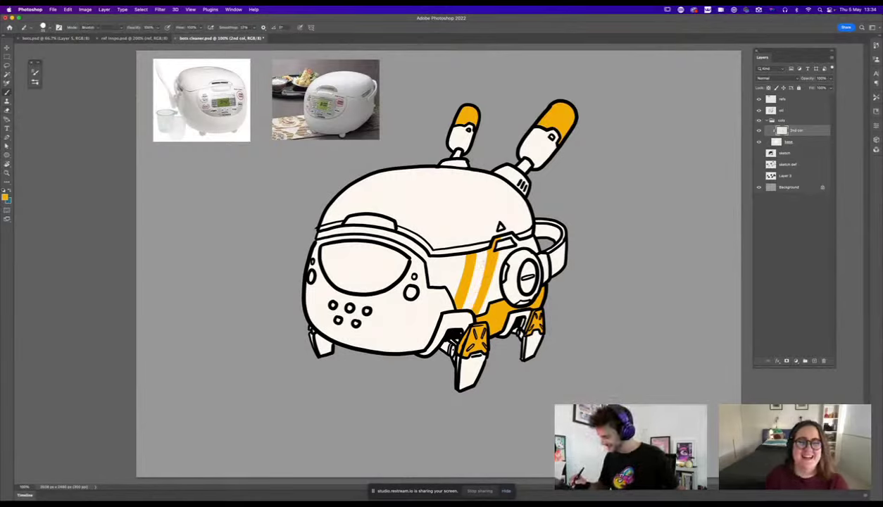
left_click_drag(472, 249, 459, 315)
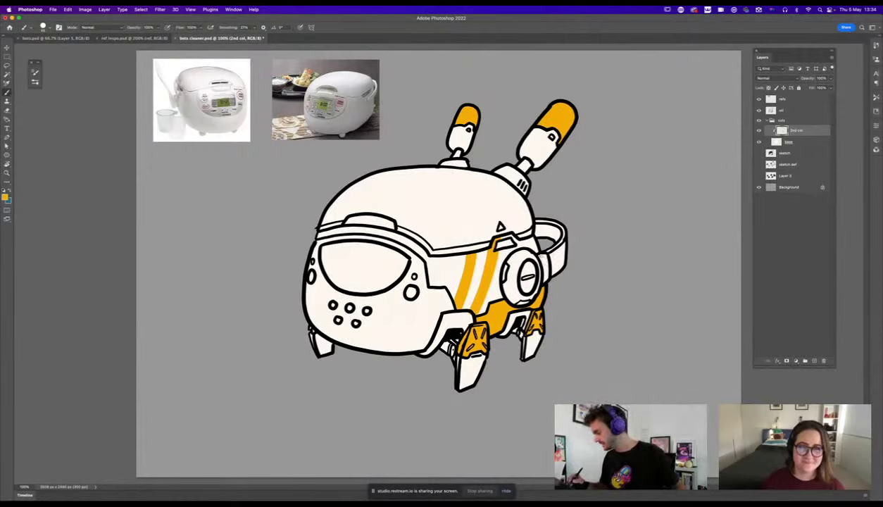
mouse_move(545, 257)
left_mouse_down()
mouse_move(546, 278)
mouse_move(544, 262)
left_mouse_up()
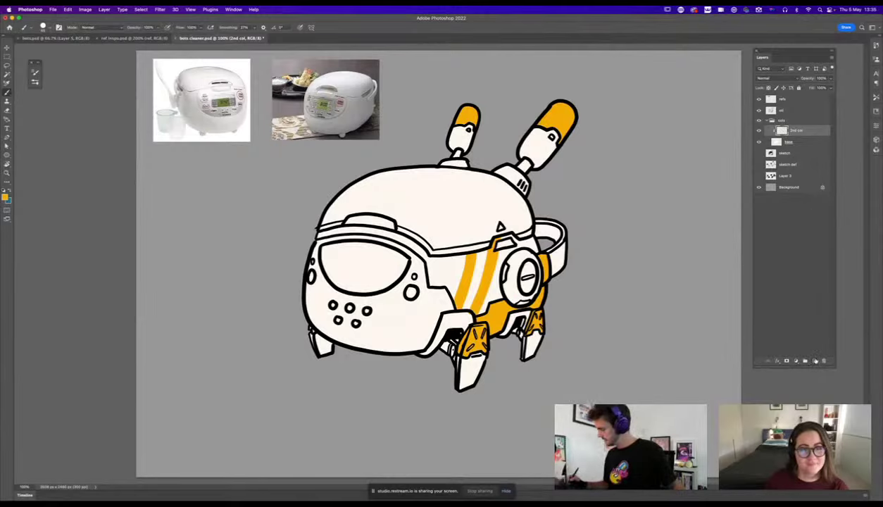
Add a clipped layer between "2nd col" and the base, and fill the lassoed side panel area with teal.
left_click(814, 361)
left_click_drag(800, 140, 802, 157)
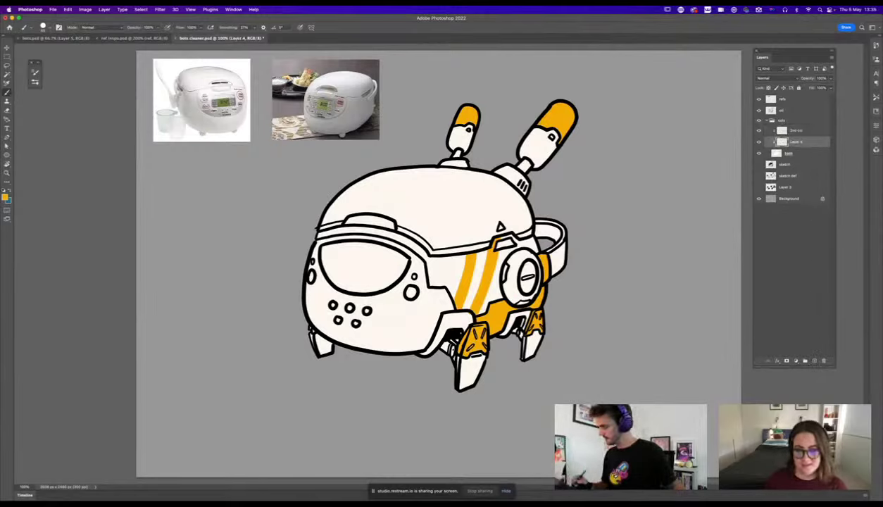
key("l")
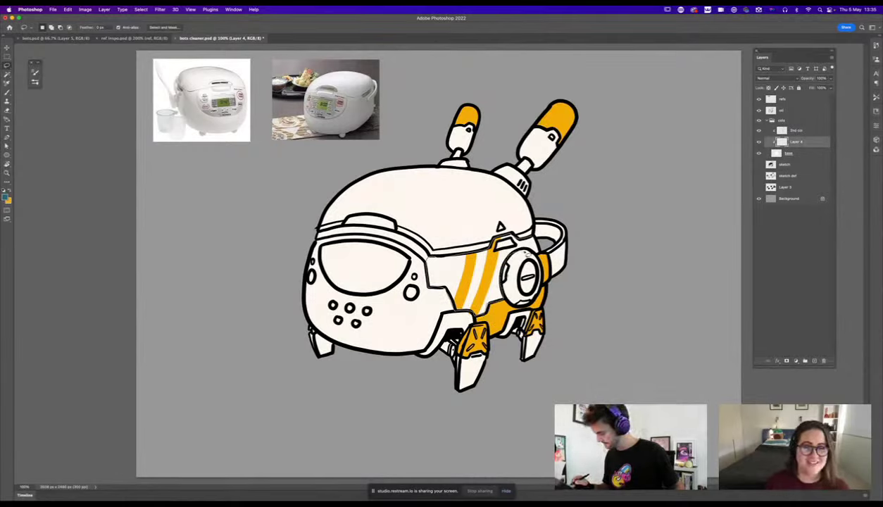
mouse_move(527, 255)
left_mouse_down()
mouse_move(533, 249)
mouse_move(500, 249)
left_mouse_up()
key("alt+BackSpace")
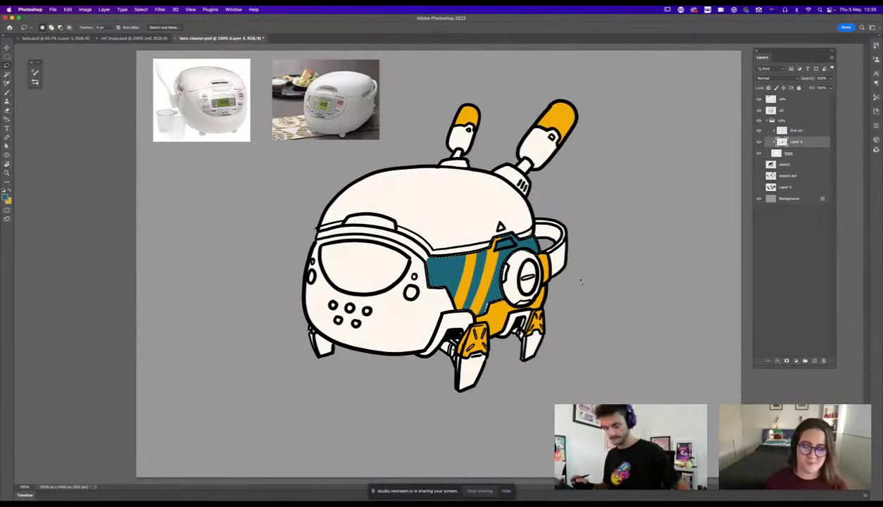
Paint the band along the lid's front rim teal and clear the teal from the small bracket above the side panel.
key("b")
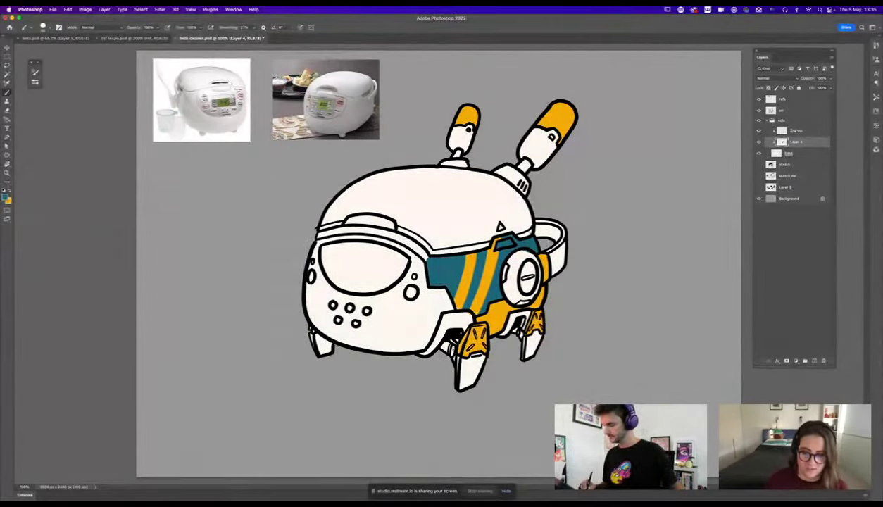
mouse_move(419, 252)
left_mouse_down()
mouse_move(395, 233)
mouse_move(311, 232)
mouse_move(394, 224)
left_mouse_up()
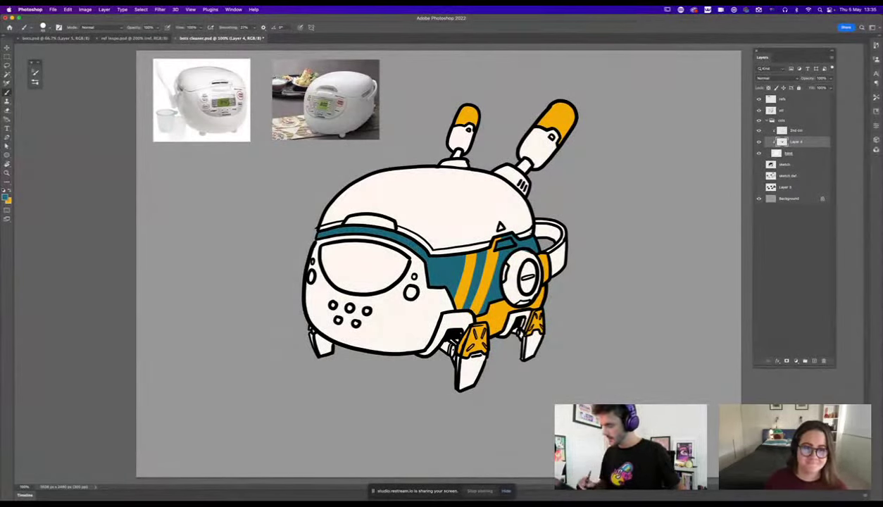
key("l")
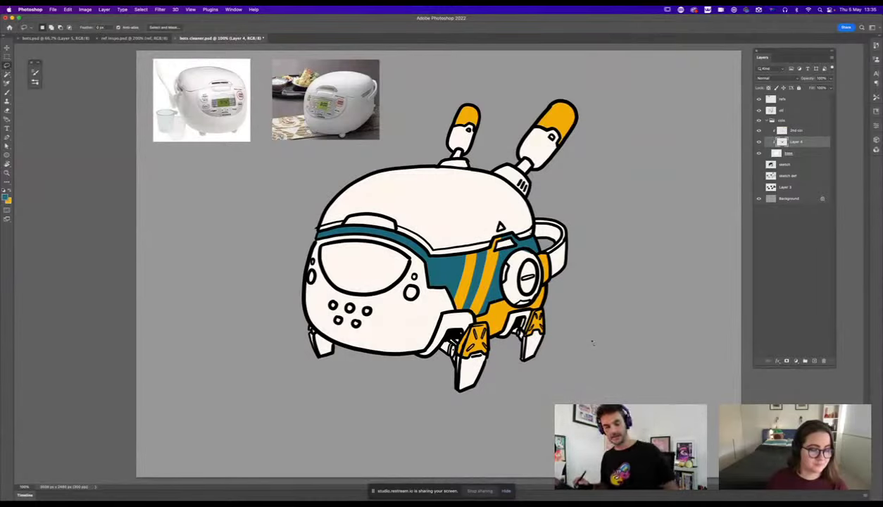
key("f")
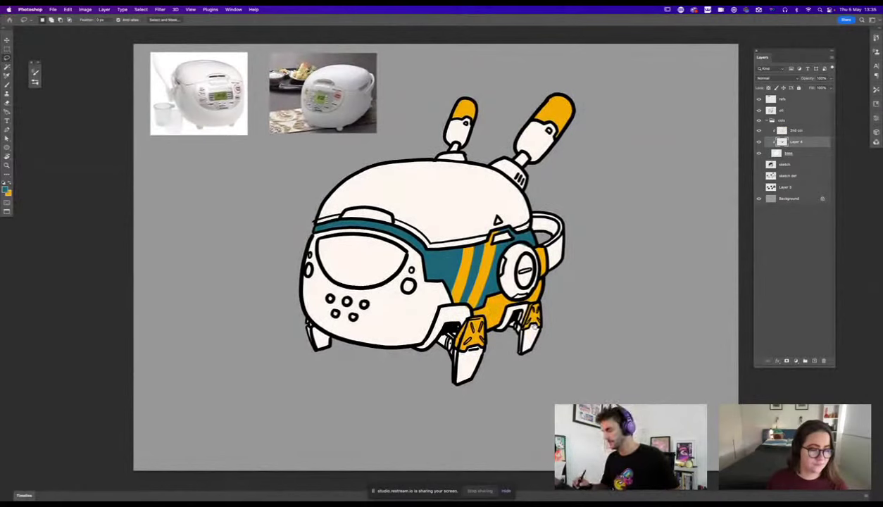
key("b")
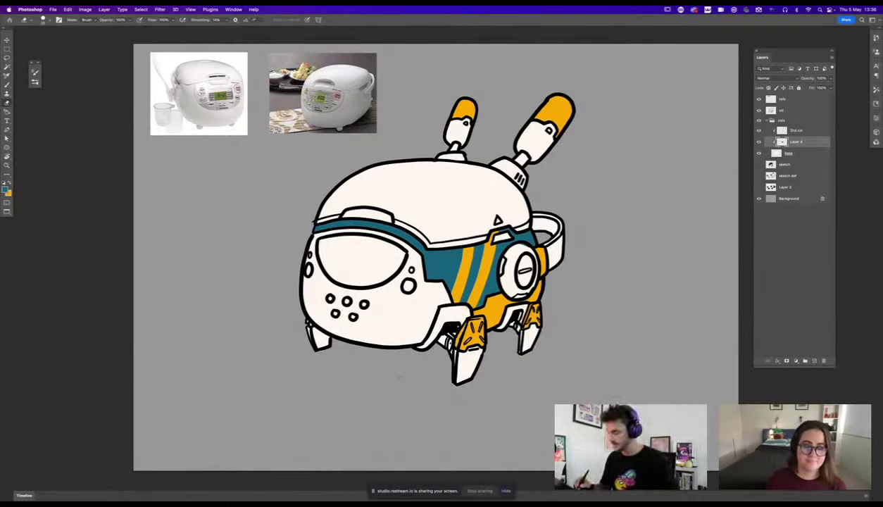
Try painting the front leg's housing teal on the "2nd col" layer, and undo the strokes.
left_click(789, 131)
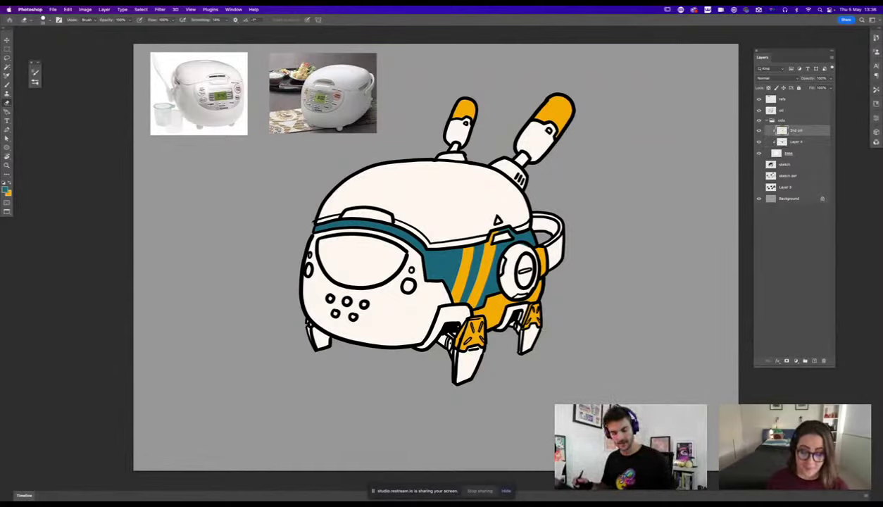
key("b")
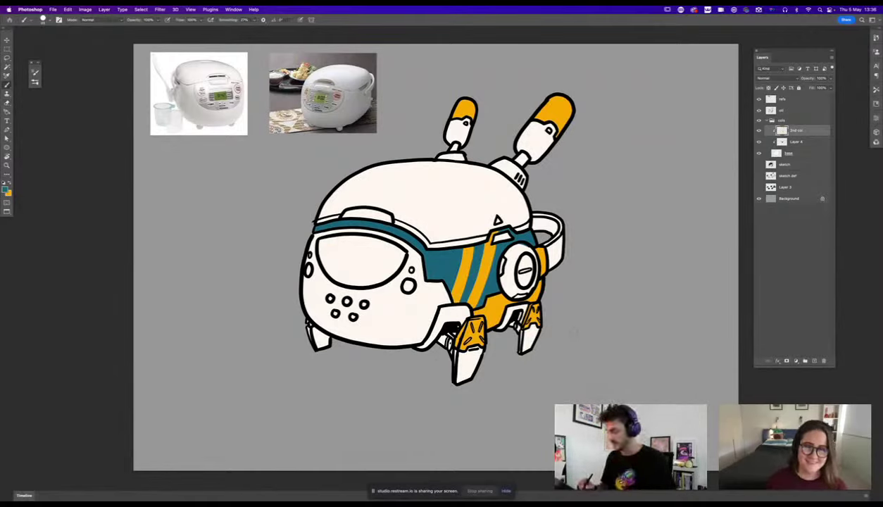
left_click_drag(410, 341, 428, 319)
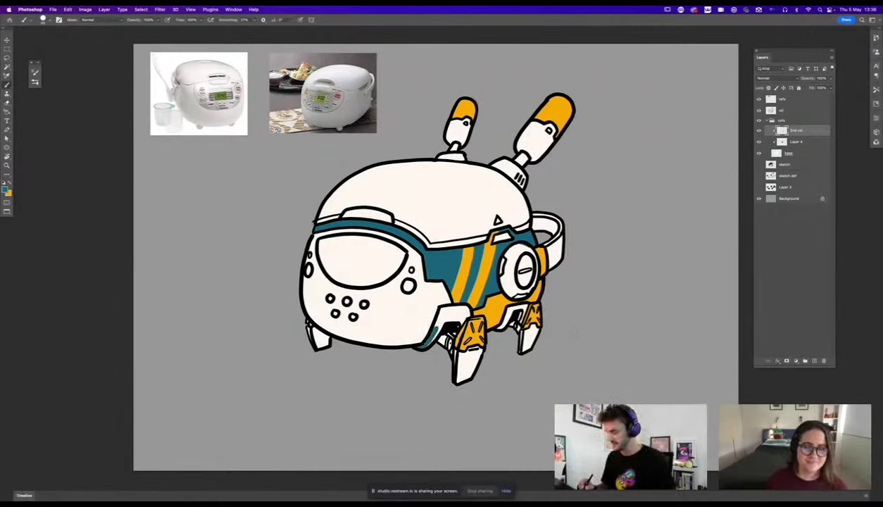
key("ctrl+z")
key("ctrl+z")
Paint the housings above the front and rear legs teal on Layer 4.
left_click(787, 142)
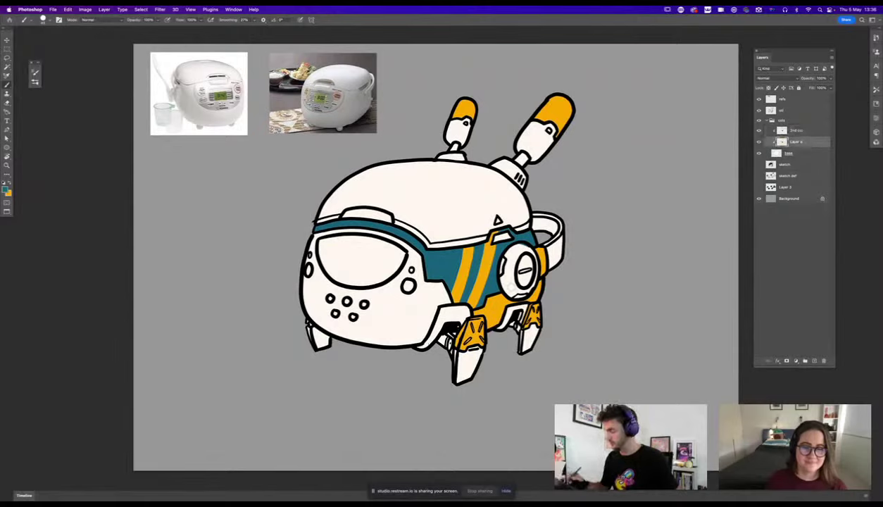
mouse_move(410, 341)
left_mouse_down()
mouse_move(434, 300)
mouse_move(462, 307)
mouse_move(451, 318)
mouse_move(437, 310)
left_mouse_up()
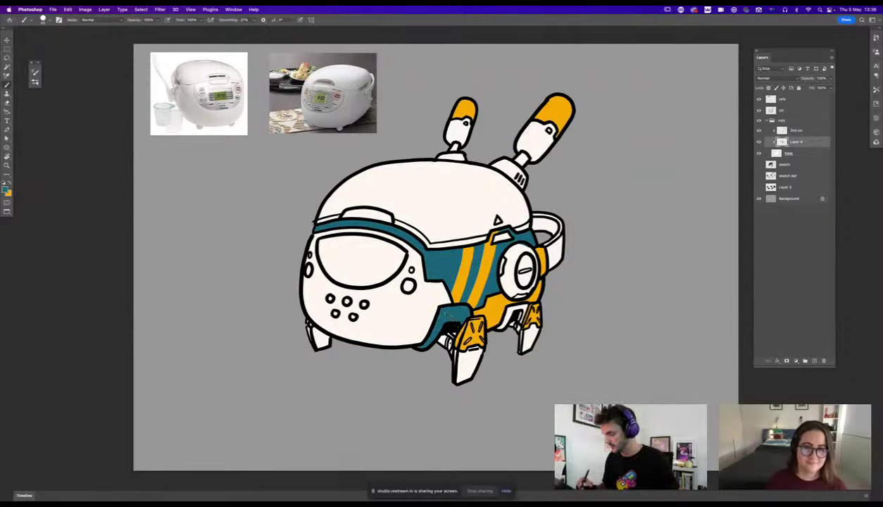
mouse_move(485, 323)
left_mouse_down()
mouse_move(499, 301)
mouse_move(512, 306)
left_mouse_up()
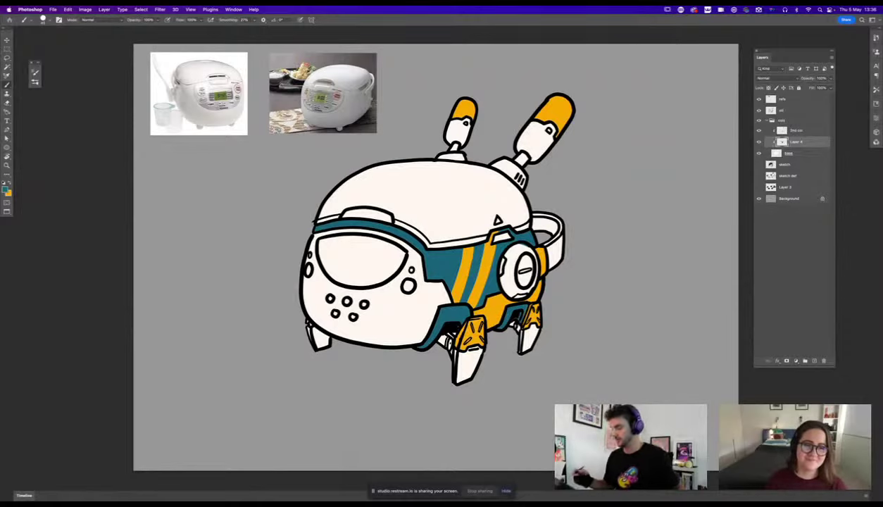
Paint the lower sections of both antennas teal, below their orange tips.
left_click_drag(549, 316, 593, 323)
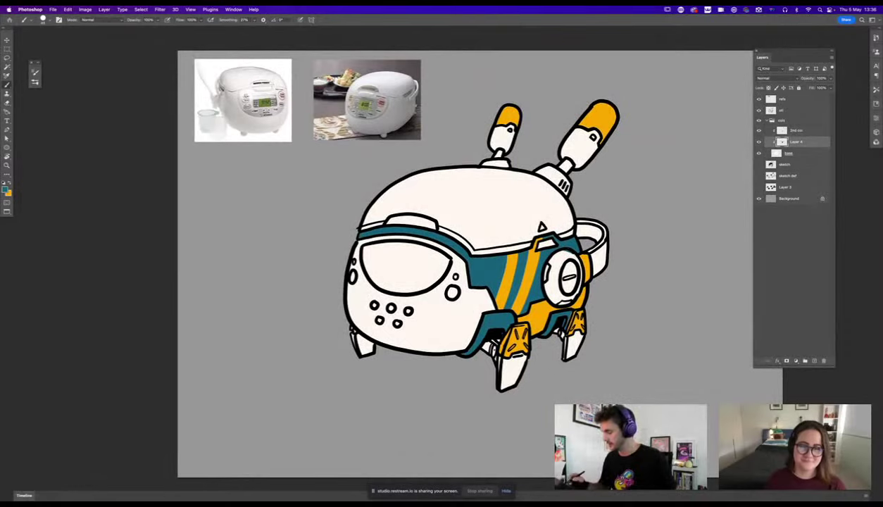
left_click_drag(600, 265, 577, 288)
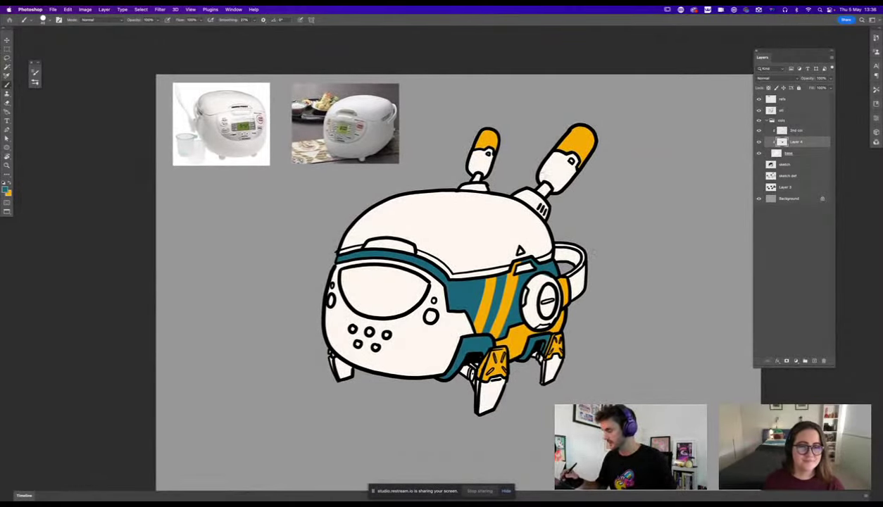
mouse_move(532, 177)
left_mouse_down()
mouse_move(546, 151)
mouse_move(560, 154)
mouse_move(561, 171)
mouse_move(548, 183)
mouse_move(540, 168)
mouse_move(547, 156)
mouse_move(555, 172)
mouse_move(557, 161)
mouse_move(549, 179)
left_mouse_up()
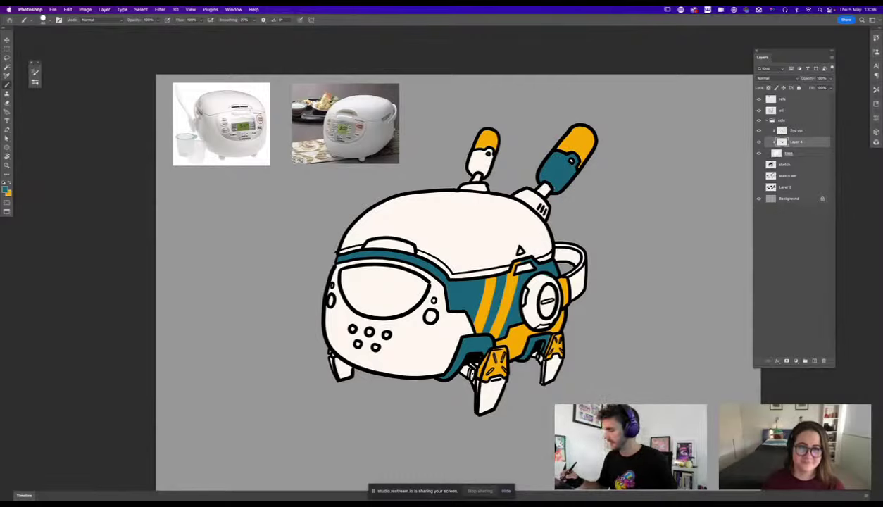
mouse_move(481, 147)
left_mouse_down()
mouse_move(465, 150)
mouse_move(462, 169)
mouse_move(481, 153)
mouse_move(466, 165)
left_mouse_up()
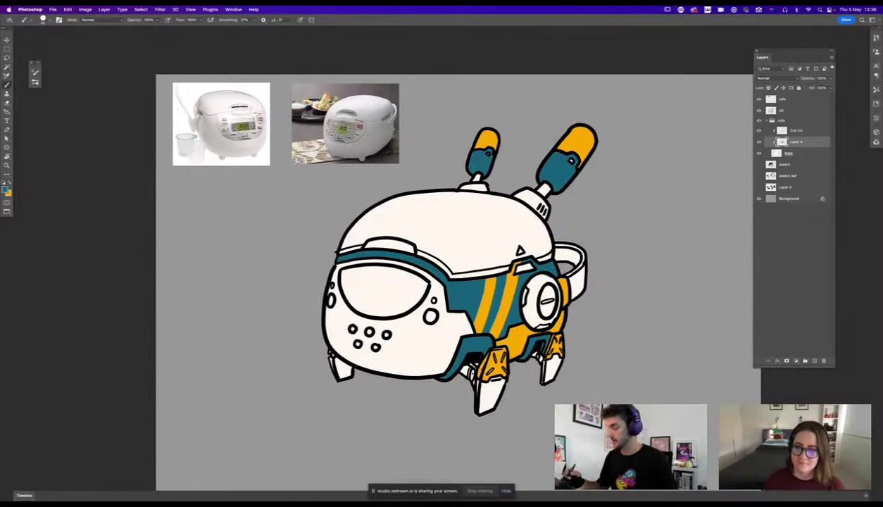
Add a new layer above "2nd col" and clip it to the base along with the other colour layers.
left_click_drag(599, 310, 536, 315)
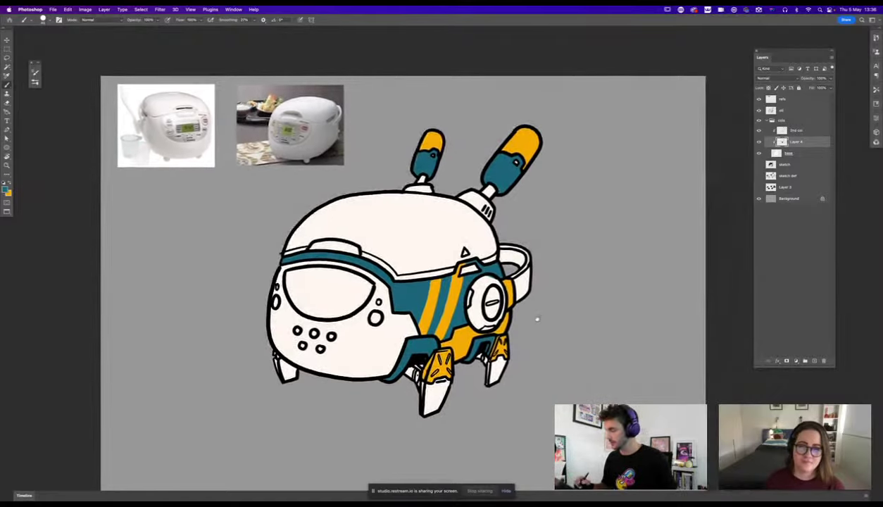
key("super+minus")
key("super+minus")
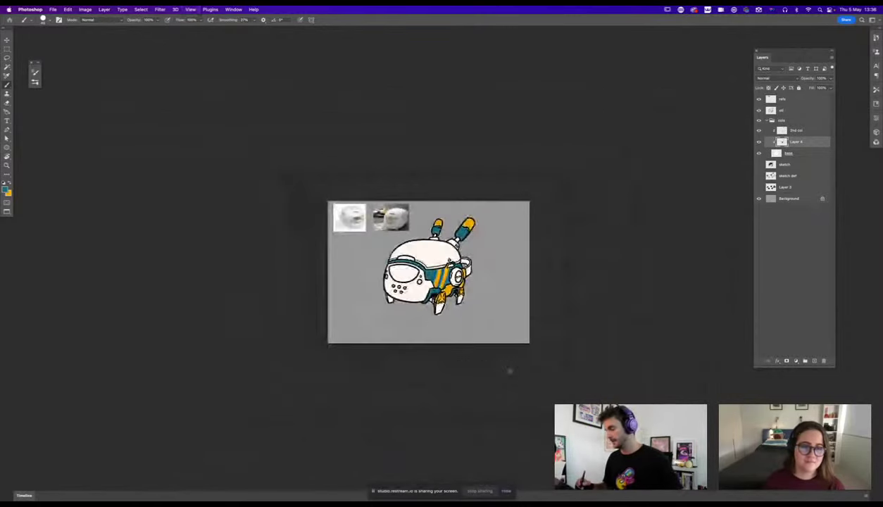
key("super+equal")
key("super+equal")
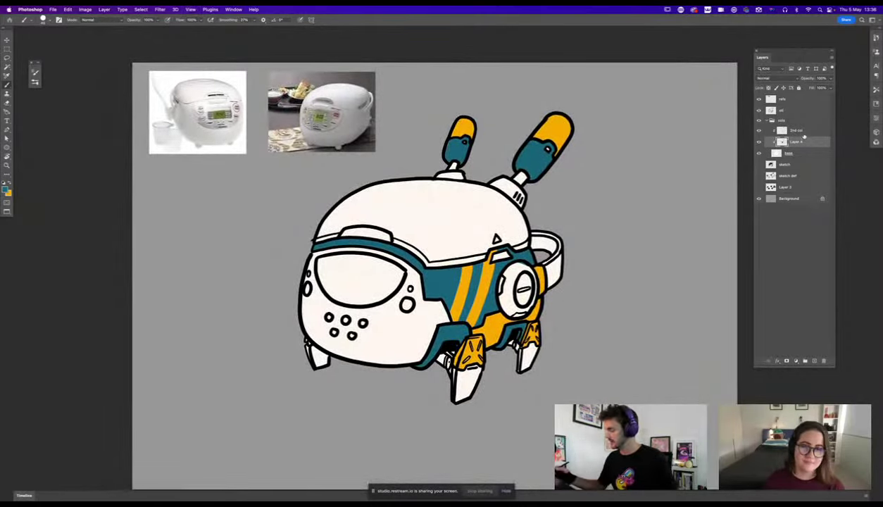
left_click(794, 131)
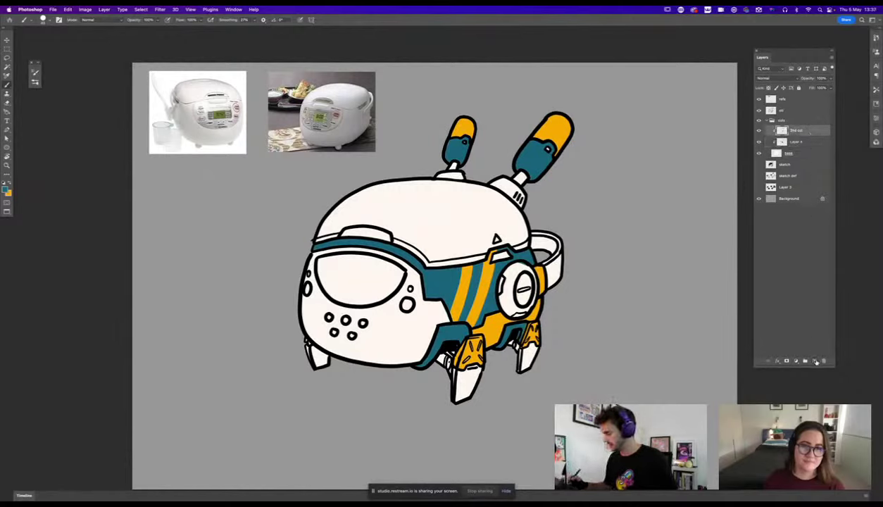
left_click(816, 362)
left_click(808, 135, "alt")
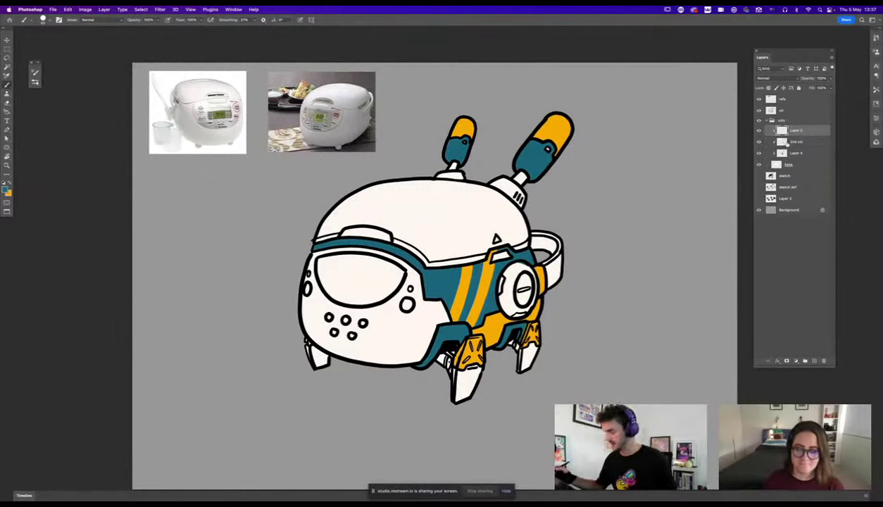
Set the foreground colour to a very dark blue and get the Lasso tool ready on the new clipped layer.
left_click(6, 189)
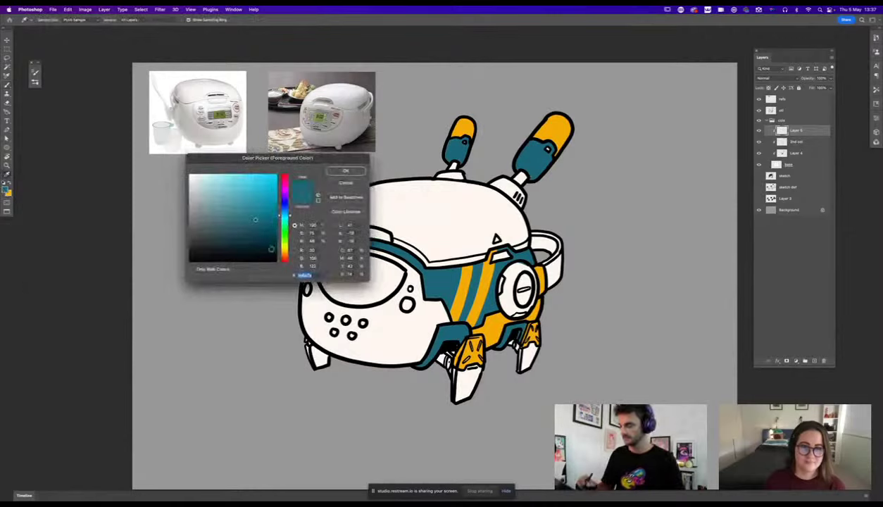
key("Return")
key("l")
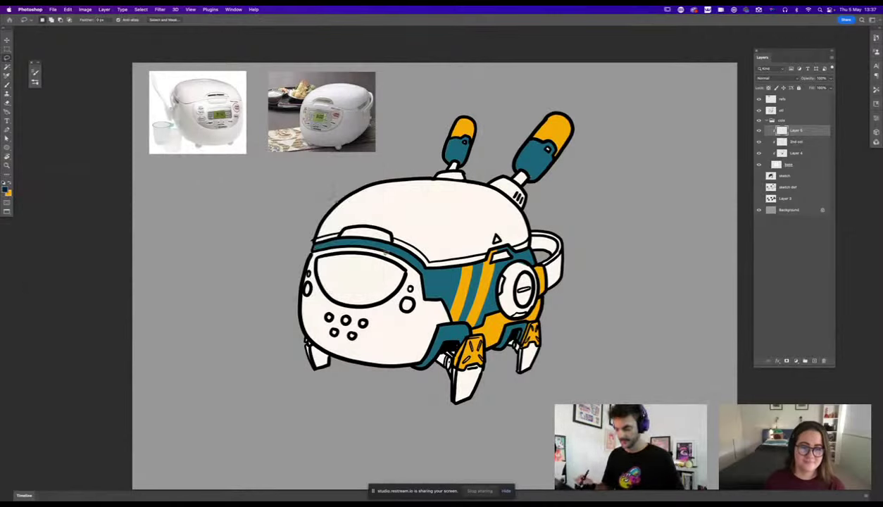
Fill the whole visor area with the very dark blue on the new clipped layer and clear the selection.
mouse_move(405, 286)
left_mouse_down()
mouse_move(371, 304)
mouse_move(333, 303)
mouse_move(310, 266)
mouse_move(326, 250)
mouse_move(372, 250)
mouse_move(398, 259)
mouse_move(415, 297)
left_mouse_up()
key("alt+BackSpace")
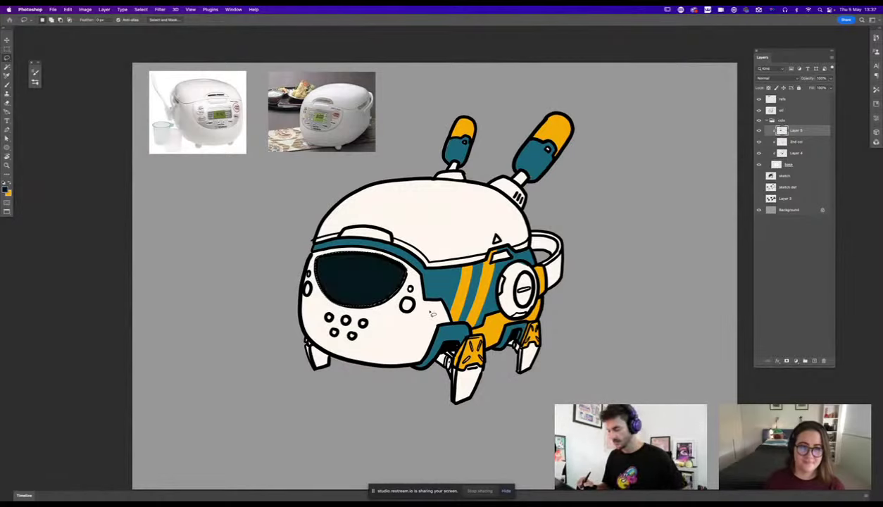
key("super+d")
key("b")
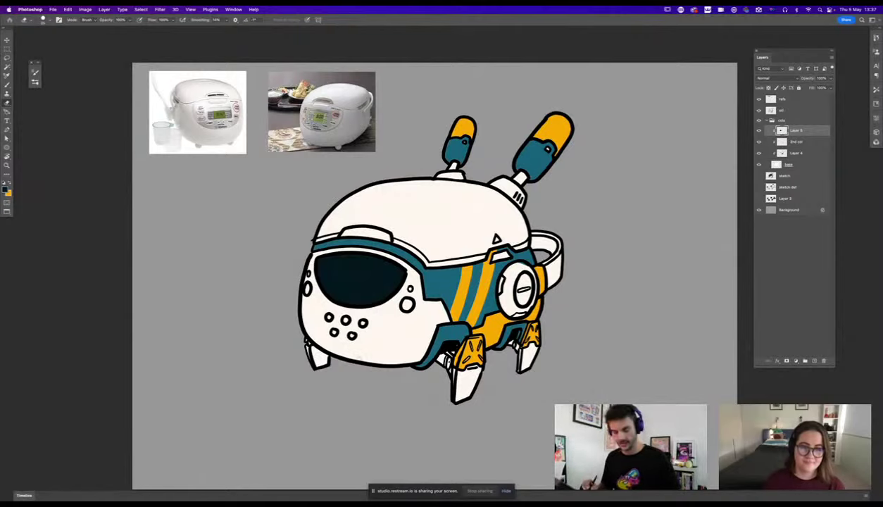
Paint an orange panel below the visor around the five small holes, using the antenna orange on the "2nd col" layer.
key("b")
left_click_drag(595, 347, 609, 337)
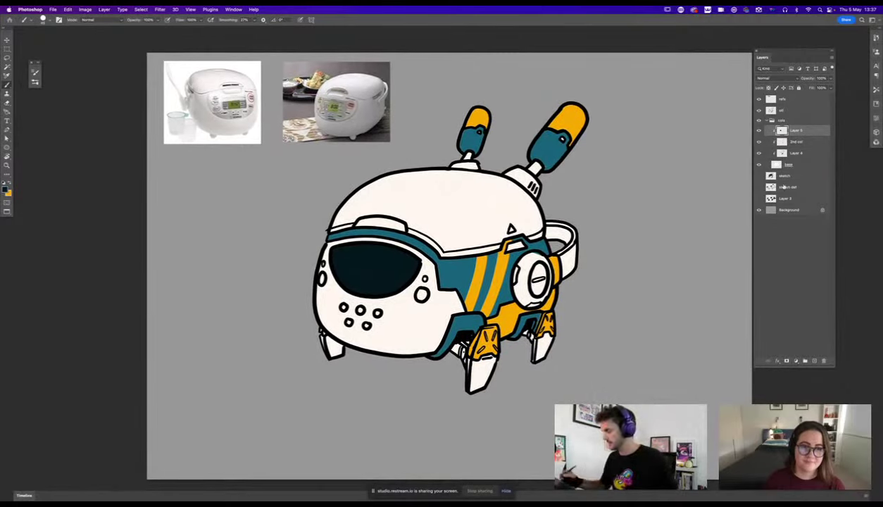
left_click(800, 143)
left_click(563, 120, "alt")
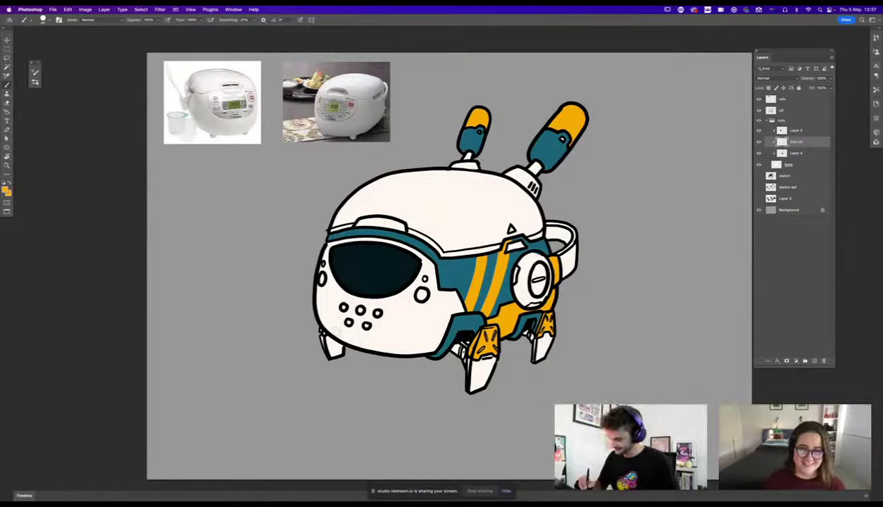
mouse_move(329, 331)
left_mouse_down()
mouse_move(328, 290)
mouse_move(342, 284)
mouse_move(388, 330)
mouse_move(394, 350)
left_mouse_up()
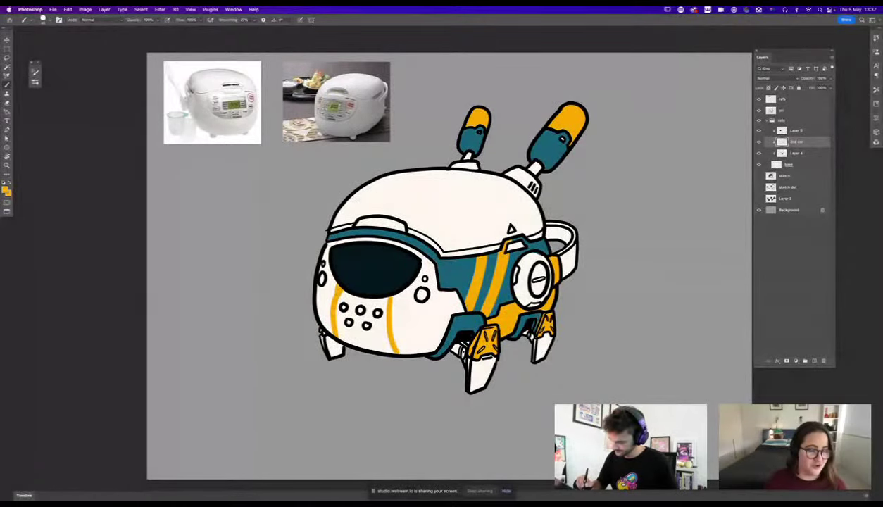
mouse_move(336, 334)
left_mouse_down()
mouse_move(339, 288)
mouse_move(342, 335)
left_mouse_up()
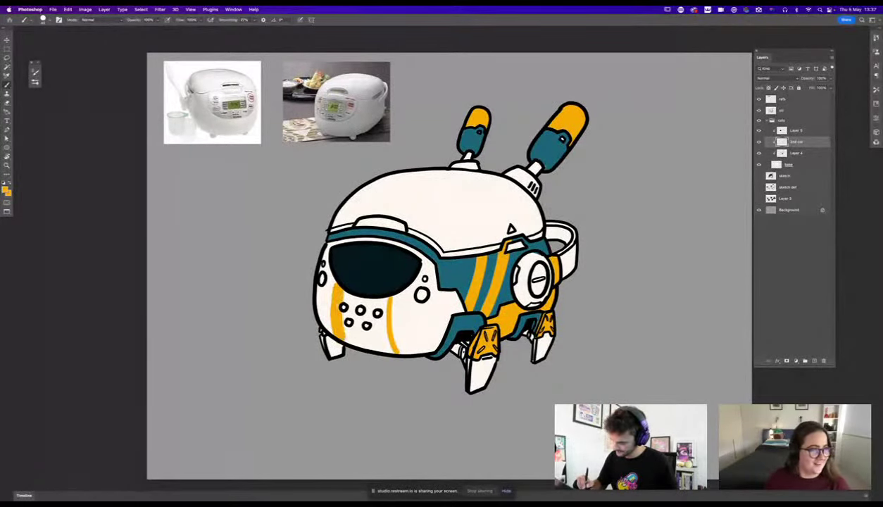
mouse_move(324, 283)
left_mouse_down()
mouse_move(323, 317)
mouse_move(378, 344)
mouse_move(366, 292)
mouse_move(338, 306)
mouse_move(345, 333)
mouse_move(352, 293)
left_mouse_up()
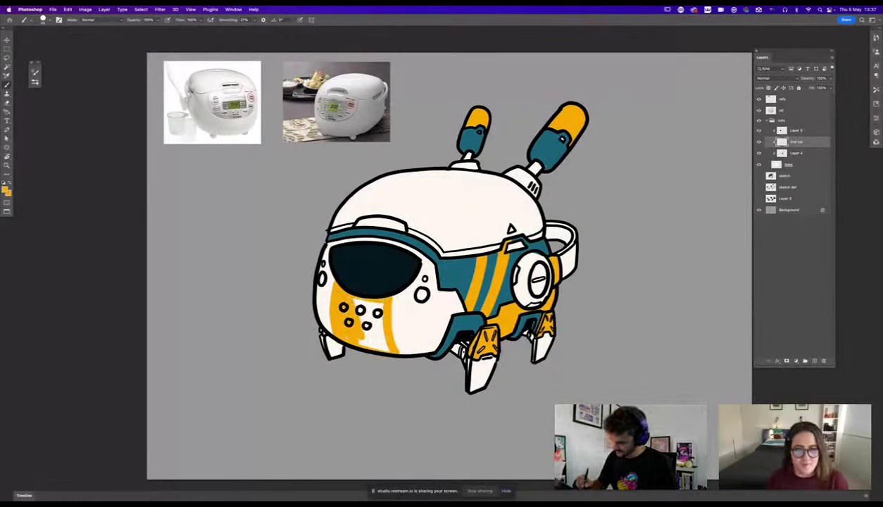
mouse_move(355, 330)
left_mouse_down()
mouse_move(372, 294)
mouse_move(378, 336)
mouse_move(368, 341)
mouse_move(369, 326)
mouse_move(359, 338)
left_mouse_up()
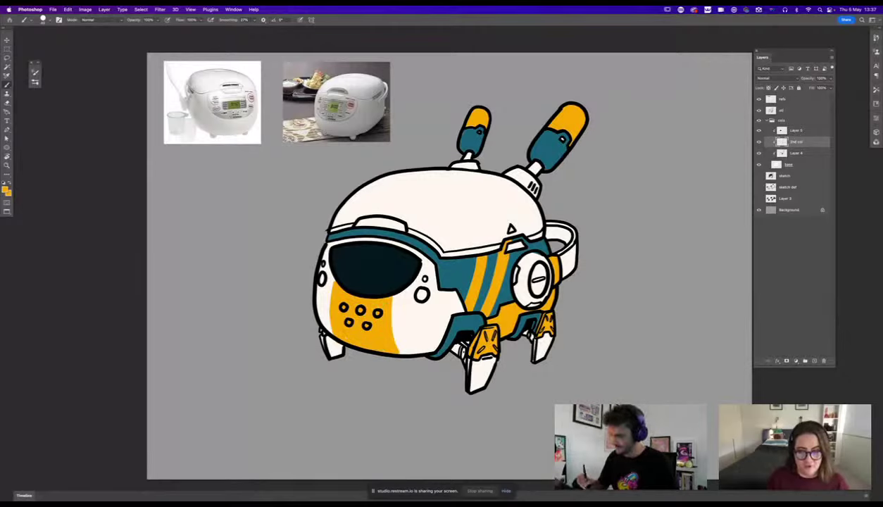
Clean up both side edges of the orange face panel and flare its right edge outward at the bottom.
key("e")
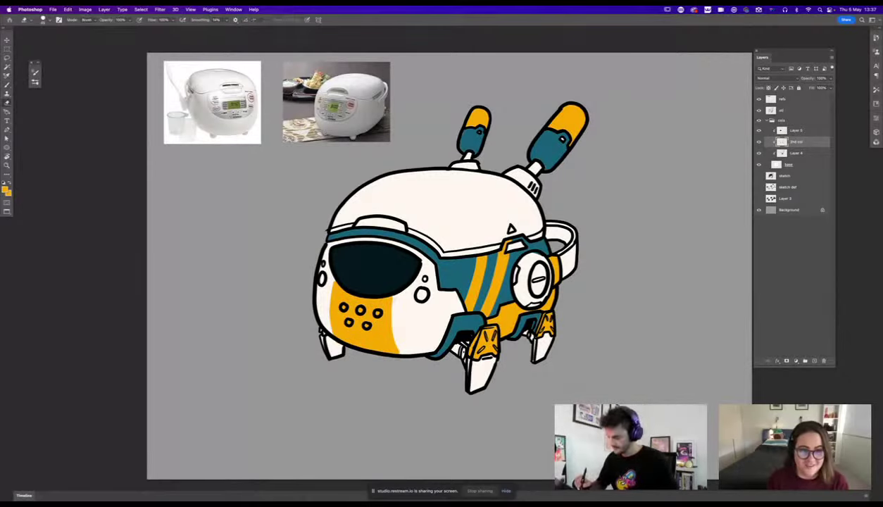
left_click_drag(384, 289, 386, 346)
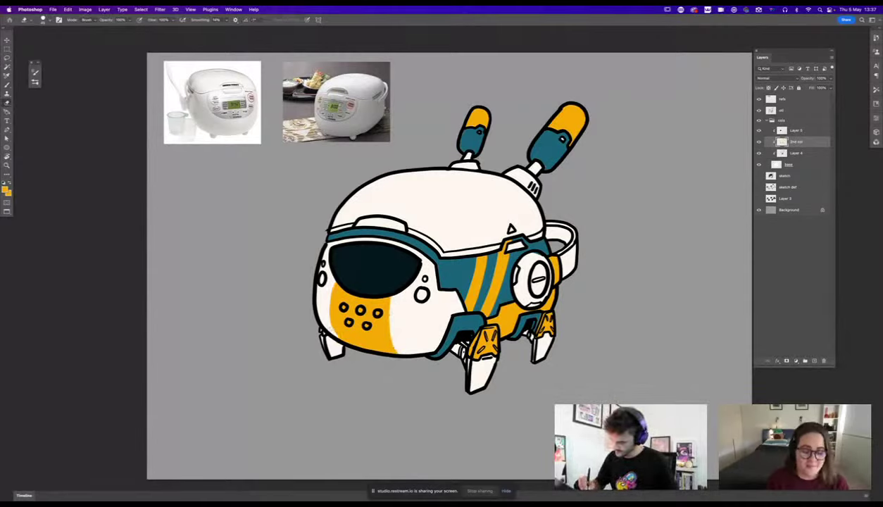
left_click_drag(330, 287, 331, 321)
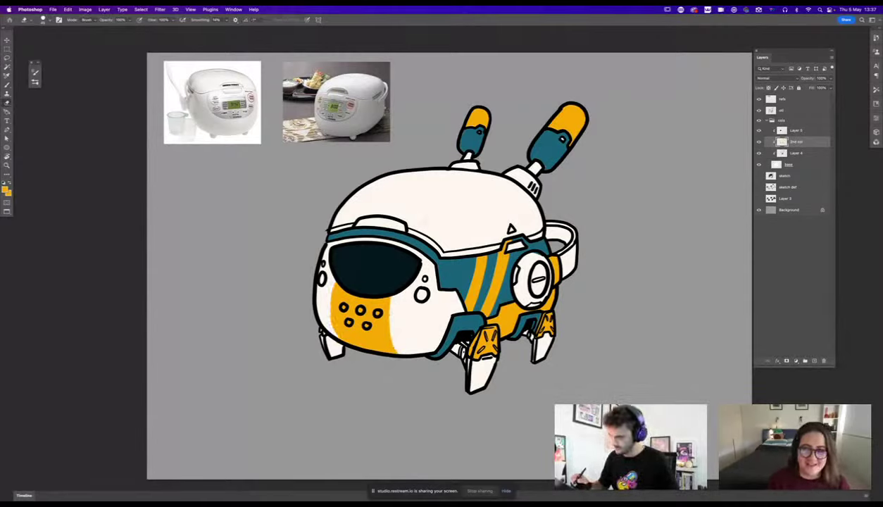
left_click_drag(381, 289, 380, 331)
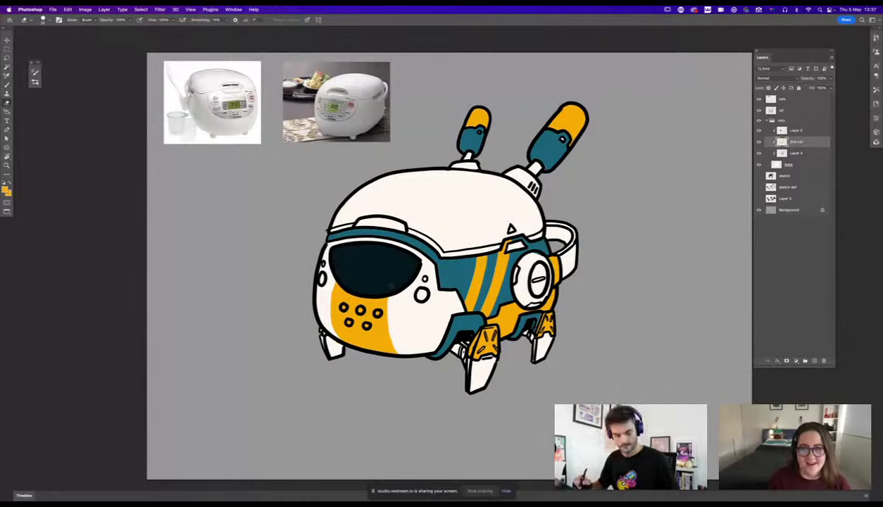
key("b")
left_click_drag(382, 290, 394, 348)
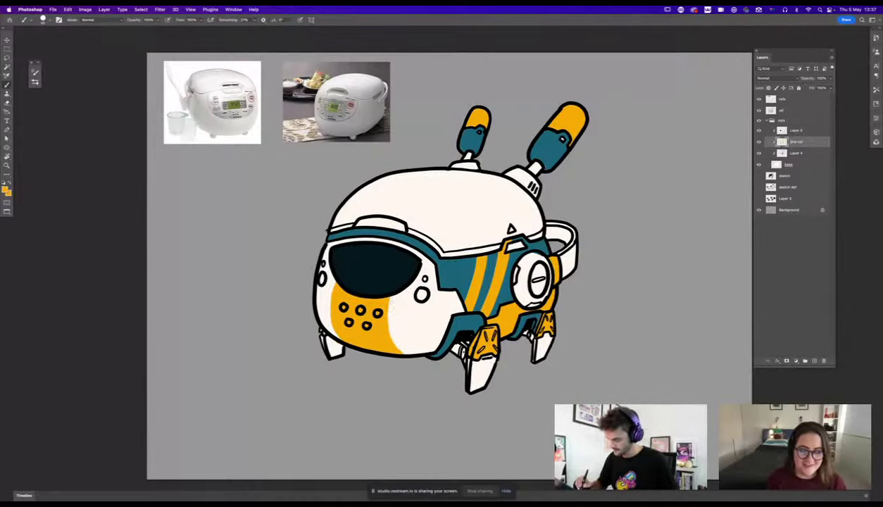
Turn the base layer cool grey with a Hue/Saturation adjustment, hue +180 and lightness about -28.
key("super+minus")
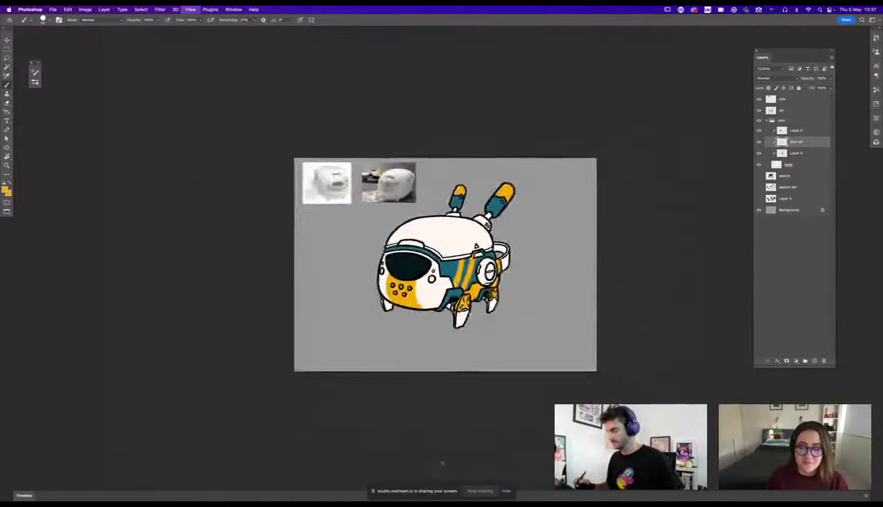
key("super+minus")
key("super+plus")
key("super+plus")
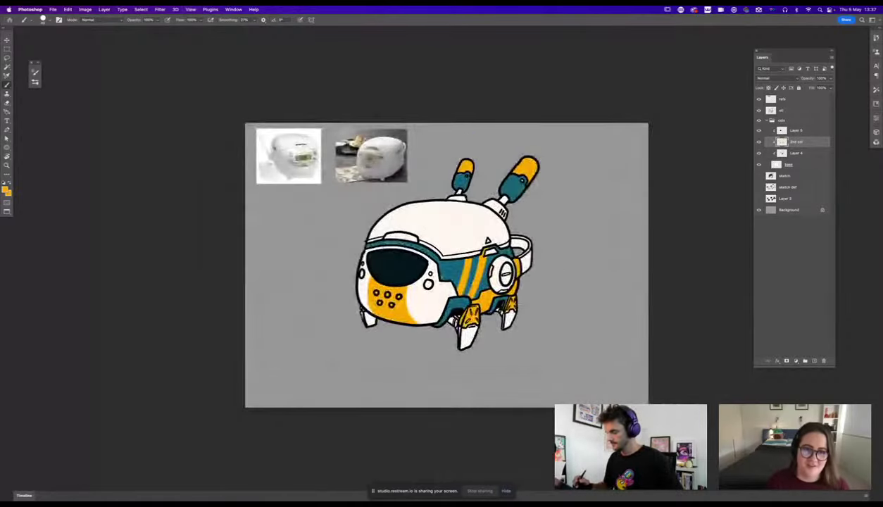
key("super+plus")
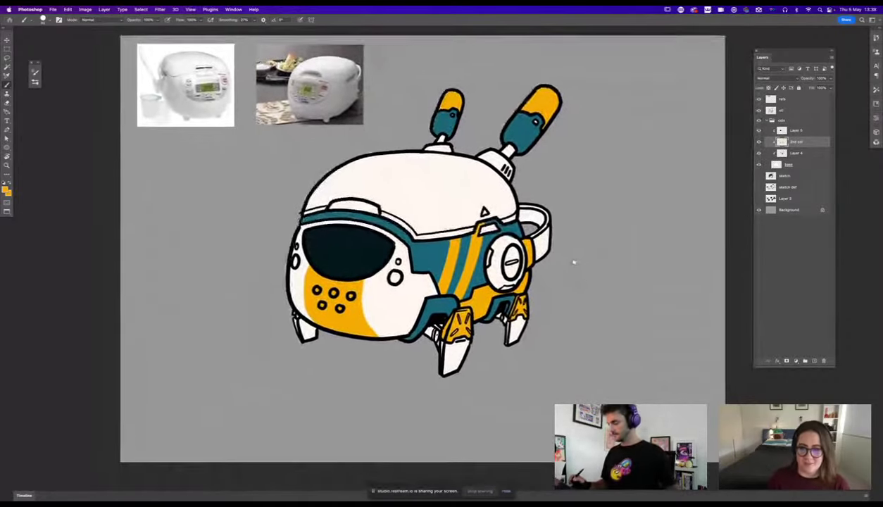
left_click_drag(550, 313, 531, 330)
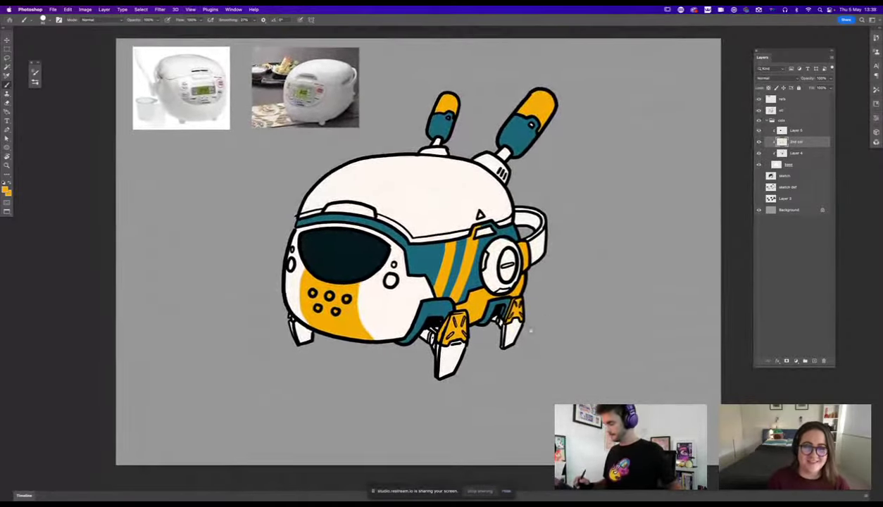
left_click(801, 167)
key("super+u")
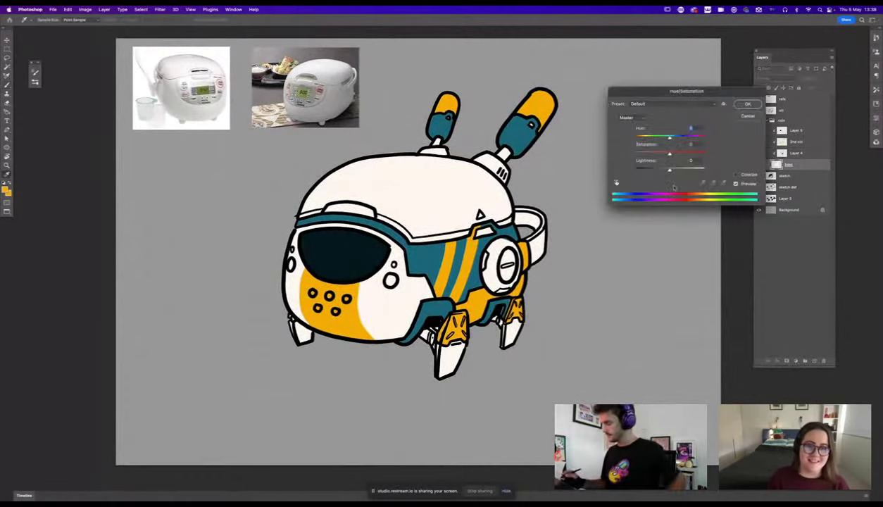
left_click_drag(669, 171, 659, 171)
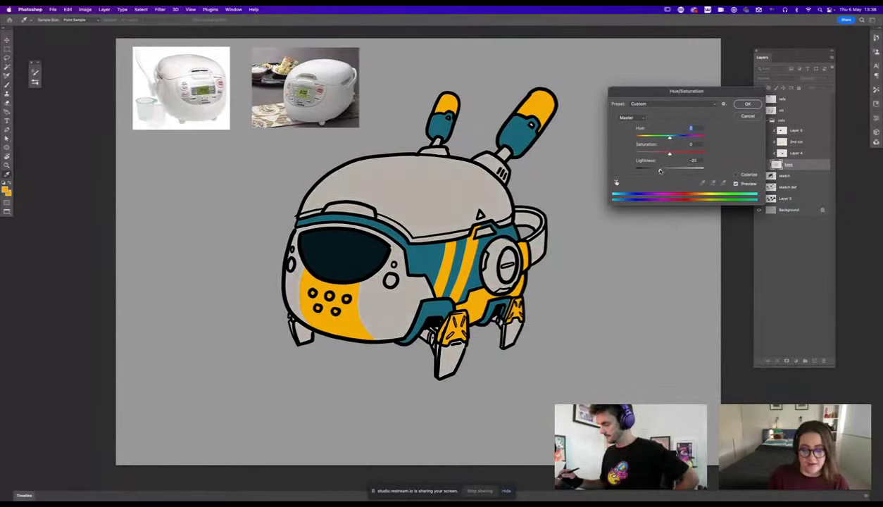
left_click_drag(663, 138, 704, 139)
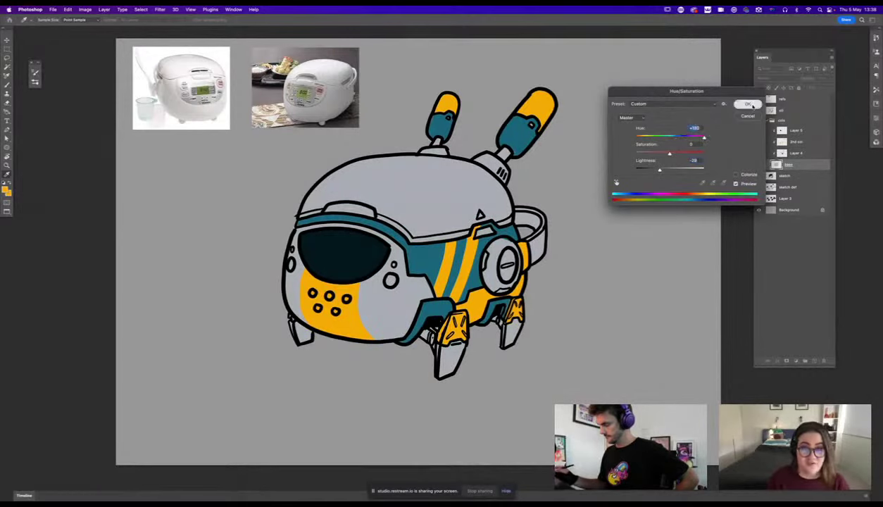
left_click(747, 104)
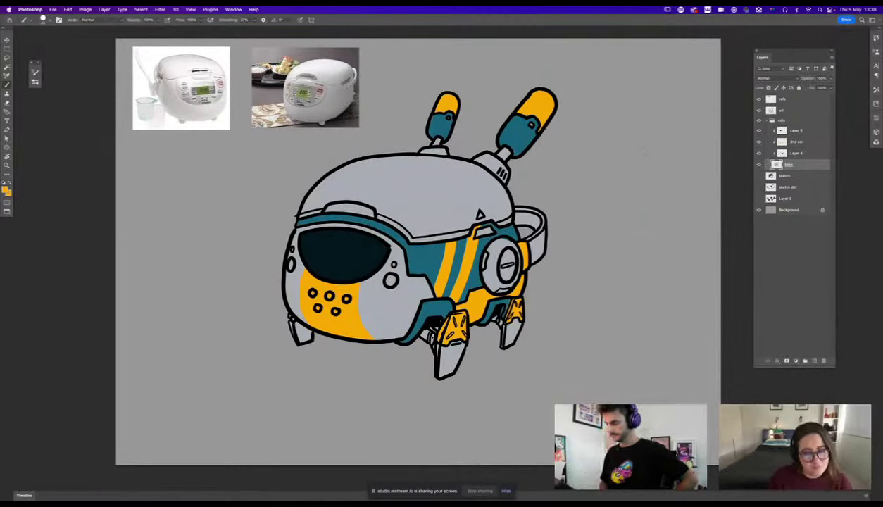
Sample the teal accent as the foreground colour and check the recoloured robot from a distance.
key("i")
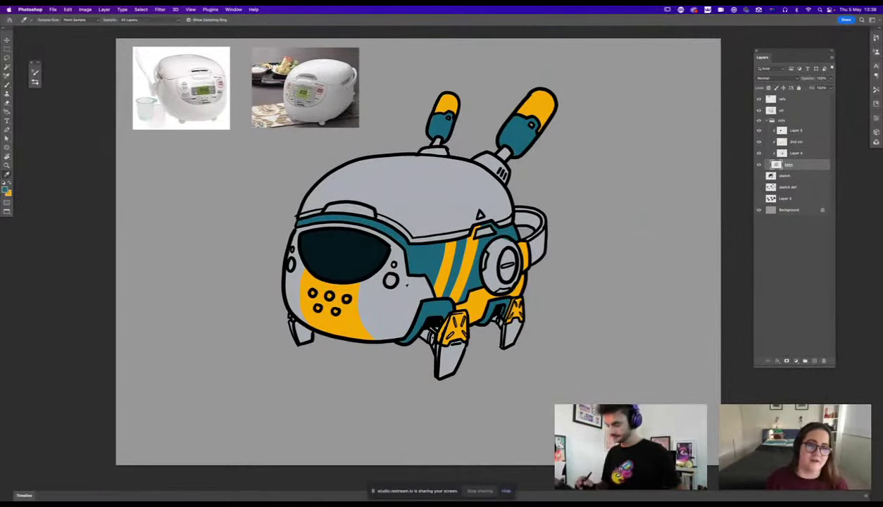
key("b")
key("super+minus")
key("super+minus")
key("super+minus")
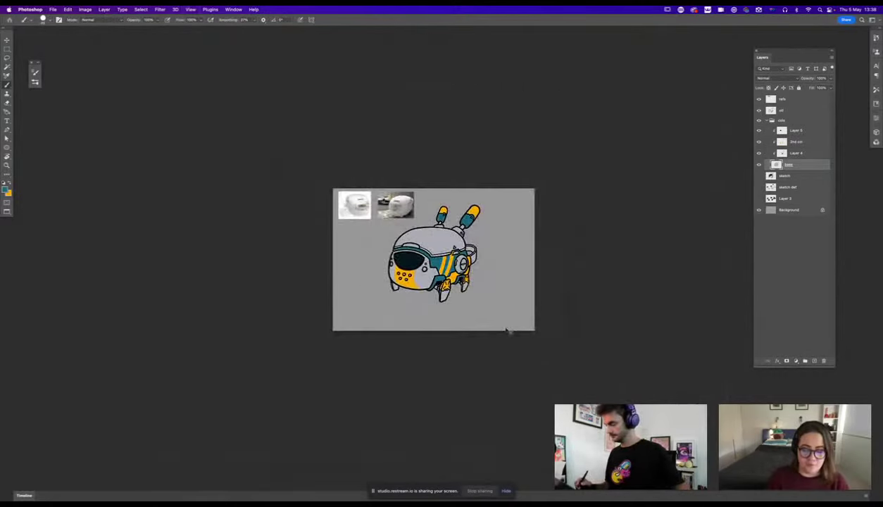
key("super+plus")
key("super+plus")
left_click_drag(568, 249, 590, 240)
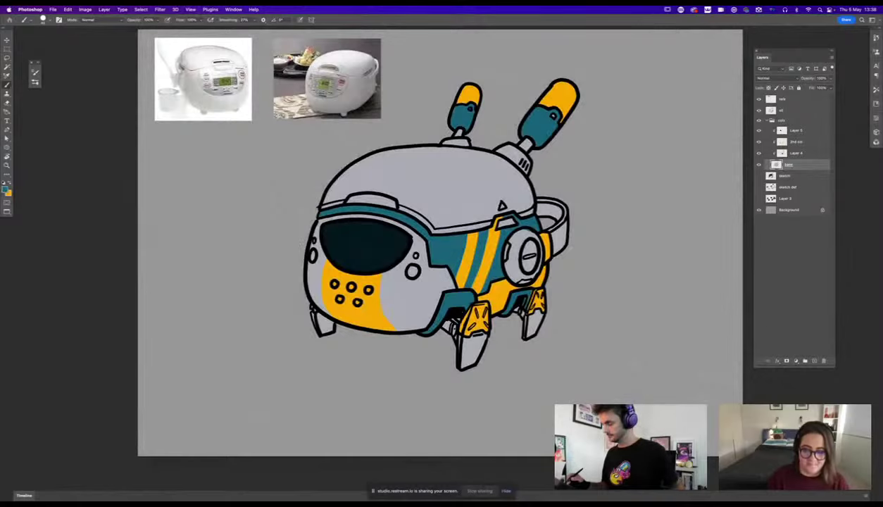
left_click_drag(585, 256, 538, 257)
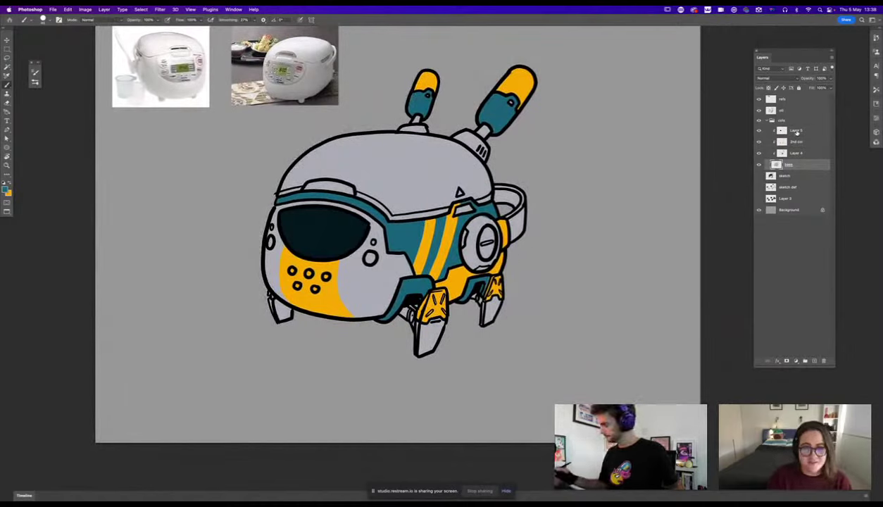
Add a new layer above the dark visor layer and set the foreground colour to a bright cyan.
left_click(796, 131)
left_click(815, 361)
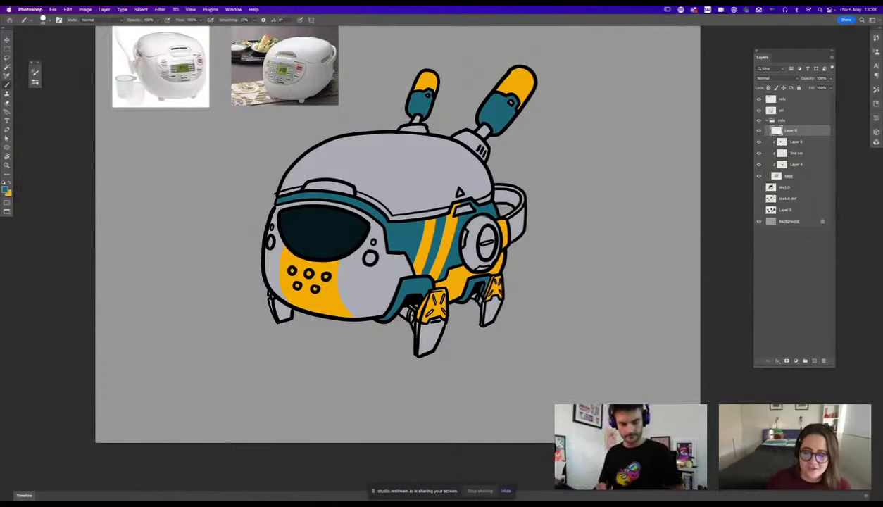
left_click(8, 189)
left_click(285, 220)
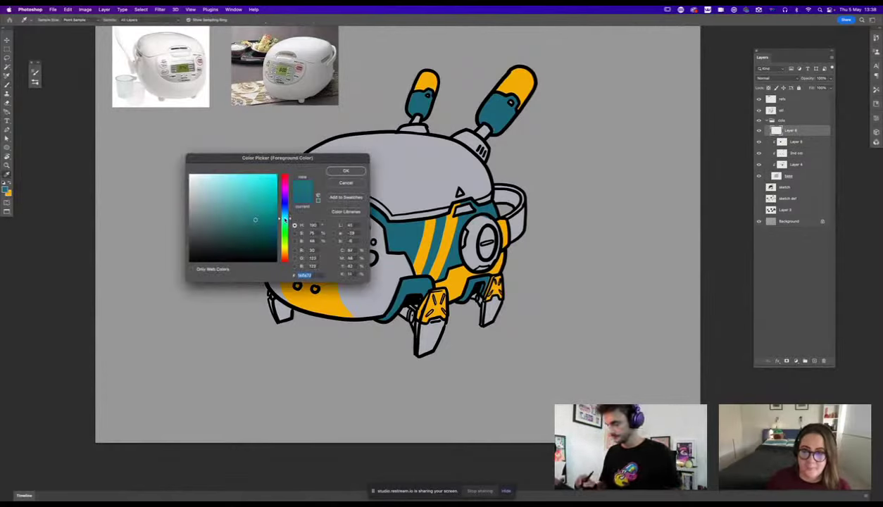
left_click(345, 170)
Paint a short cyan bar in the visor's upper left, undoing the unwanted strokes.
key("super+equal")
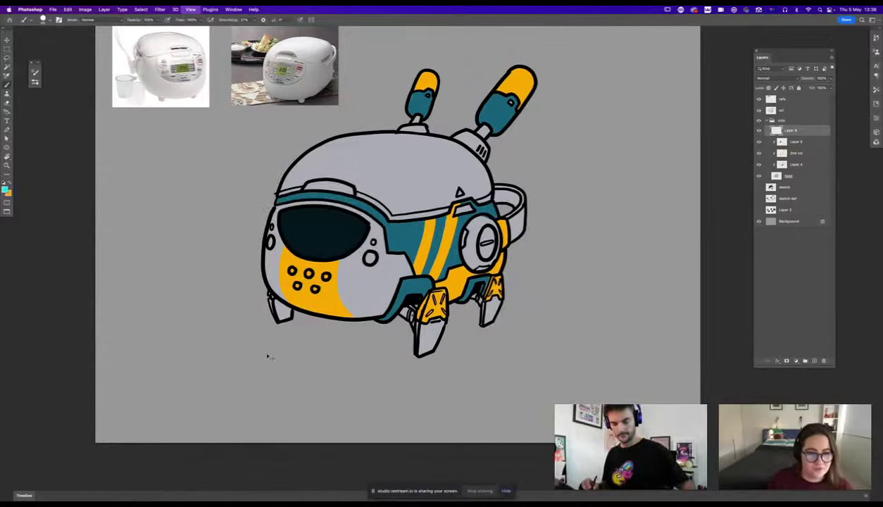
left_click_drag(386, 295, 545, 305)
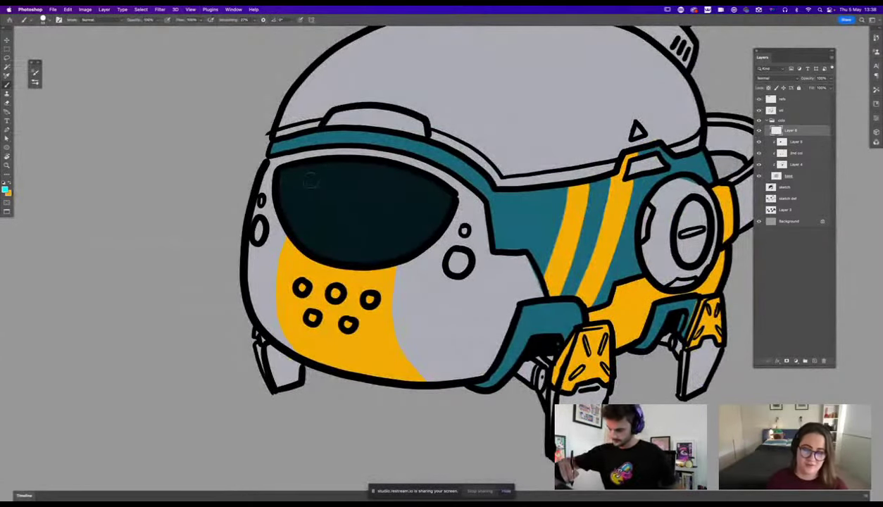
mouse_move(303, 180)
left_mouse_down()
mouse_move(325, 183)
mouse_move(326, 199)
left_mouse_up()
key("ctrl+z")
left_click_drag(290, 202, 328, 205)
key("ctrl+z")
key("ctrl+z")
key("ctrl+z")
key("ctrl+z")
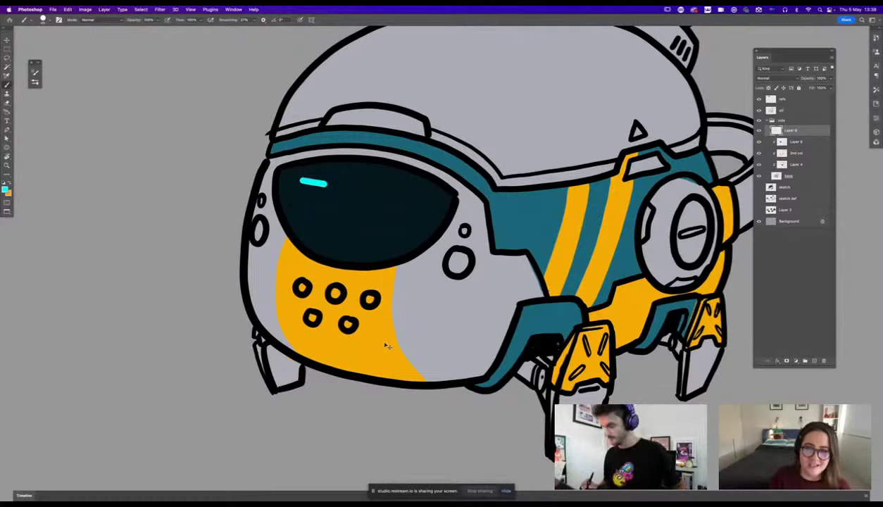
Complete the left eye as a stack of five cyan bars and paint a matching five-bar right eye on the visor.
key("ctrl+plus")
left_click_drag(425, 331, 538, 357)
mouse_move(357, 172)
left_mouse_down()
mouse_move(382, 172)
mouse_move(384, 185)
mouse_move(357, 174)
mouse_move(377, 199)
mouse_move(345, 197)
mouse_move(380, 210)
mouse_move(344, 213)
mouse_move(349, 222)
mouse_move(372, 220)
mouse_move(366, 230)
mouse_move(363, 220)
mouse_move(368, 230)
left_mouse_up()
key("ctrl+z")
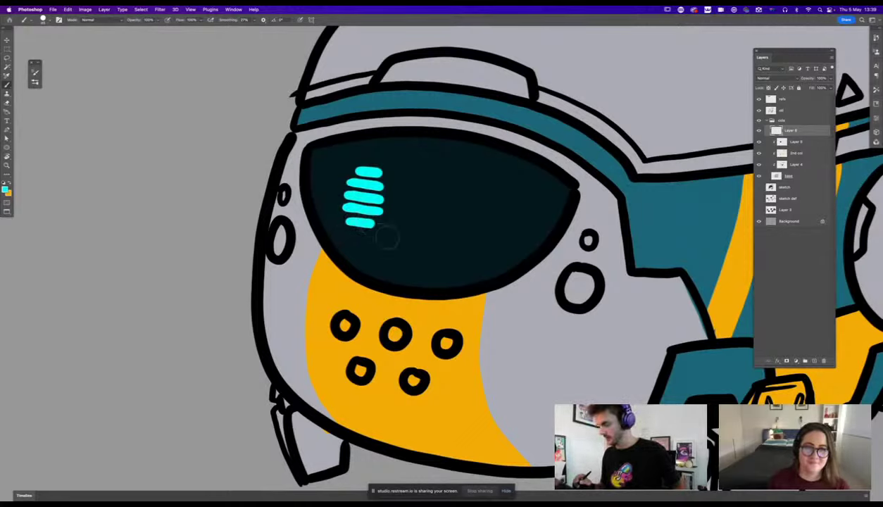
mouse_move(477, 184)
left_mouse_down()
mouse_move(502, 200)
mouse_move(468, 209)
mouse_move(503, 203)
left_mouse_up()
mouse_move(468, 210)
left_mouse_down()
mouse_move(501, 211)
mouse_move(486, 241)
left_mouse_up()
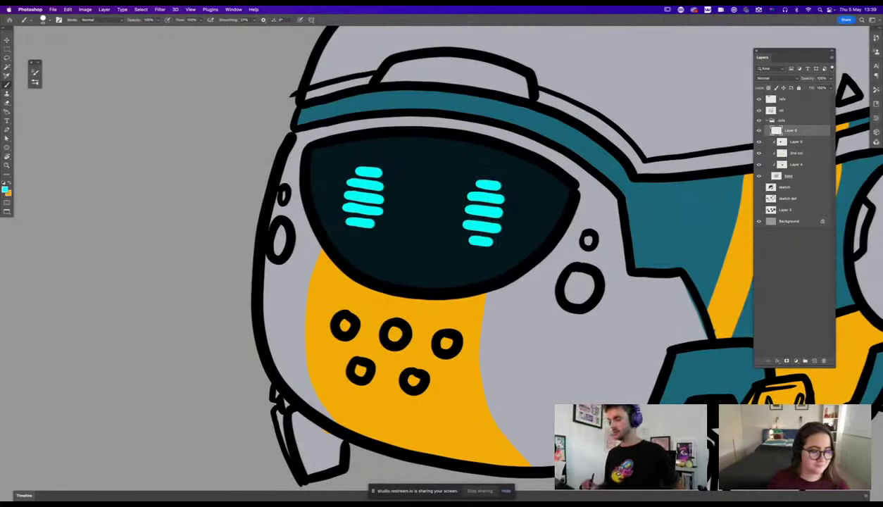
Check how the cyan eyes read on the whole robot and get the Eraser ready.
key("super+minus")
key("super+minus")
key("super+minus")
key("super+minus")
key("super+minus")
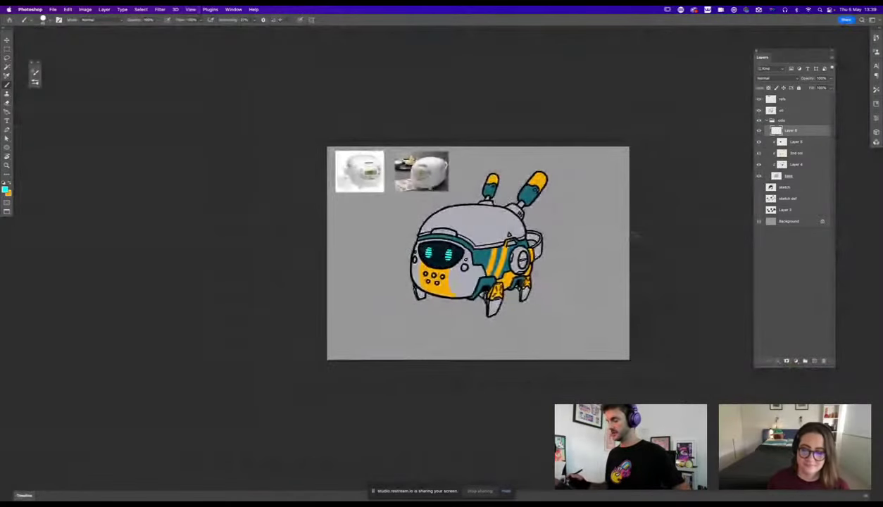
key("super+equal")
key("super+equal")
key("super+equal")
key("super+equal")
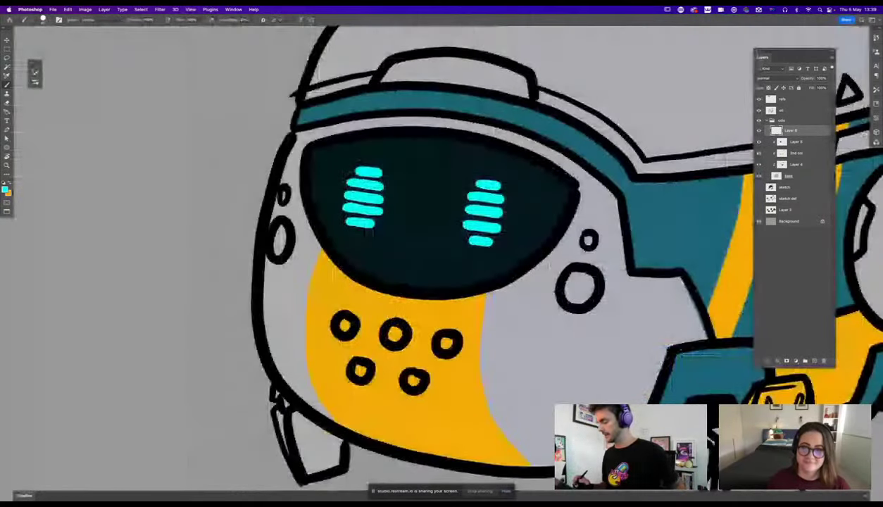
key("e")
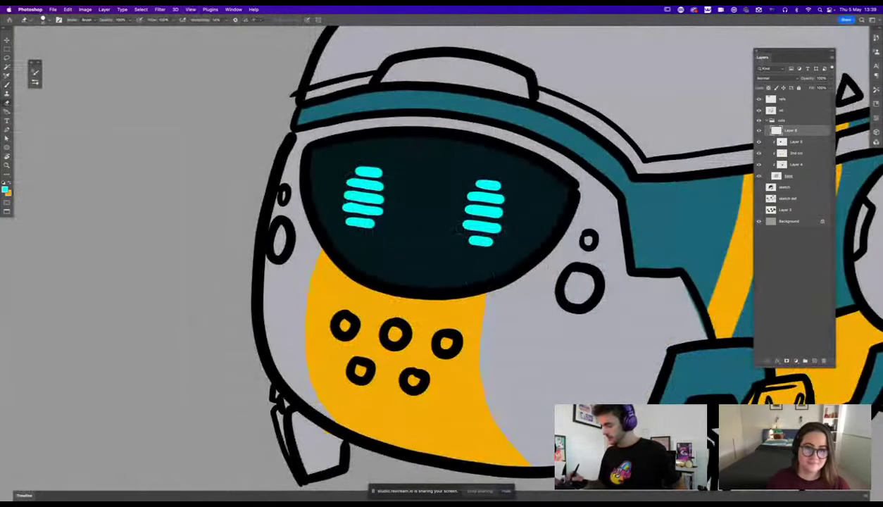
Erase the rounded ends of the right eye's cyan bars to give both sides straight, slanted edges.
left_click_drag(459, 184, 449, 251)
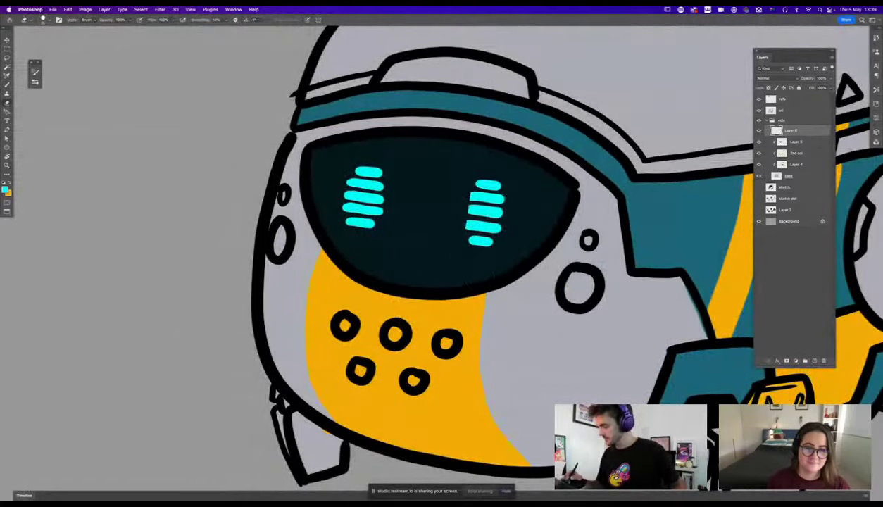
left_click_drag(495, 185, 494, 249)
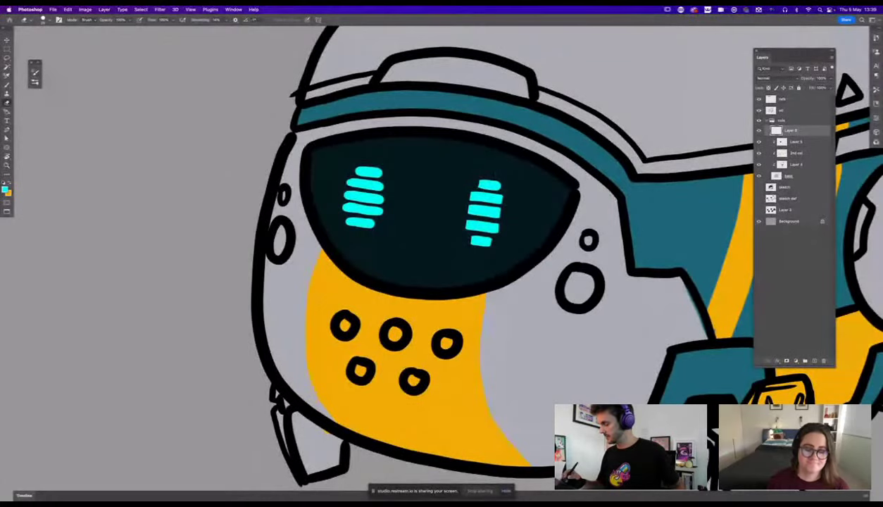
left_click_drag(500, 175, 505, 190)
key("super+minus")
key("super+minus")
key("super+minus")
key("super+minus")
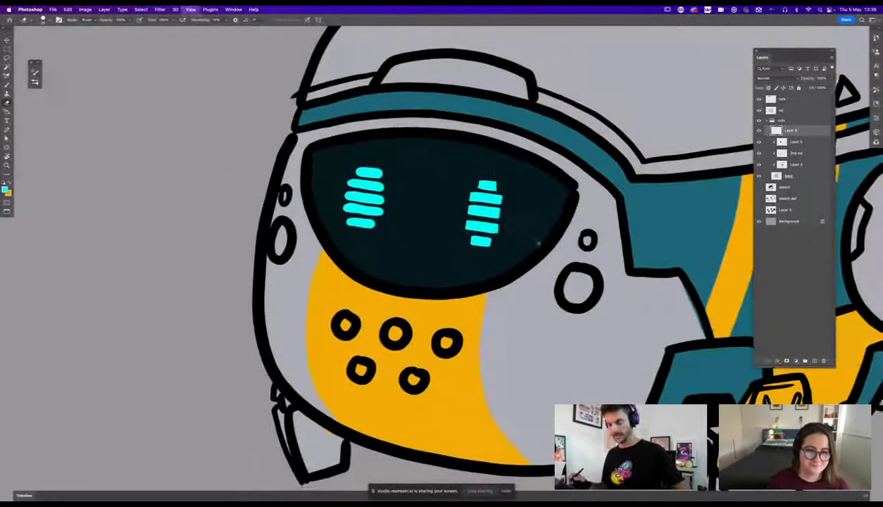
Trim the rounded ends of the left eye's cyan bars into straight edges matching the other eye.
key("super+plus")
key("super+plus")
key("super+plus")
key("super+equal")
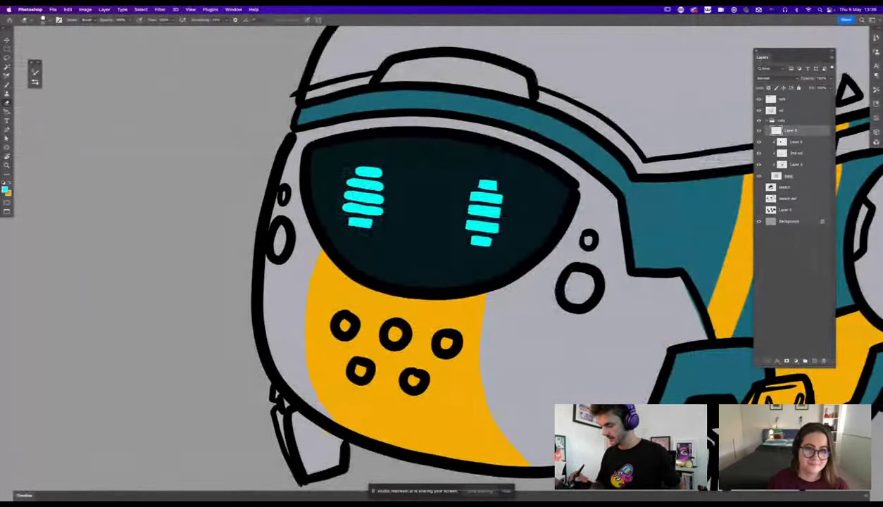
left_click_drag(345, 172, 340, 217)
mouse_move(388, 176)
left_mouse_down()
mouse_move(382, 219)
mouse_move(385, 150)
left_mouse_up()
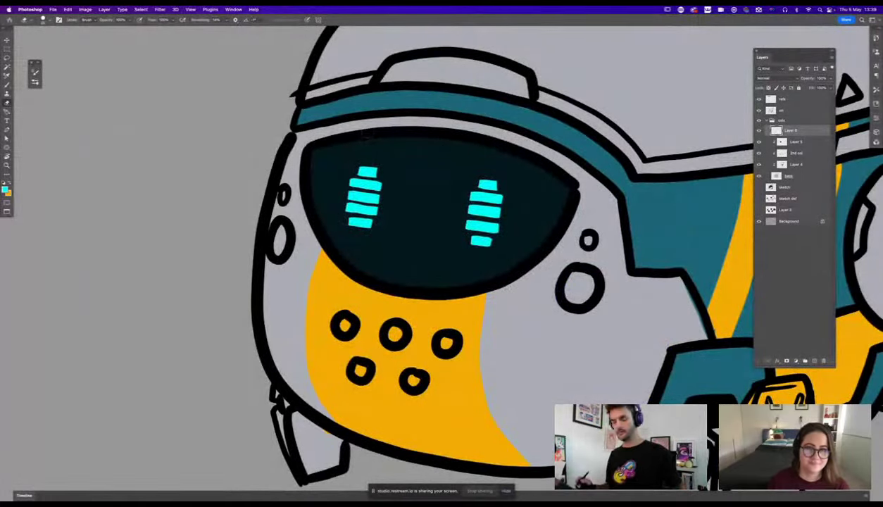
key("super+minus")
key("super+minus")
key("super+minus")
key("super+minus")
key("super+minus")
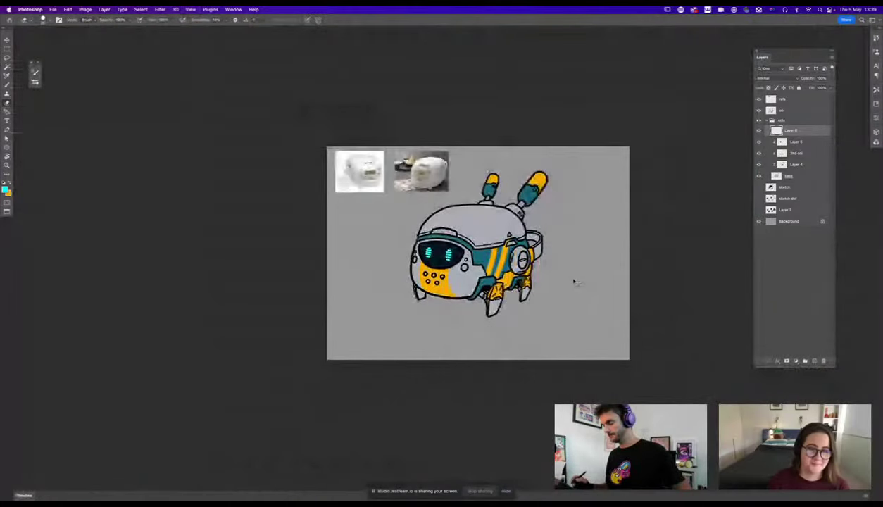
Paint a small cyan smile between the two eyes and trim its rounded ends with the Eraser.
key("super+equal")
key("super+equal")
key("super+equal")
key("super+equal")
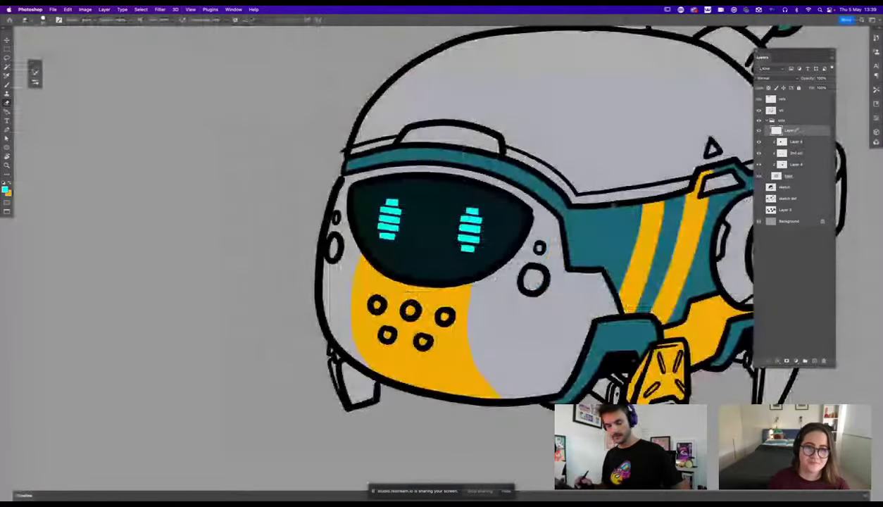
key("super+equal")
key("super+equal")
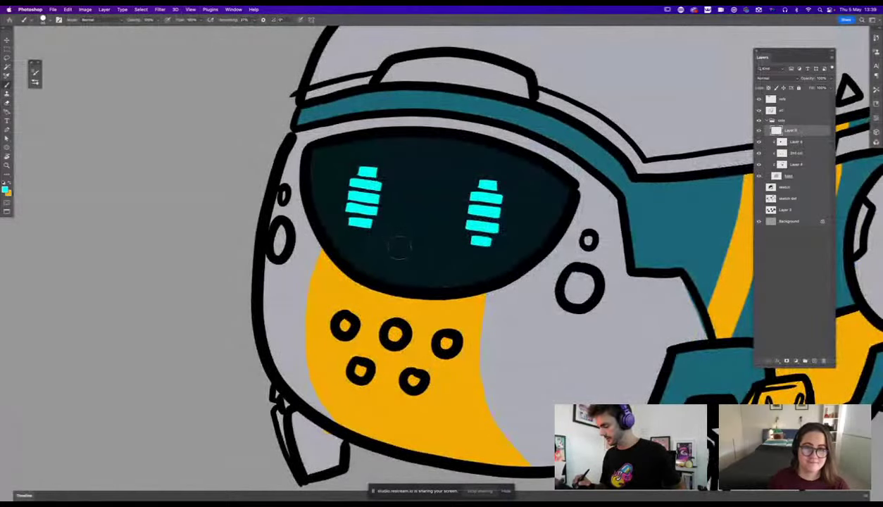
mouse_move(399, 215)
left_mouse_down()
mouse_move(426, 224)
mouse_move(442, 213)
left_mouse_up()
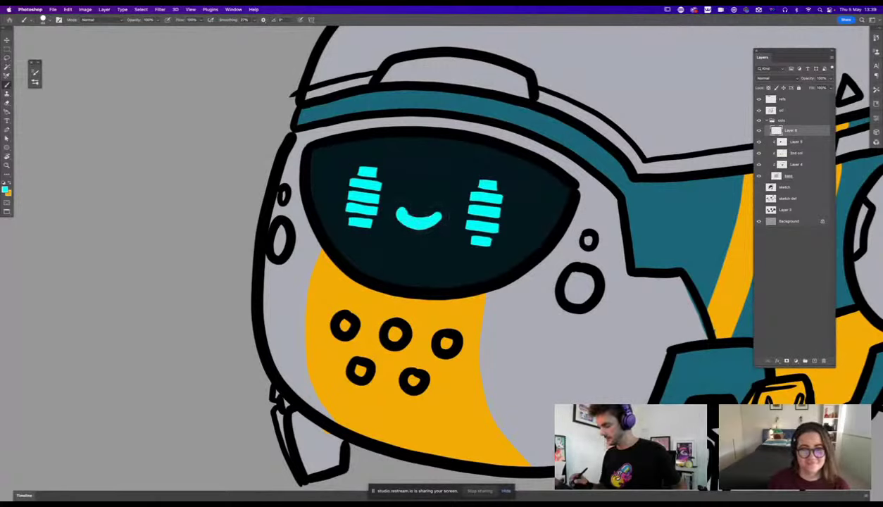
key("e")
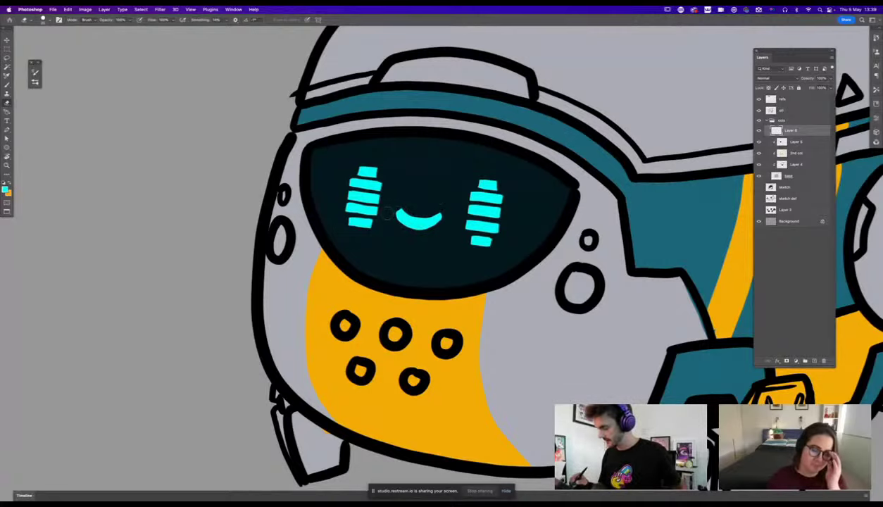
Rotate the canvas and erase two thin lines through the cyan smile to split it into bars like the eyes.
key("r")
left_click_drag(405, 206, 455, 240)
key("e")
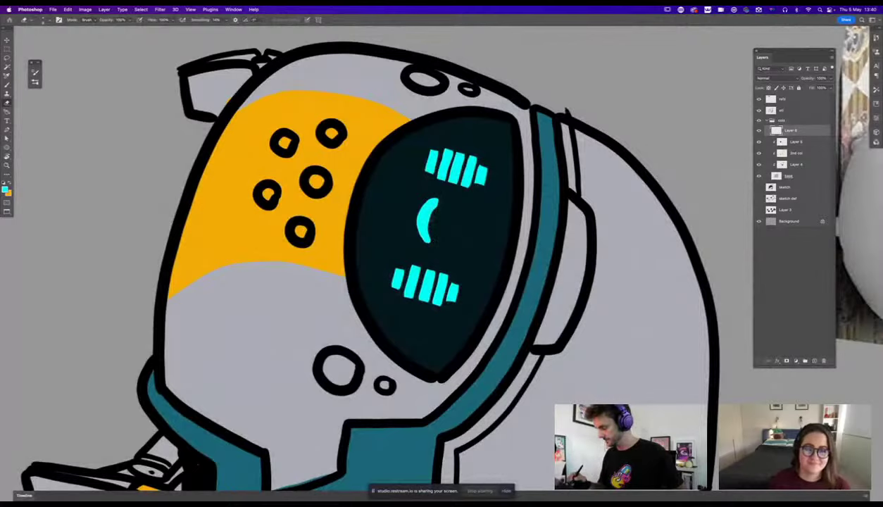
left_click_drag(426, 195, 413, 246)
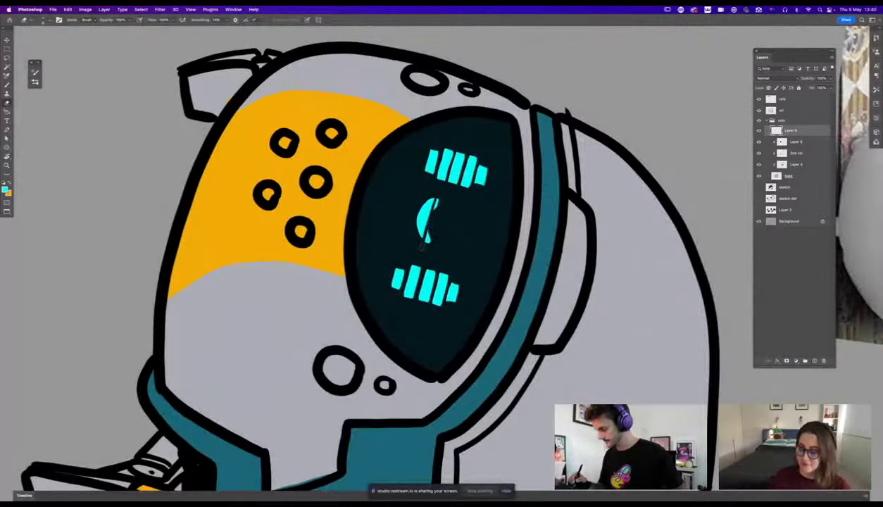
left_click_drag(431, 198, 419, 236)
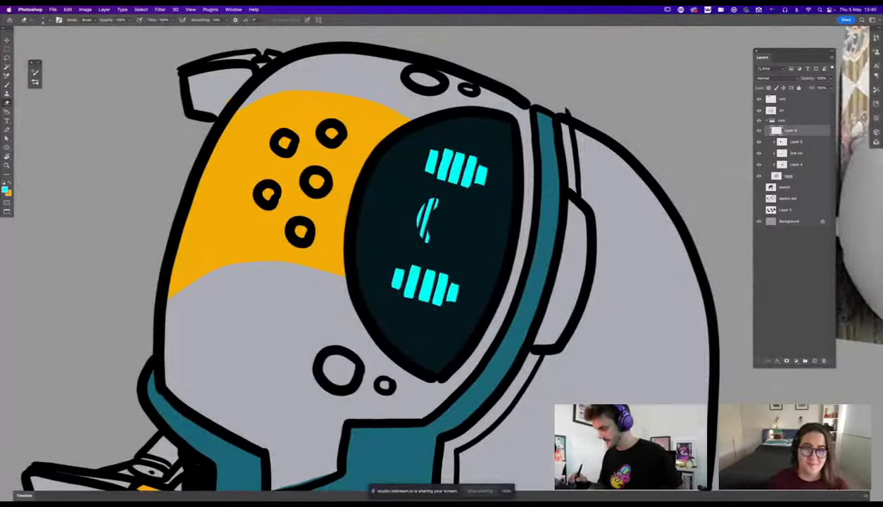
key("Escape")
key("super+0")
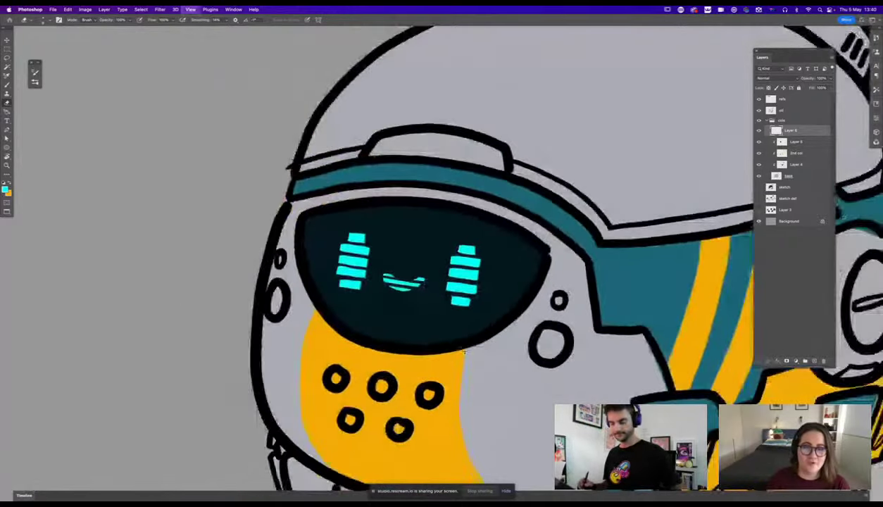
Add an Outer Glow to the cyan face layer, using cyan sampled from the eyes, and slightly reduce the glow's opacity.
key("super+plus")
key("super+plus")
key("super+plus")
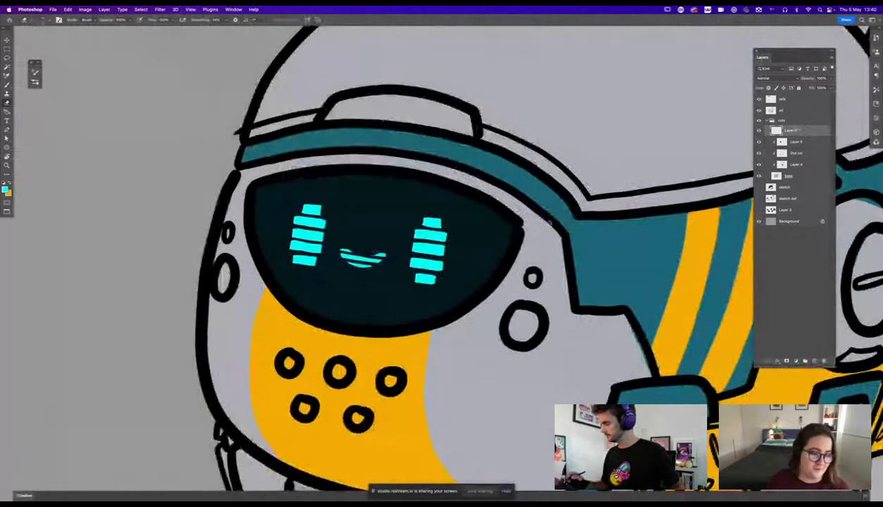
double_click(793, 132)
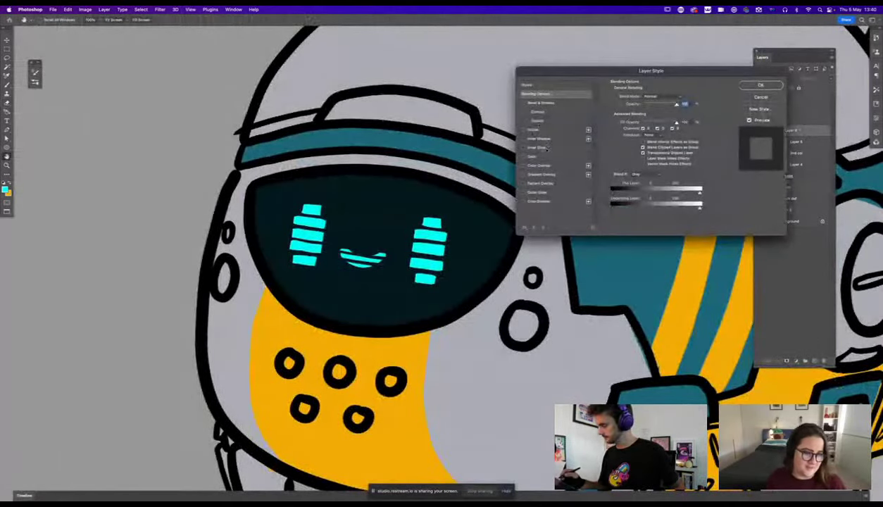
left_click(549, 192)
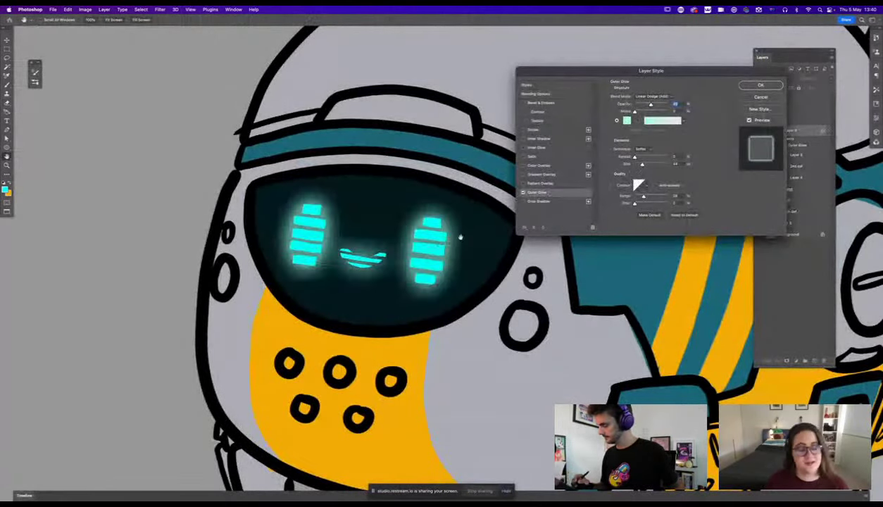
left_click(626, 122)
left_click(427, 247)
left_click(344, 170)
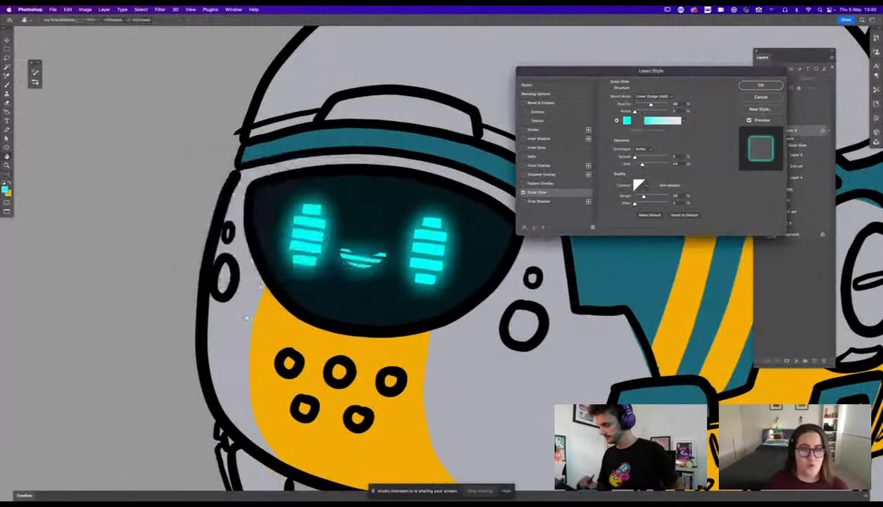
left_click_drag(648, 105, 645, 105)
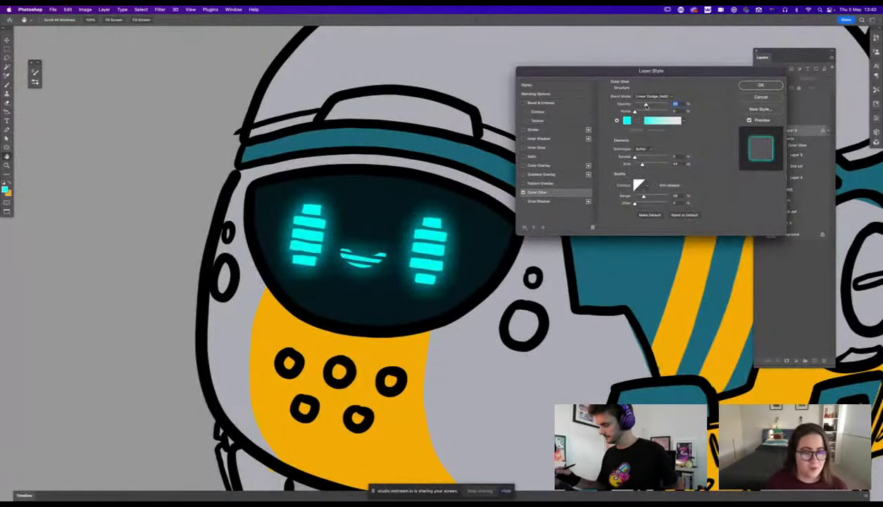
left_click(760, 85)
key("super+0")
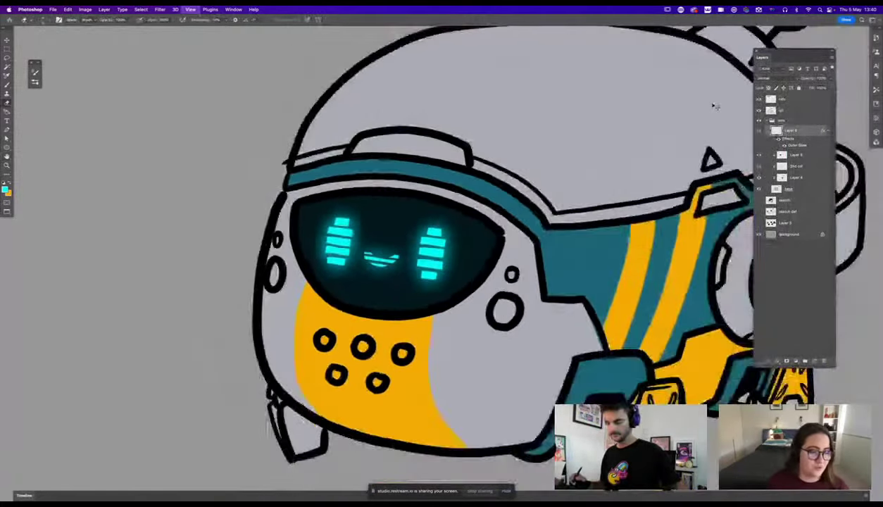
key("super+equal")
key("super+equal")
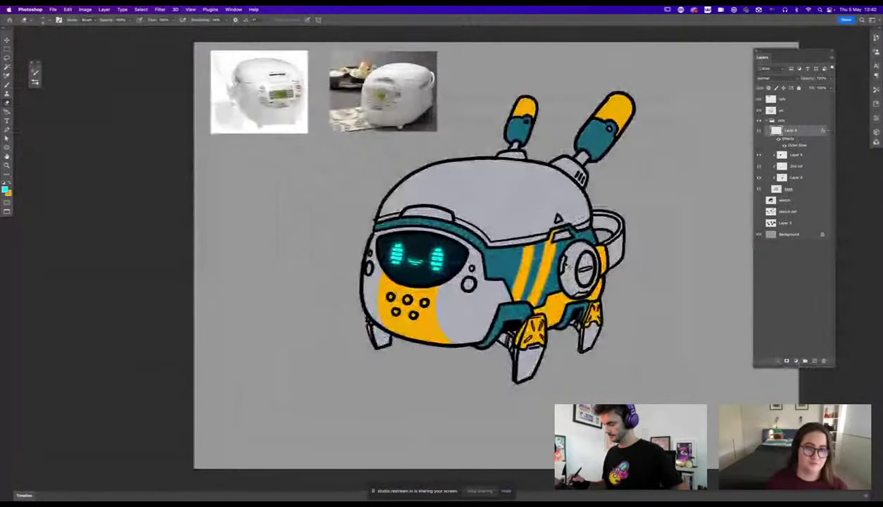
key("super+equal")
left_click_drag(570, 269, 437, 243)
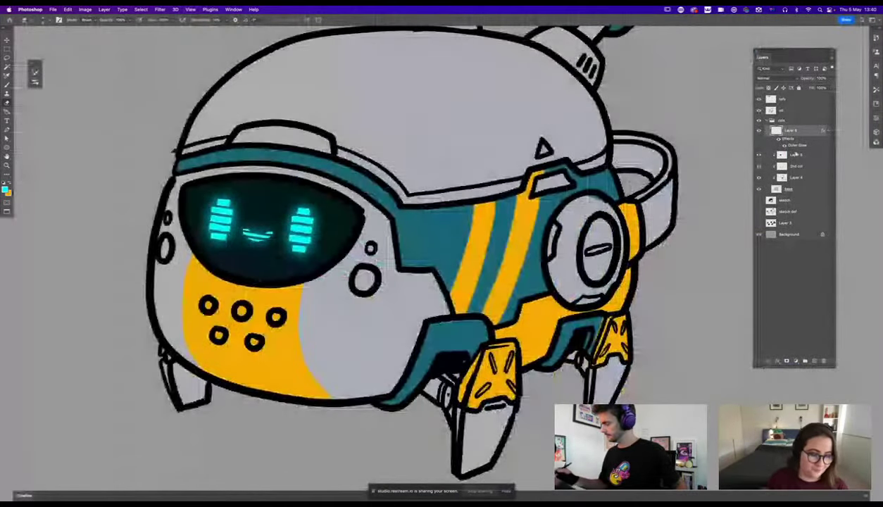
Add a new layer directly above Layer 5, beneath the glowing face layer.
left_click(798, 155)
key("super+minus")
key("super+minus")
key("super+minus")
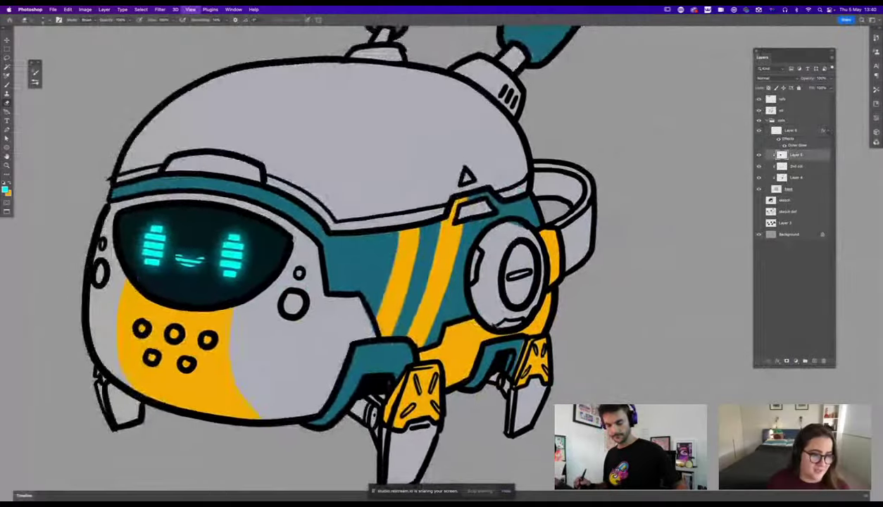
key("super+minus")
key("super+equal")
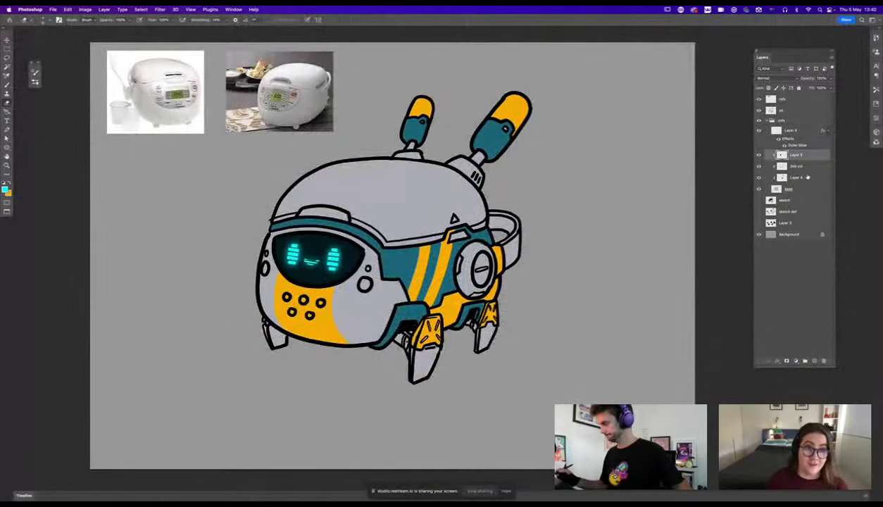
left_click(815, 361)
key("super+minus")
key("super+minus")
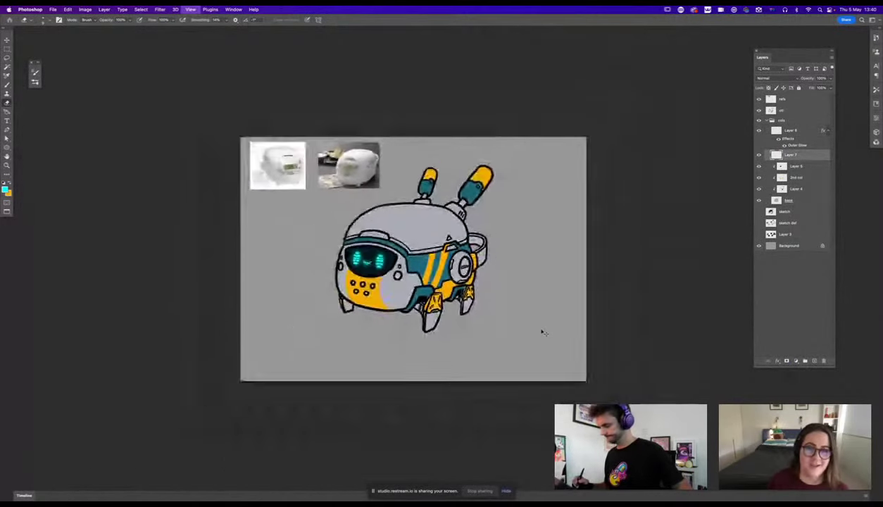
key("super+equal")
key("super+equal")
key("super+equal")
key("super+equal")
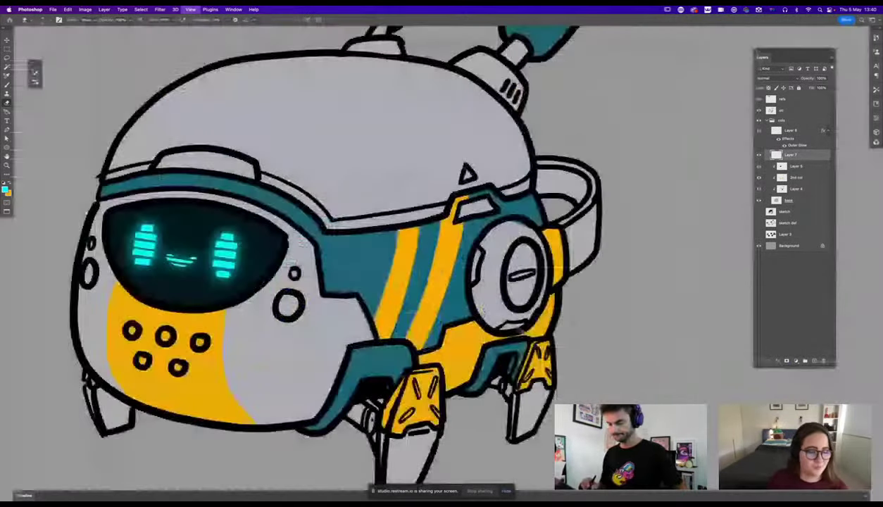
Set the foreground colour to a pale cream and get the Brush ready.
left_click(6, 188)
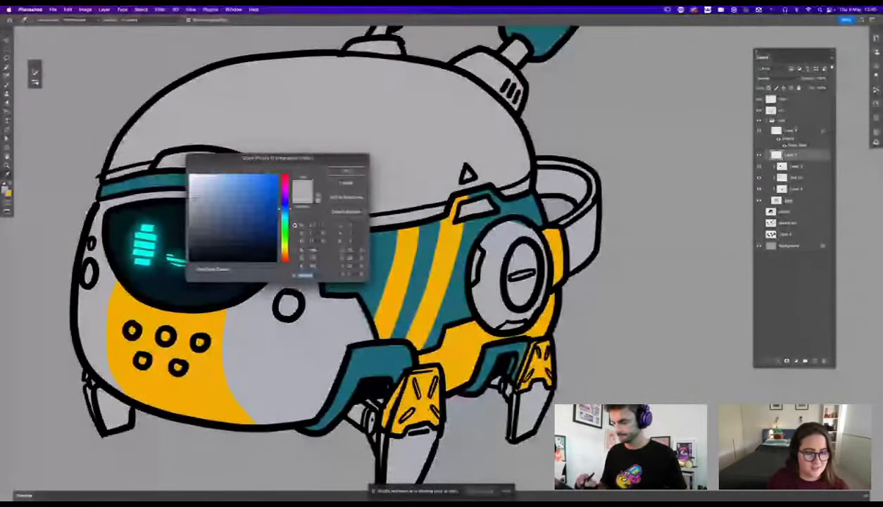
left_click_drag(284, 207, 285, 251)
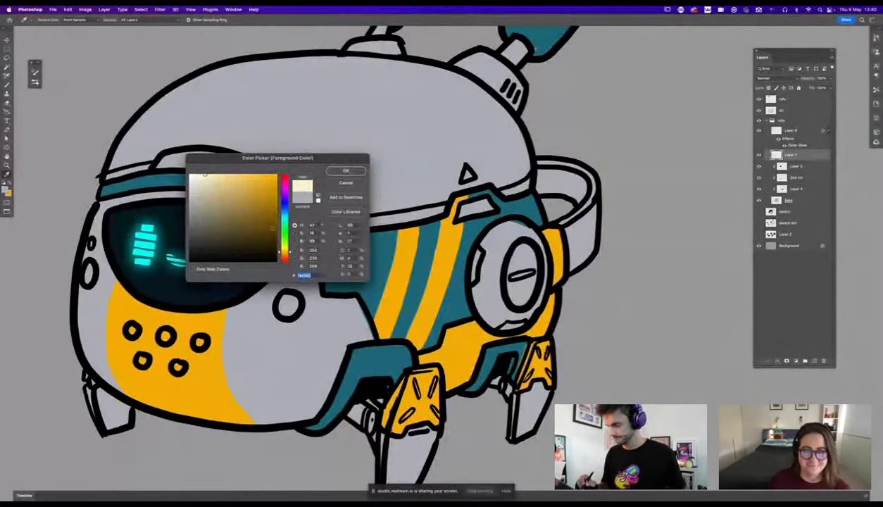
left_click(339, 174)
key("super+minus")
key("super+minus")
key("super+minus")
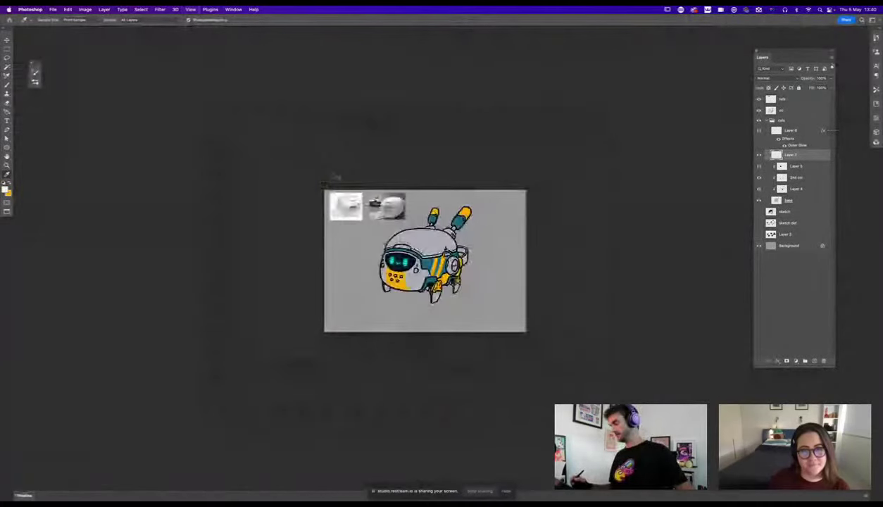
key("super+0")
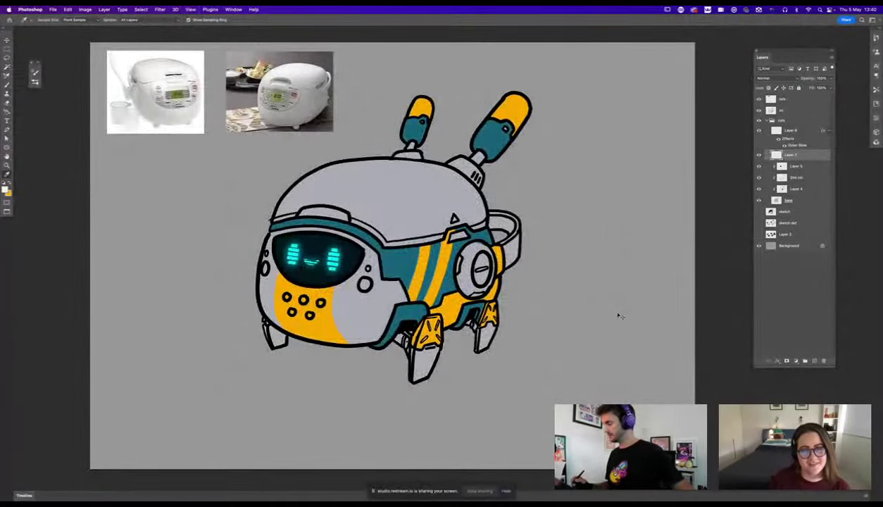
key("super+plus")
key("super+plus")
key("super+plus")
key("b")
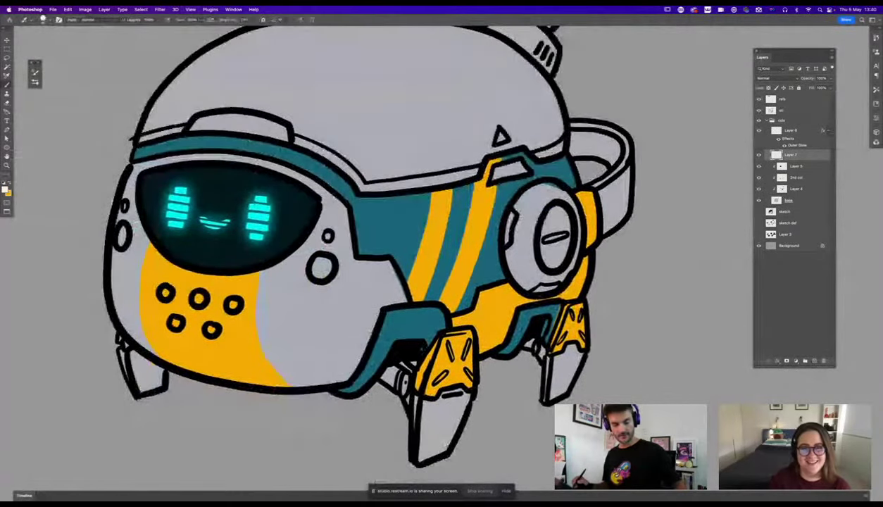
key("super+minus")
key("super+minus")
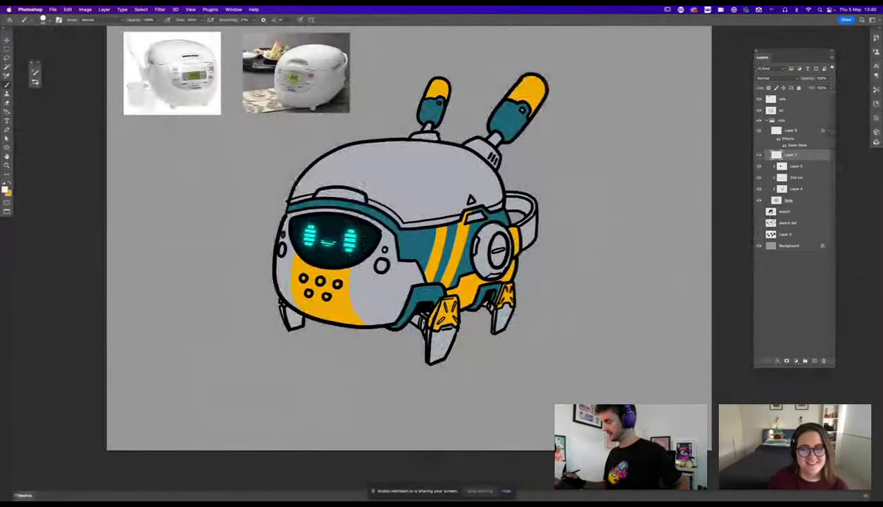
Try different hue and lightness shifts on Layer 4 with Hue/Saturation.
left_click(792, 190)
key("super+u")
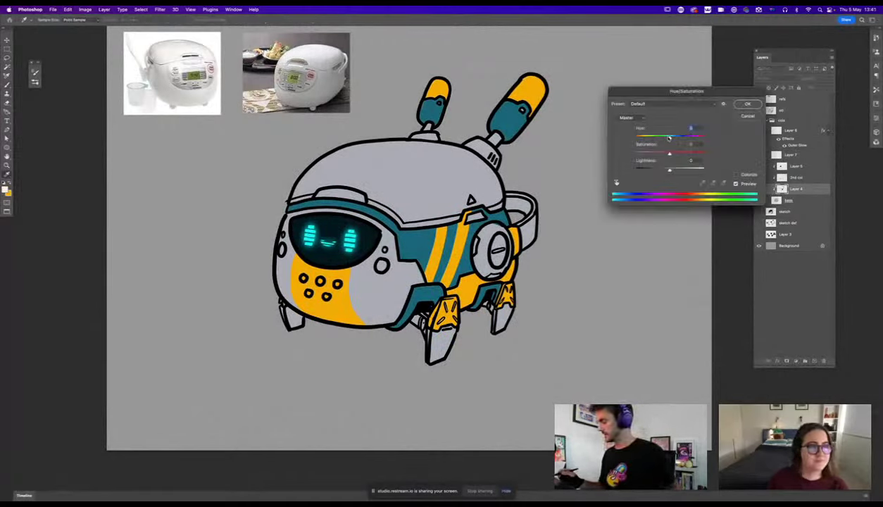
left_click_drag(669, 138, 695, 154)
mouse_move(670, 170)
left_mouse_down()
mouse_move(657, 170)
mouse_move(677, 170)
left_mouse_up()
left_click_drag(705, 138, 634, 145)
left_click(745, 115)
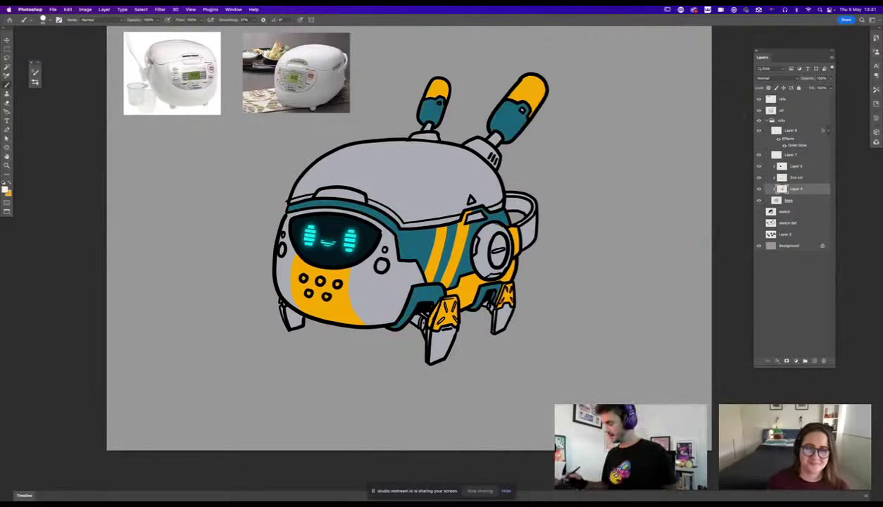
Try a green hue shift on the orange 2nd col layer with Hue/Saturation.
left_click(803, 177)
key("super+u")
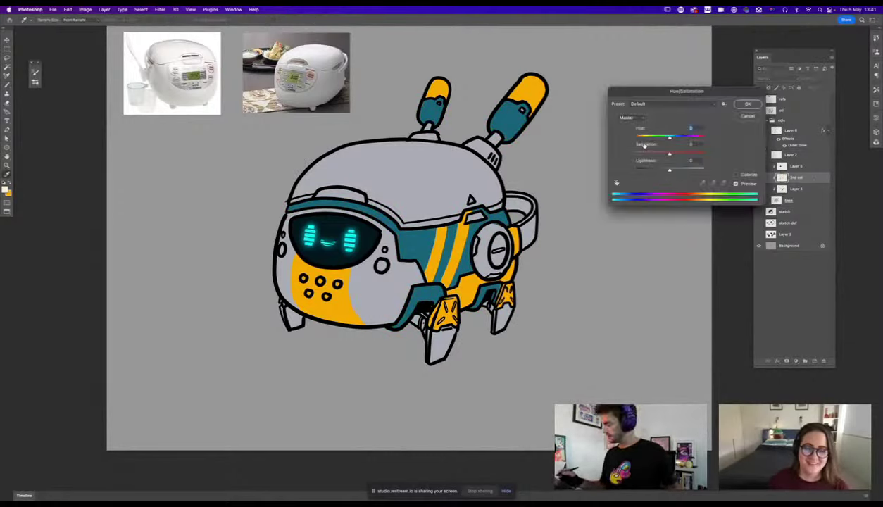
left_click_drag(662, 140, 696, 138)
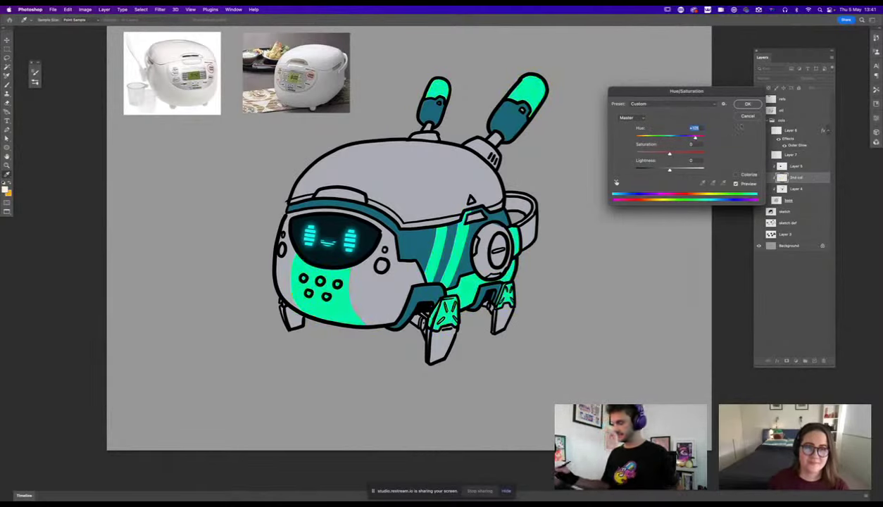
left_click(747, 116)
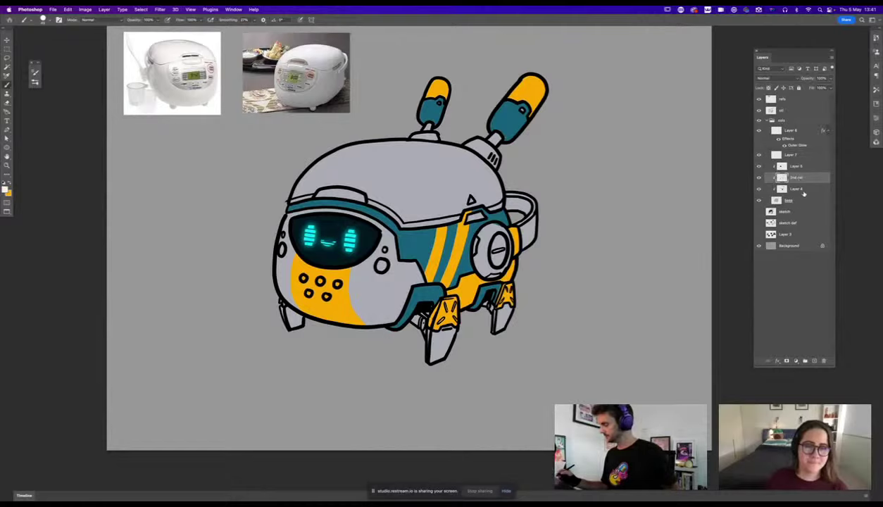
Add a new layer directly above Layer 5 and paint the ring of the round side dial pale cream.
left_click(807, 167)
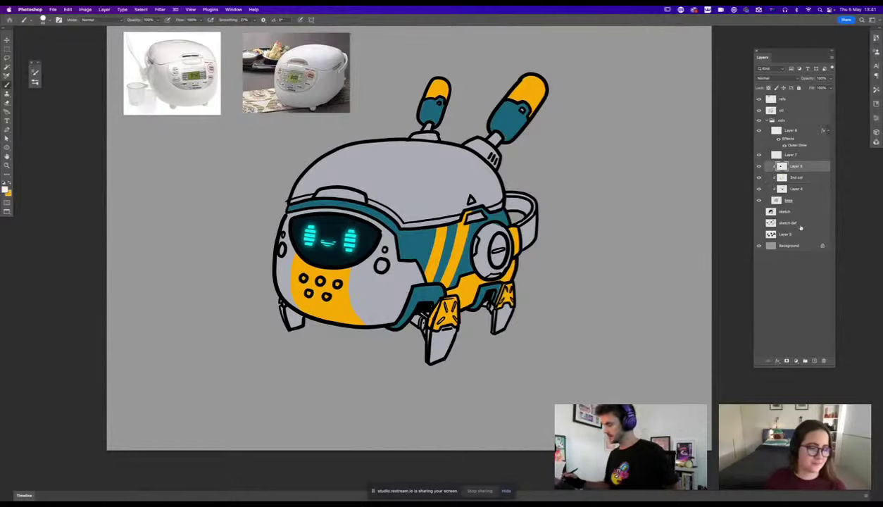
key("super+plus")
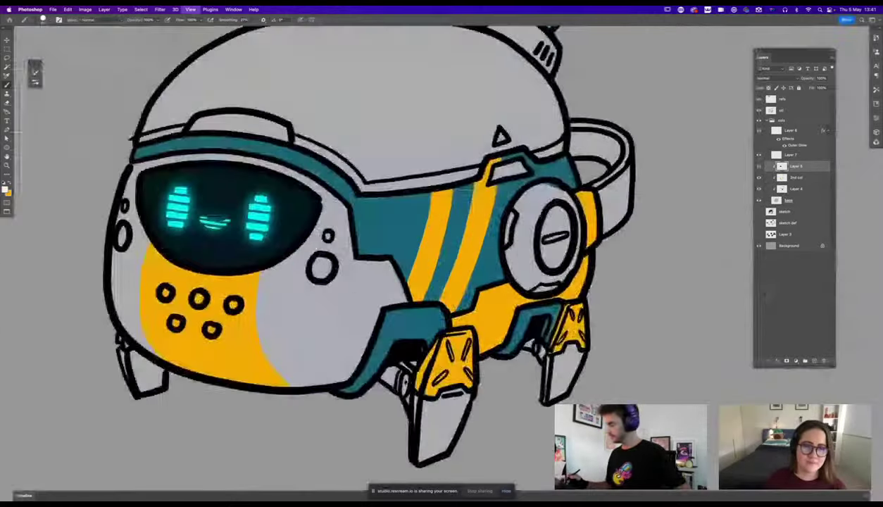
left_click(815, 360)
left_click_drag(528, 317, 420, 336)
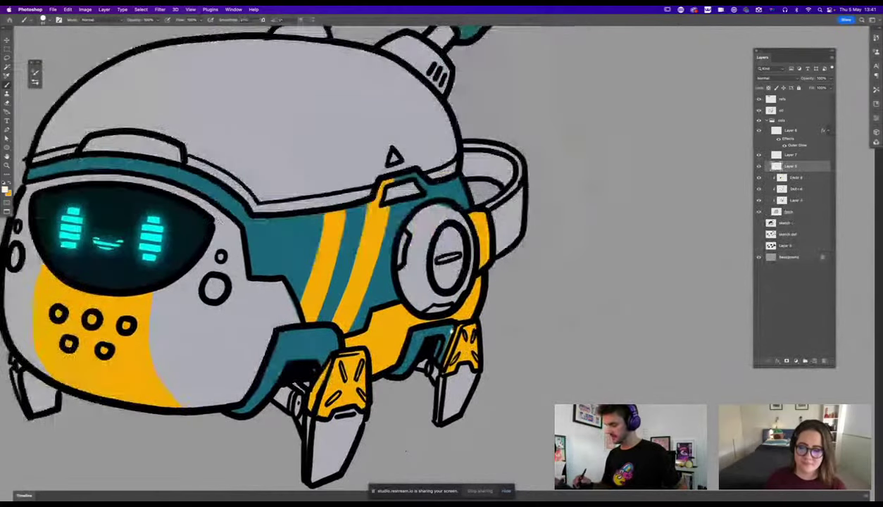
mouse_move(433, 226)
left_mouse_down()
mouse_move(429, 295)
mouse_move(461, 261)
mouse_move(436, 208)
mouse_move(417, 224)
mouse_move(407, 219)
mouse_move(395, 279)
mouse_move(407, 296)
mouse_move(412, 276)
mouse_move(417, 303)
mouse_move(422, 287)
mouse_move(433, 290)
left_mouse_up()
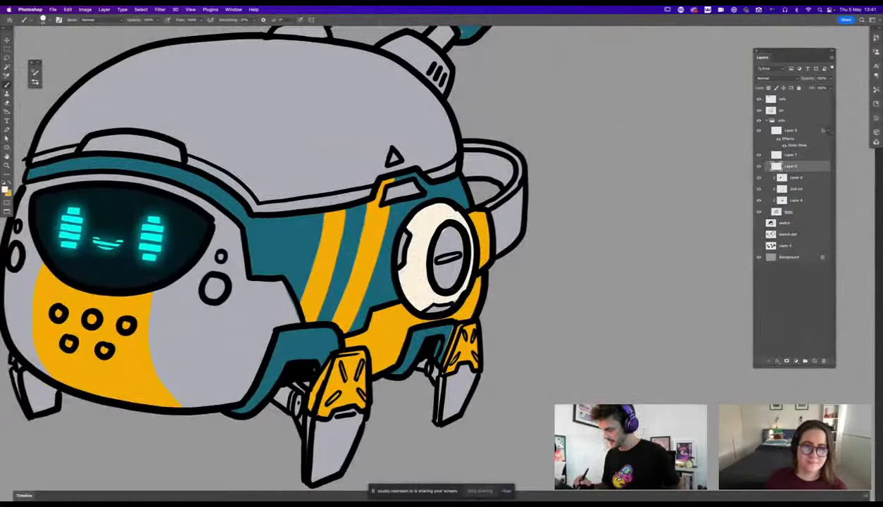
left_click_drag(478, 250, 504, 285)
Paint the bases of both antennas pale cream.
key("super+minus")
key("super+minus")
key("super+minus")
key("super+minus")
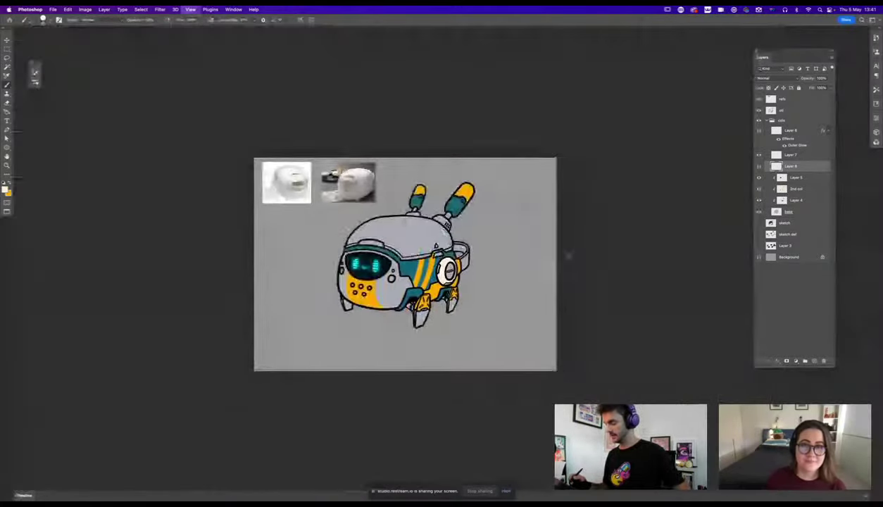
key("super+equal")
key("super+equal")
mouse_move(424, 171)
left_mouse_down()
mouse_move(448, 182)
mouse_move(428, 171)
mouse_move(437, 177)
left_mouse_up()
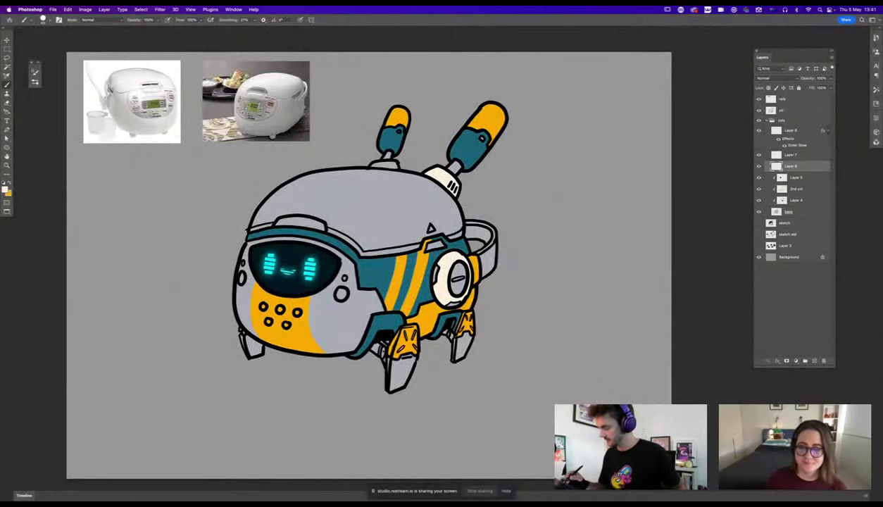
left_click_drag(390, 162, 365, 163)
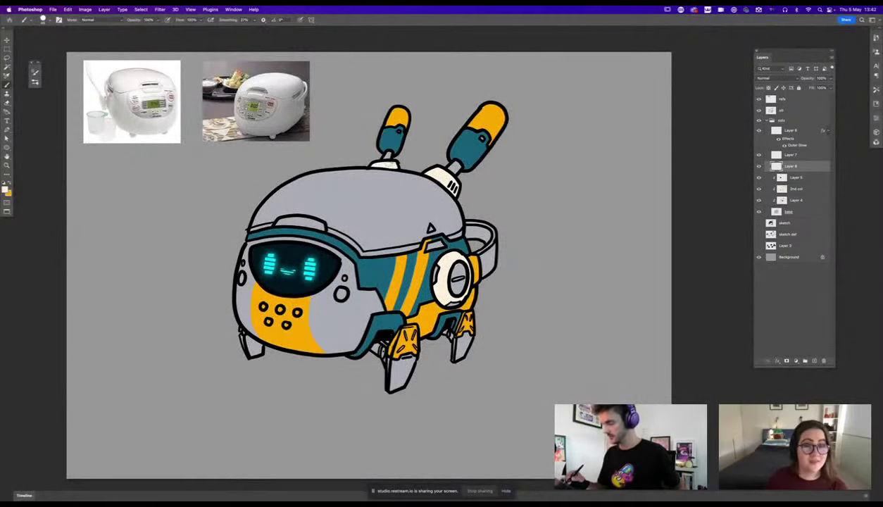
Paint the thin trim strip along the lower edge of the robot's lid pale cream.
left_click_drag(560, 274, 580, 207)
left_click_drag(463, 321, 451, 362)
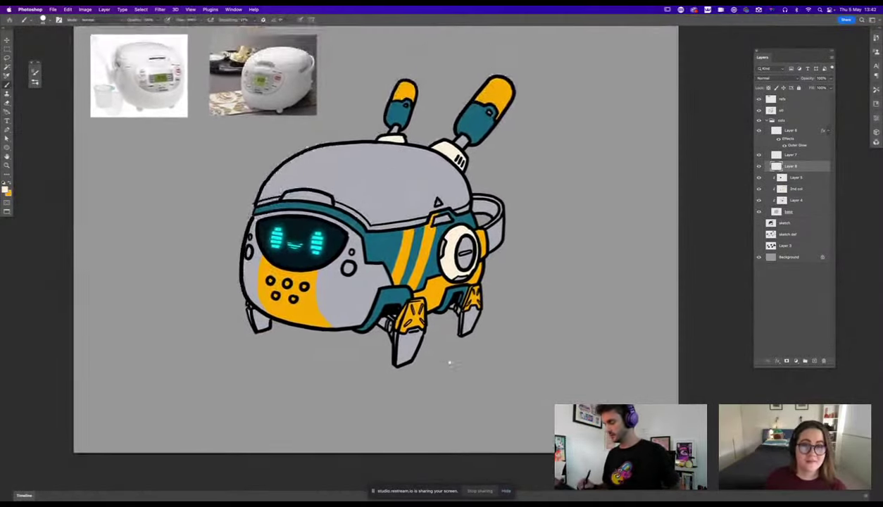
scroll(450, 363, "up", 1)
scroll(555, 241, "left", 3)
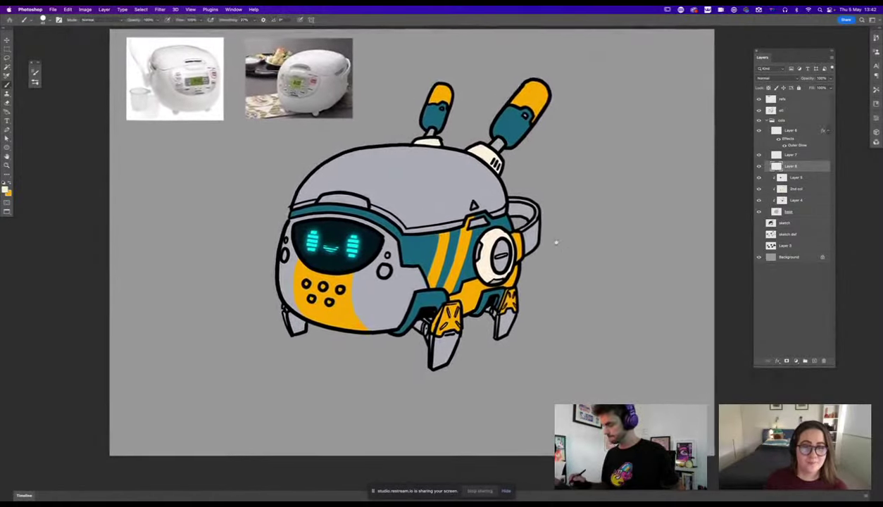
left_click_drag(413, 228, 371, 203)
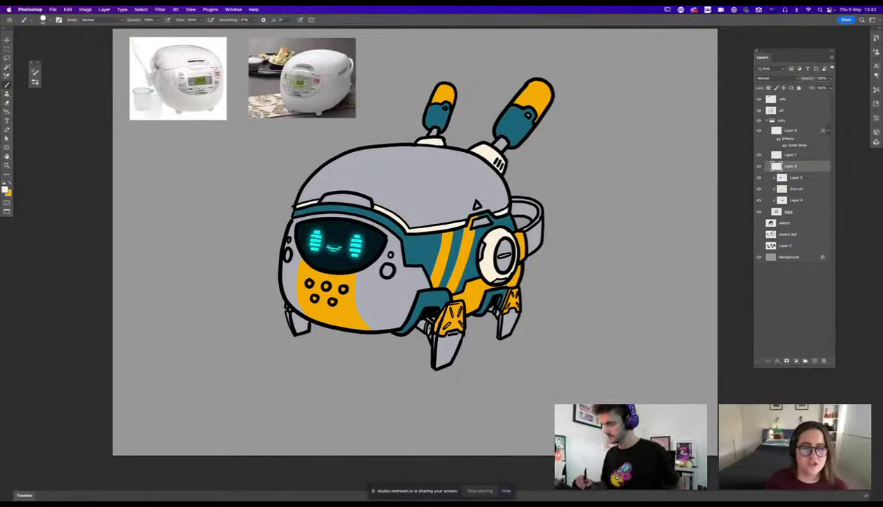
Check which parts the 2nd col layer colours and rename the layer as yellow.
key("super+minus")
key("super+minus")
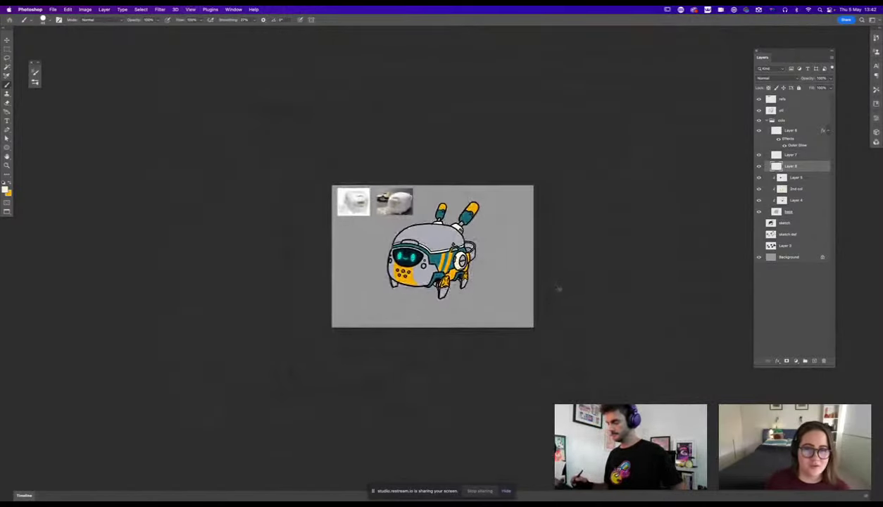
key("super+equal")
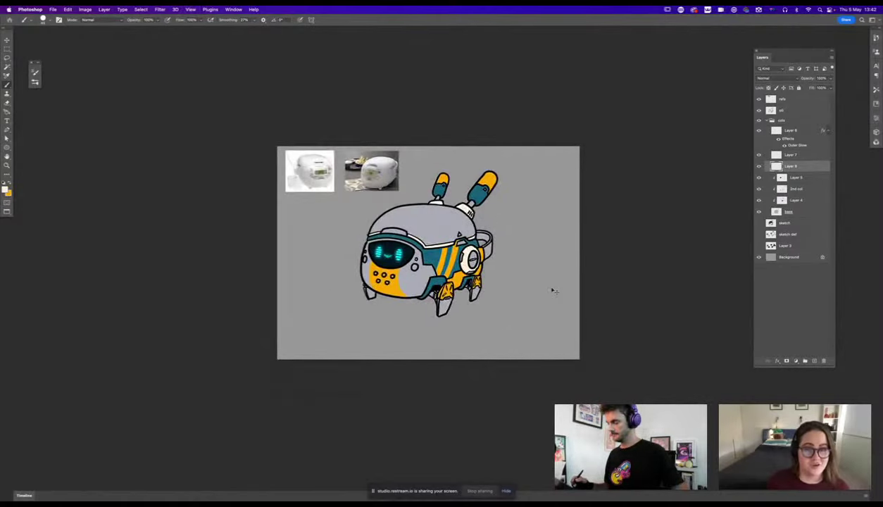
key("super+equal")
key("super+equal")
left_click(807, 190)
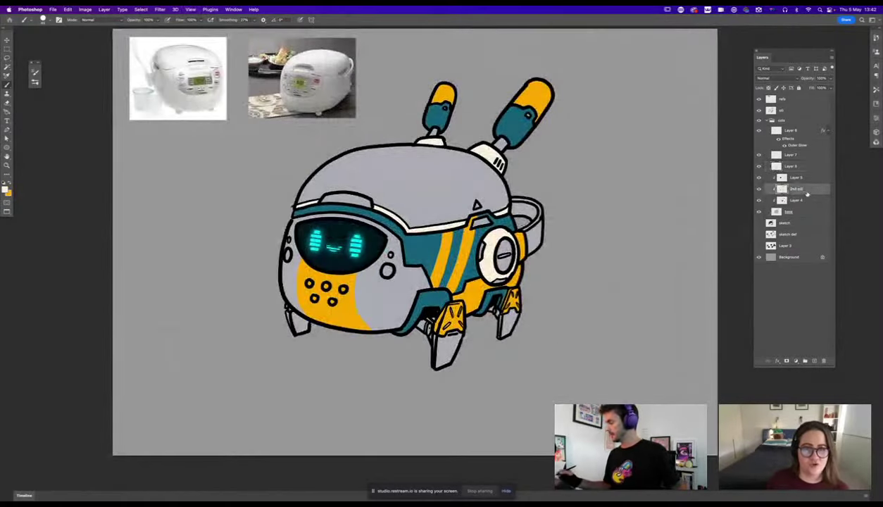
left_click_drag(479, 309, 455, 315)
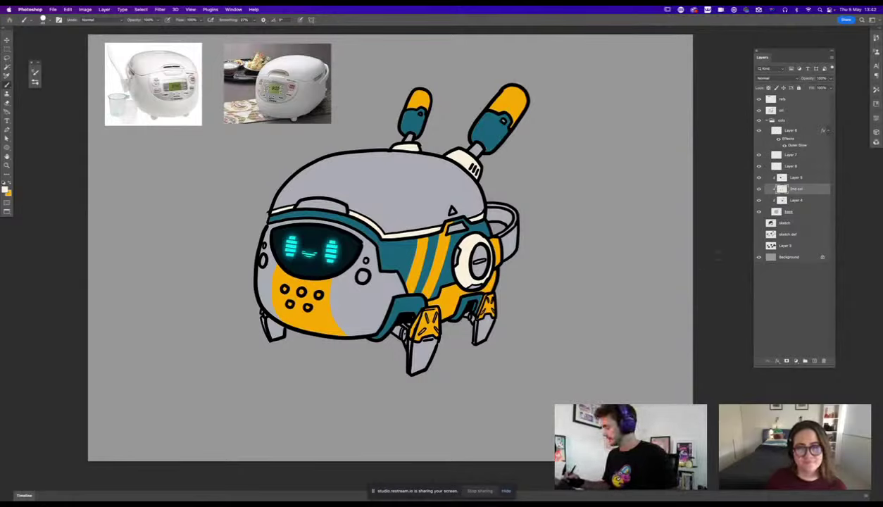
left_click(758, 188)
left_click(759, 189)
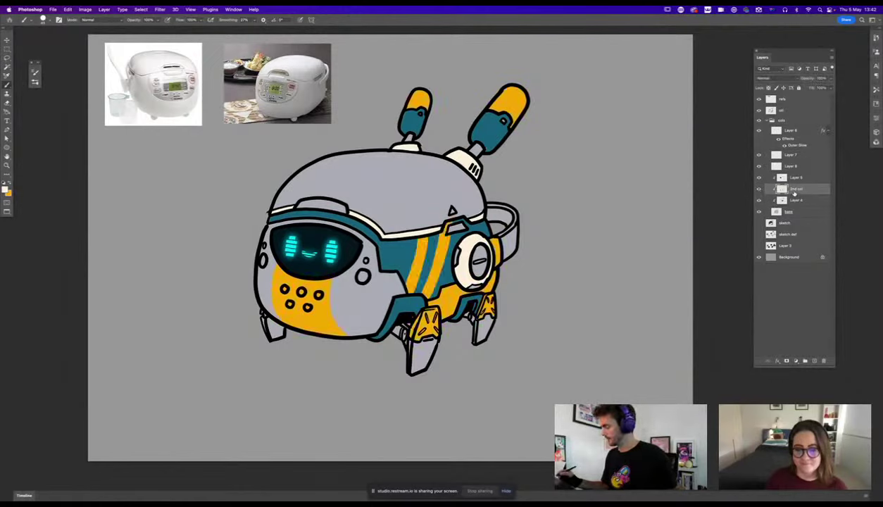
type("yellow")
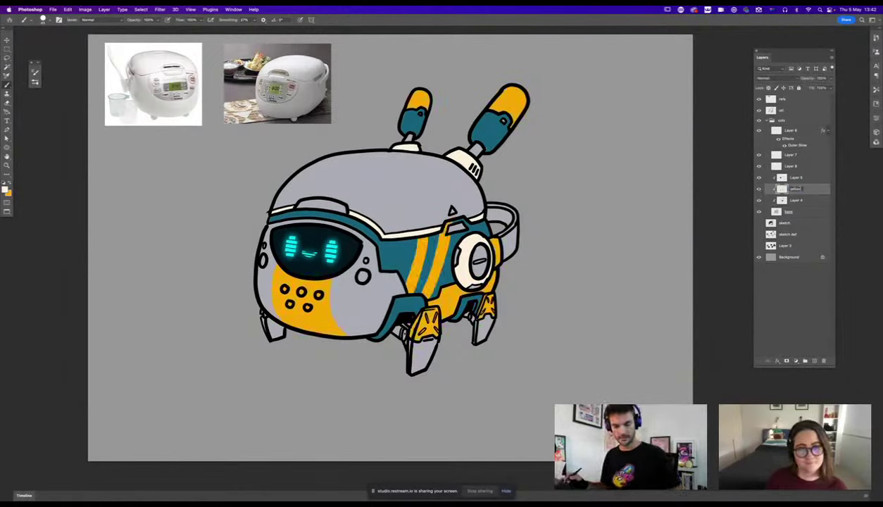
key("Return")
Rename the teal Layer 4 as green and the dark visor's Layer 5 as face.
double_click(796, 200)
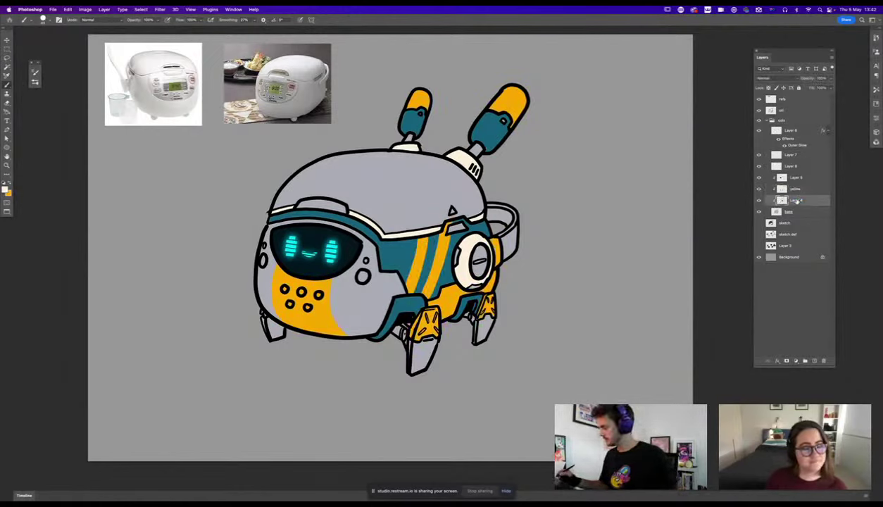
type("breen")
key("Return")
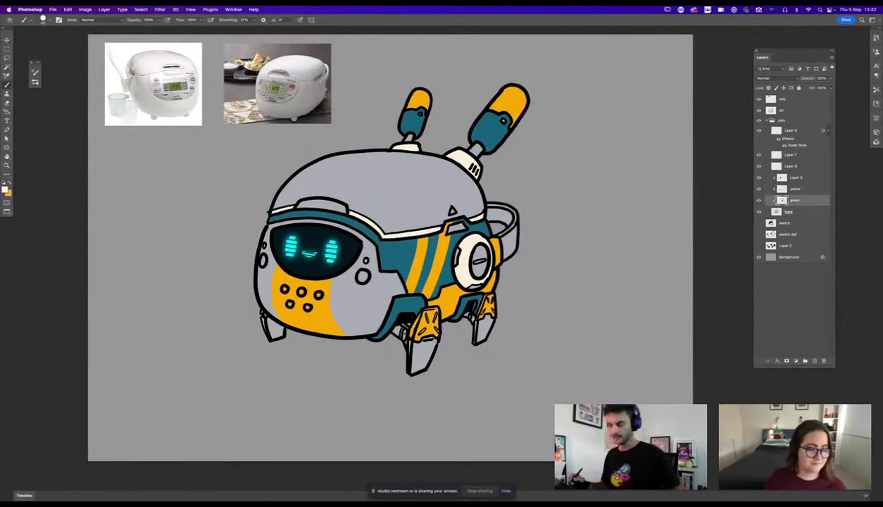
left_click(758, 177)
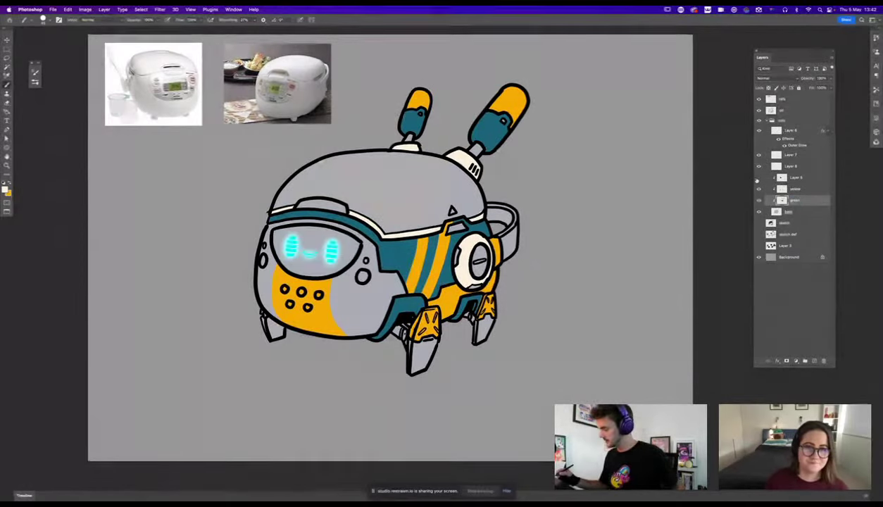
left_click(758, 177)
double_click(794, 178)
type("w")
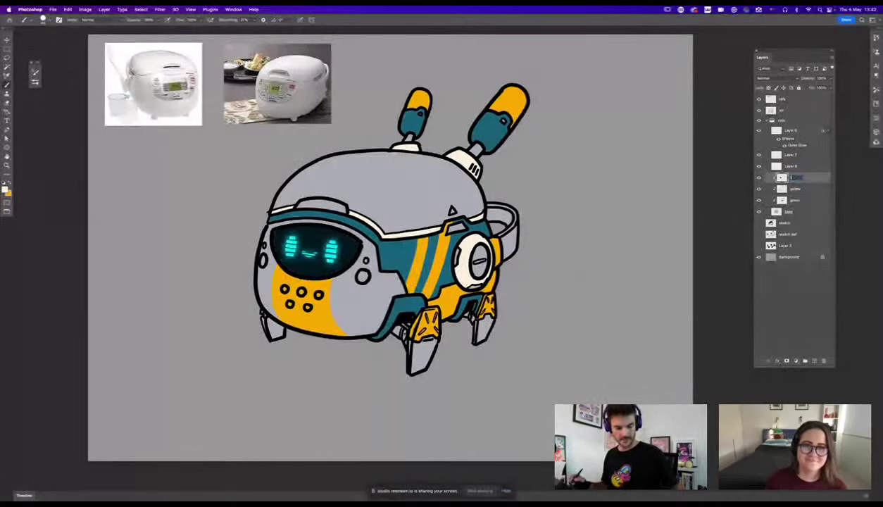
key("Return")
Try a shifted hue with saturation +100 and lightness -100 on the yellow layer with Hue/Saturation.
left_click(796, 191)
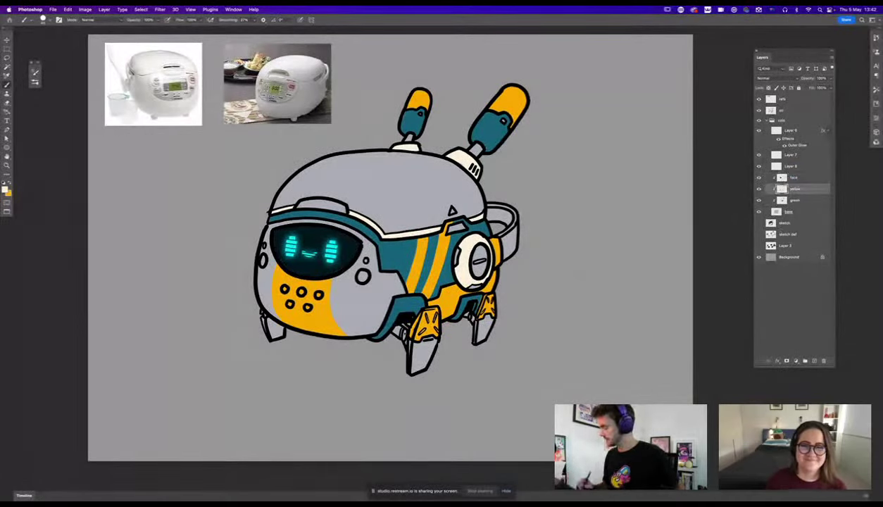
key("super+u")
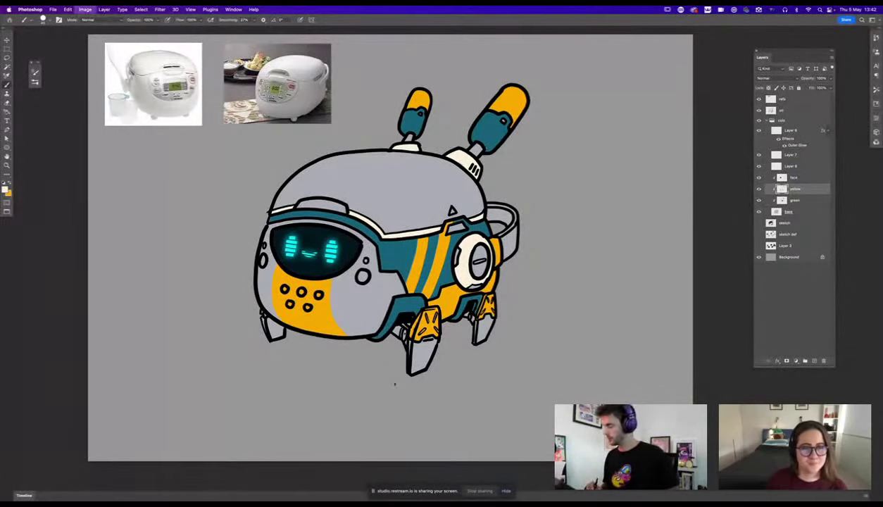
left_click_drag(697, 91, 684, 88)
left_click_drag(654, 136, 685, 169)
left_click_drag(624, 174, 609, 175)
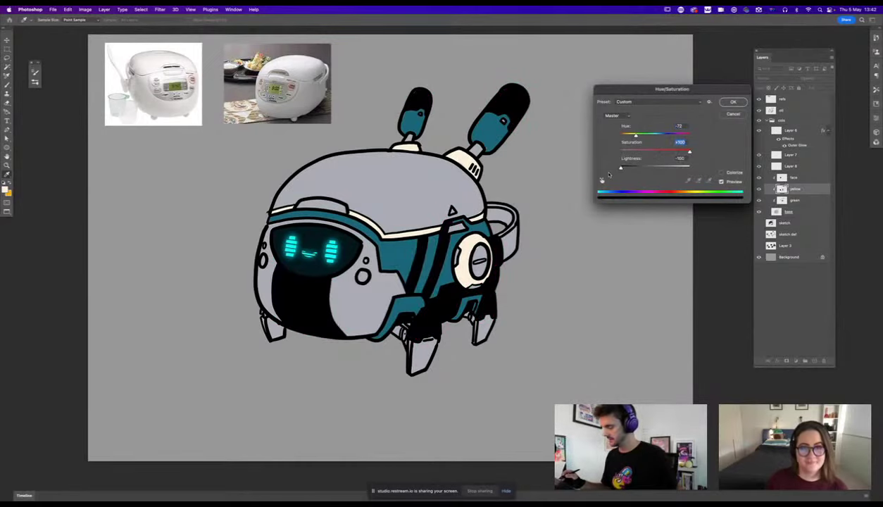
left_click(731, 114)
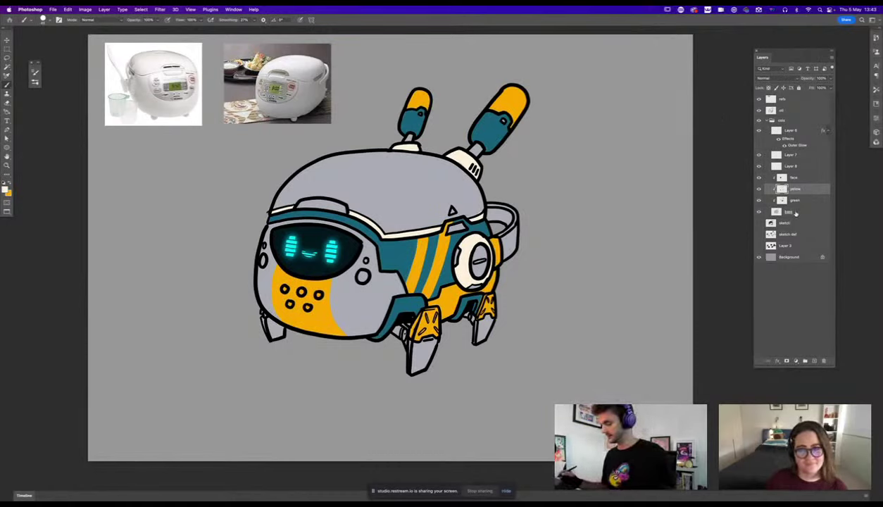
Lasso around the robot's lid on the base layer, following the cream trim and the lid's outline.
left_click(788, 212)
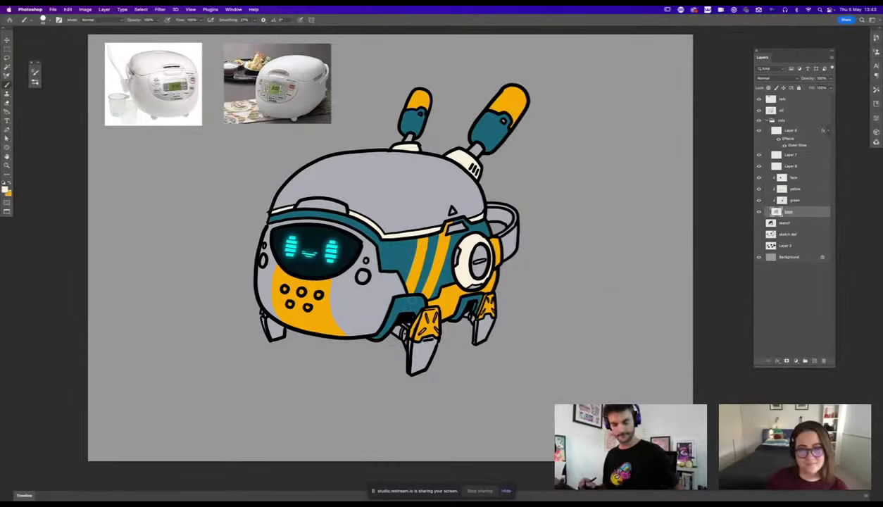
key("l")
left_click_drag(486, 206, 449, 222)
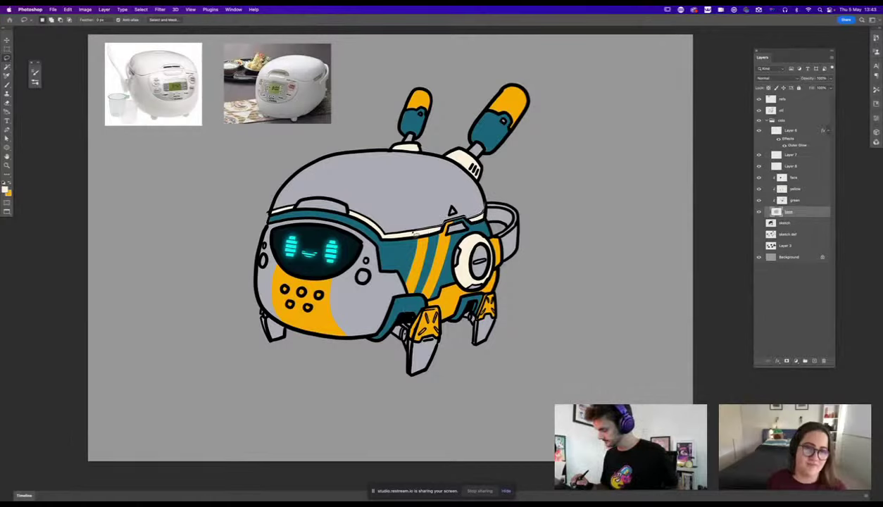
mouse_move(365, 221)
left_mouse_down()
mouse_move(311, 198)
mouse_move(271, 213)
mouse_move(266, 203)
mouse_move(289, 161)
mouse_move(377, 148)
mouse_move(437, 158)
mouse_move(469, 180)
left_mouse_up()
key("super+u")
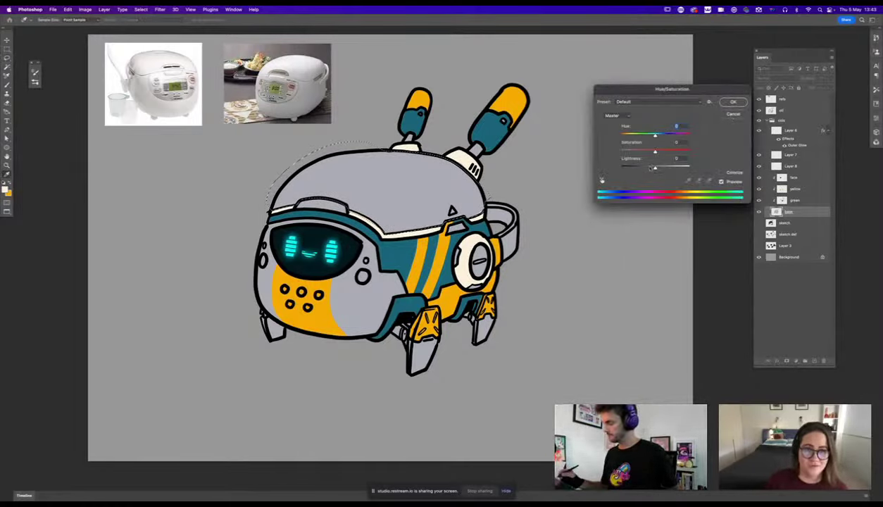
left_click(732, 113)
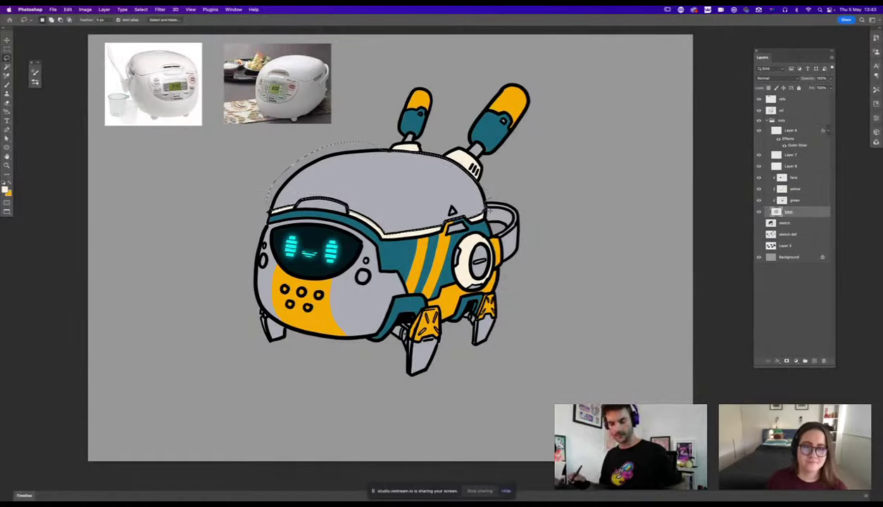
Darken the selected lid with Hue/Saturation using a shifted hue, saturation +70 and lightness -72, and deselect it.
key("super+plus")
key("super+plus")
key("super+plus")
key("super+plus")
left_click_drag(574, 62, 452, 240)
scroll(453, 234, "down", 8)
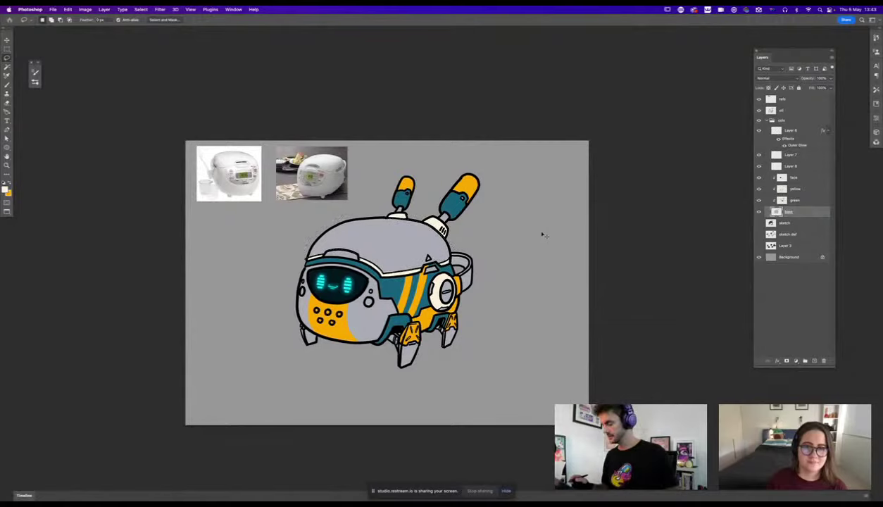
key("super+u")
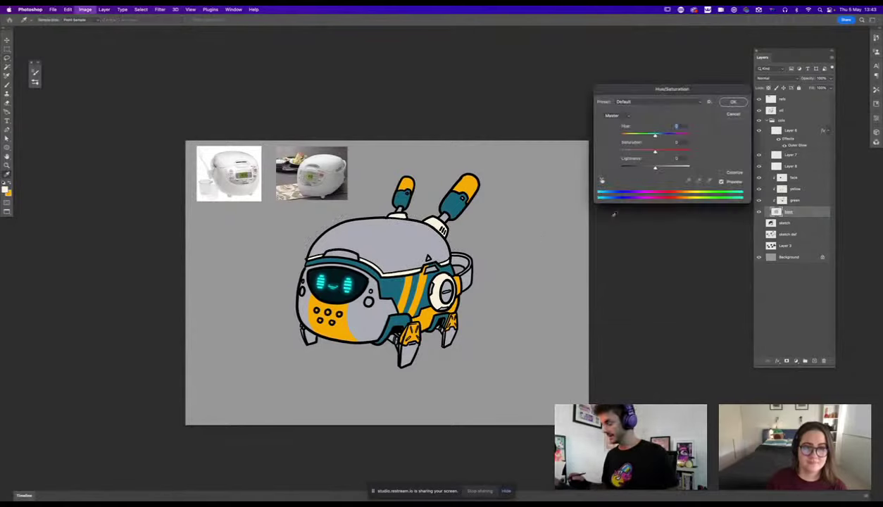
left_click(641, 169)
left_click_drag(641, 169, 624, 172)
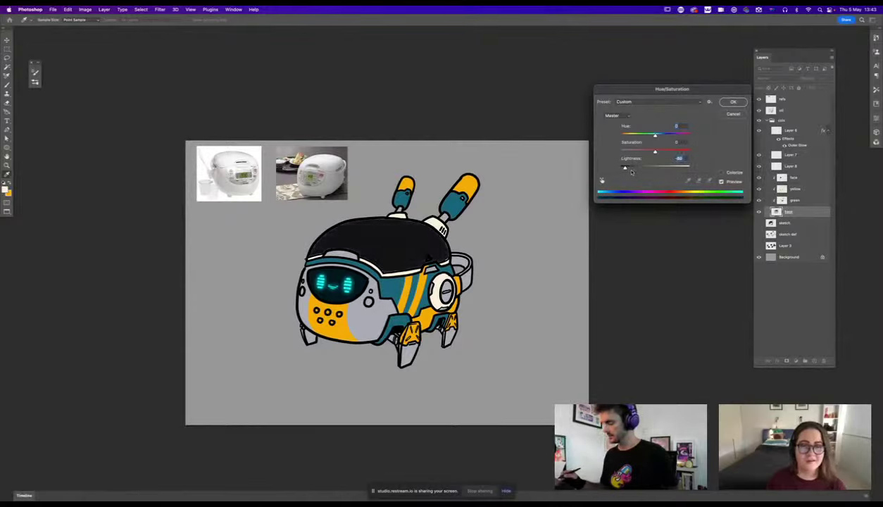
left_click_drag(655, 136, 671, 136)
left_click_drag(625, 168, 679, 153)
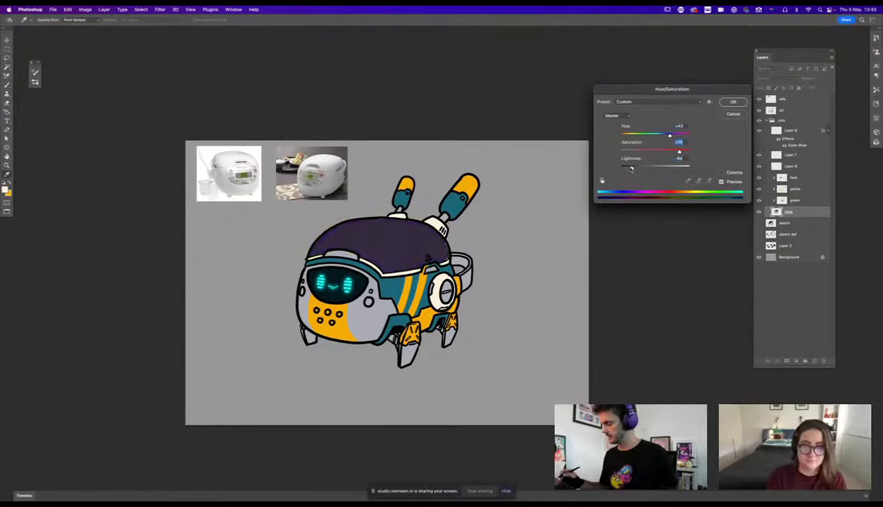
left_click_drag(632, 168, 631, 169)
mouse_move(664, 139)
left_mouse_down()
mouse_move(604, 140)
mouse_move(677, 140)
left_mouse_up()
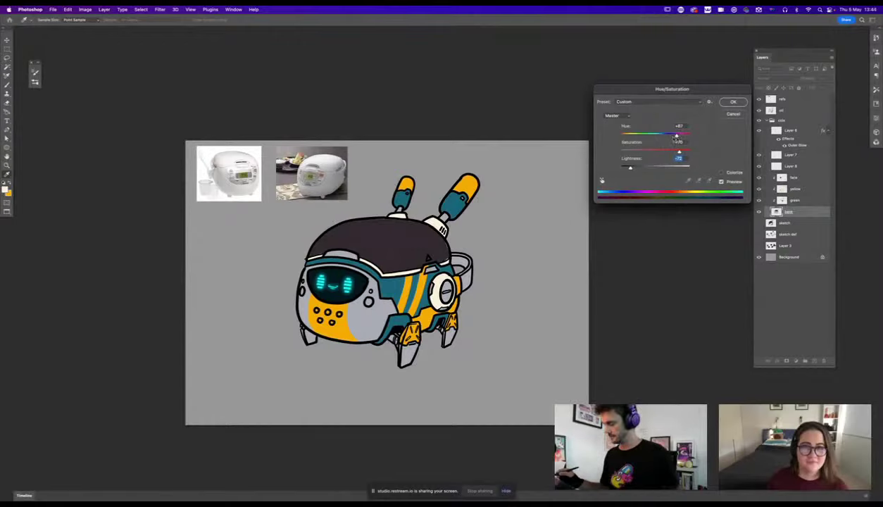
left_click(733, 101)
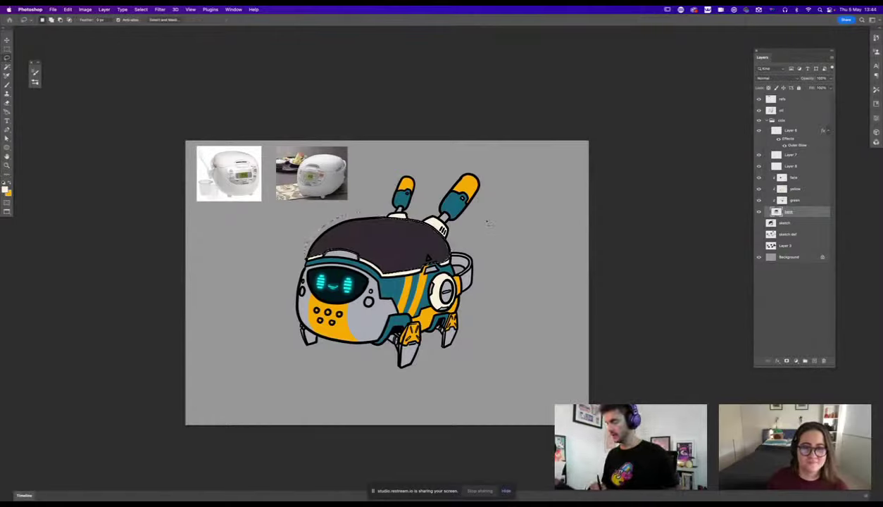
key("super+d")
Sample the lid's dark purple and brush it along the gap at the lid's upper edge on the base layer.
key("super+equal")
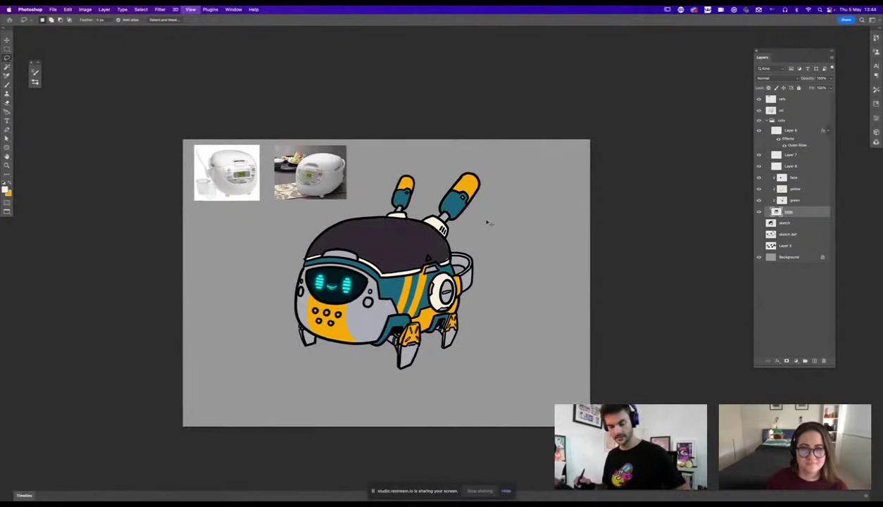
key("b")
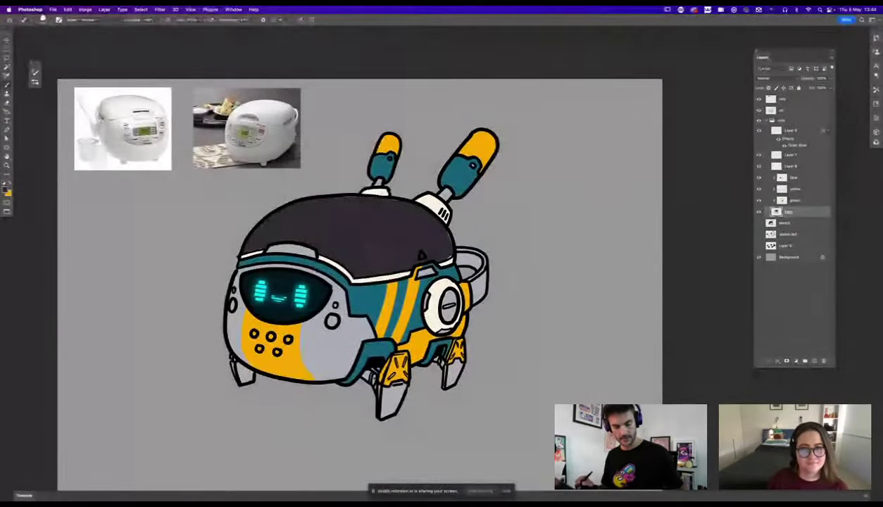
left_click(369, 240, "alt")
key("super+equal")
key("super+equal")
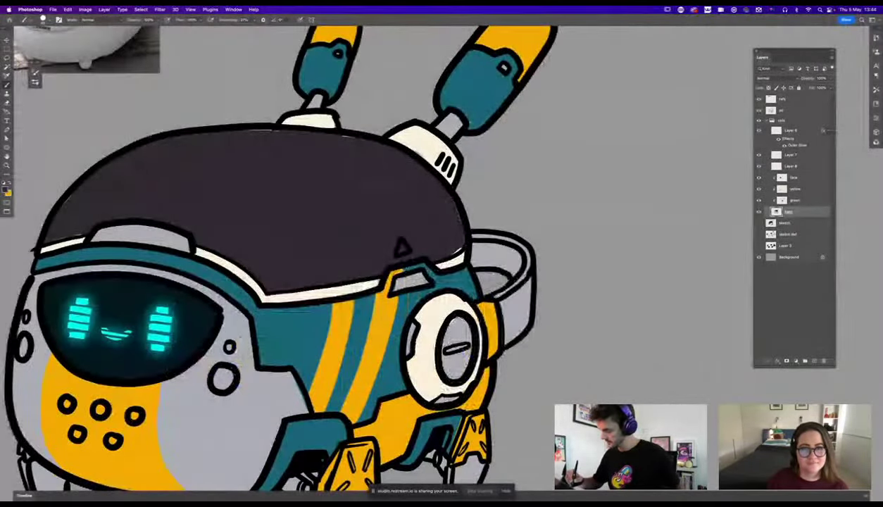
left_click_drag(246, 129, 275, 129)
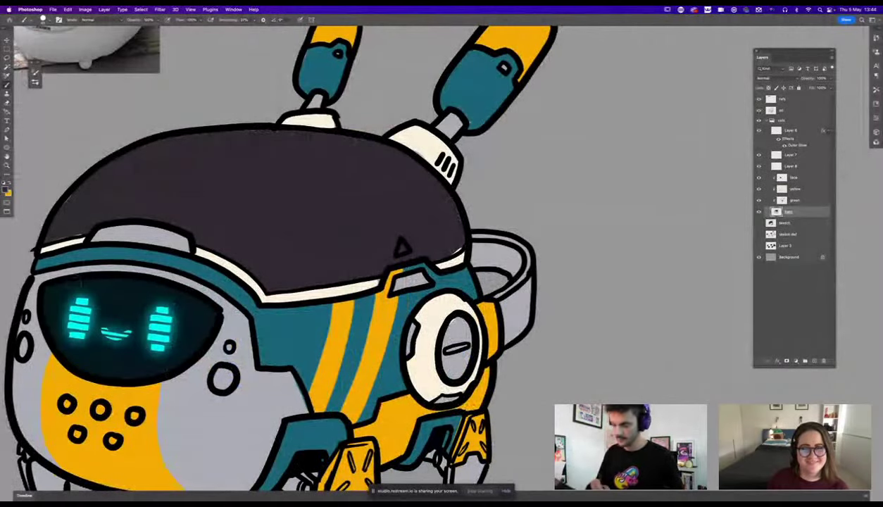
key("super+minus")
key("super+minus")
key("super+minus")
key("super+minus")
key("super+equal")
key("super+equal")
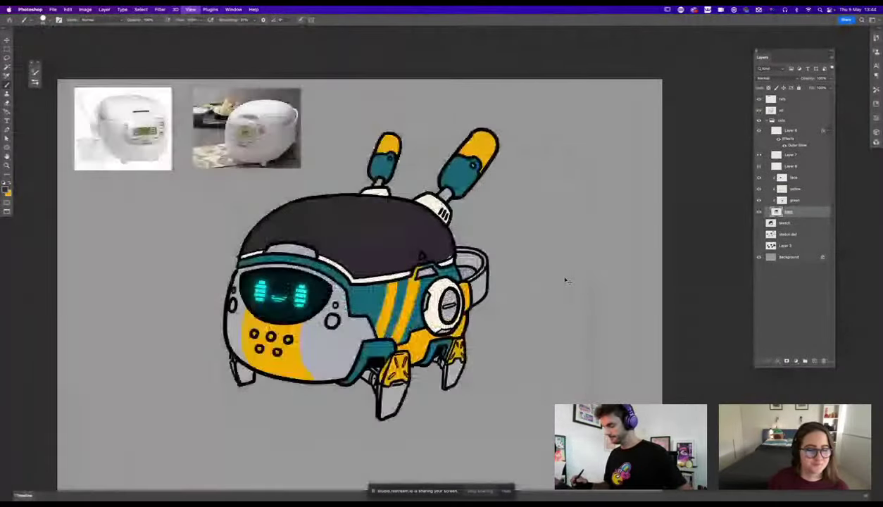
Recolour the small triangle on the dark lid with the body's light grey.
key("super+plus")
key("super+plus")
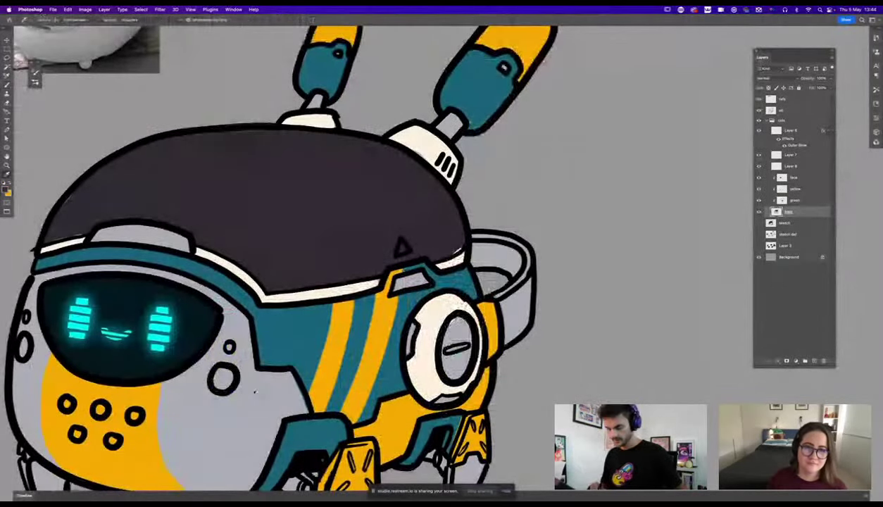
key("l")
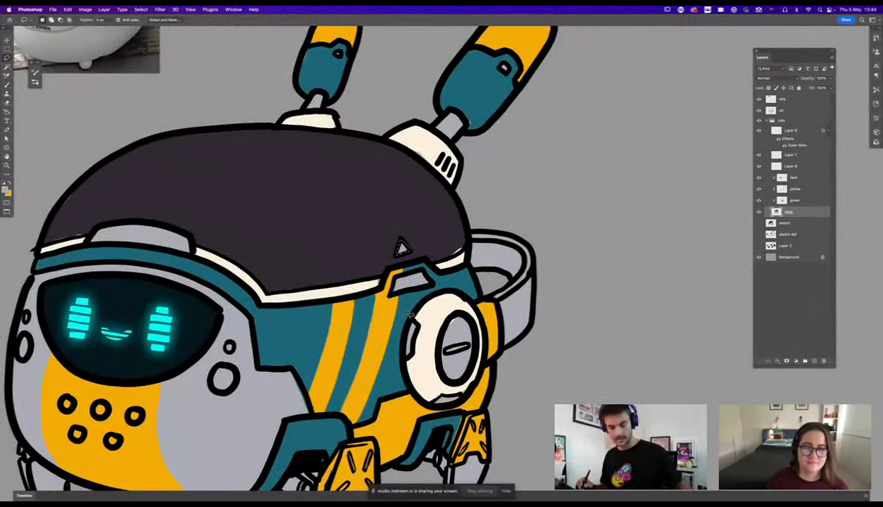
key("super+minus")
key("super+minus")
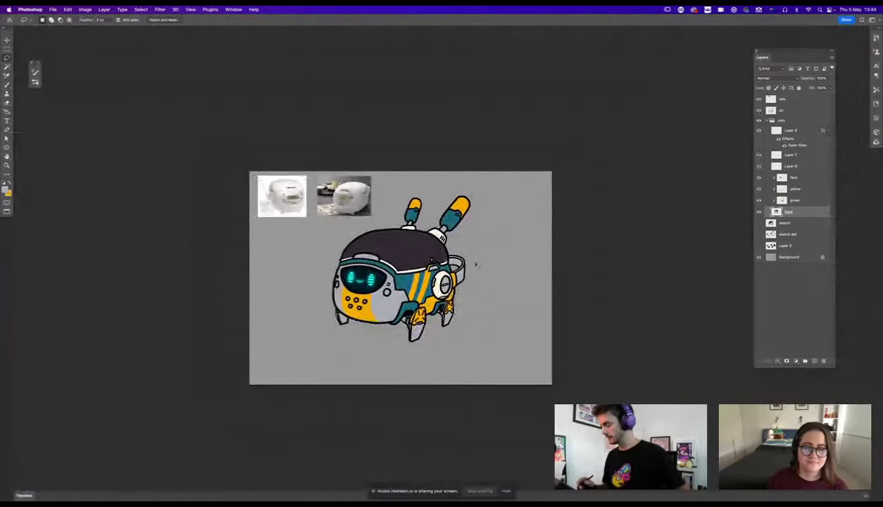
key("super+plus")
key("super+plus")
key("super+plus")
left_click_drag(483, 301, 498, 270)
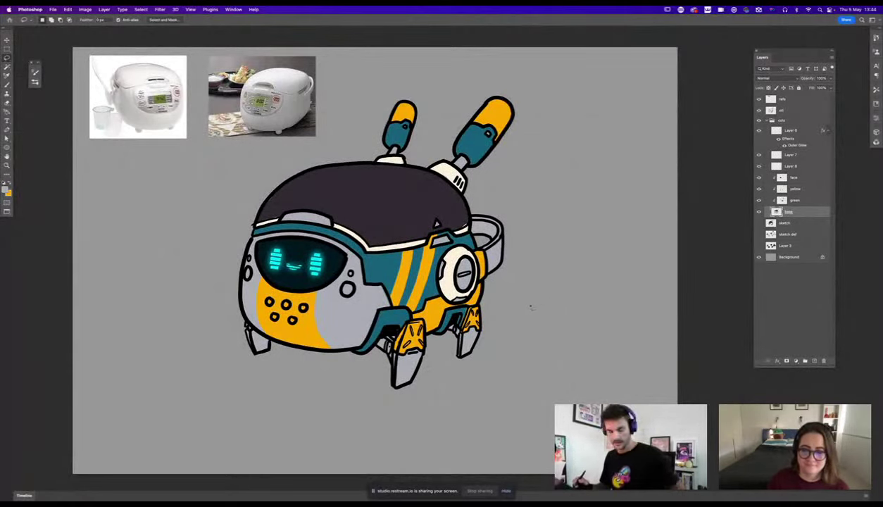
Switch to Illustrator, copy the yellow-and-black radioactive badge from the sticker sheet, and return to Photoshop.
key("super+Tab")
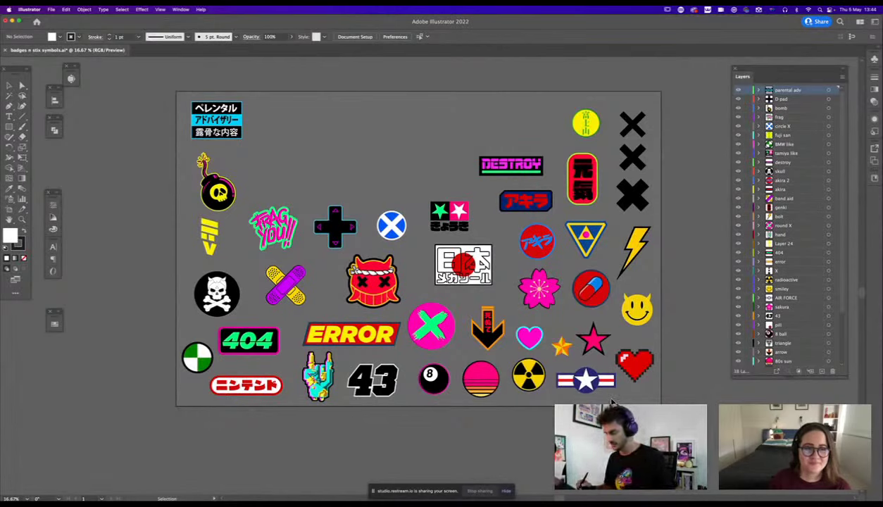
key("l")
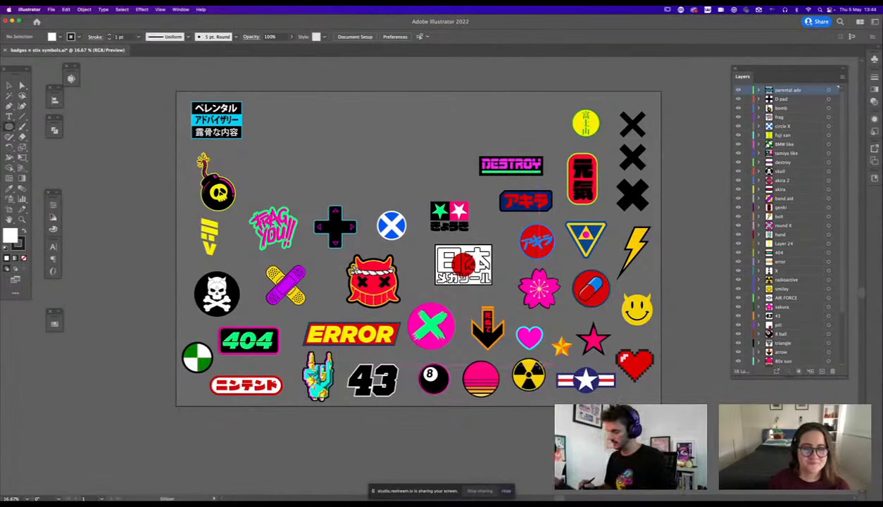
key("a")
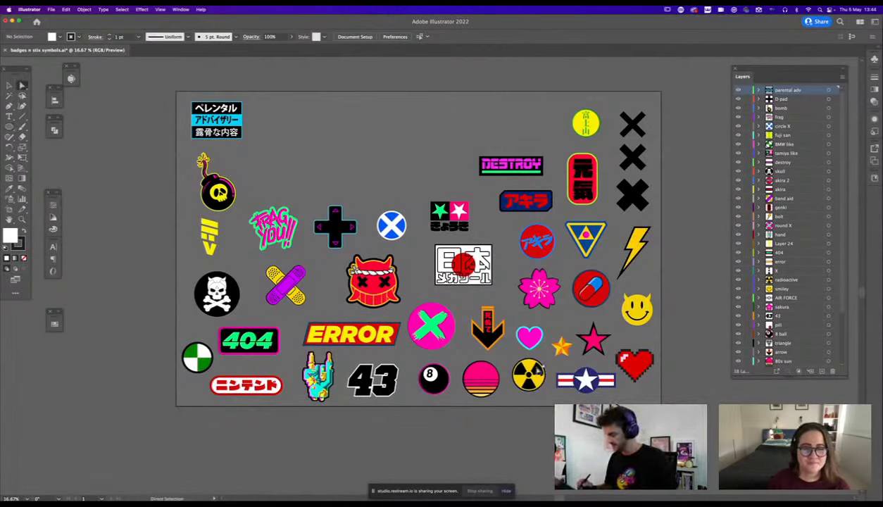
left_click(539, 393)
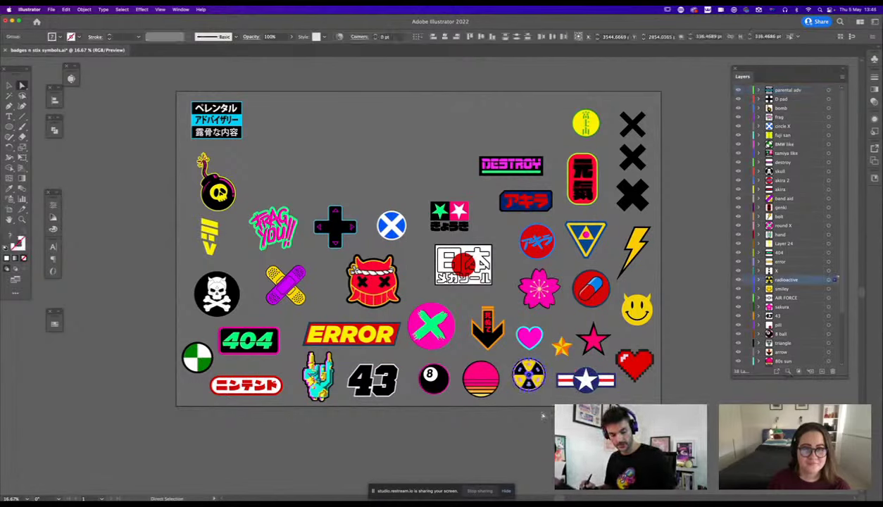
key("v")
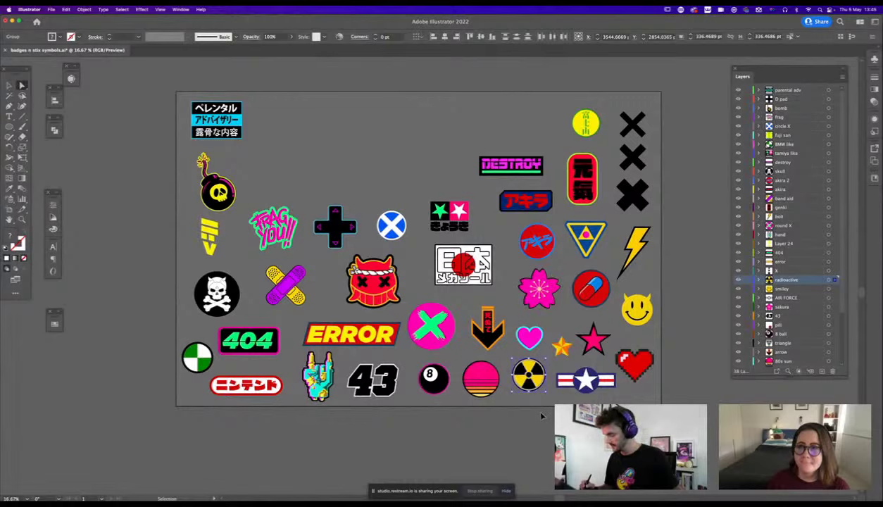
key("super+Tab")
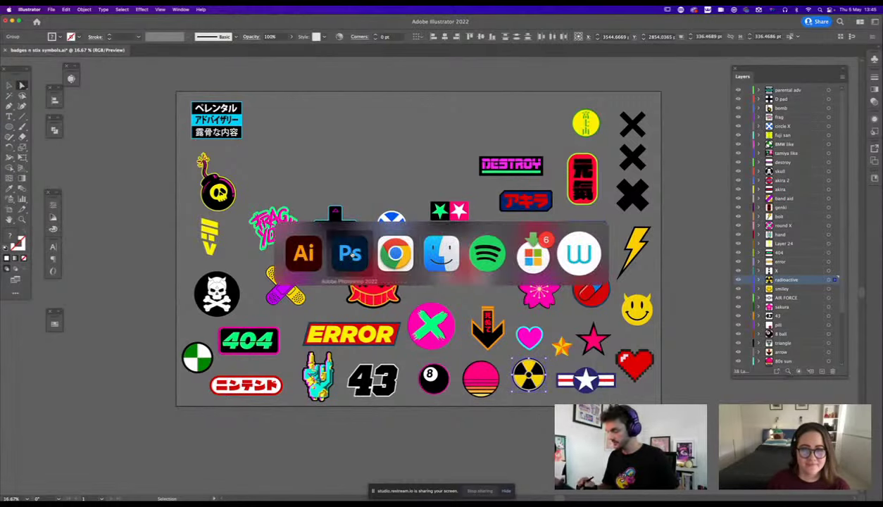
Try pasting the radioactive badge into the robot document as layers, and undo the paste.
key("super+v")
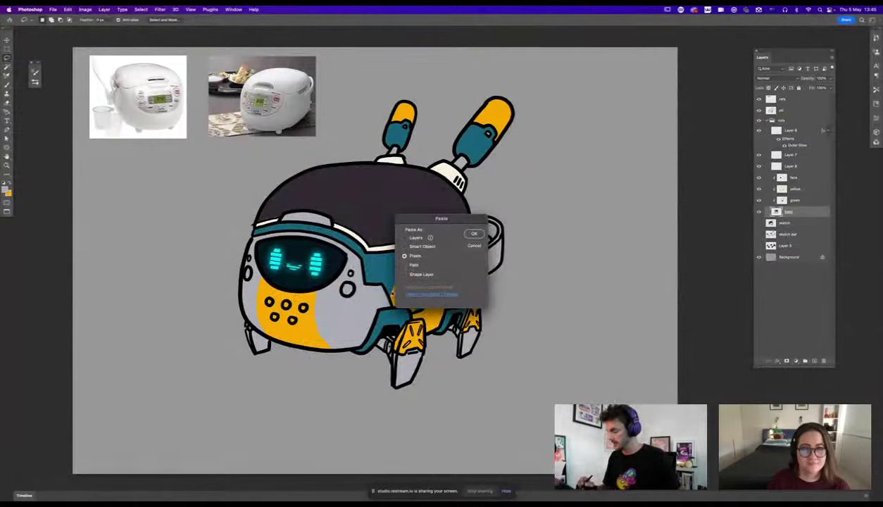
left_click(414, 239)
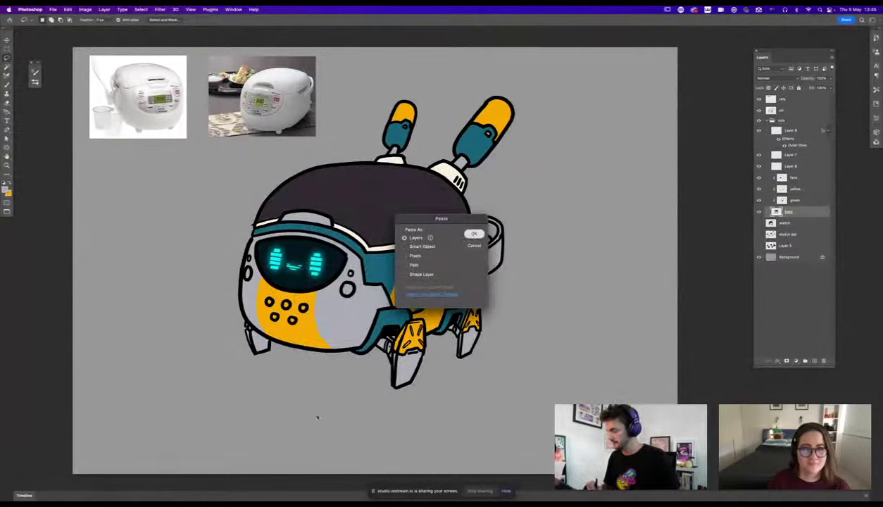
left_click(465, 235)
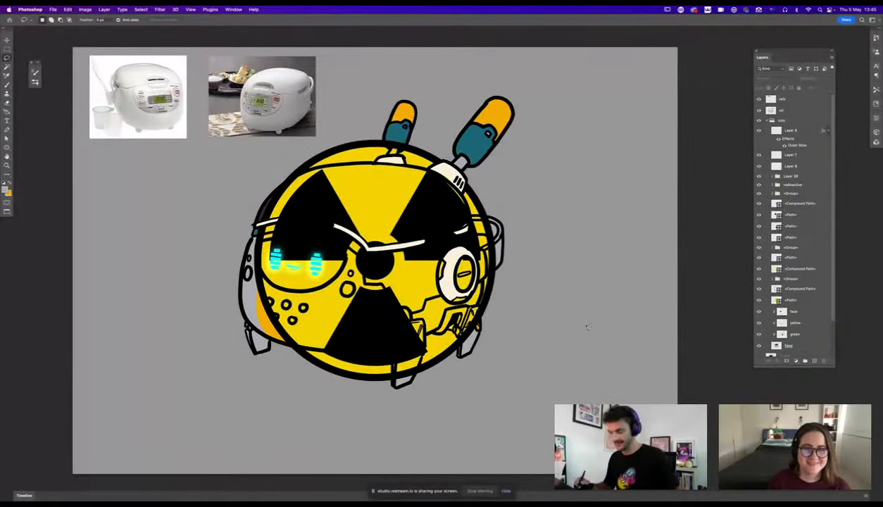
key("super+z")
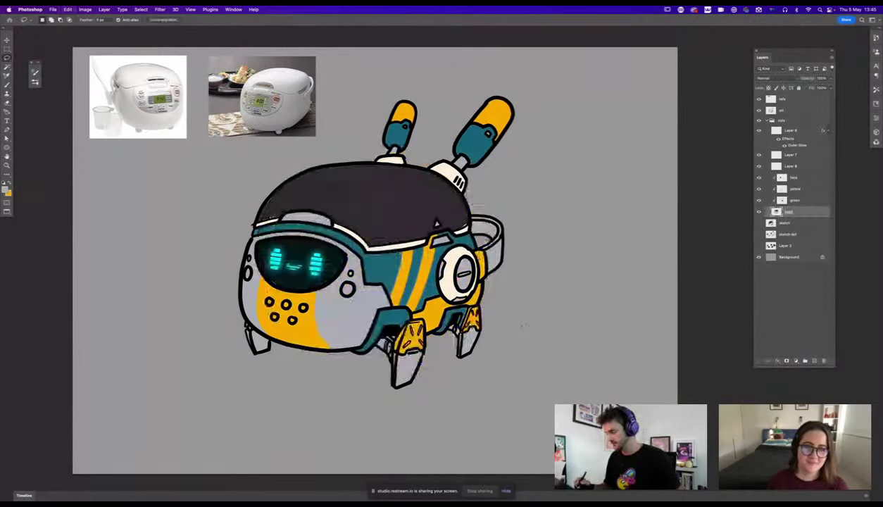
Switch to Illustrator and inspect the groups inside the radioactive layer.
key("super+Tab")
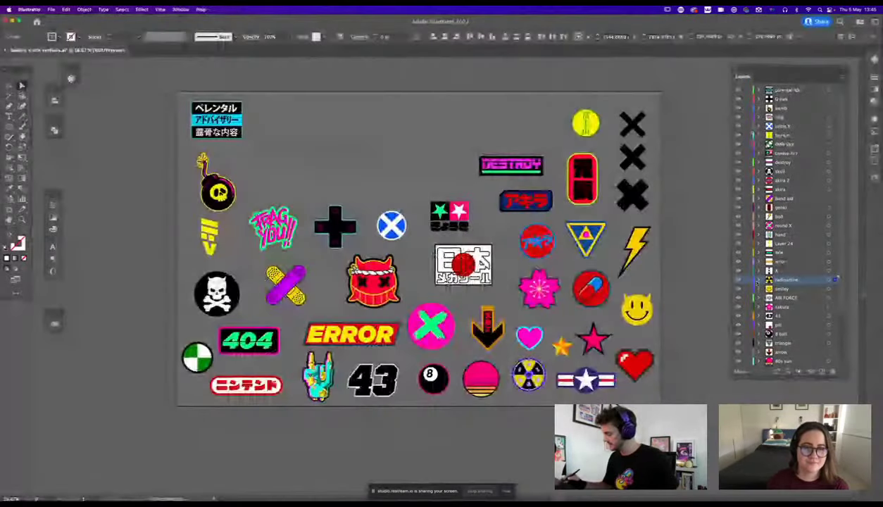
left_click(758, 279)
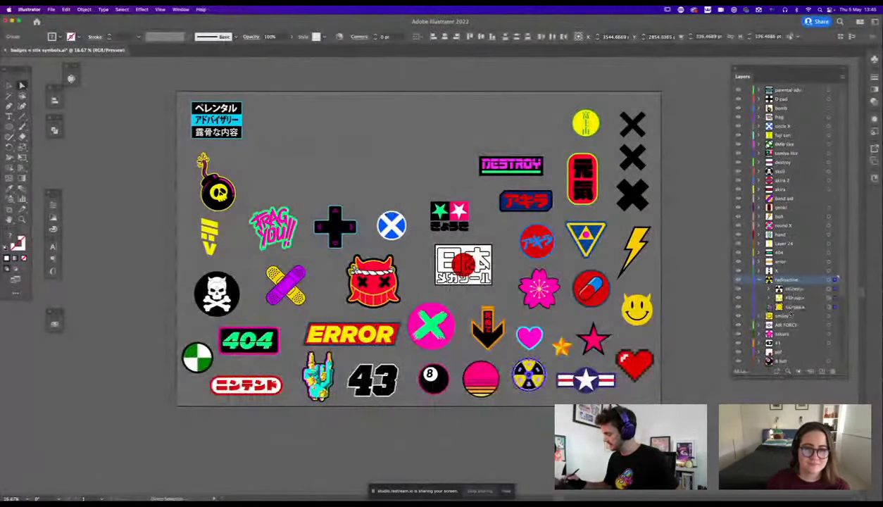
left_click(758, 279)
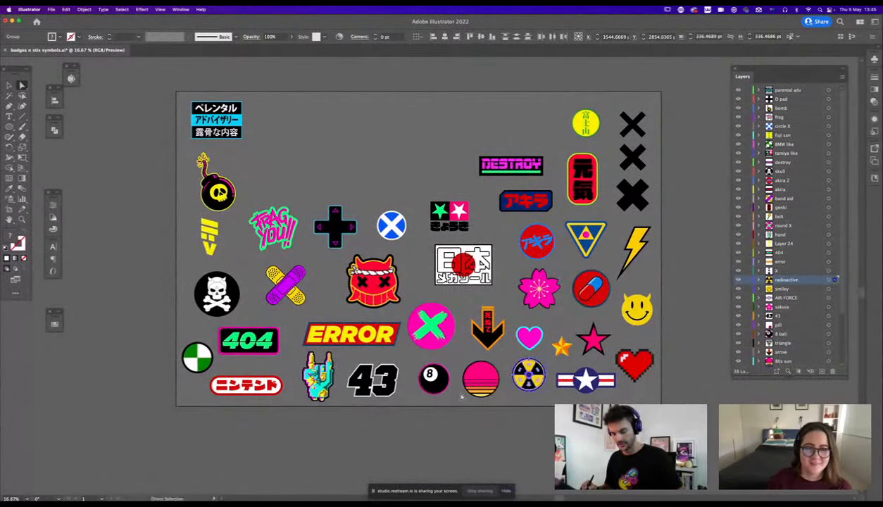
Return to Photoshop, paste the radioactive badge as pixels over the robot's rear side, and move its layer above Layer 6.
key("super+Tab")
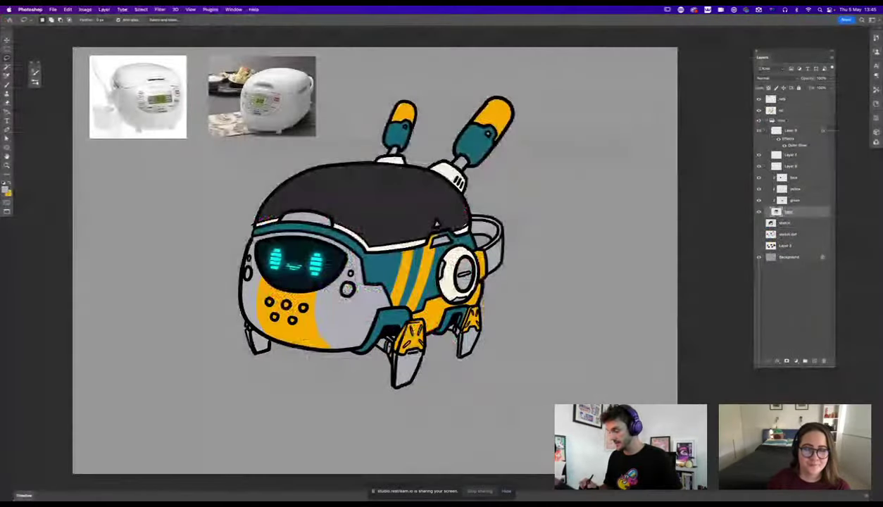
key("super+v")
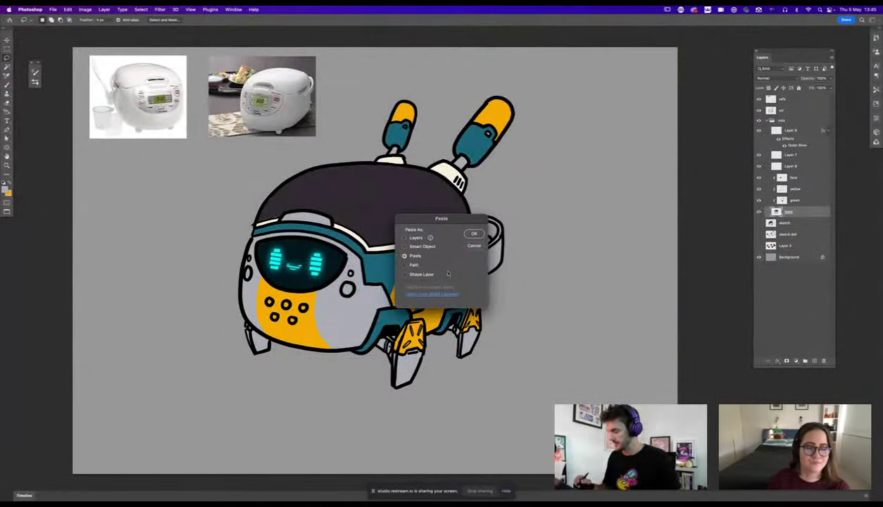
left_click(474, 234)
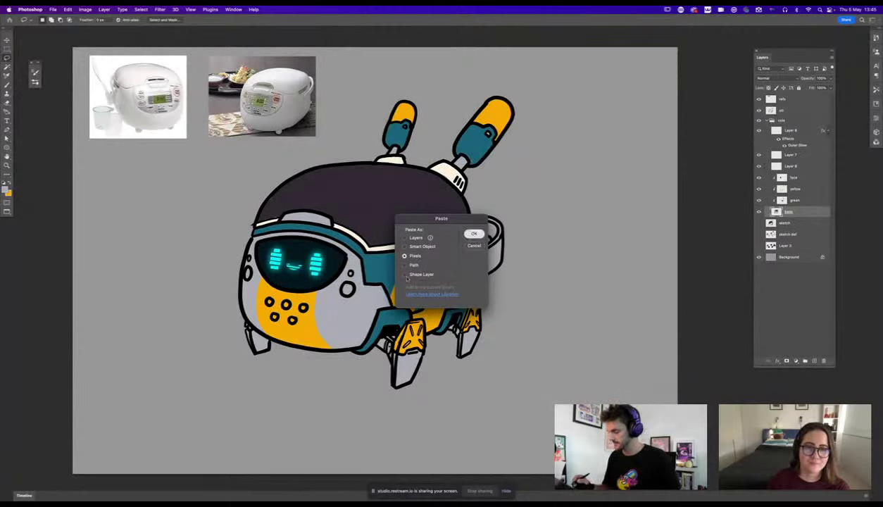
left_click_drag(399, 212, 539, 221)
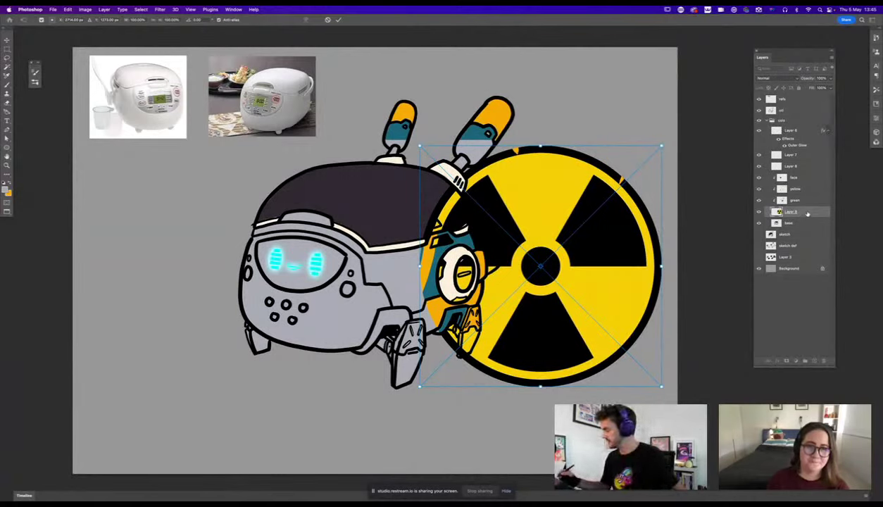
key("l")
mouse_move(790, 212)
left_mouse_down()
mouse_move(799, 142)
mouse_move(792, 131)
left_mouse_up()
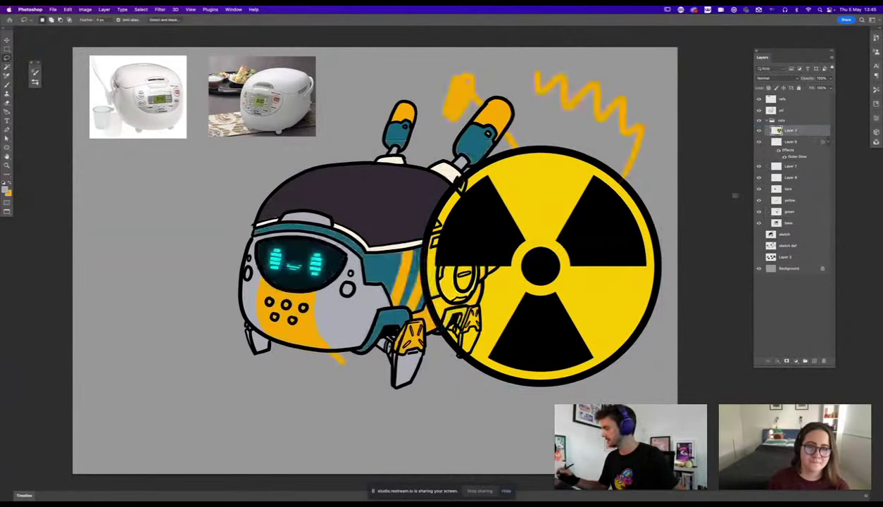
Scale the radioactive badge down to about half size and place it on the empty canvas beside the robot.
key("ctrl+t")
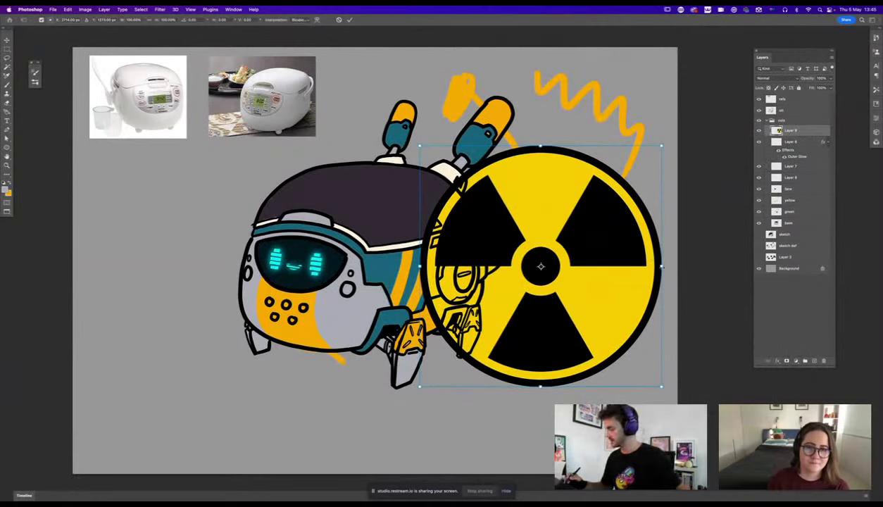
left_click_drag(659, 262, 555, 261)
left_click_drag(505, 284, 590, 342)
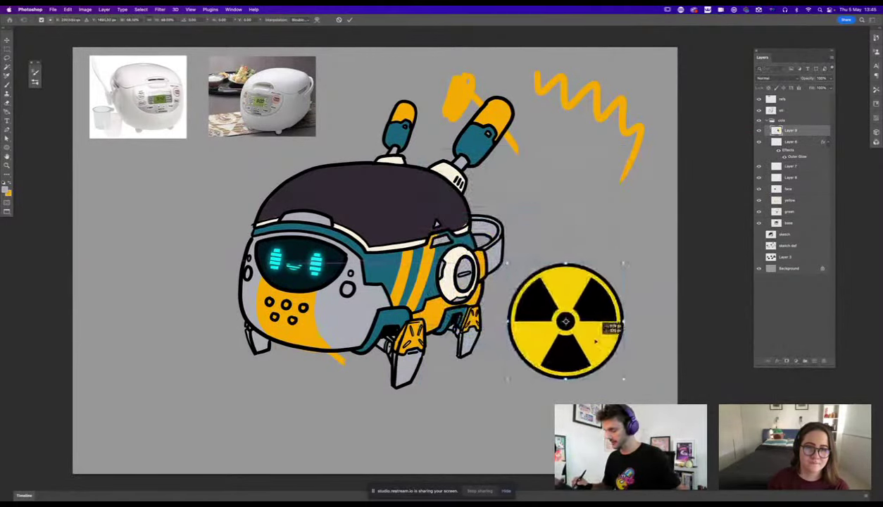
key("Return")
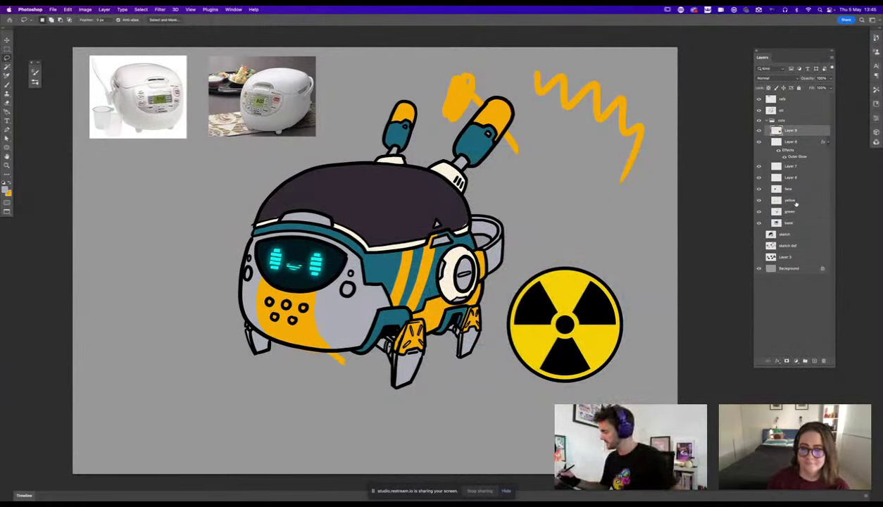
Erase the stray yellow strokes outside the robot's silhouette from the yellow layer, using the base layer's outline as the selection boundary, and deselect.
left_click(782, 200)
left_click(796, 212)
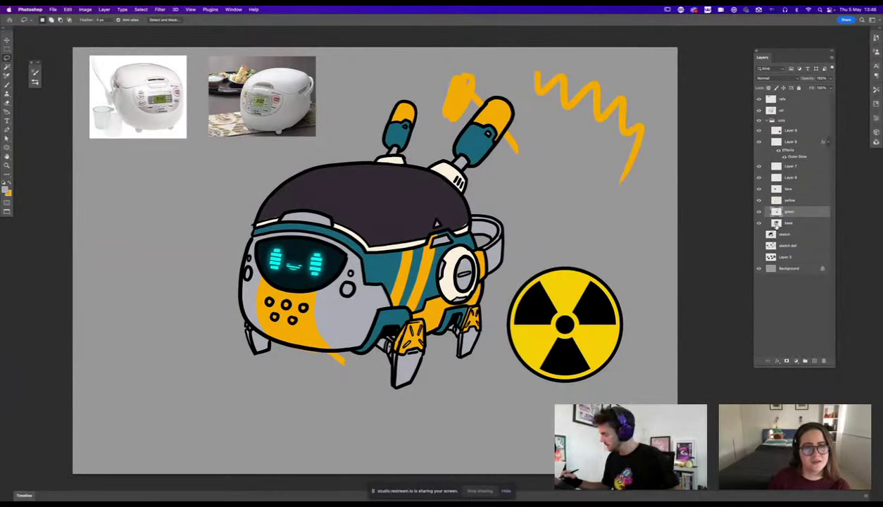
left_click(777, 224, "super")
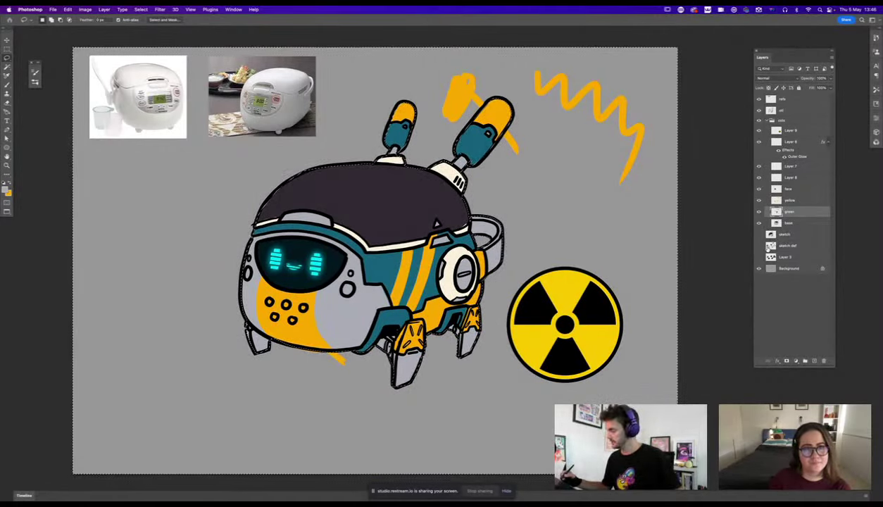
left_click(792, 201)
key("Delete")
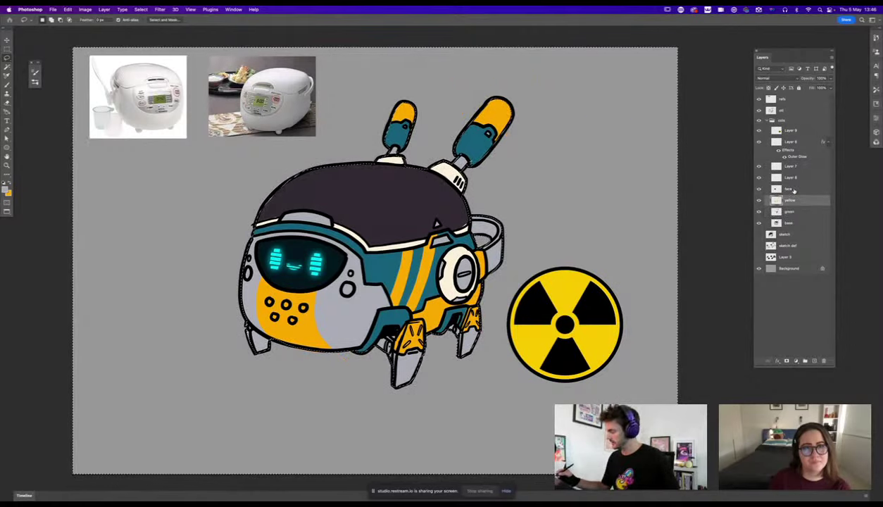
left_click(796, 168)
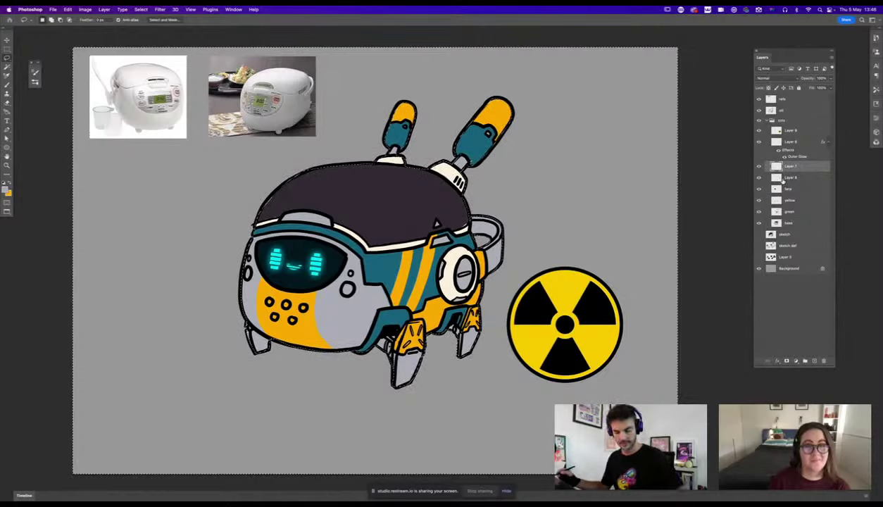
left_click(451, 376)
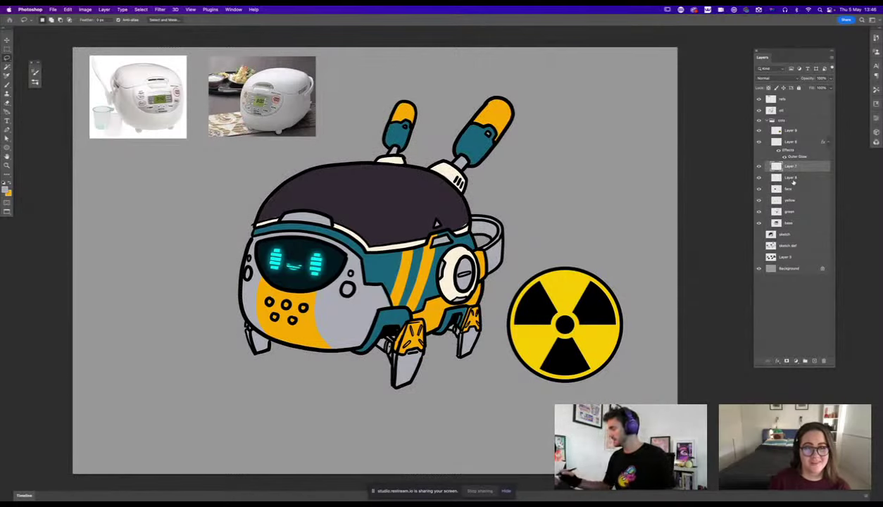
Collapse Layer 6's effects, create a group named stix inside the colour group, and put the radioactive badge layer in it.
left_click(825, 143)
left_click(794, 132)
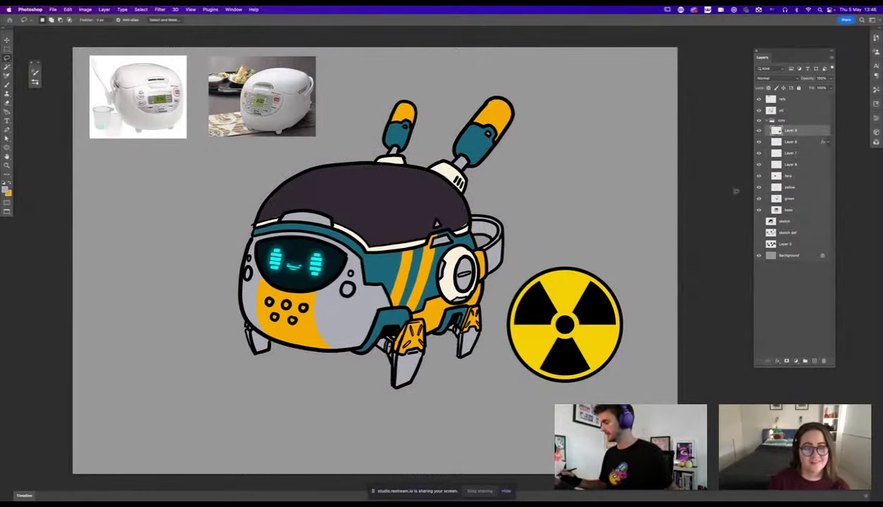
left_click(805, 361)
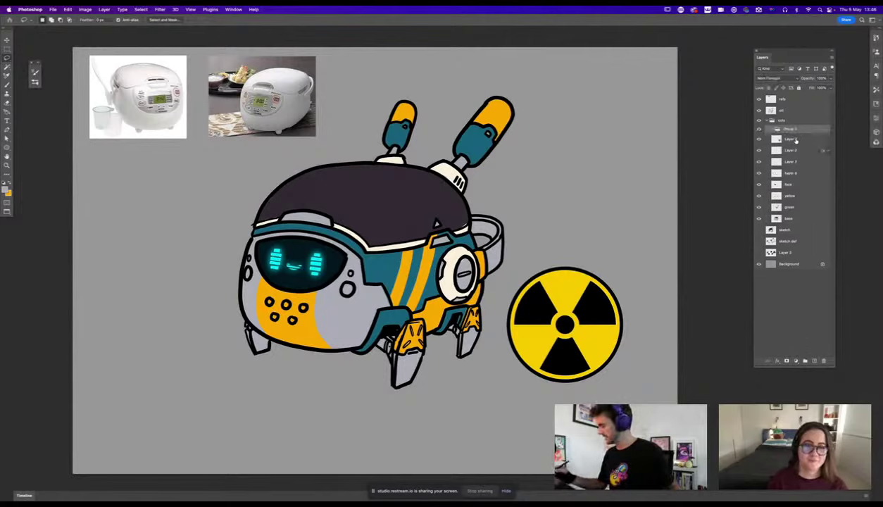
left_click_drag(795, 140, 797, 132)
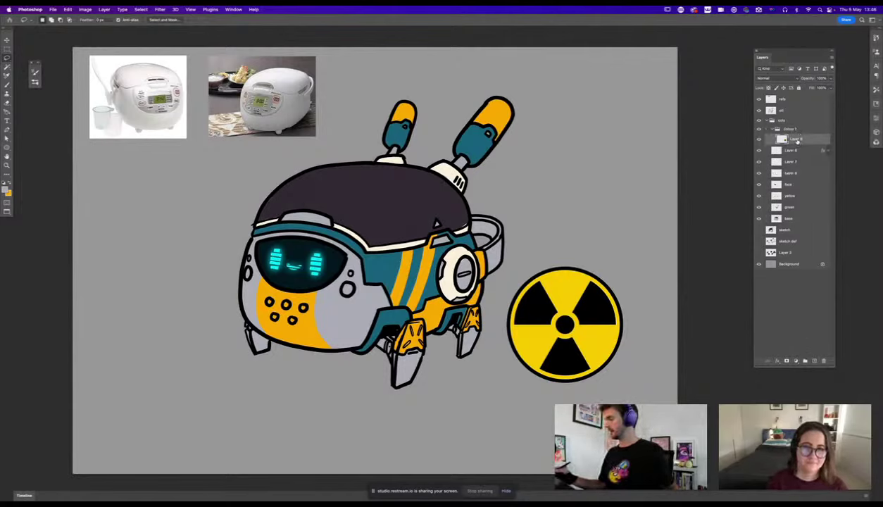
left_click(790, 129)
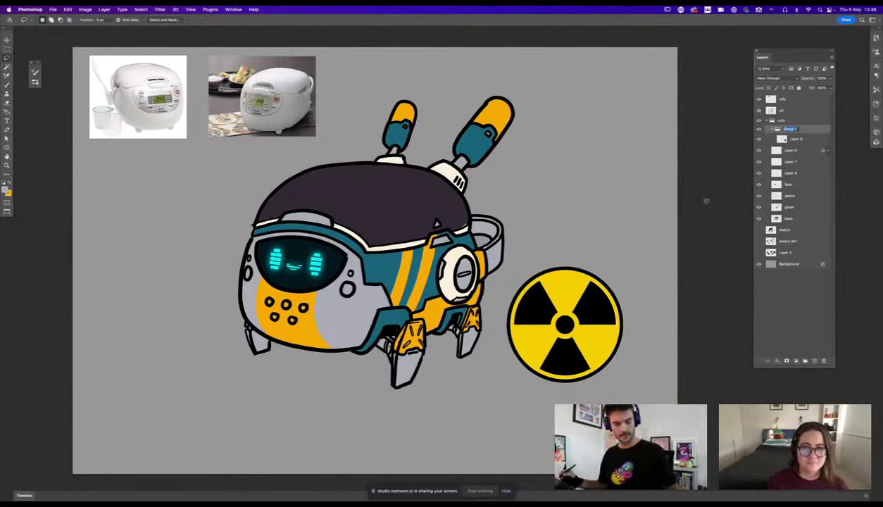
type("sig")
key("Return")
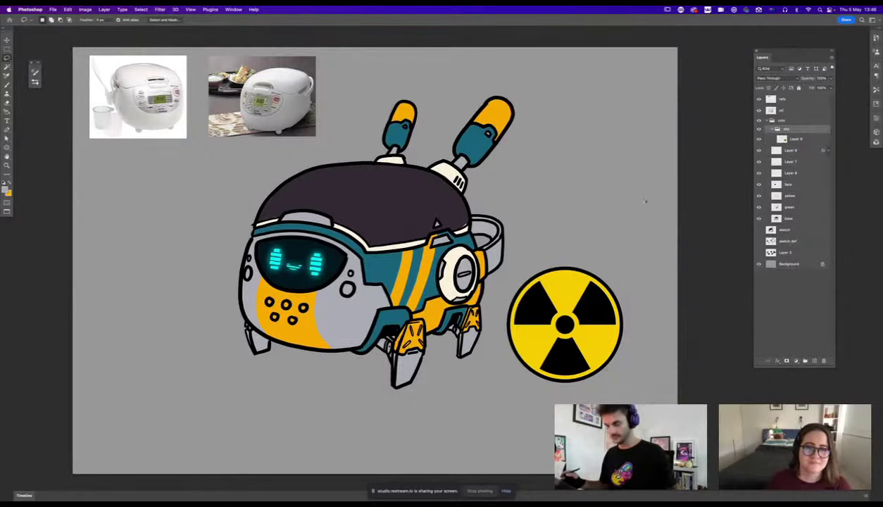
Move the radioactive badge onto the robot's side panel and scale it down between the front body and the round vent.
key("v")
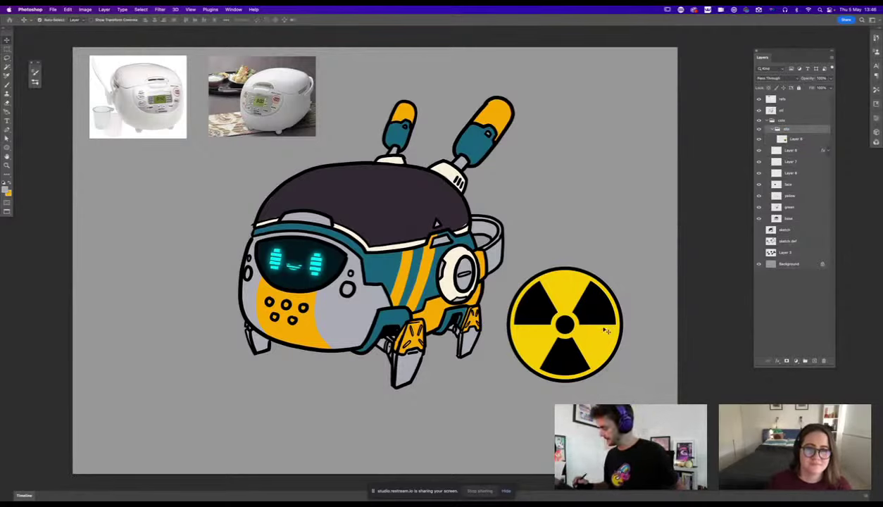
left_click_drag(605, 330, 431, 296)
key("super+t")
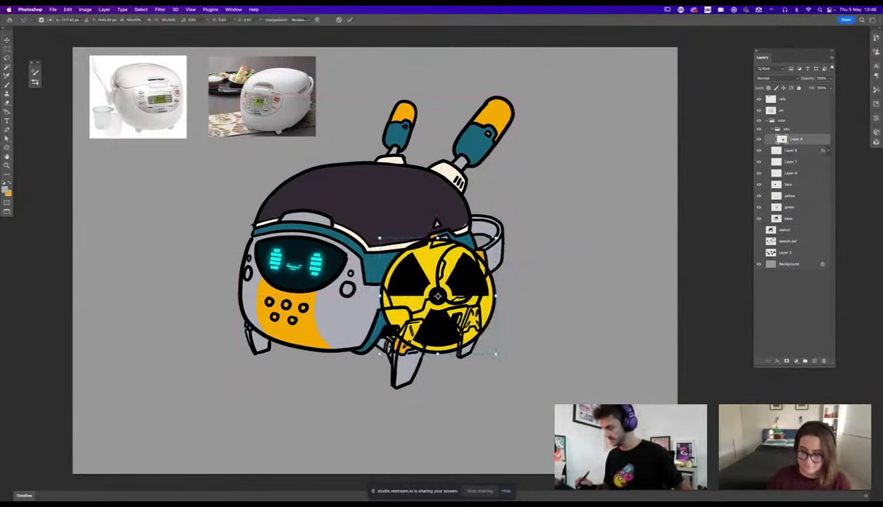
left_click_drag(495, 296, 578, 208)
key("super+plus")
key("super+plus")
key("super+plus")
key("Return")
Shrink, narrow and slightly rotate the radioactive badge so it sits over the yellow stripes on the robot's side.
key("super+minus")
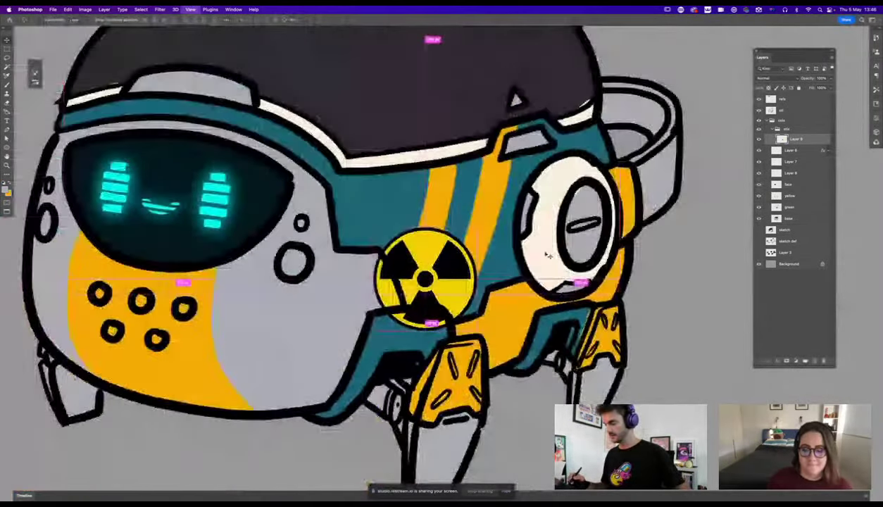
key("ctrl+minus")
key("ctrl+t")
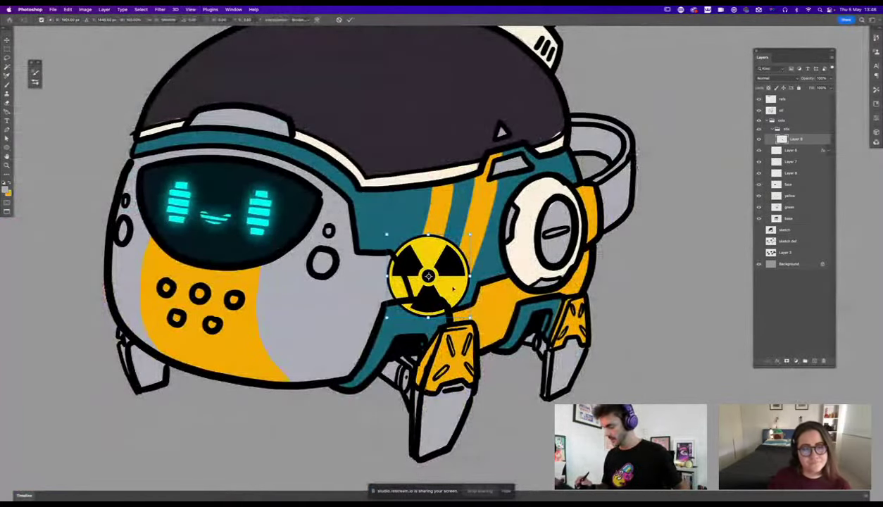
mouse_move(448, 292)
left_mouse_down()
mouse_move(471, 243)
mouse_move(471, 253)
mouse_move(482, 242)
mouse_move(453, 243)
mouse_move(420, 309)
mouse_move(461, 358)
mouse_move(438, 328)
mouse_move(457, 293)
left_mouse_up()
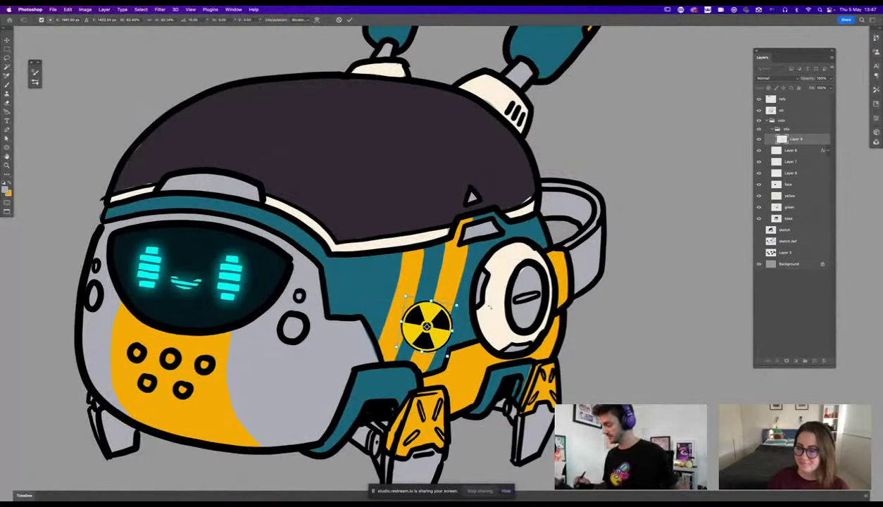
left_click_drag(458, 295, 450, 290)
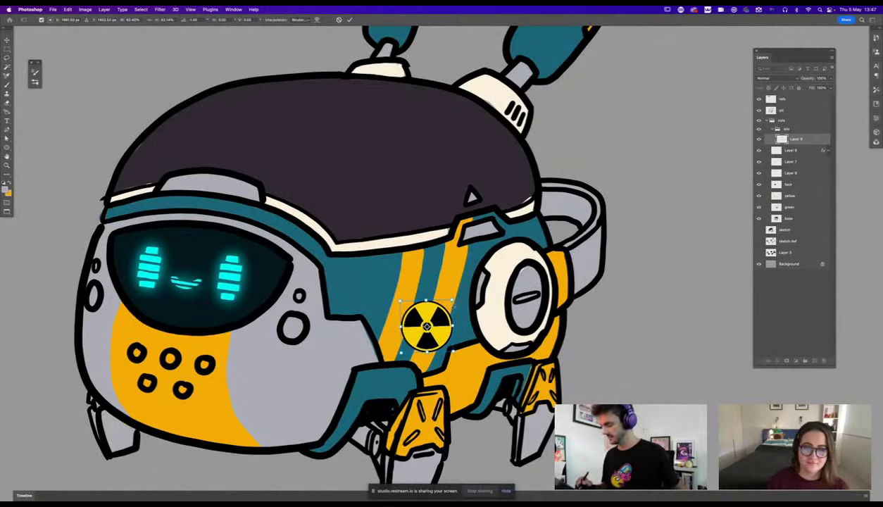
left_click_drag(515, 344, 552, 265)
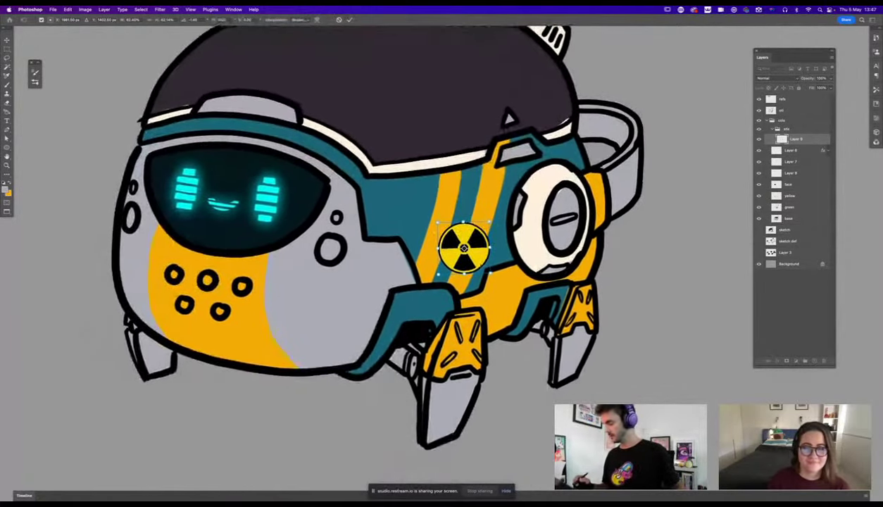
left_click_drag(478, 259, 480, 235)
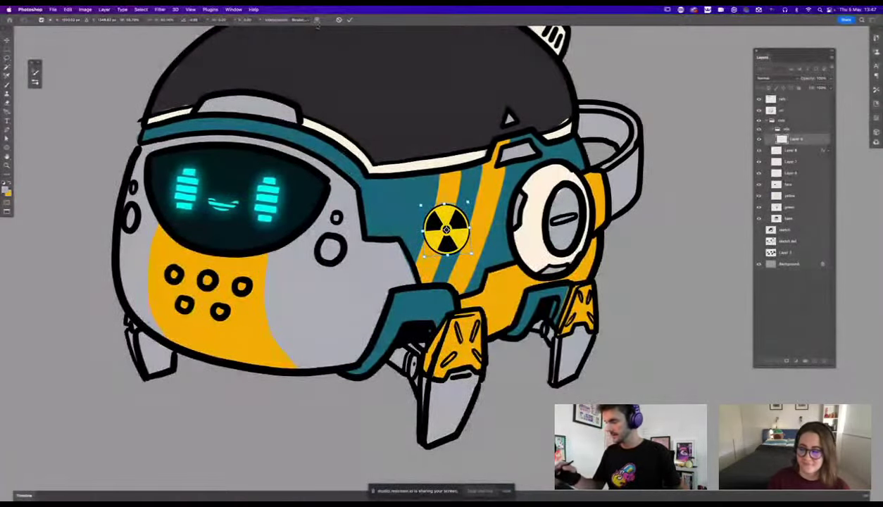
Warp the radioactive badge slightly to follow the curve of the robot's side panel.
left_click(317, 20)
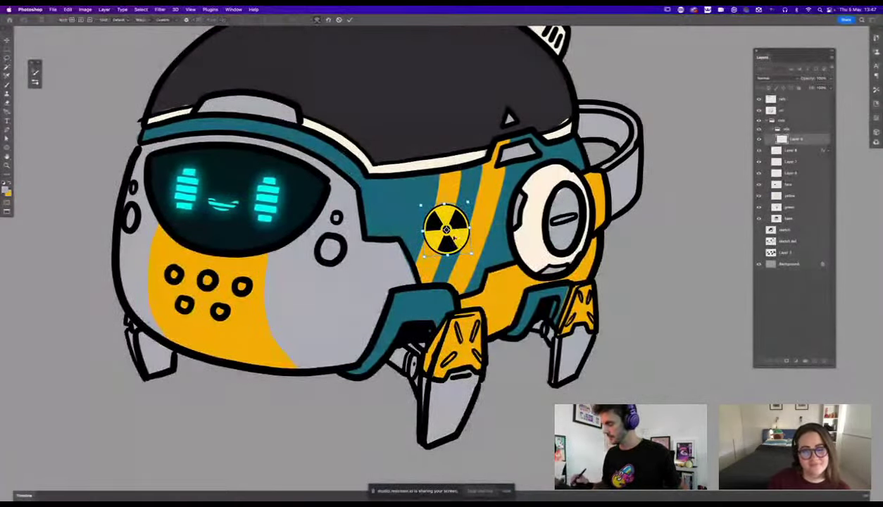
mouse_move(448, 239)
left_mouse_down()
mouse_move(428, 232)
mouse_move(460, 230)
mouse_move(453, 231)
left_mouse_up()
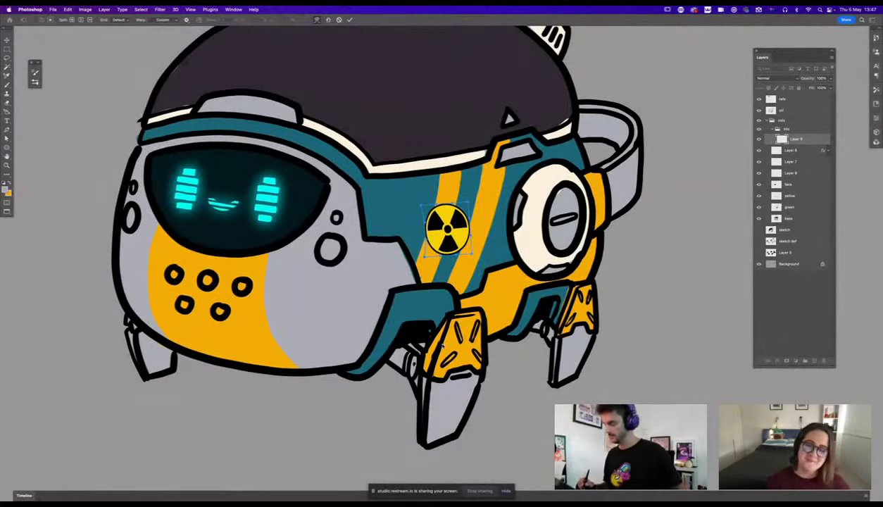
key("Return")
Scale the radioactive badge down slightly and fine-tune its position on the yellow side stripe.
key("super+minus")
key("super+minus")
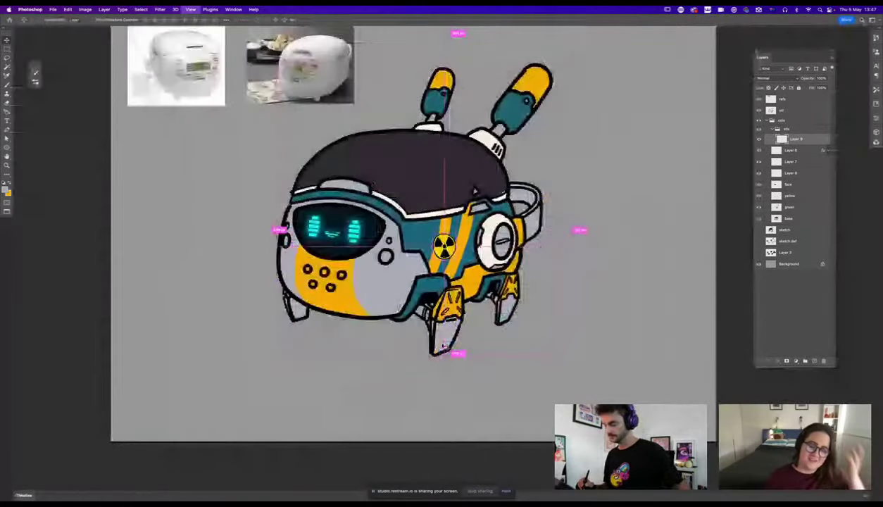
key("super+minus")
key("super+plus")
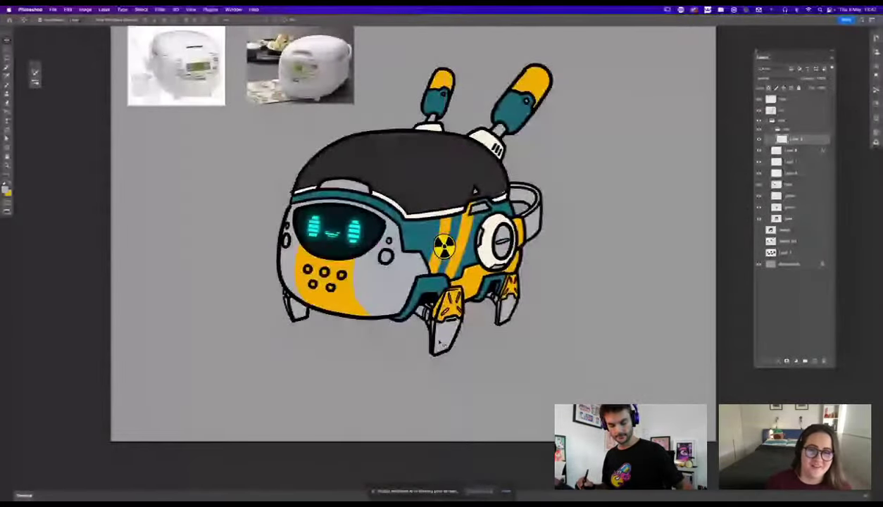
key("super+t")
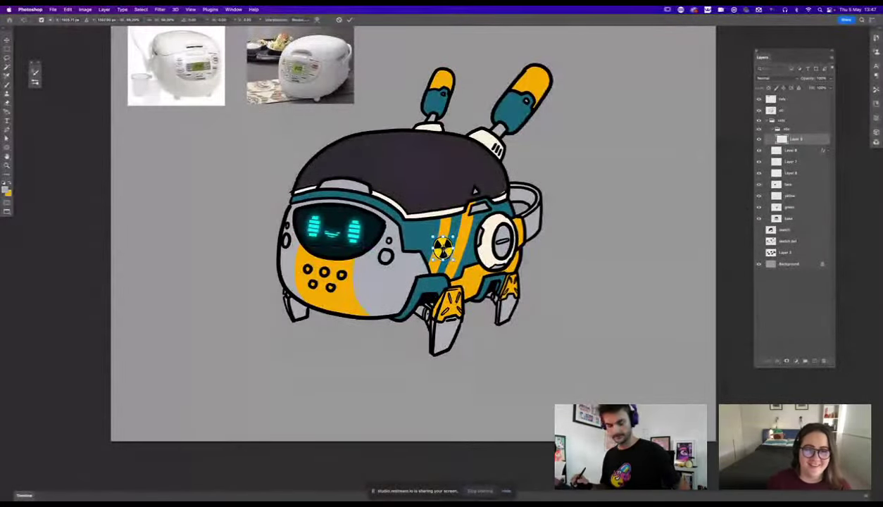
key("Return")
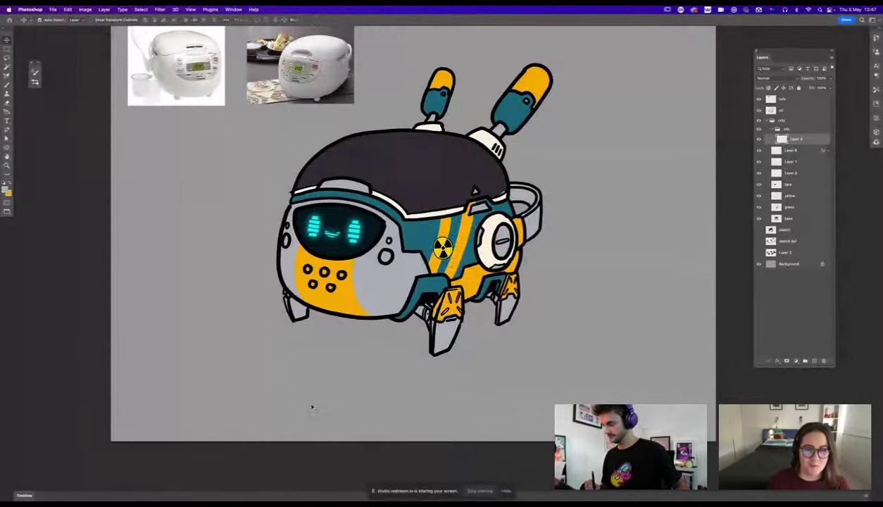
Switch to Illustrator, copy the pink-and-green DESTROY sticker from the sticker sheet, and return to Photoshop.
key("super+Tab")
key("super+Tab")
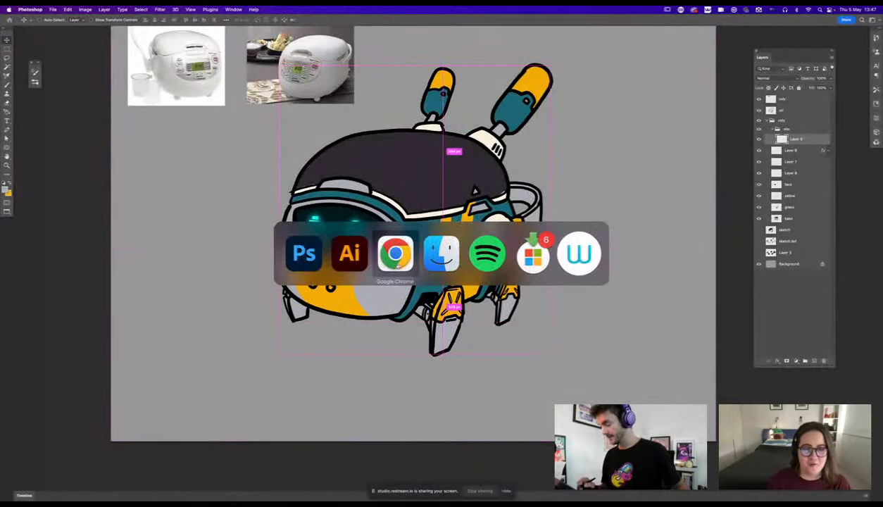
left_click(348, 265)
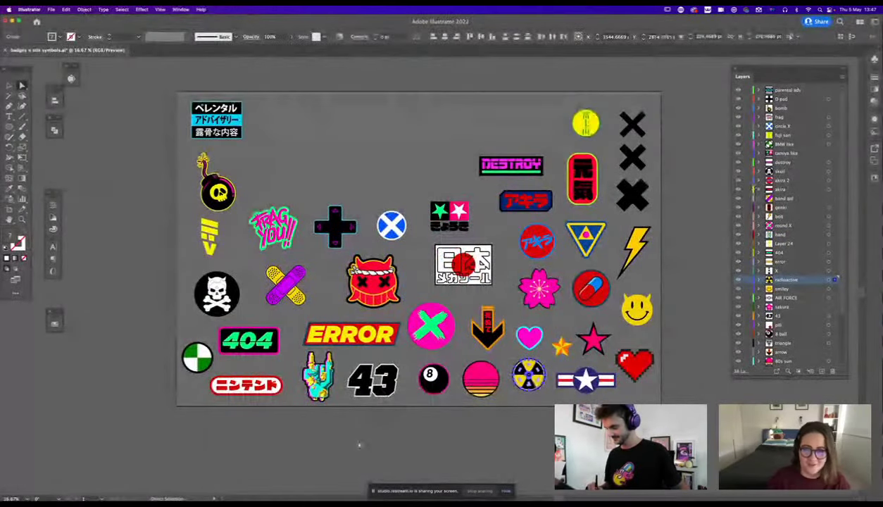
left_click(412, 399)
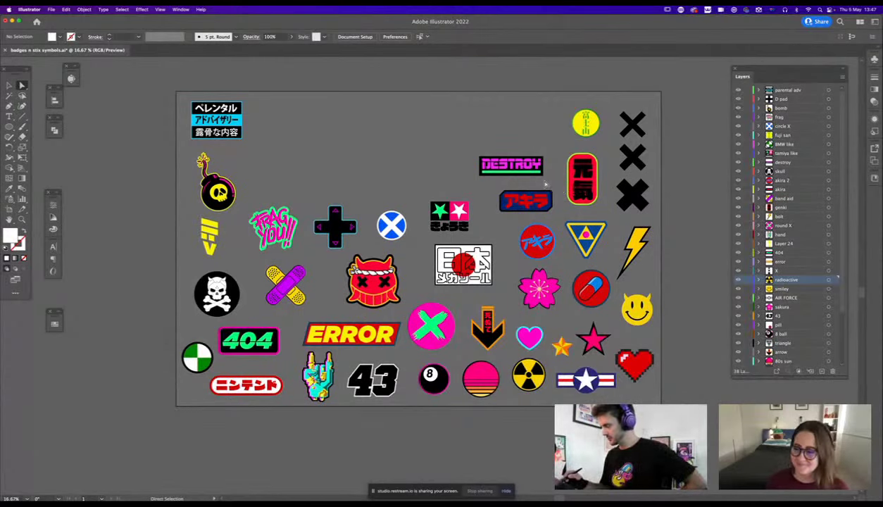
left_click(536, 171)
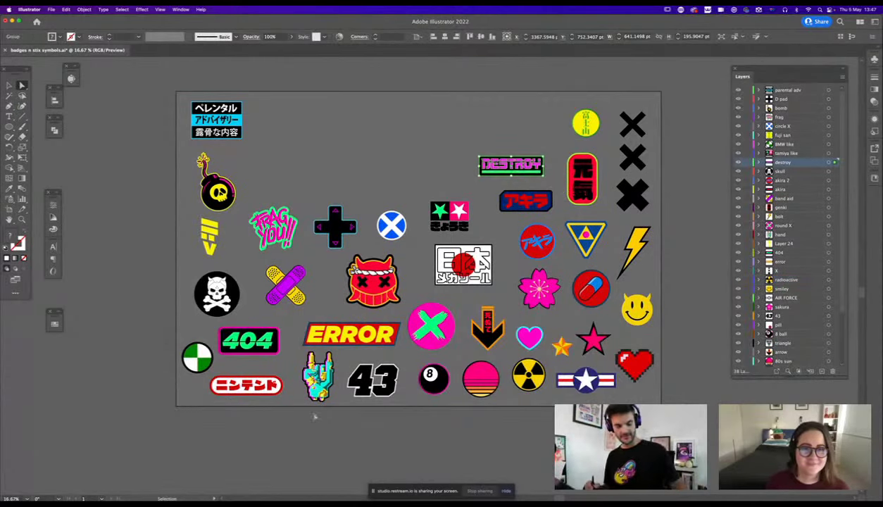
key("super+Tab")
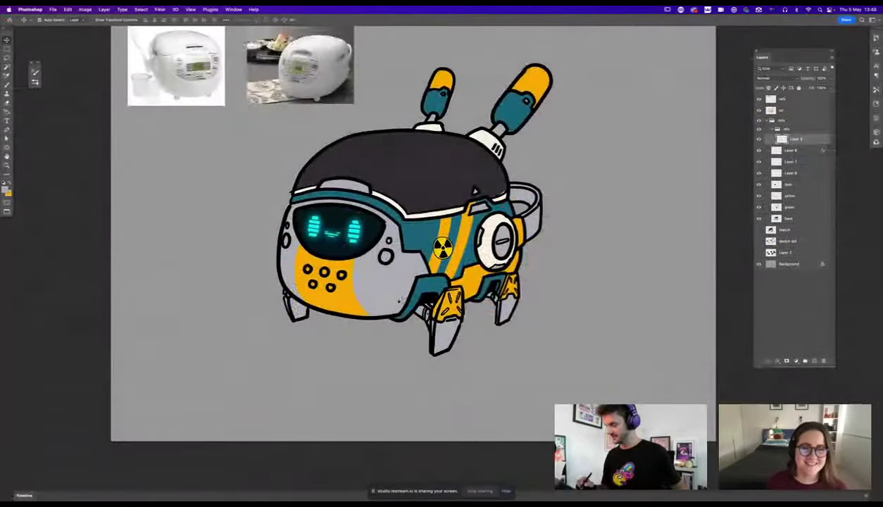
Paste the DESTROY sticker as pixels into the sticker group and scale it down over the robot's lower front.
key("super+v")
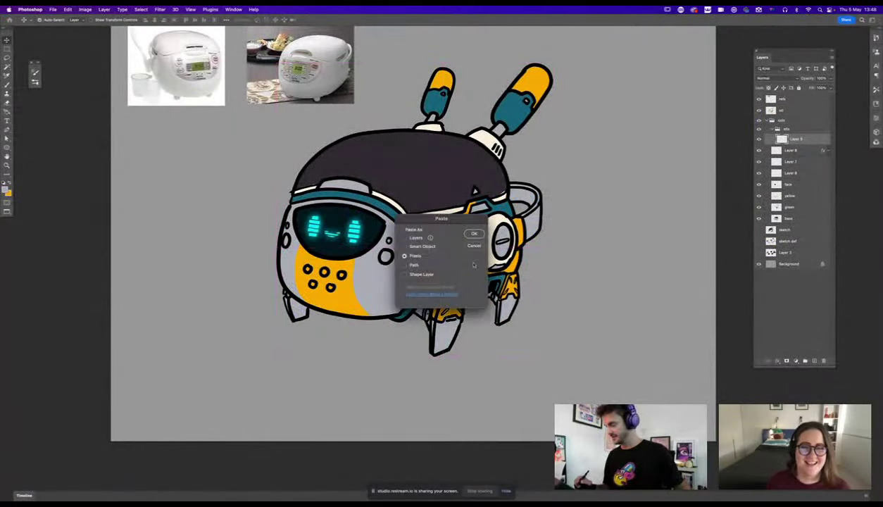
left_click(476, 235)
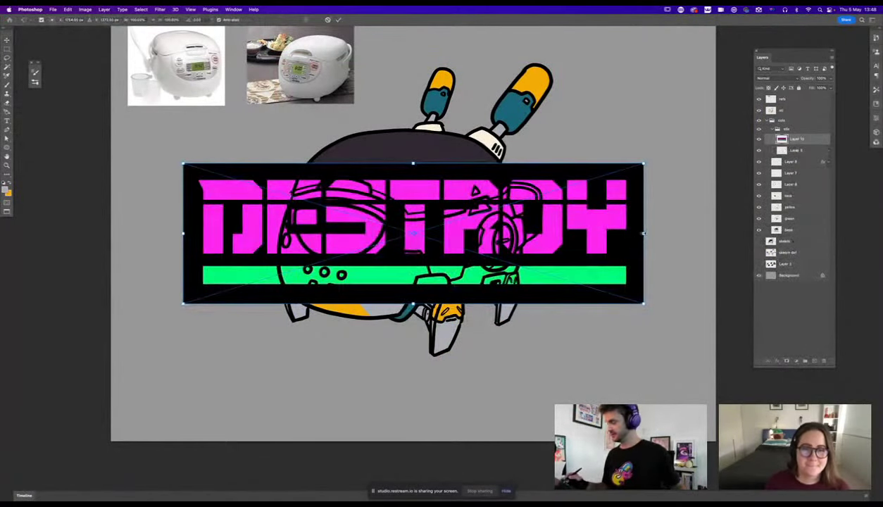
left_click_drag(643, 234, 400, 288)
key("Return")
key("super+minus")
key("super+minus")
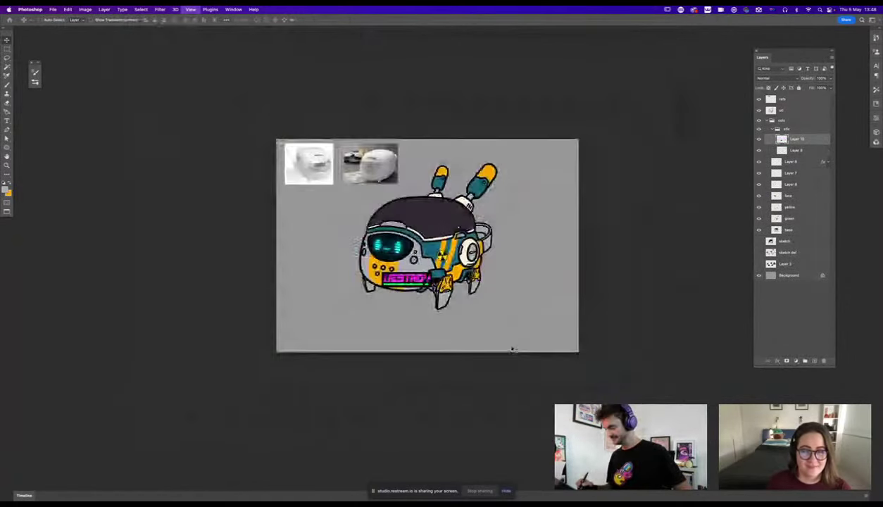
Try shrinking and tilting the DESTROY sticker across the robot's lower front, and undo the transform.
key("super+equal")
key("super+equal")
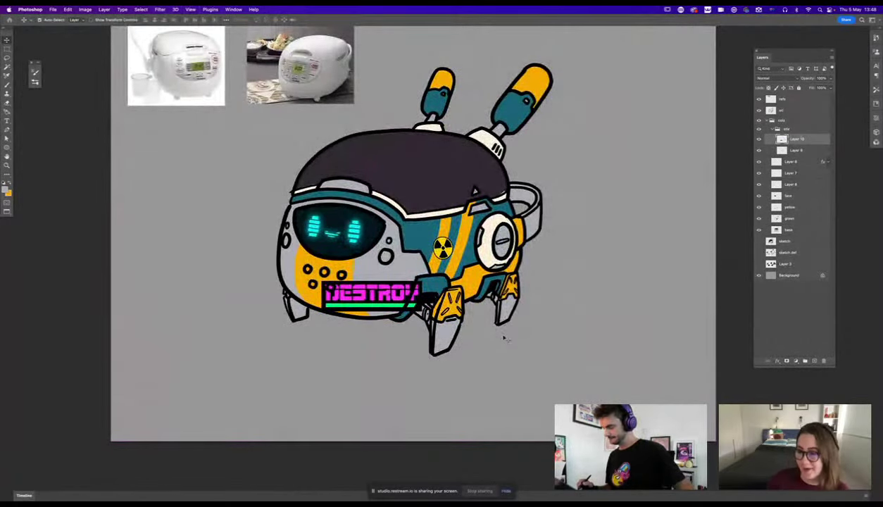
key("super+t")
left_click_drag(421, 282, 395, 279)
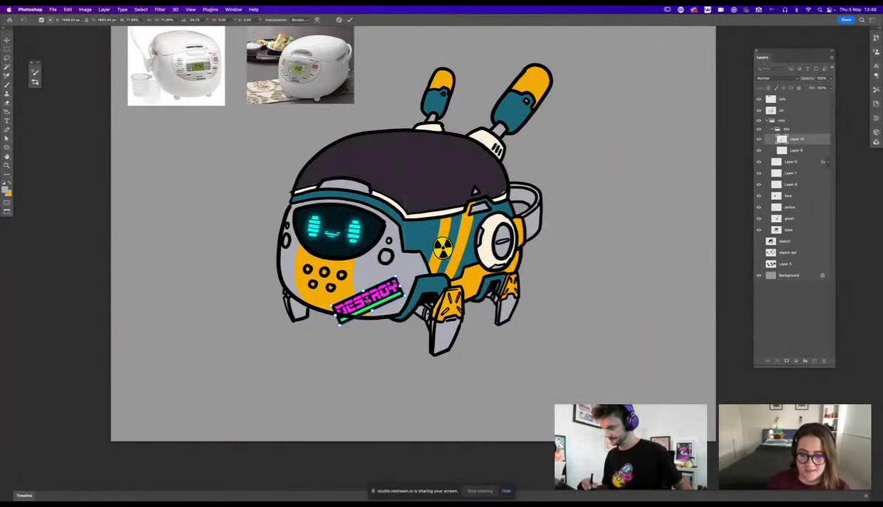
key("Return")
key("super+plus")
key("super+plus")
scroll(481, 299, "left", 3)
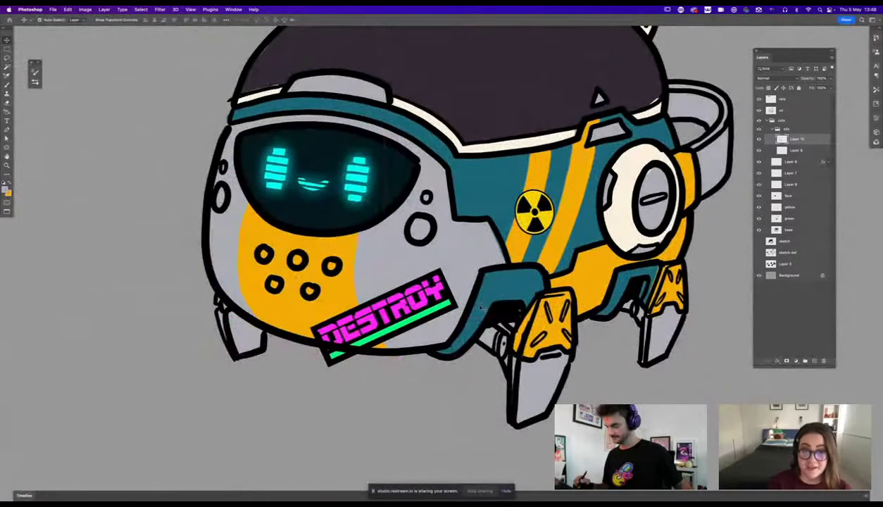
key("super+z")
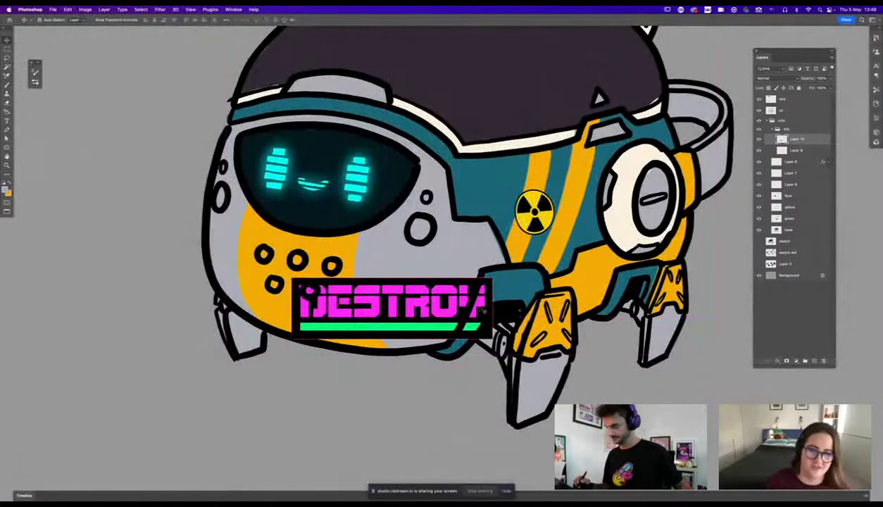
Scale down and tilt the DESTROY sticker so it runs diagonally along the lower edge of the robot's grey front.
key("super+t")
left_click_drag(492, 278, 415, 256)
left_click_drag(392, 300, 421, 297)
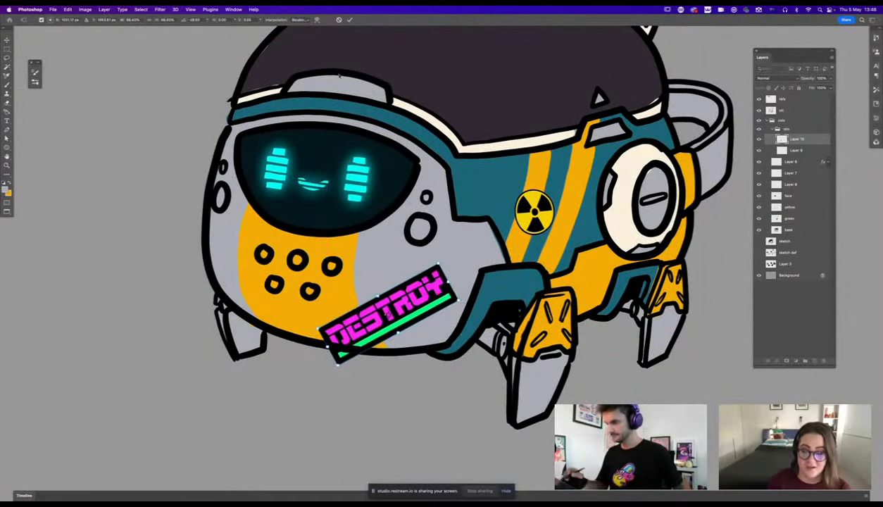
Warp the DESTROY sticker into a gentle curve that follows the rounded underside of the robot's body.
left_click(317, 19)
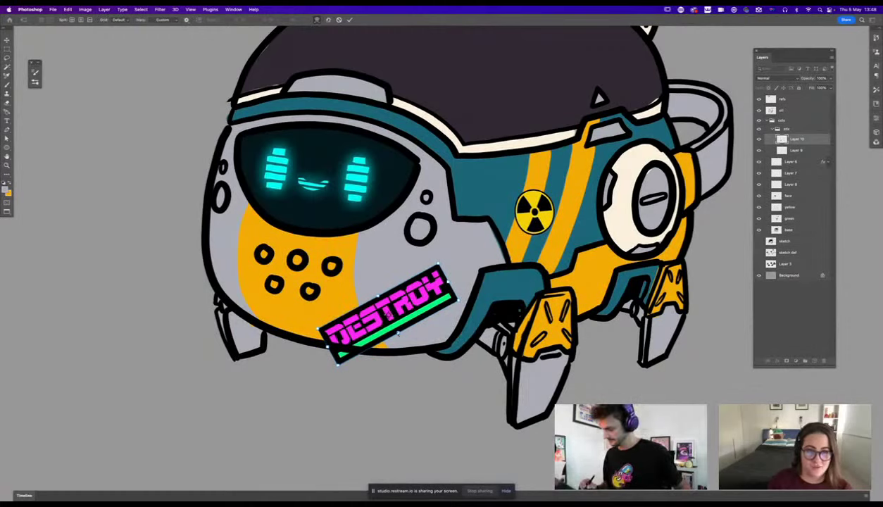
left_click_drag(399, 334, 423, 325)
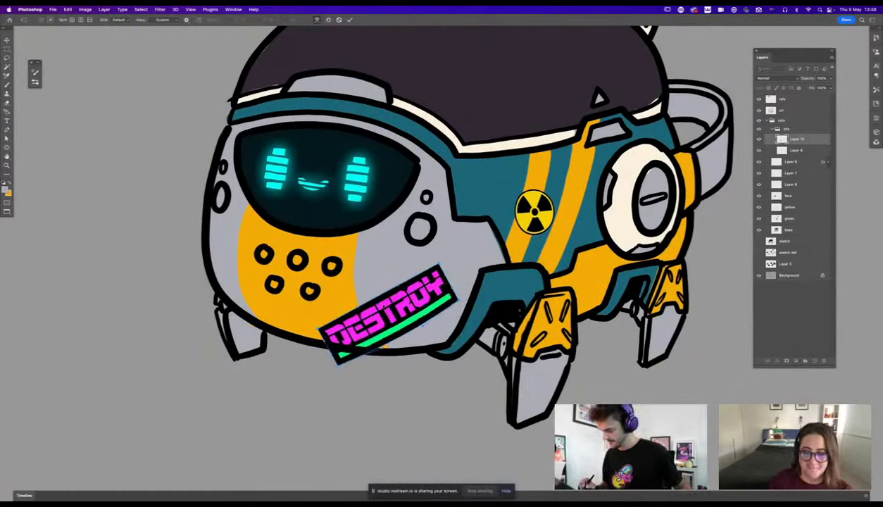
mouse_move(399, 286)
left_mouse_down()
mouse_move(322, 335)
mouse_move(356, 340)
mouse_move(362, 319)
mouse_move(402, 296)
left_mouse_up()
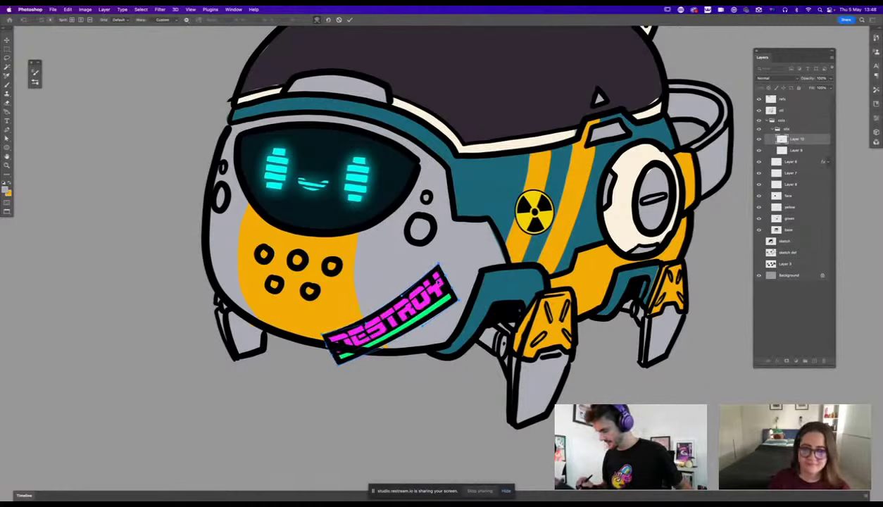
left_click_drag(439, 265, 438, 271)
left_click_drag(458, 300, 435, 272)
left_click_drag(399, 328, 400, 331)
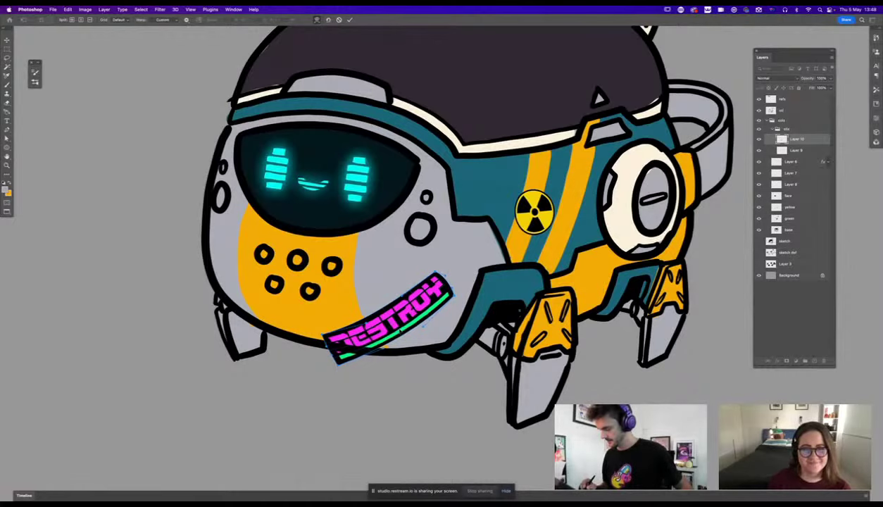
key("Return")
Erase the part of the DESTROY sticker that sticks out past the robot's lower outline.
key("super+0")
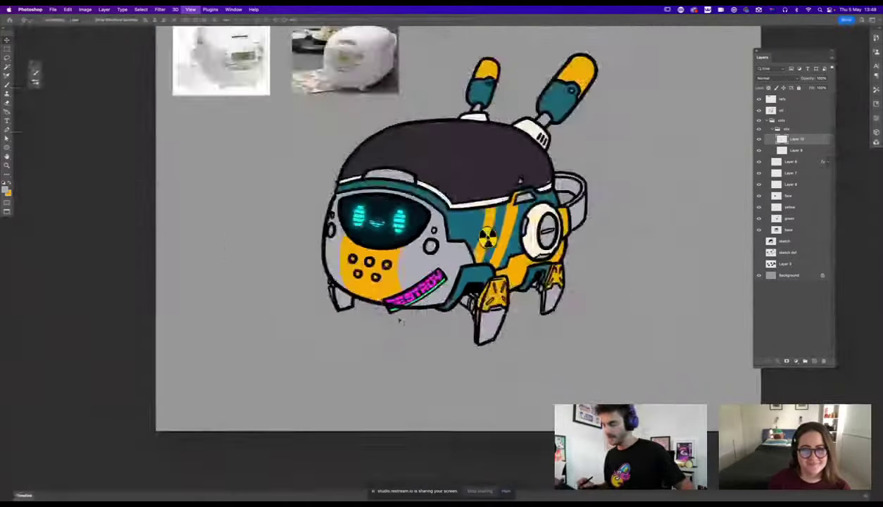
key("super+minus")
key("super+minus")
key("super+minus")
key("super+minus")
key("super+plus")
key("super+plus")
key("super+plus")
key("super+plus")
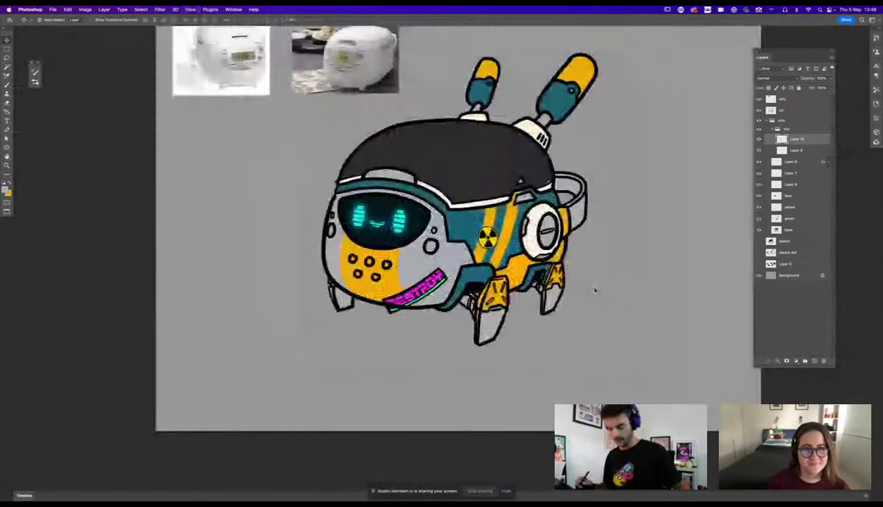
key("b")
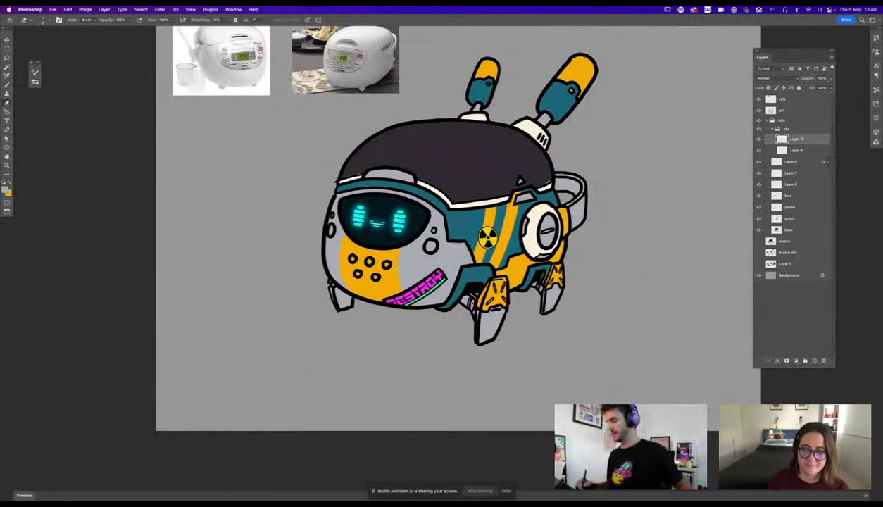
Collapse the sticker group and the colour group, and toggle the colour group's visibility to compare with the line art.
left_click(776, 129)
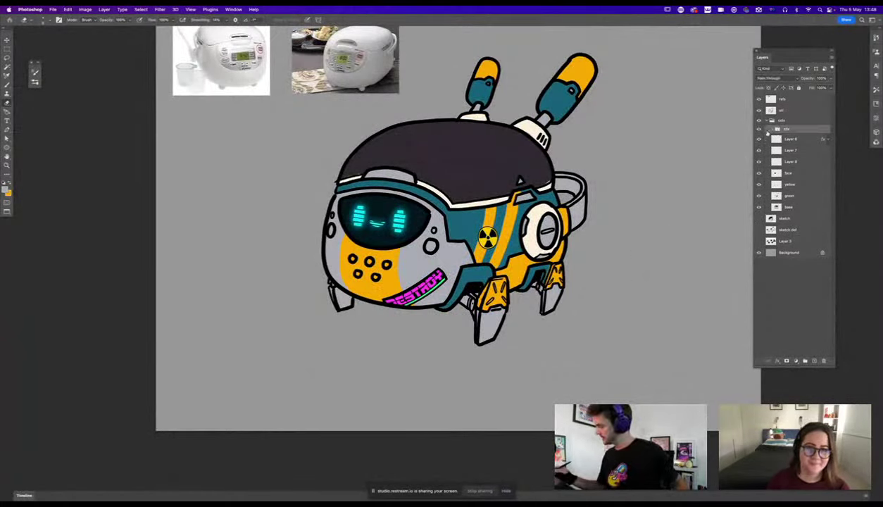
left_click_drag(483, 323, 423, 339)
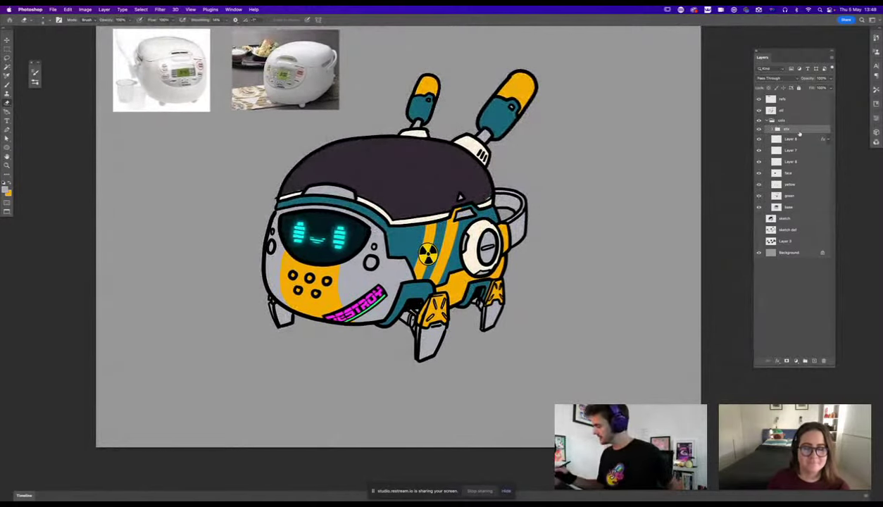
left_click(788, 121)
left_click(766, 122)
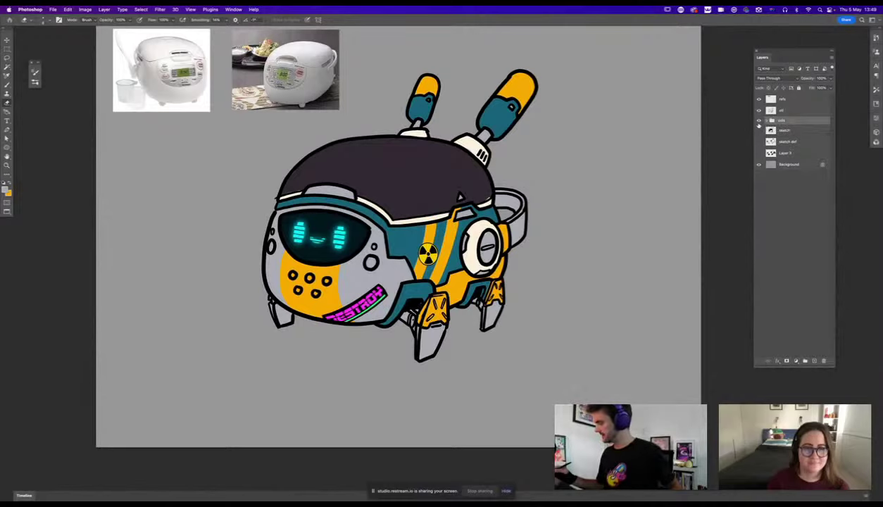
left_click(758, 121)
left_click(758, 121)
left_click(758, 121)
left_click(758, 122)
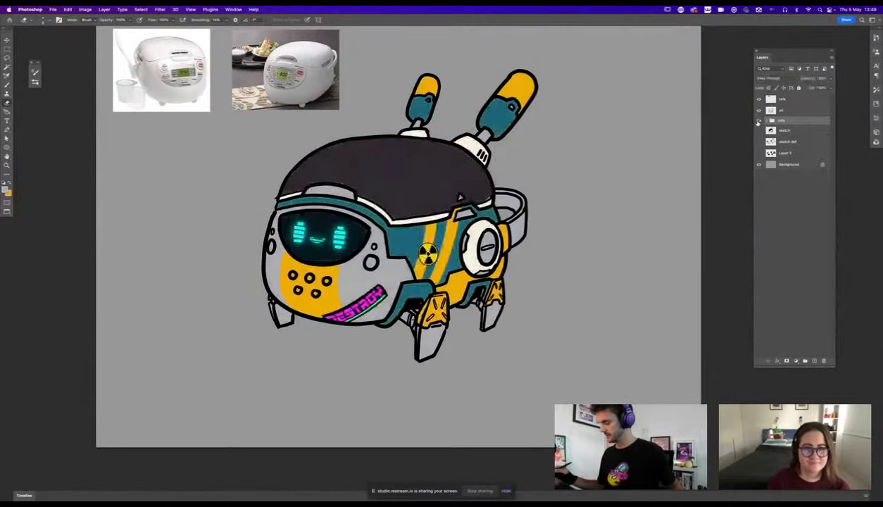
scroll(411, 328, "up", 1)
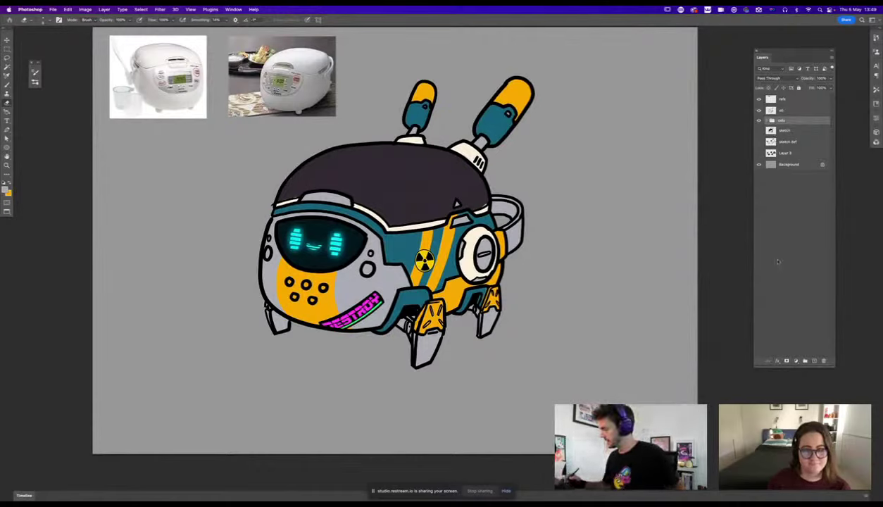
Add a Hue/Saturation adjustment layer above the colour group and clip it to that group.
left_click(796, 361)
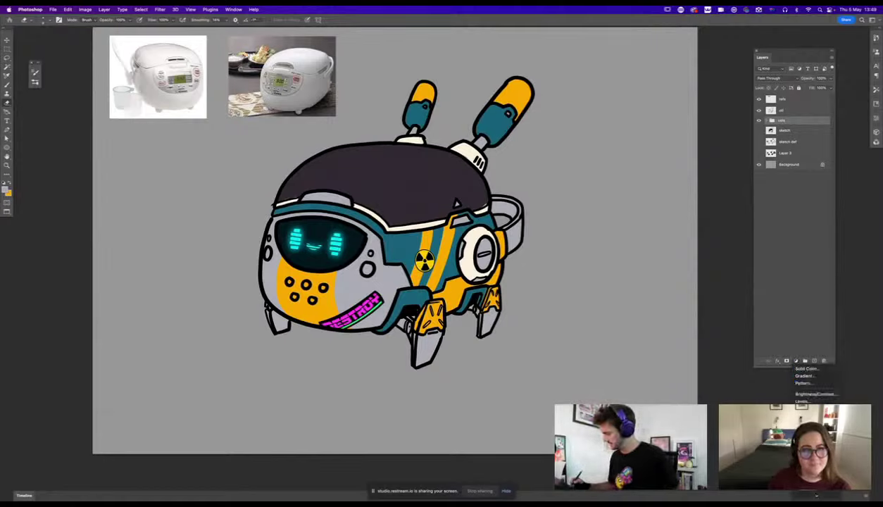
left_click(812, 433)
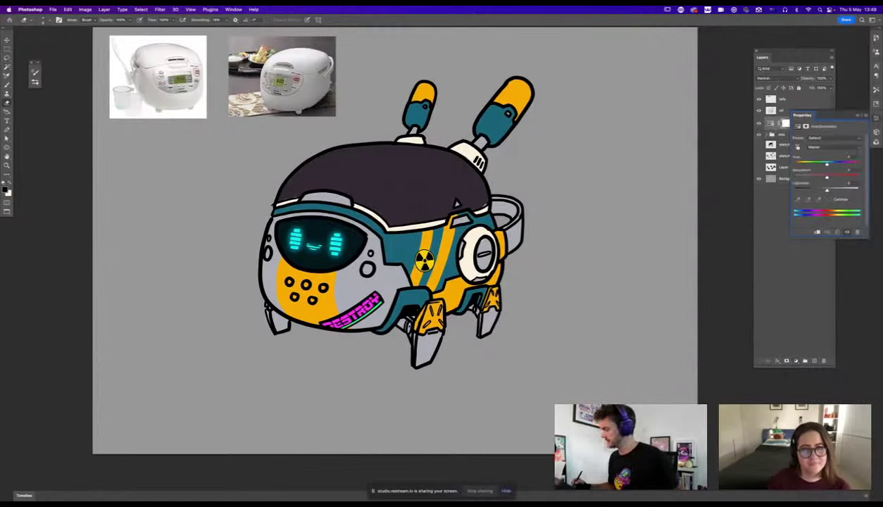
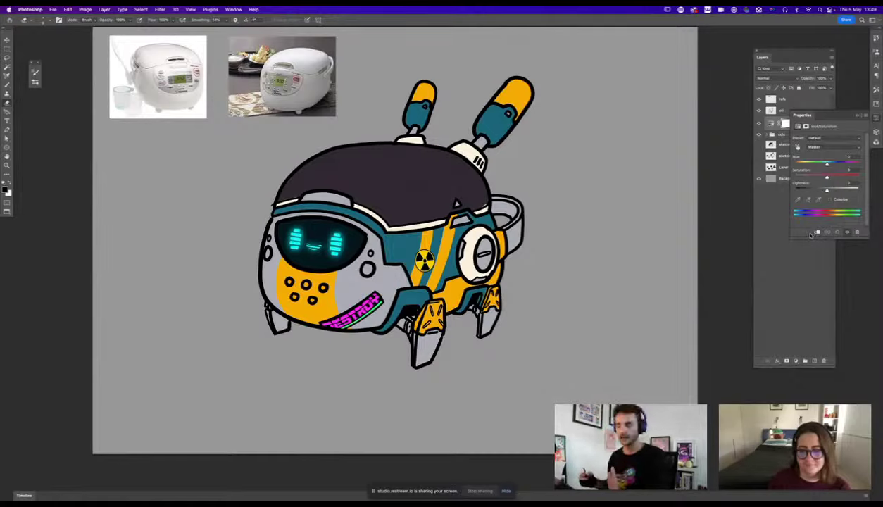
left_click(816, 233)
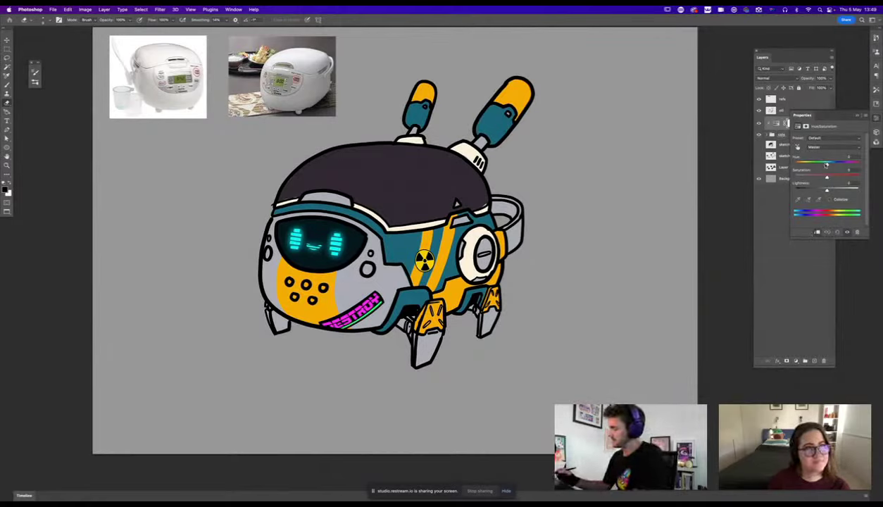
Set the adjustment to a slightly lower hue, about +20 saturation and -42 lightness as a shadow tone, and invert its mask to black.
left_click_drag(826, 191, 825, 167)
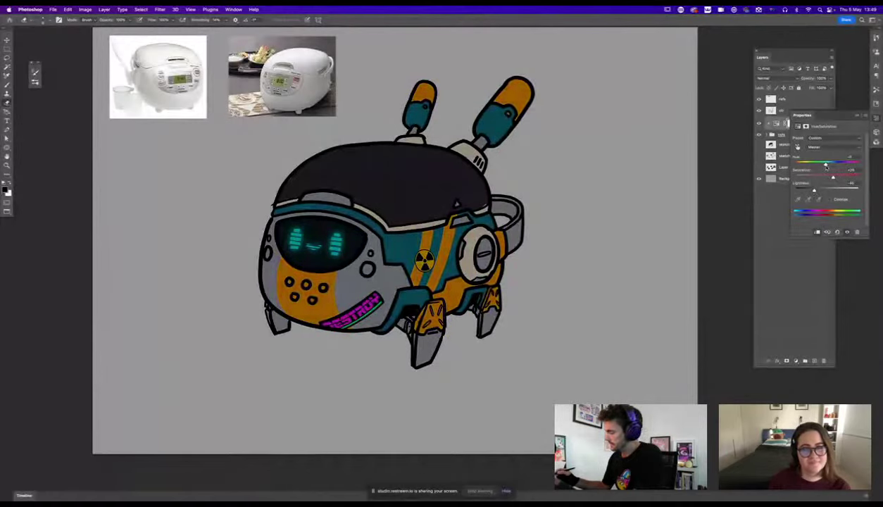
left_click_drag(815, 190, 826, 167)
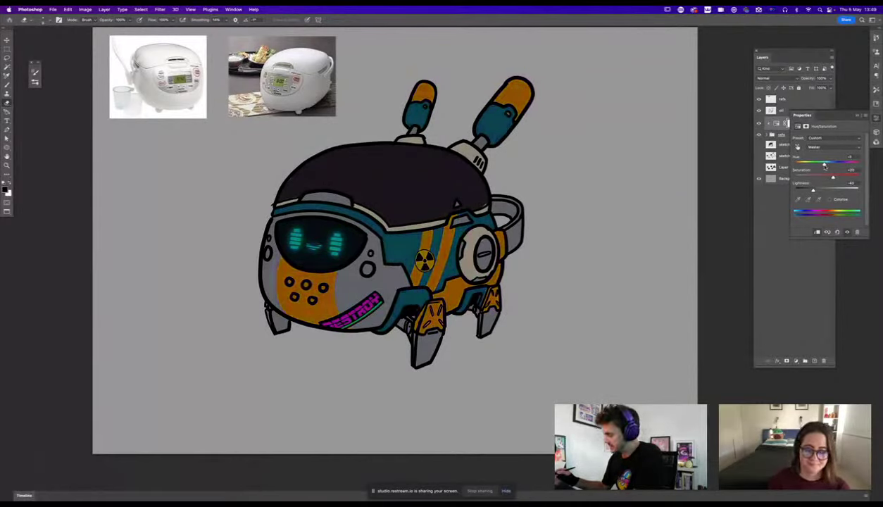
left_click(857, 116)
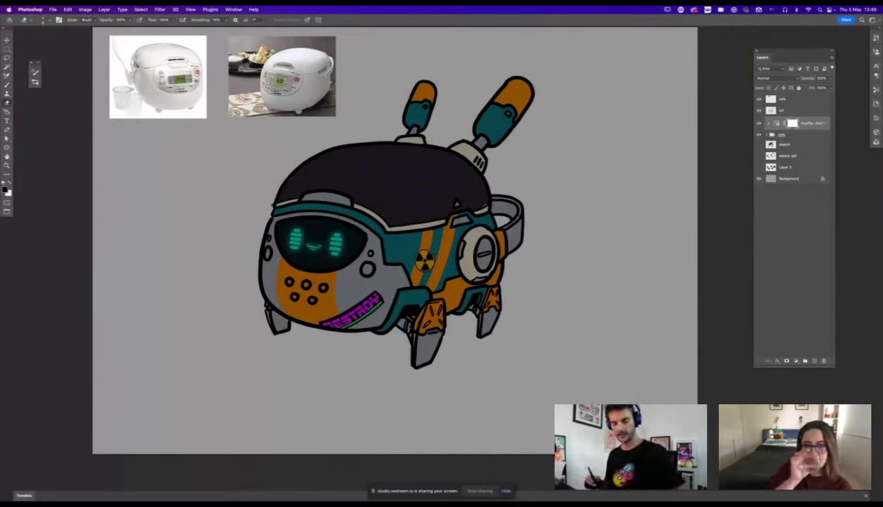
key("super+i")
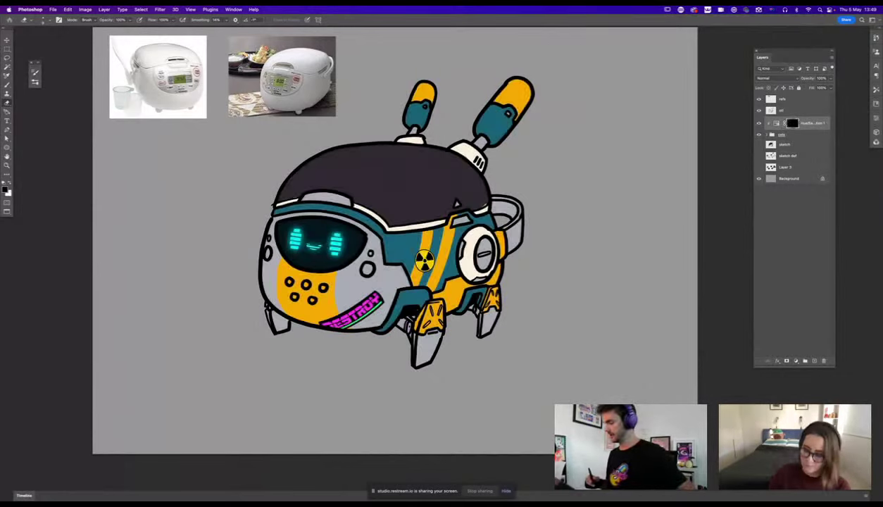
Lasso the robot's lower body and legs and fill that area of the adjustment mask with white to reveal the shadow.
key("super+plus")
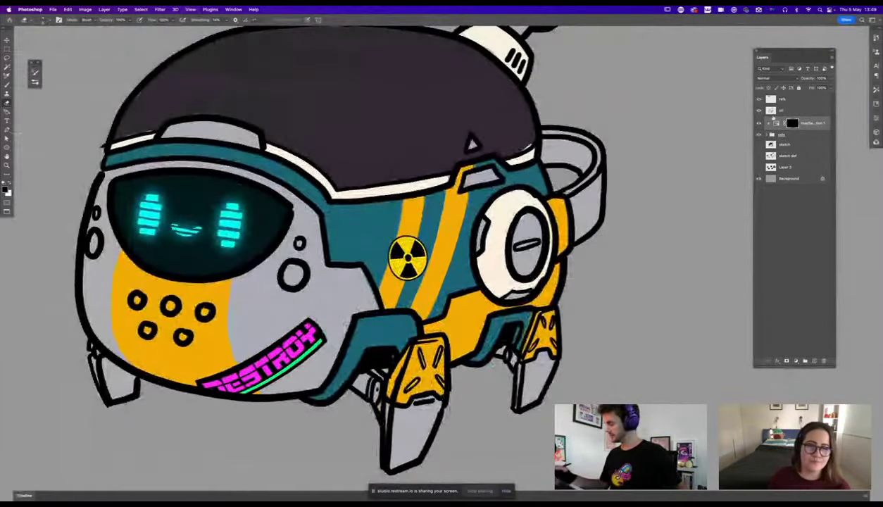
left_click_drag(618, 199, 665, 203)
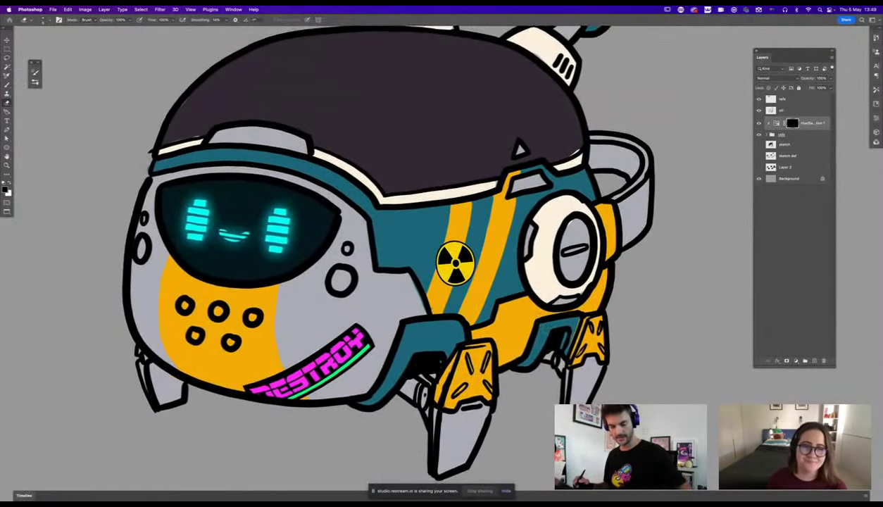
key("l")
key("super+plus")
key("super+minus")
key("super+minus")
key("super+minus")
key("super+minus")
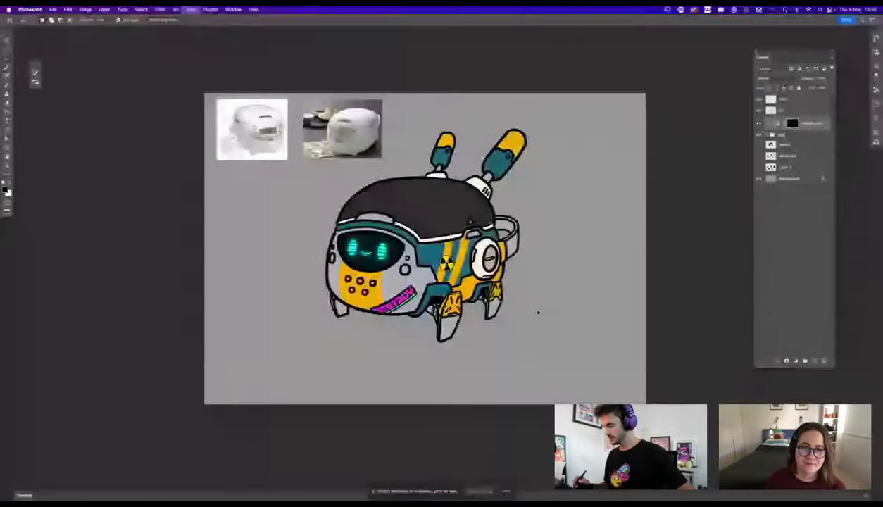
key("super+0")
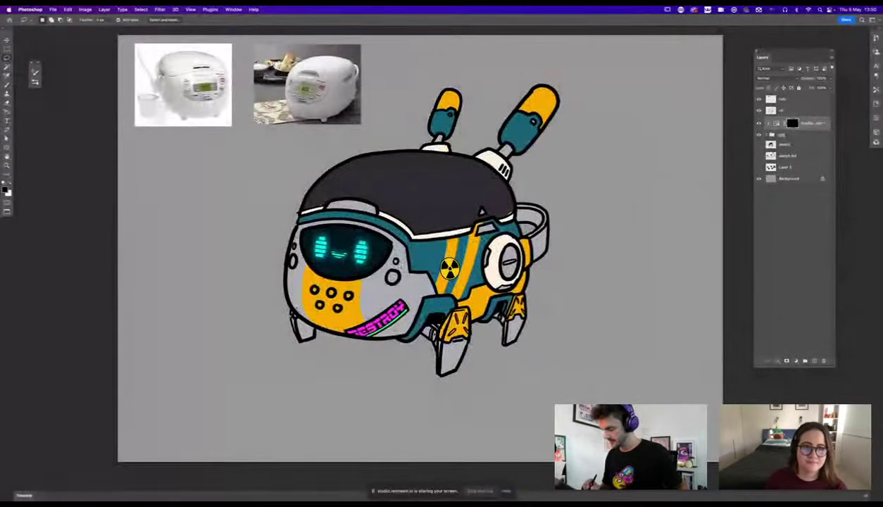
mouse_move(288, 303)
left_mouse_down()
mouse_move(381, 314)
mouse_move(441, 258)
mouse_move(497, 258)
mouse_move(542, 238)
mouse_move(546, 330)
mouse_move(331, 378)
mouse_move(271, 332)
left_mouse_up()
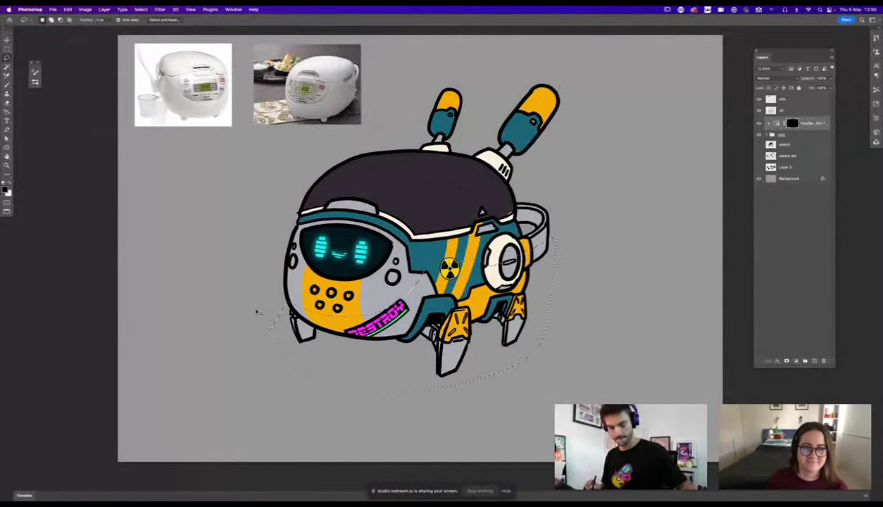
key("alt+BackSpace")
key("super+d")
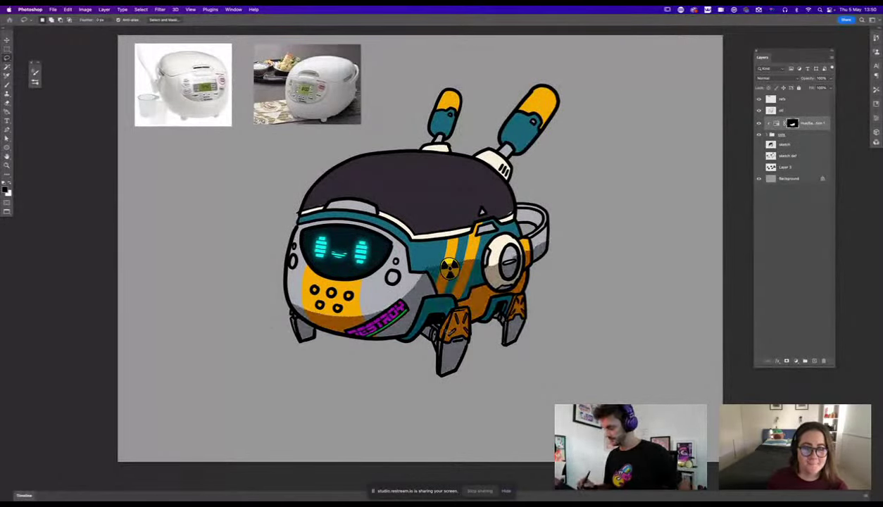
Lasso the yellow upper plate of the front leg and fill the mask with black to remove its shadow.
mouse_move(451, 344)
left_mouse_down()
mouse_move(470, 334)
mouse_move(446, 318)
mouse_move(441, 342)
left_mouse_up()
key("alt+BackSpace")
key("super+d")
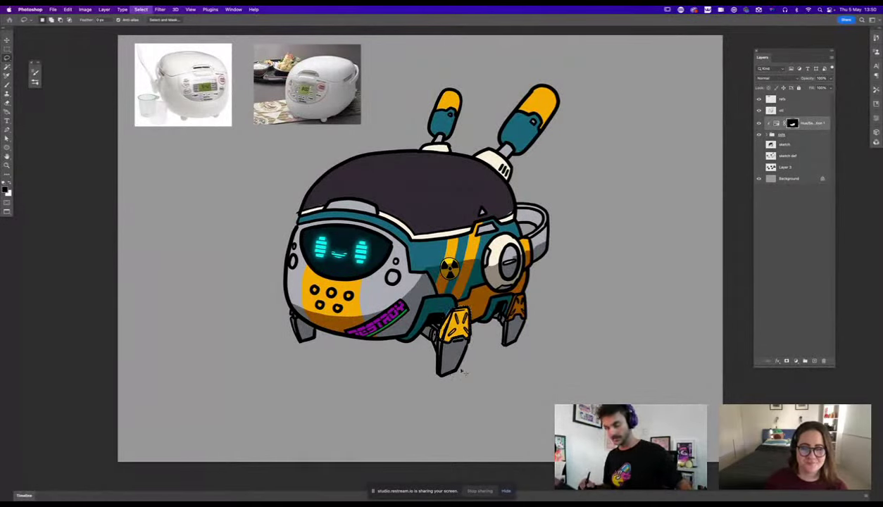
Recolour the layer of yellow parts to bright magenta by shifting its hue with a Hue/Saturation adjustment.
left_click(772, 134)
left_click(796, 200)
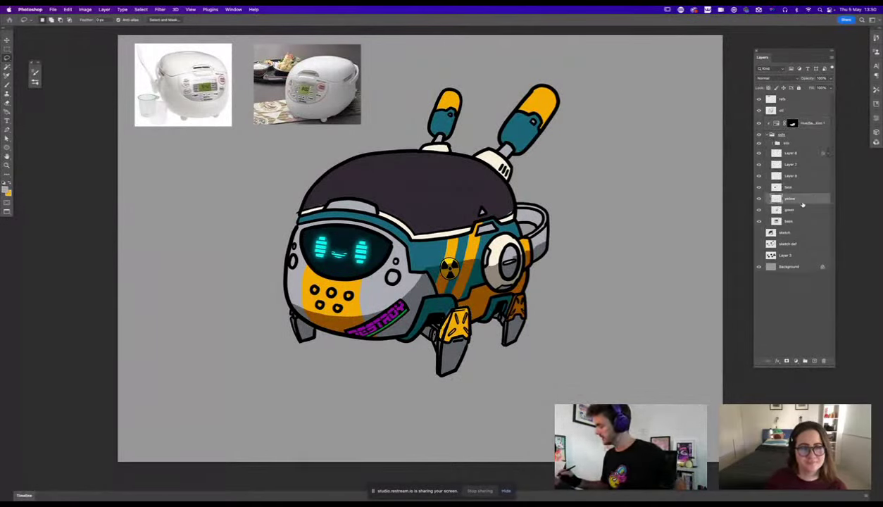
key("super+u")
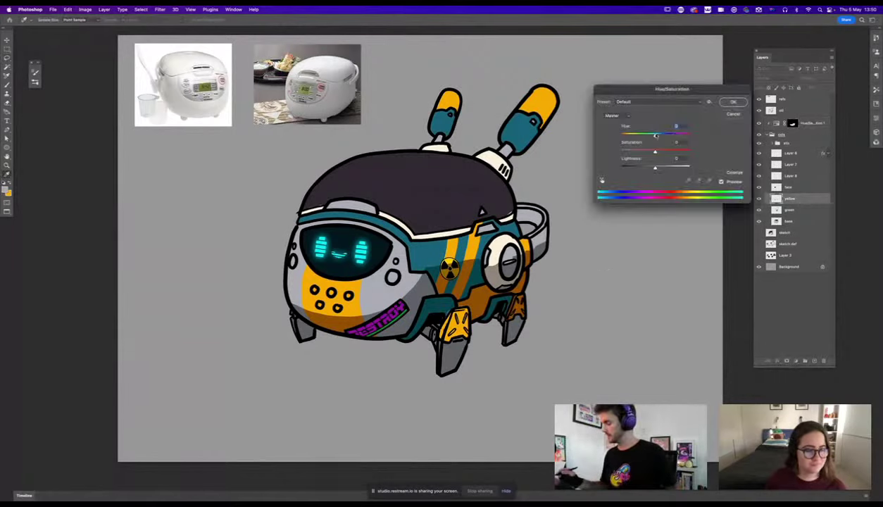
left_click_drag(653, 136, 634, 143)
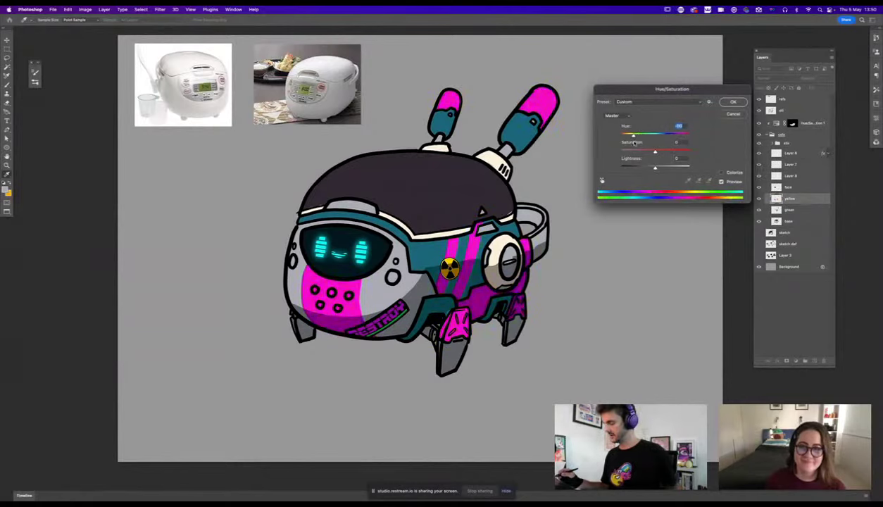
left_click(732, 103)
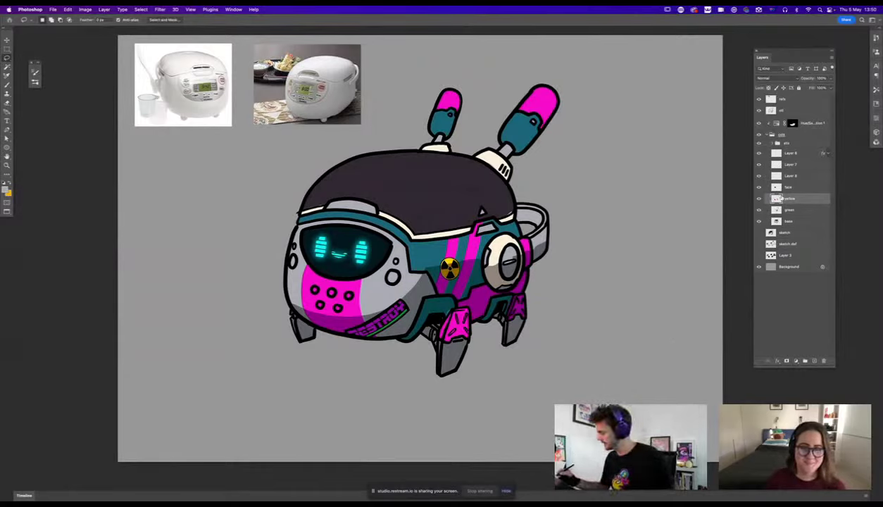
Select the cream side ring and all similarly coloured trim on its layer, fill them with the orange-yellow background colour, and deselect.
key("v")
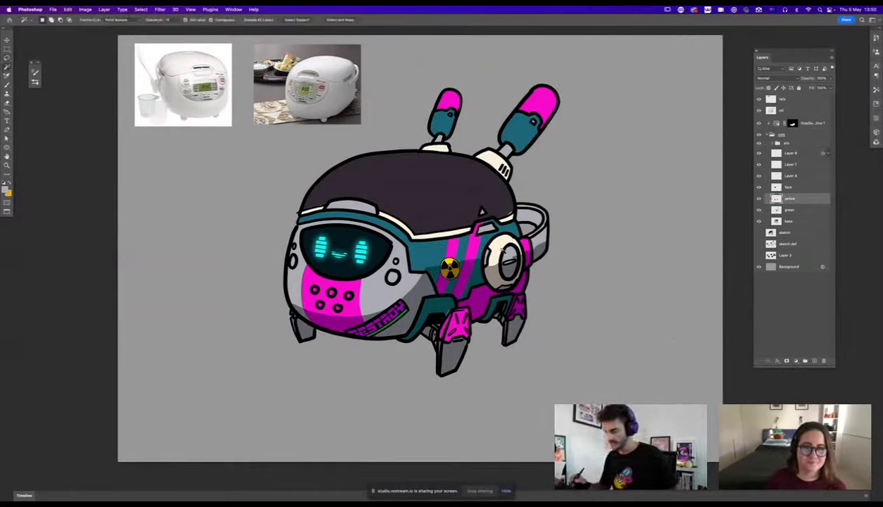
left_click(486, 250)
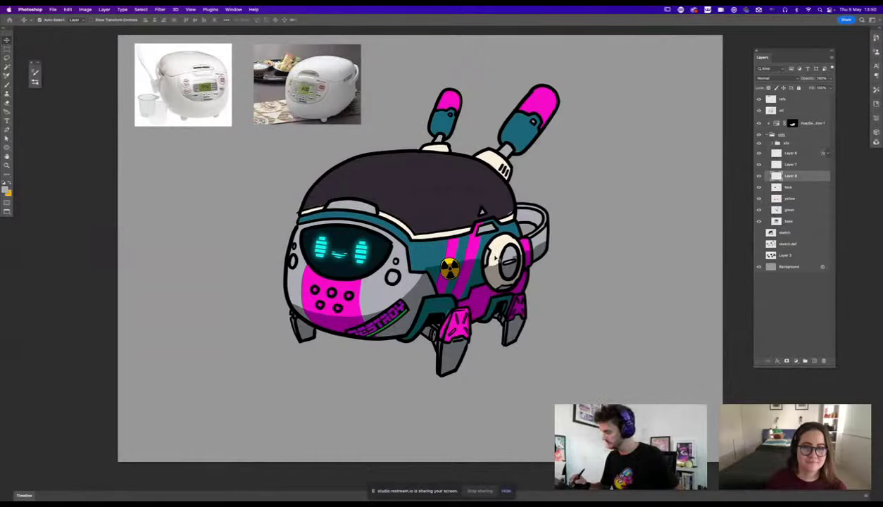
key("e")
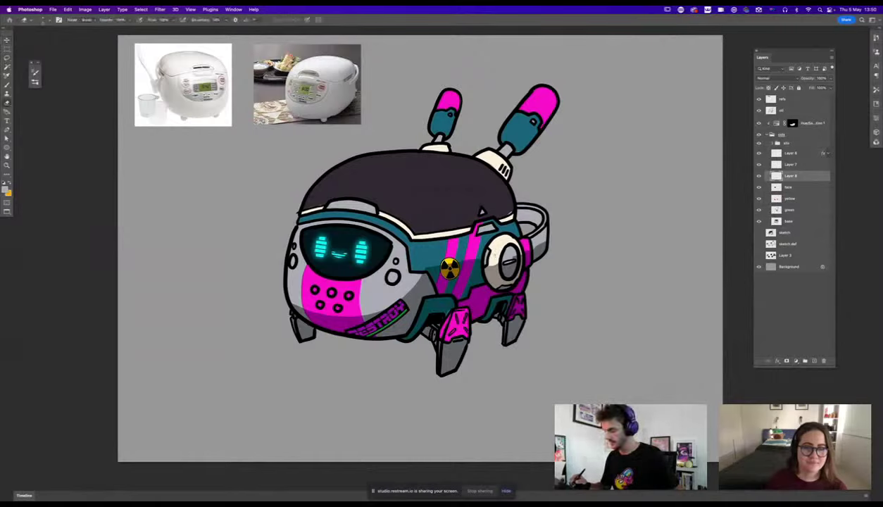
key("w")
left_click(493, 252)
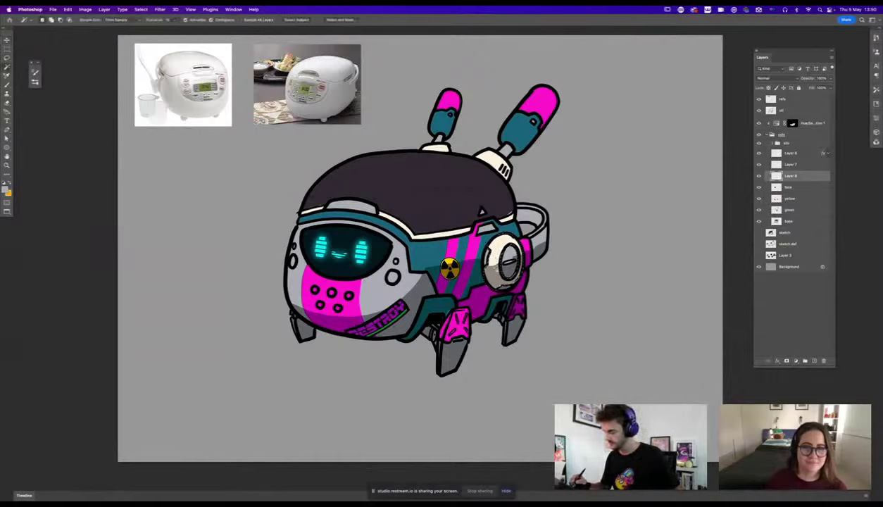
right_click(493, 252)
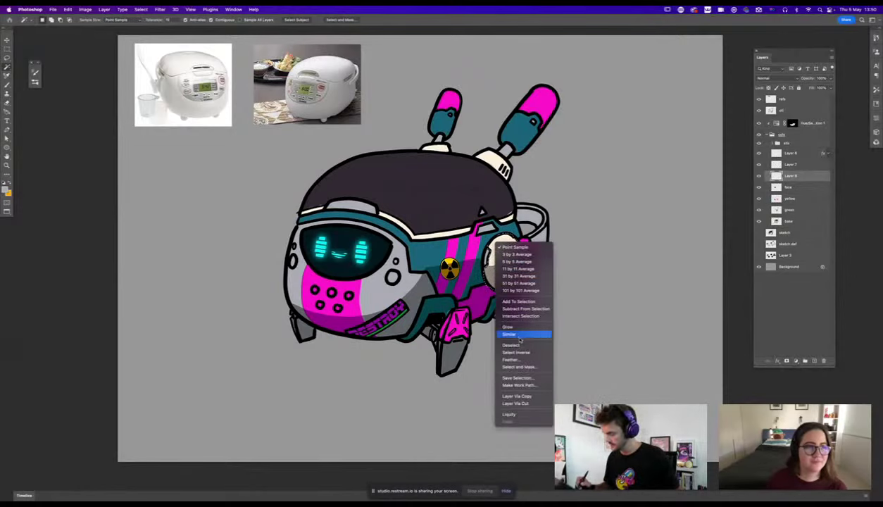
left_click(514, 330)
key("alt+BackSpace")
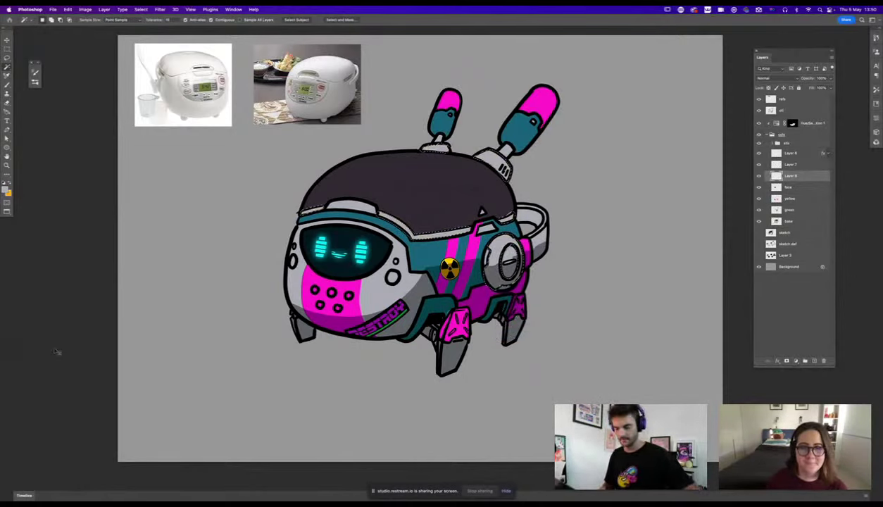
key("super+BackSpace")
key("super+d")
left_click_drag(608, 319, 604, 325)
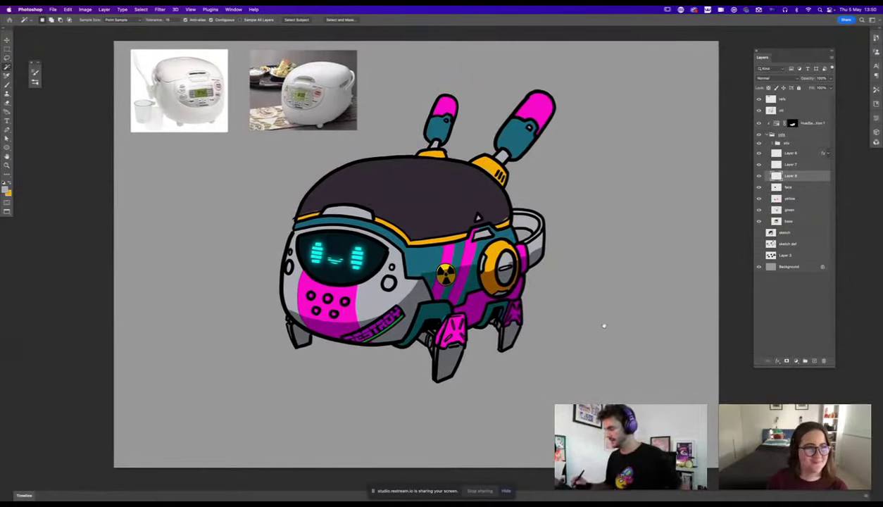
Lasso the right side of the large antenna and its base, and fill that area of the Hue/Saturation mask with white for shadow.
left_click(782, 125)
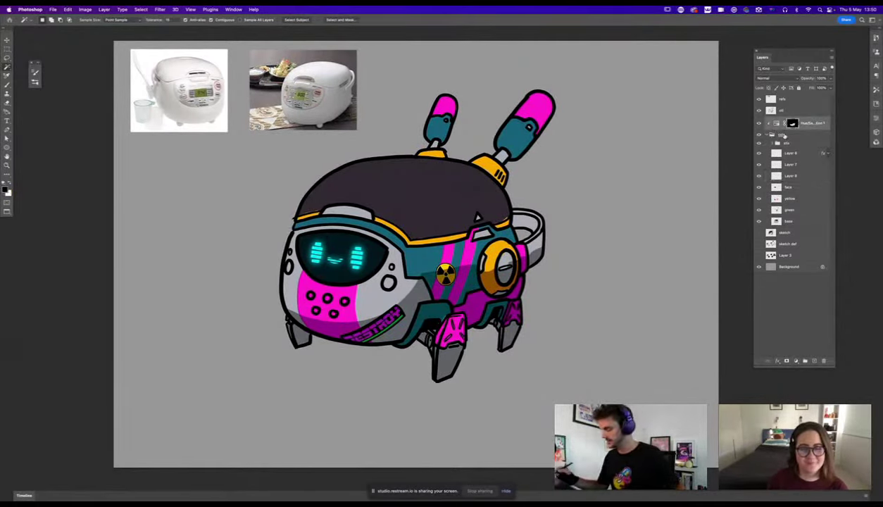
key("l")
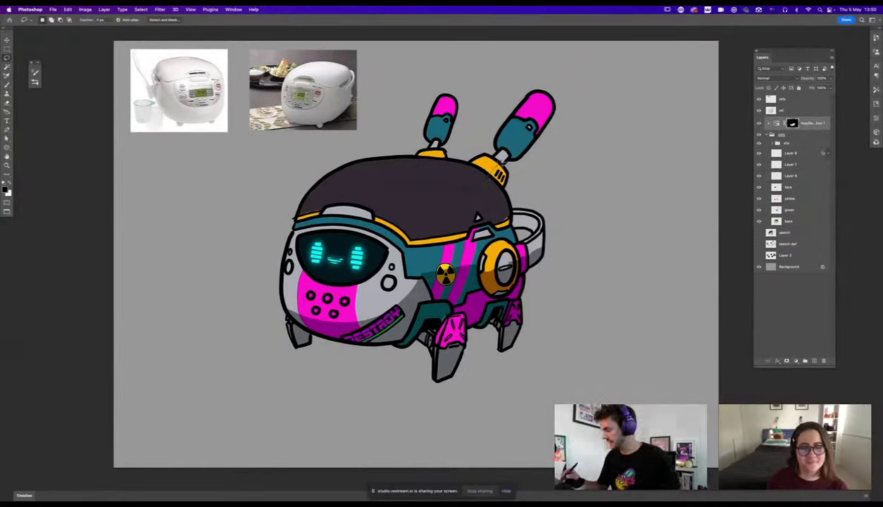
left_click_drag(501, 150, 537, 104)
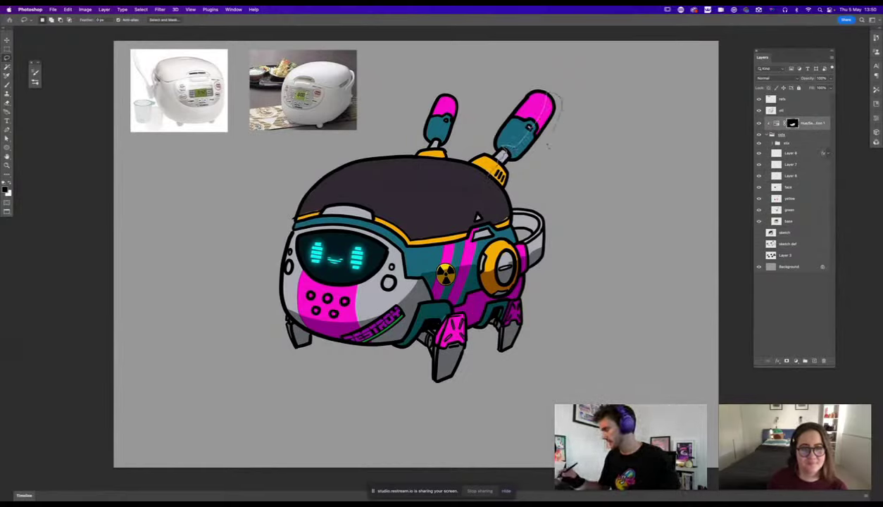
left_click_drag(488, 180, 501, 151)
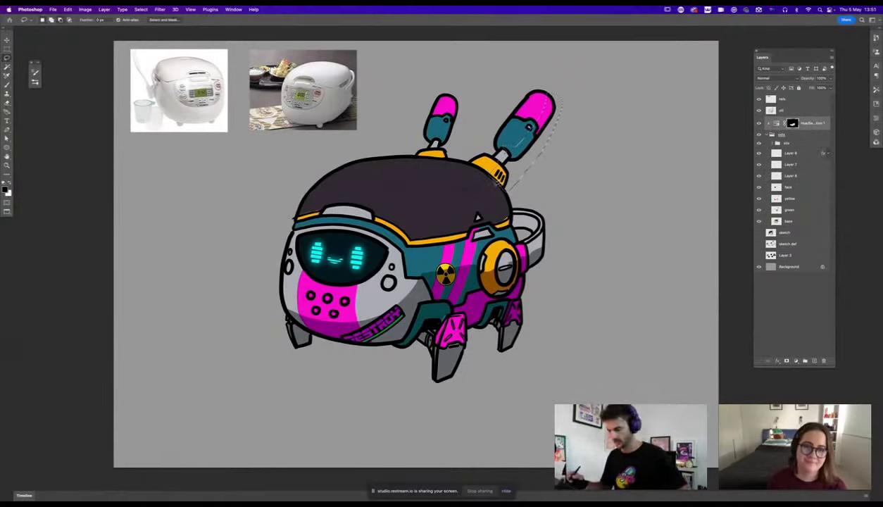
key("super+BackSpace")
key("super+d")
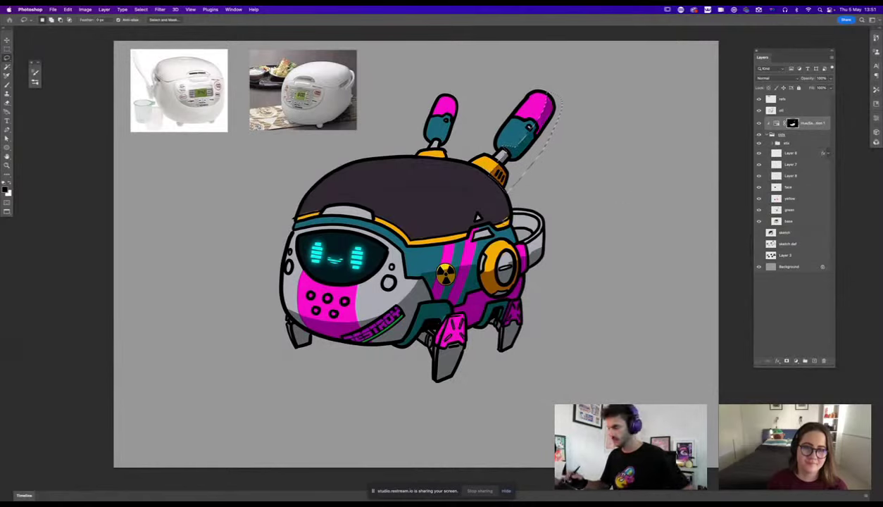
Lasso the right side of the small antenna and its base, add the shadow there on the mask, and deselect.
mouse_move(434, 150)
left_mouse_down()
mouse_move(437, 118)
mouse_move(453, 94)
mouse_move(432, 154)
mouse_move(443, 160)
left_mouse_up()
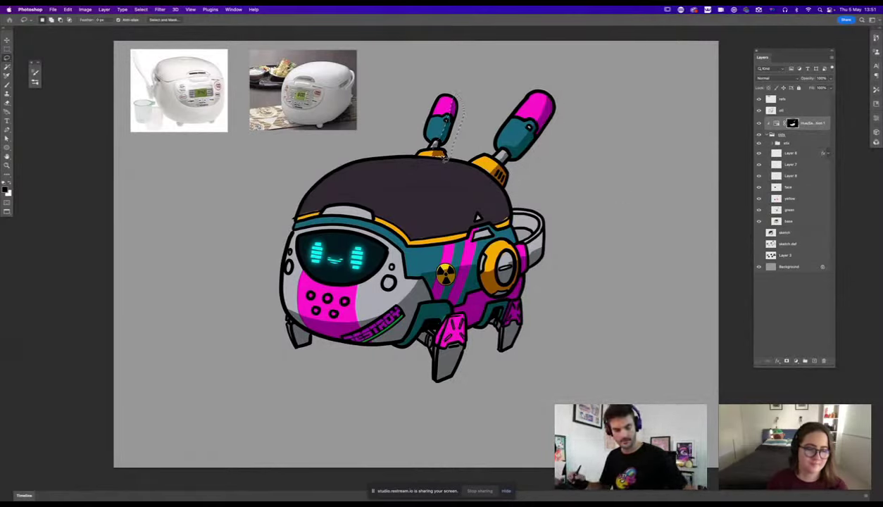
key("super+d")
key("super+minus")
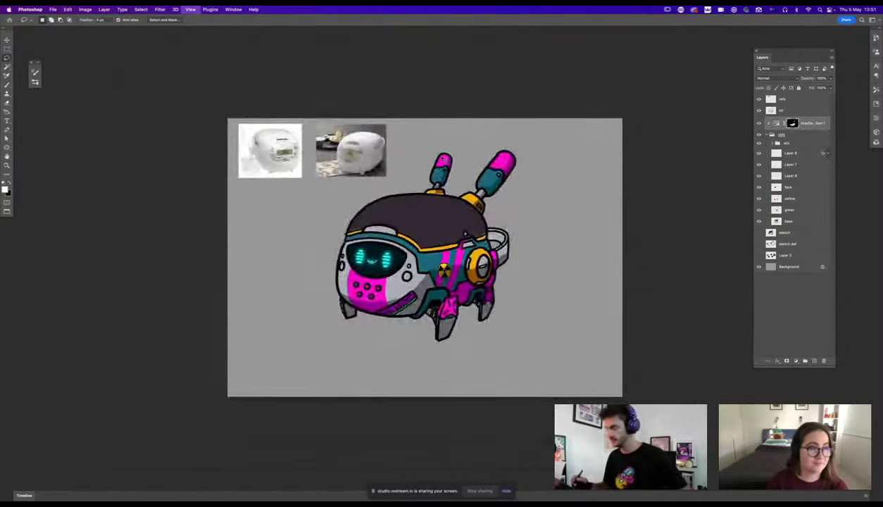
key("super+plus")
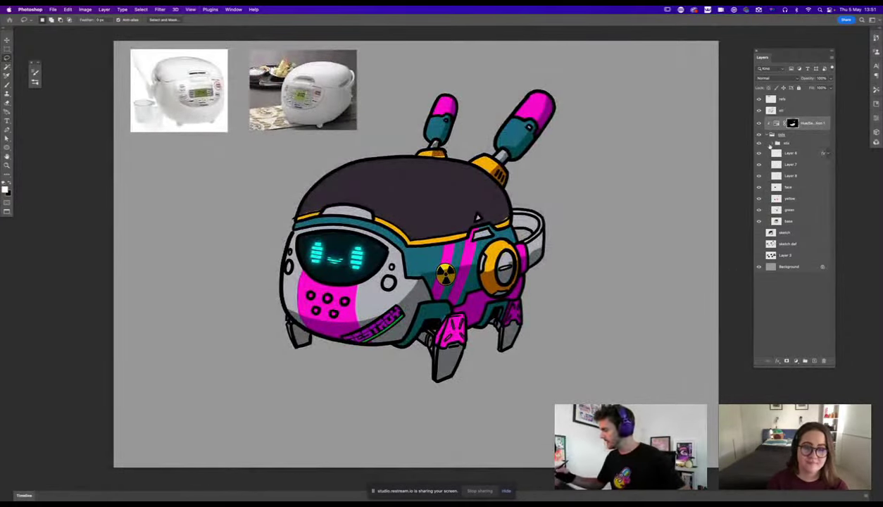
Add a new layer above the Hue/Saturation shadow adjustment and name it highs.
left_click(773, 135)
left_click(792, 123)
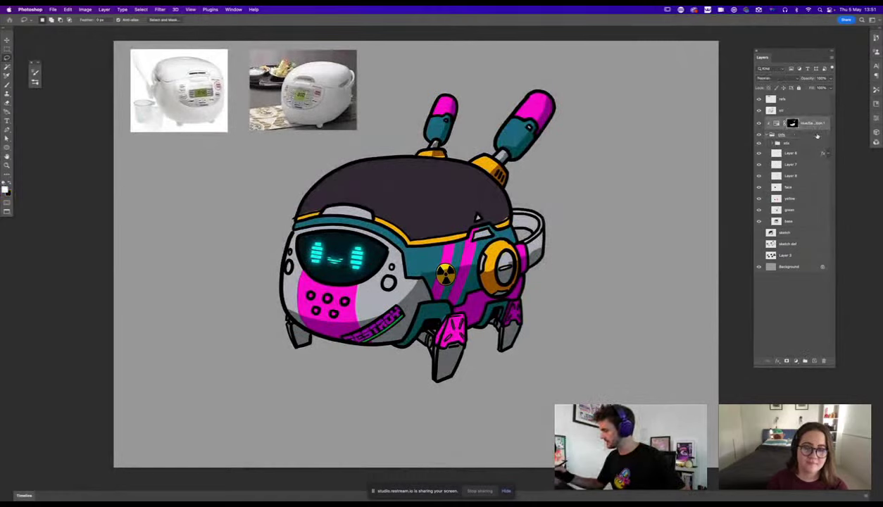
left_click(815, 361)
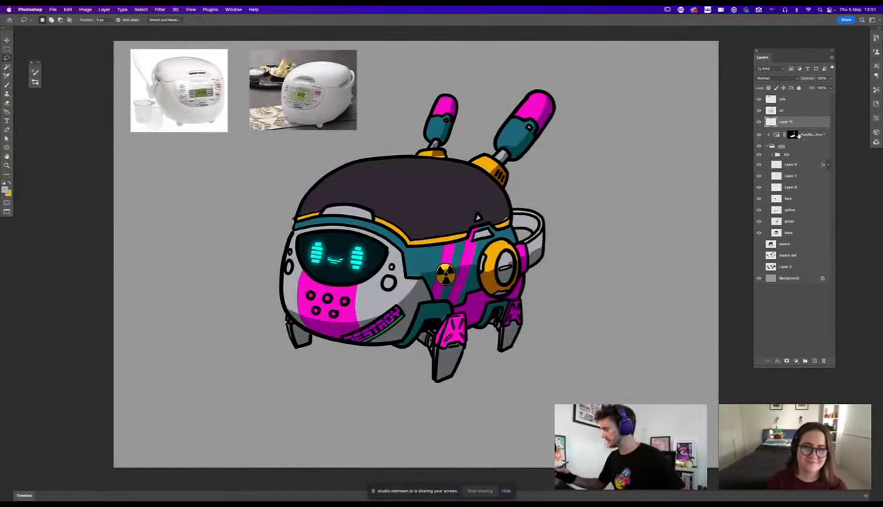
double_click(787, 122)
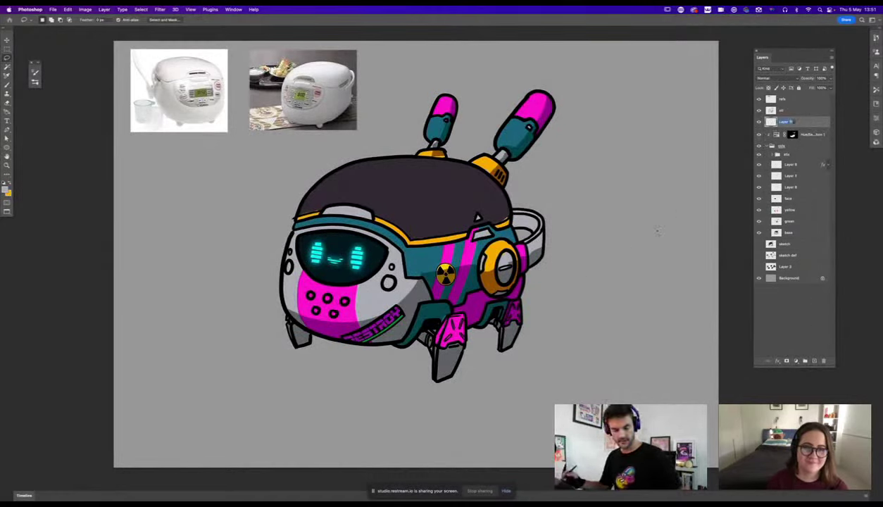
type("highs")
key("Return")
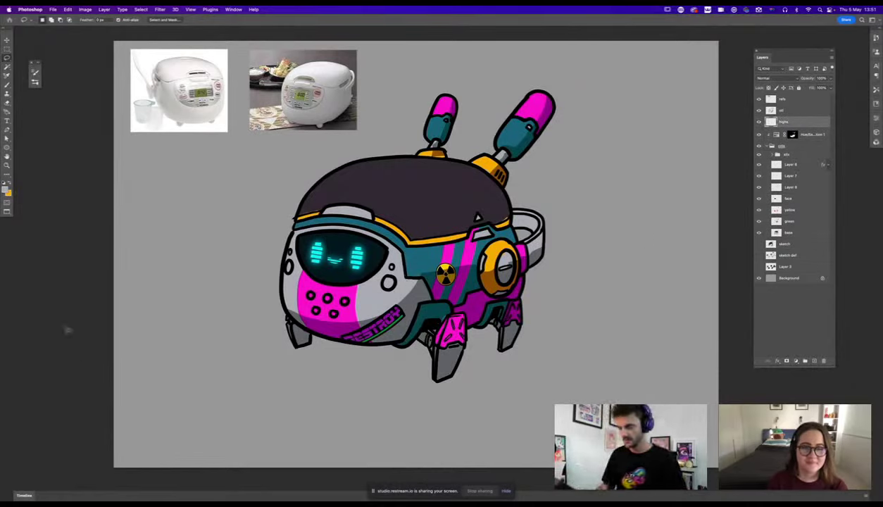
Choose a bright cyan foreground colour and brush rim highlights along the right edges of the front and rear legs.
left_click(6, 189)
left_click(286, 219)
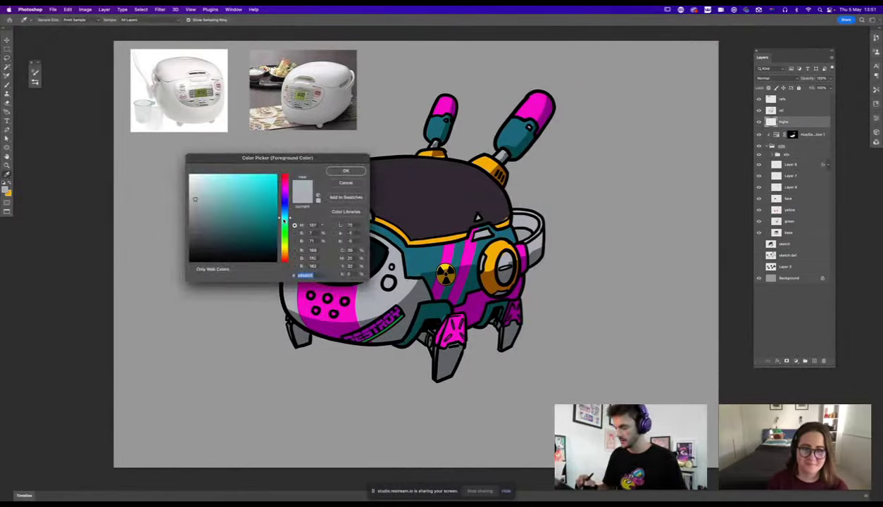
left_click(266, 177)
left_click(345, 171)
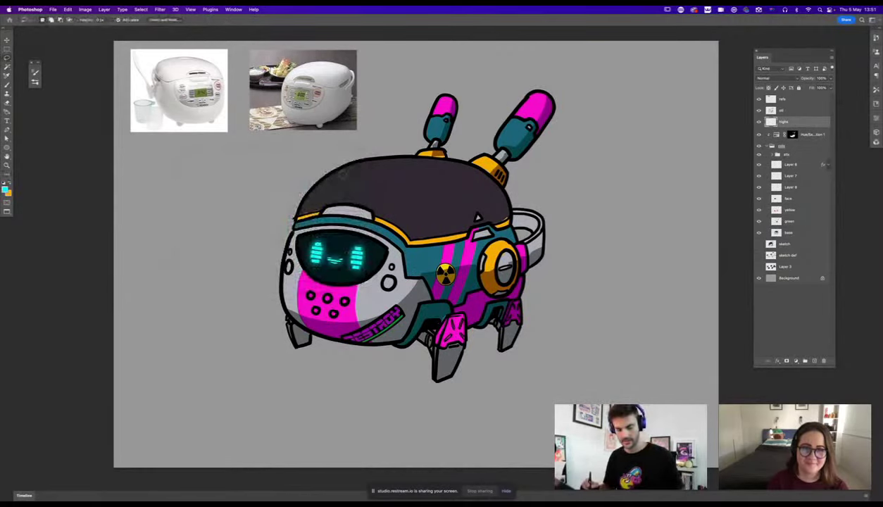
key("b")
key("super+minus")
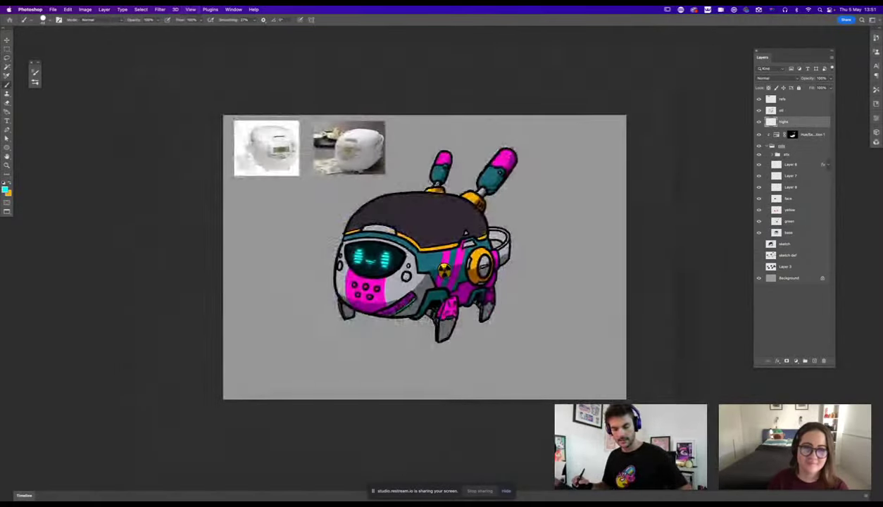
key("super+minus")
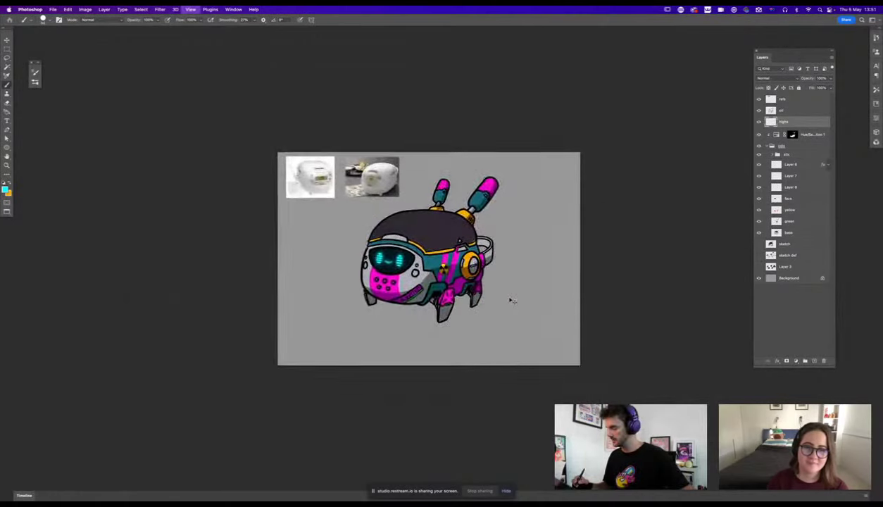
key("super+plus")
key("super+plus")
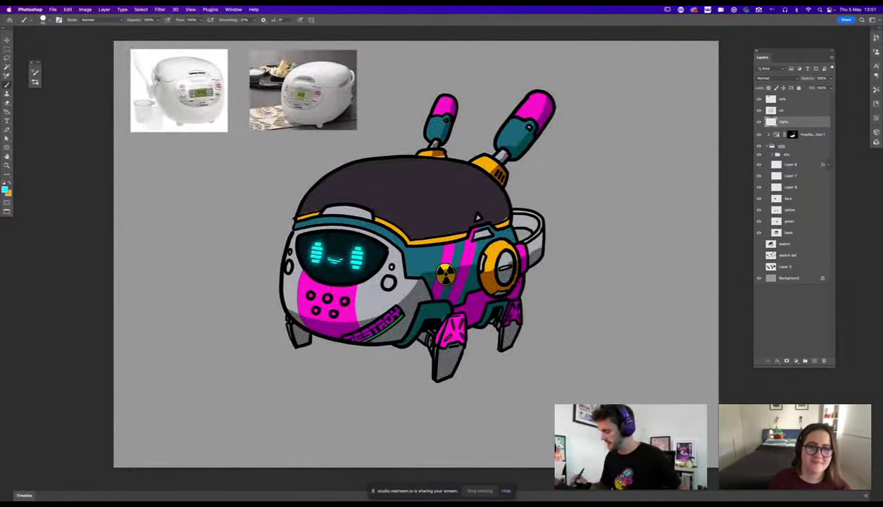
left_click_drag(456, 309, 444, 367)
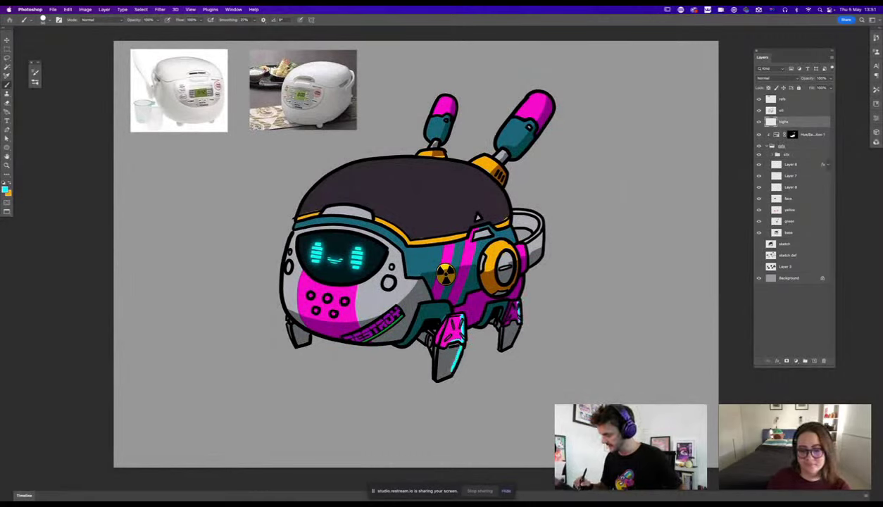
left_click_drag(518, 324, 510, 345)
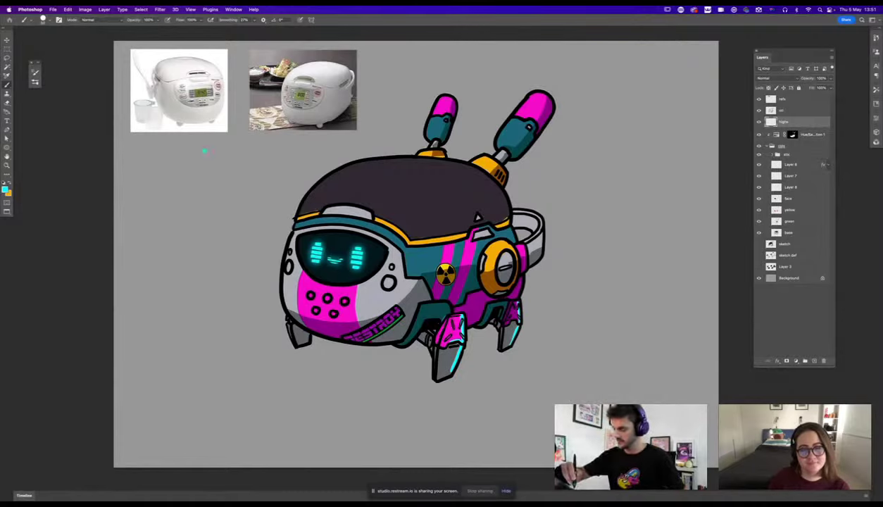
Sketch two cyan arrows towards the robot to show the light directions, one from the upper left and one from the right, and undo them.
mouse_move(205, 151)
left_mouse_down()
mouse_move(250, 187)
mouse_move(249, 168)
left_mouse_up()
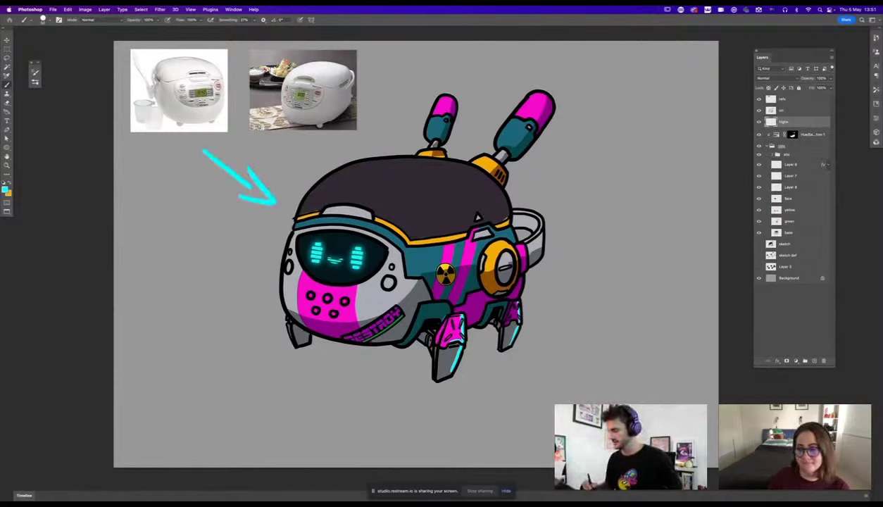
mouse_move(657, 301)
left_mouse_down()
mouse_move(552, 301)
mouse_move(565, 315)
left_mouse_up()
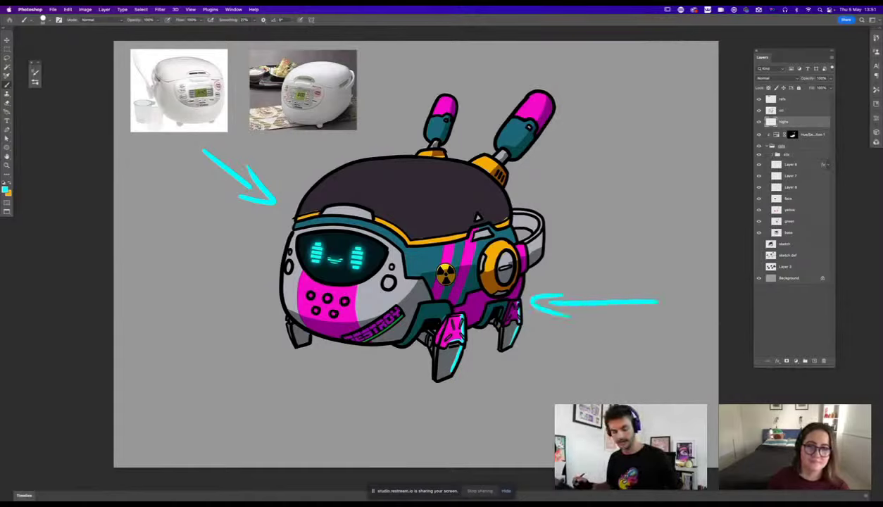
key("super+z")
key("super+z")
key("super+z")
key("super+z")
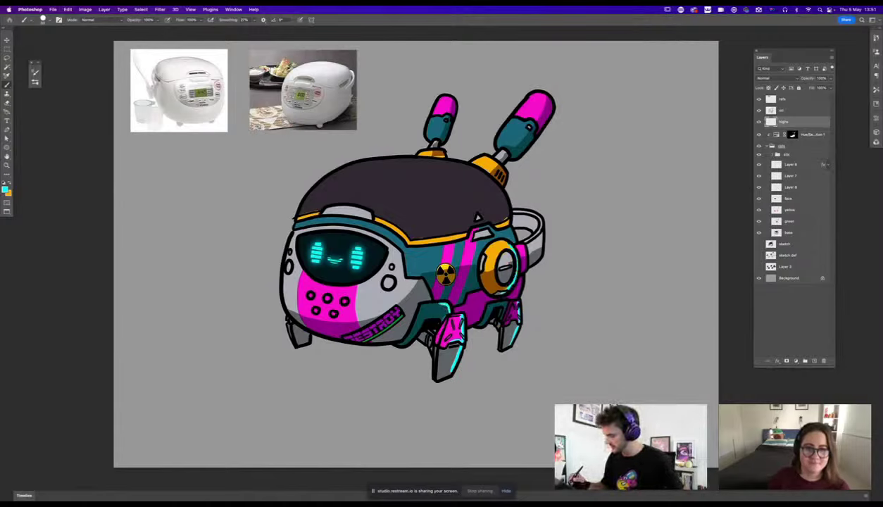
Brush cyan rim highlights along the right edges of the dome, rear basket, side panel, both antennas with their bases, and lower rear body.
mouse_move(523, 246)
left_mouse_down()
mouse_move(526, 262)
mouse_move(543, 236)
mouse_move(501, 224)
mouse_move(496, 188)
left_mouse_up()
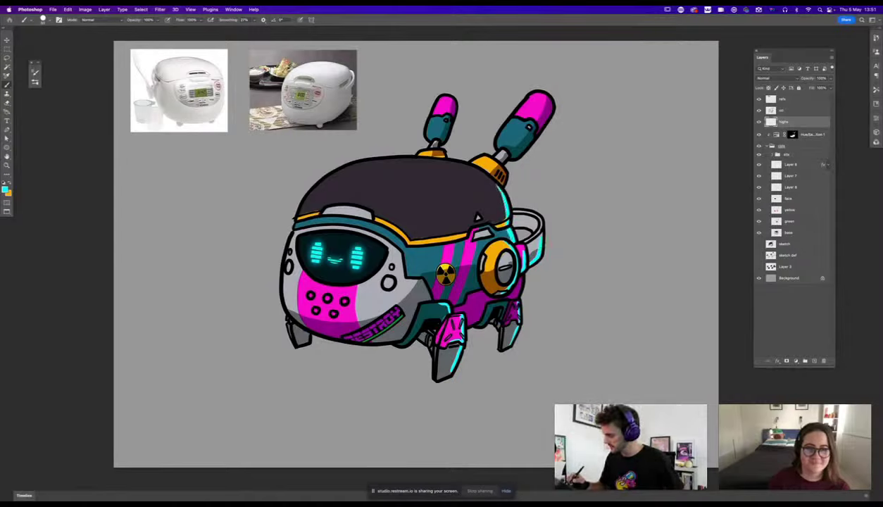
left_click_drag(475, 228, 492, 228)
mouse_move(499, 182)
left_mouse_down()
mouse_move(506, 146)
mouse_move(542, 95)
left_mouse_up()
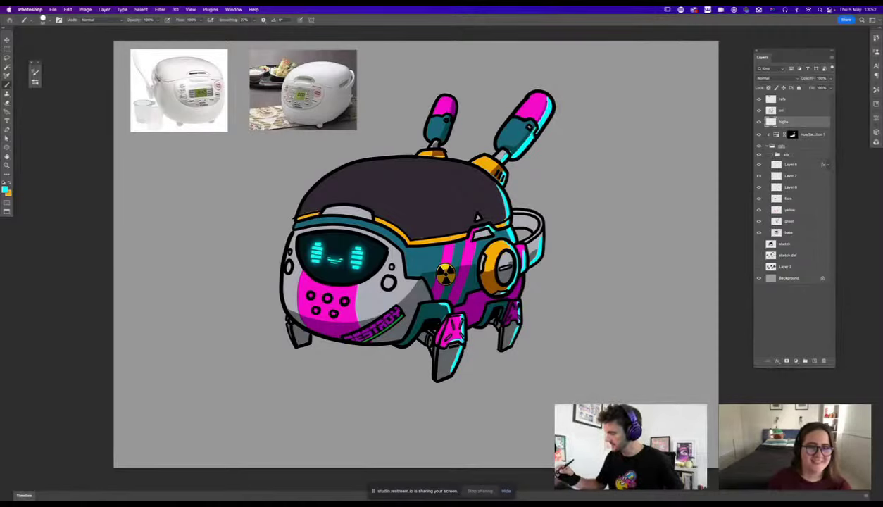
left_click_drag(435, 140, 447, 106)
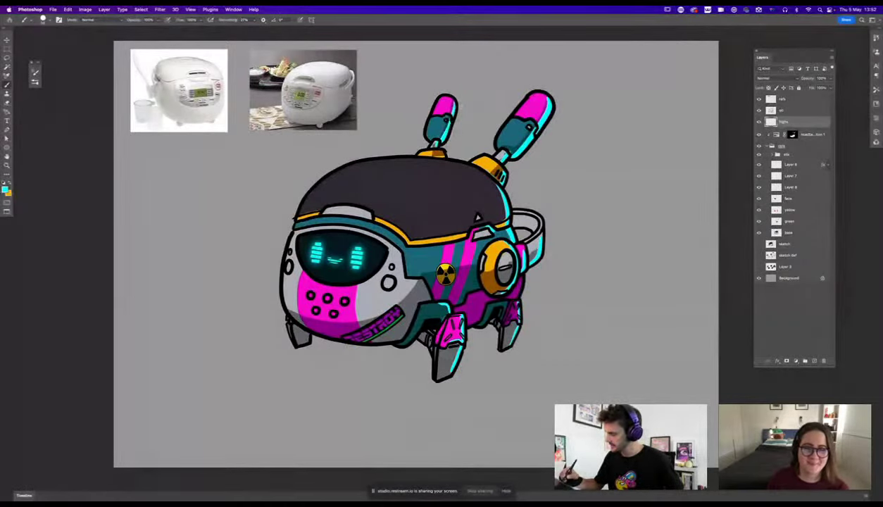
left_click_drag(431, 153, 437, 147)
left_click_drag(512, 271, 491, 315)
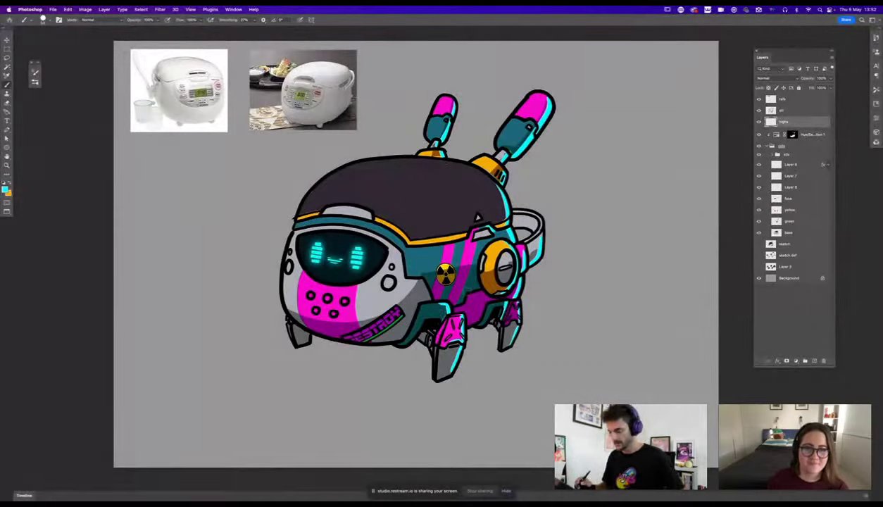
left_click_drag(548, 315, 579, 329)
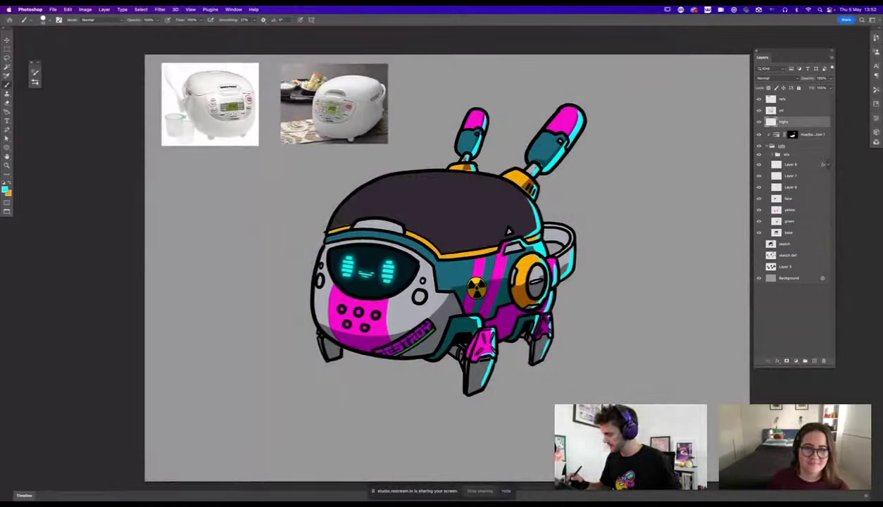
On the Hue/Saturation mask, lasso the inside of the rear basket and fill it with white to add shadow.
left_click(780, 135)
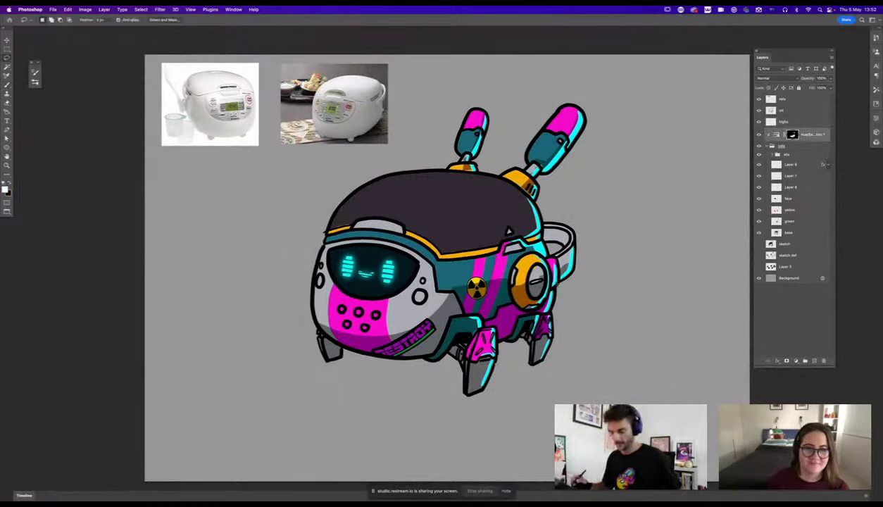
key("l")
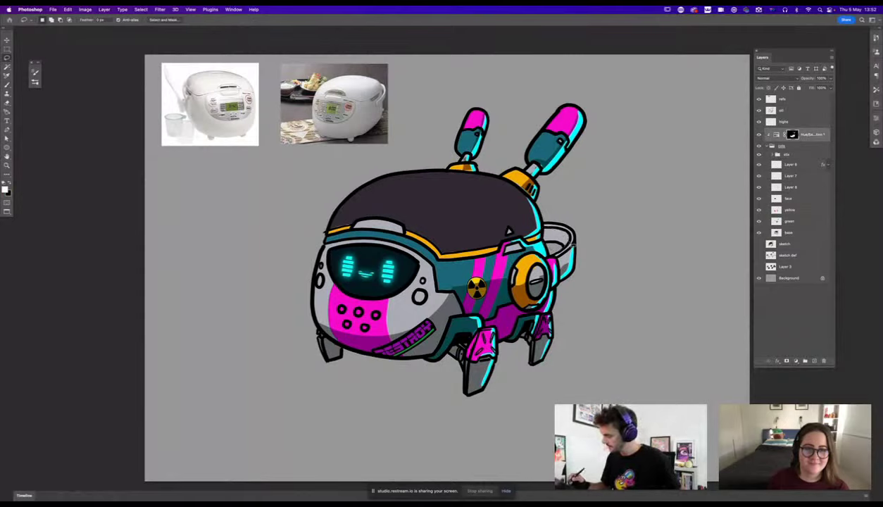
key("alt+BackSpace")
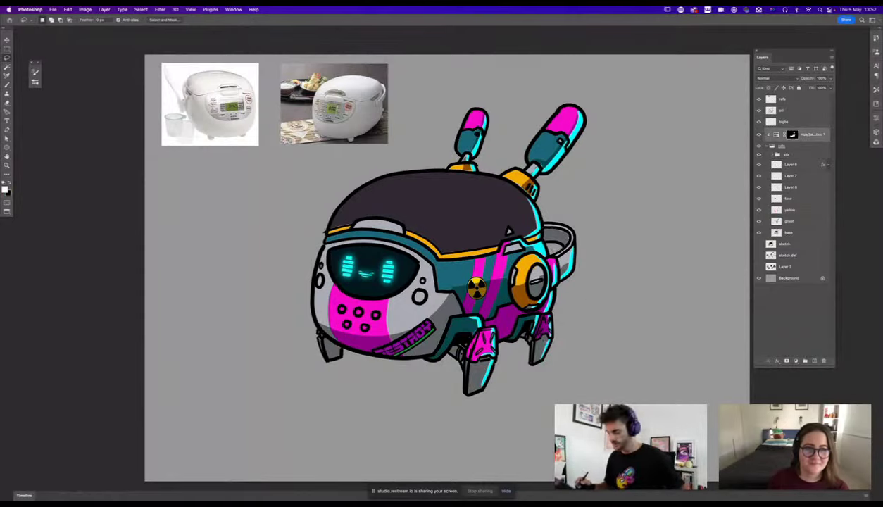
key("super+minus")
key("super+minus")
key("super+plus")
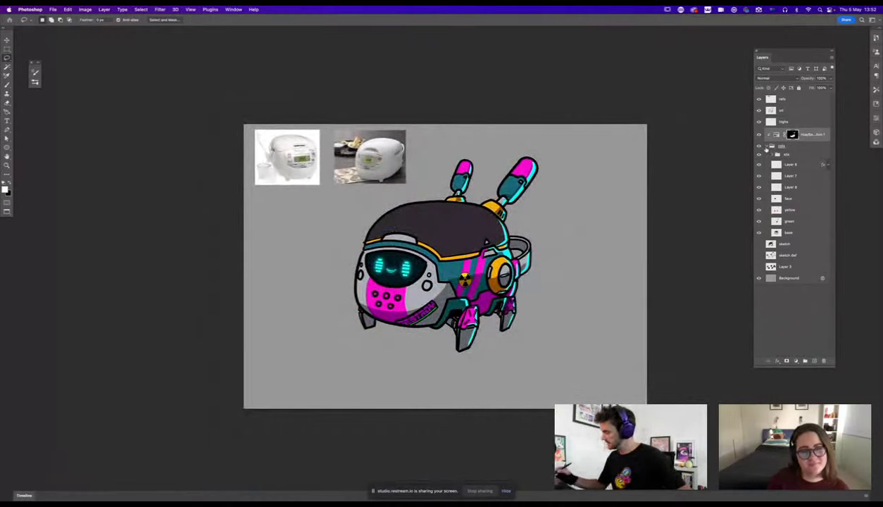
Add a new layer below the collapsed colours group, select a wide ellipse beneath the robot's legs and fill it with black.
left_click(768, 145)
left_click(801, 156)
left_click(813, 360)
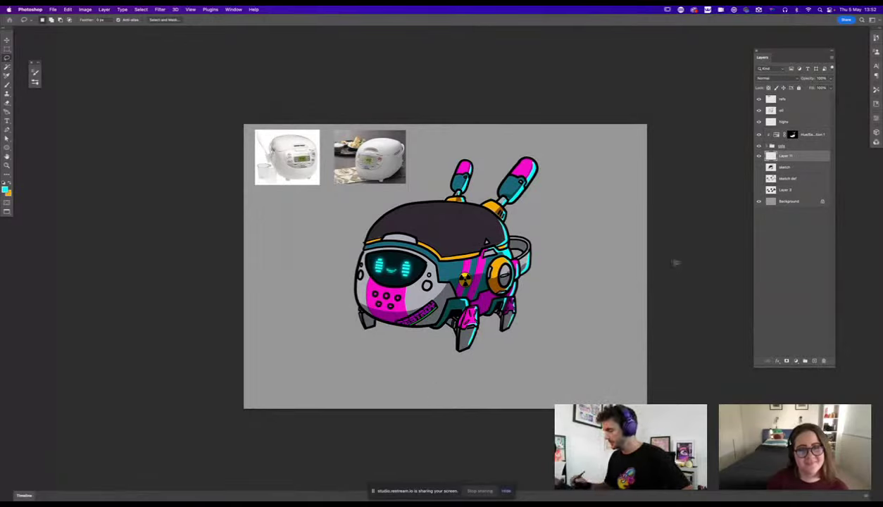
key("m")
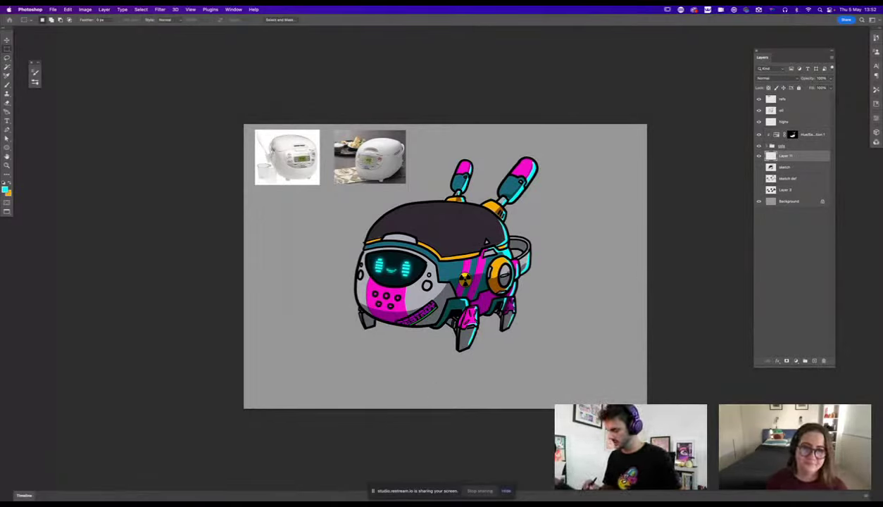
left_click_drag(353, 317, 532, 364)
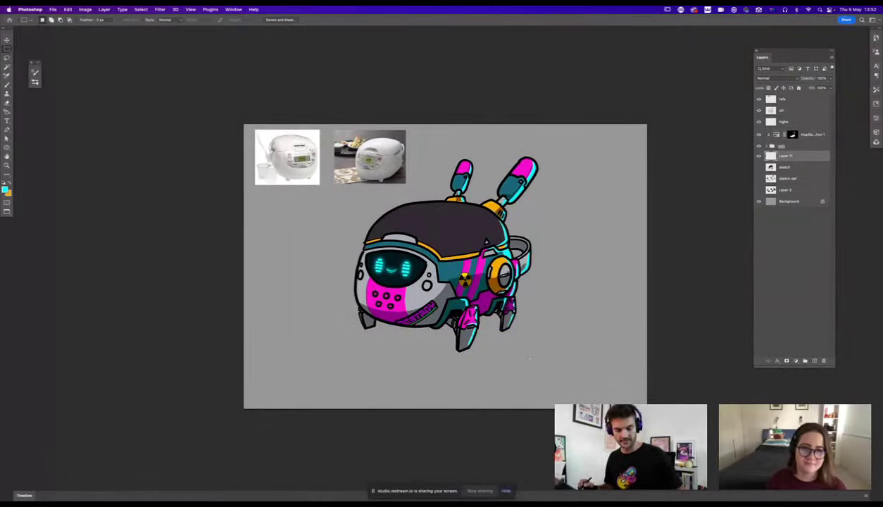
key("shift+m")
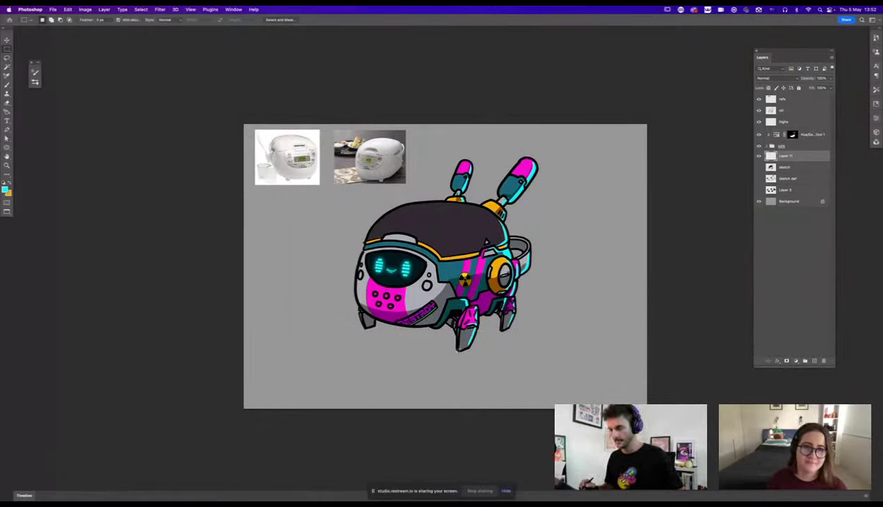
left_click_drag(348, 319, 502, 341)
key("d")
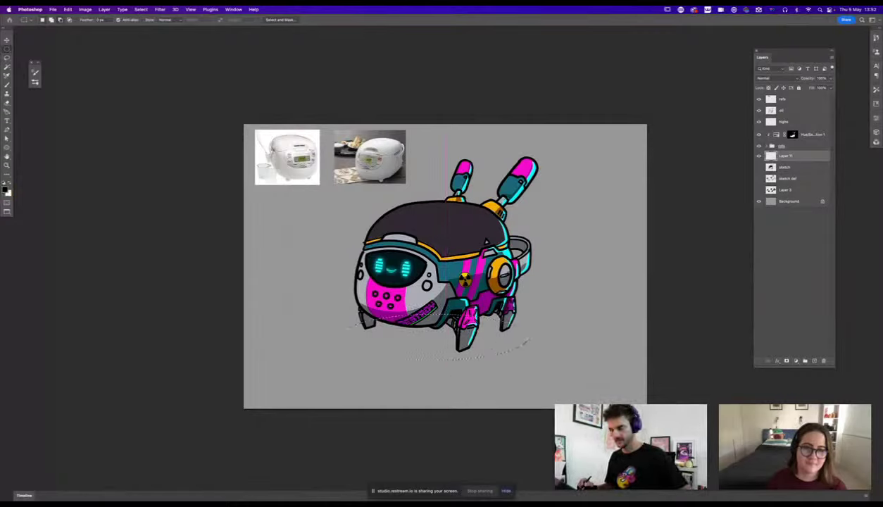
key("alt+BackSpace")
Lower the ground shadow layer's opacity to roughly two thirds and colorize it blue using Hue/Saturation with Saturation 100 and Lightness +11.
left_click(831, 78)
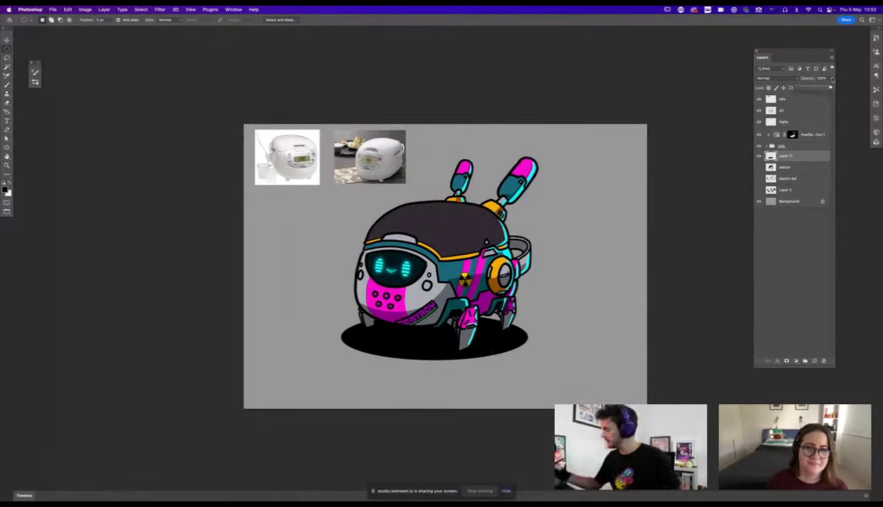
left_click_drag(830, 88, 819, 88)
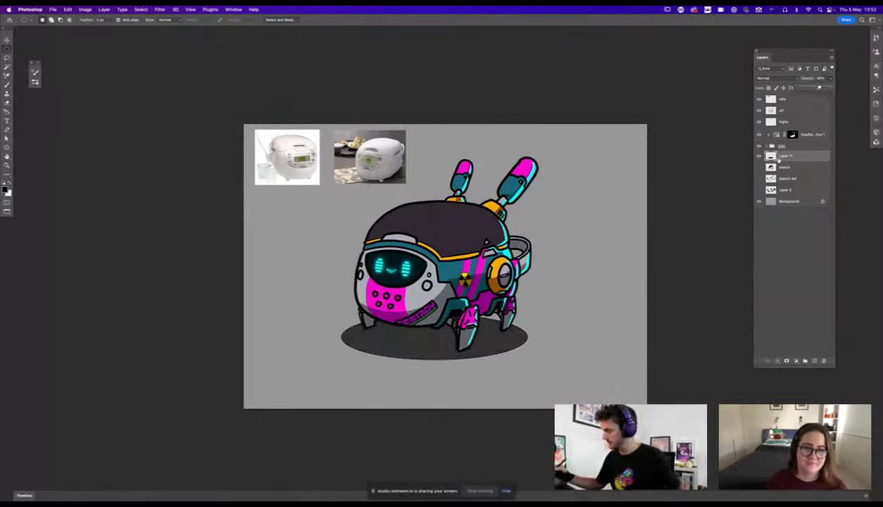
left_click(784, 155)
key("super+u")
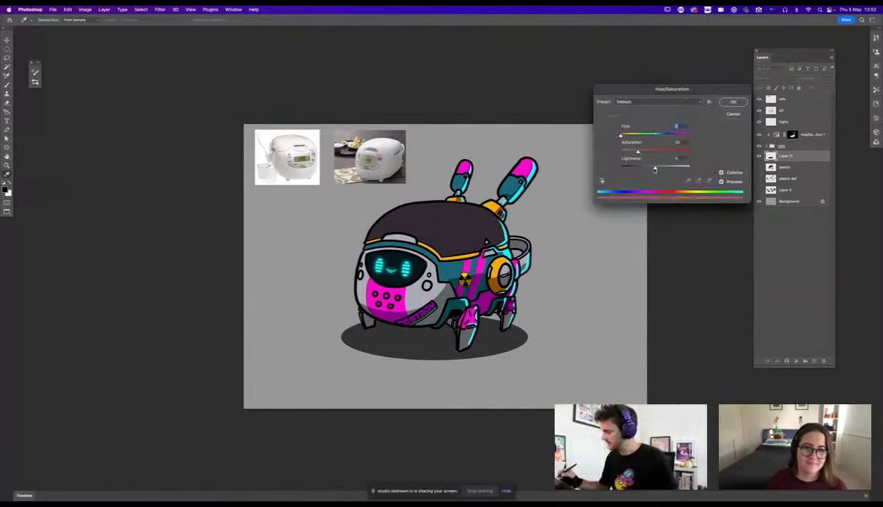
mouse_move(655, 169)
left_mouse_down()
mouse_move(691, 153)
mouse_move(659, 168)
left_mouse_up()
mouse_move(654, 137)
left_mouse_down()
mouse_move(665, 137)
mouse_move(652, 137)
left_mouse_up()
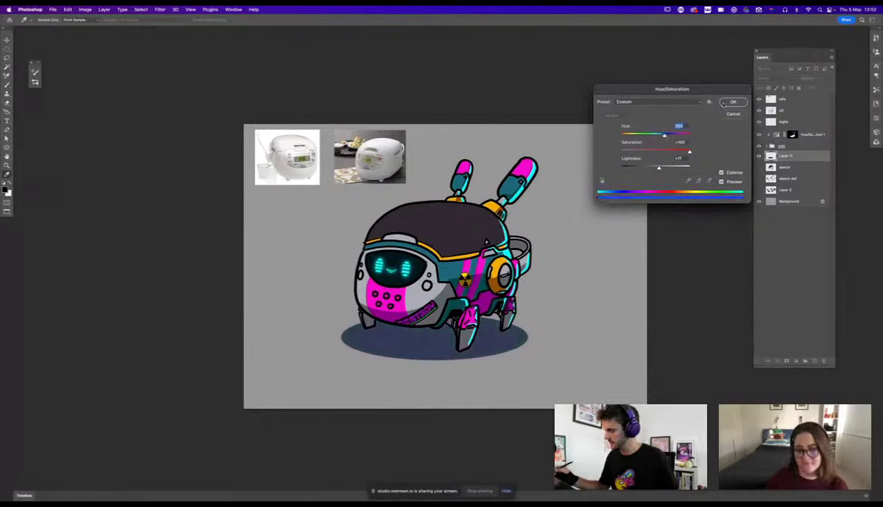
left_click(733, 102)
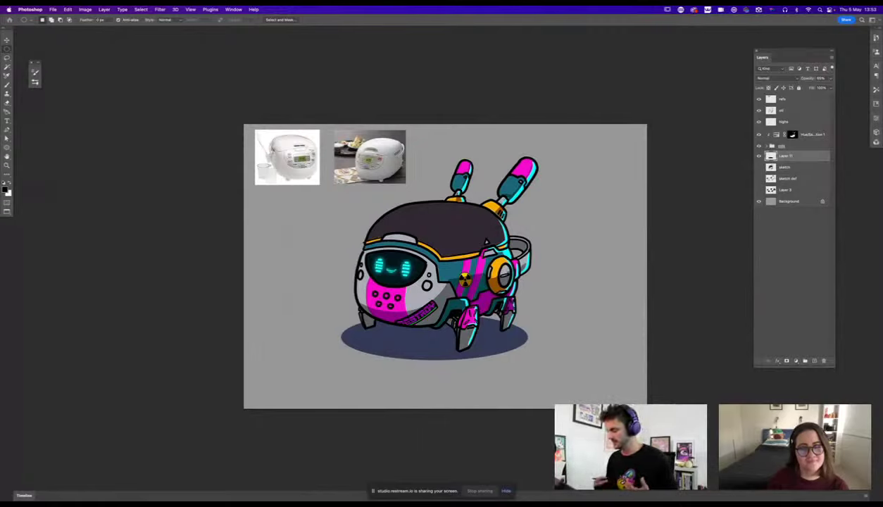
Hide the reference photos layer and add a new layer above the highs layer.
left_click(758, 99)
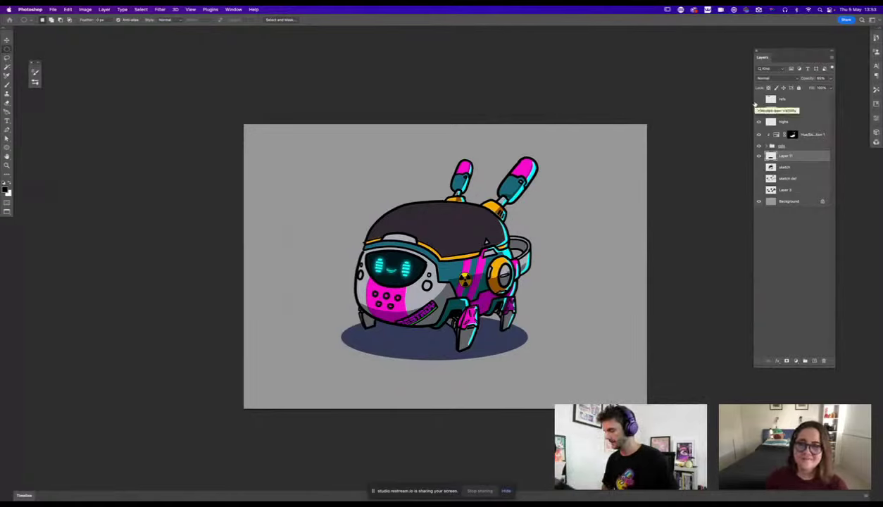
left_click(808, 122)
left_click(815, 360)
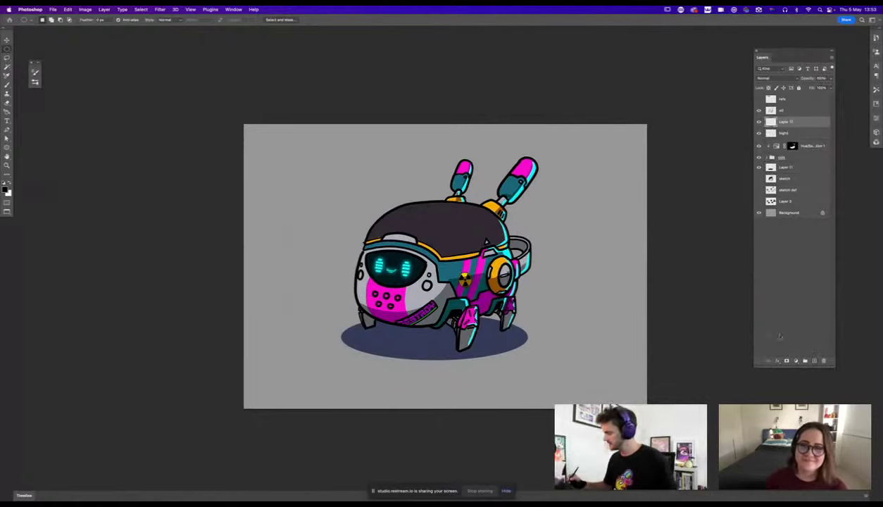
Brush three short black accent strokes outside the dome's upper-left edge, undoing any surplus stroke.
key("b")
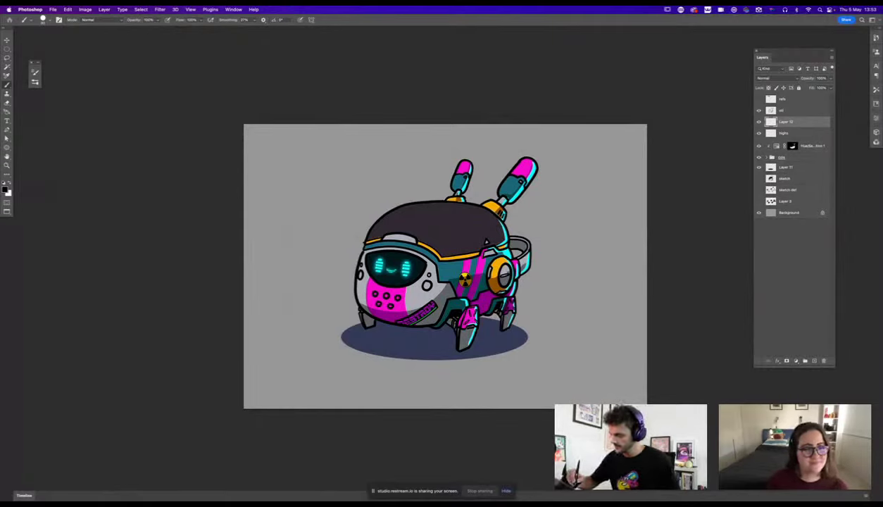
mouse_move(347, 221)
left_mouse_down()
mouse_move(360, 226)
mouse_move(356, 195)
left_mouse_up()
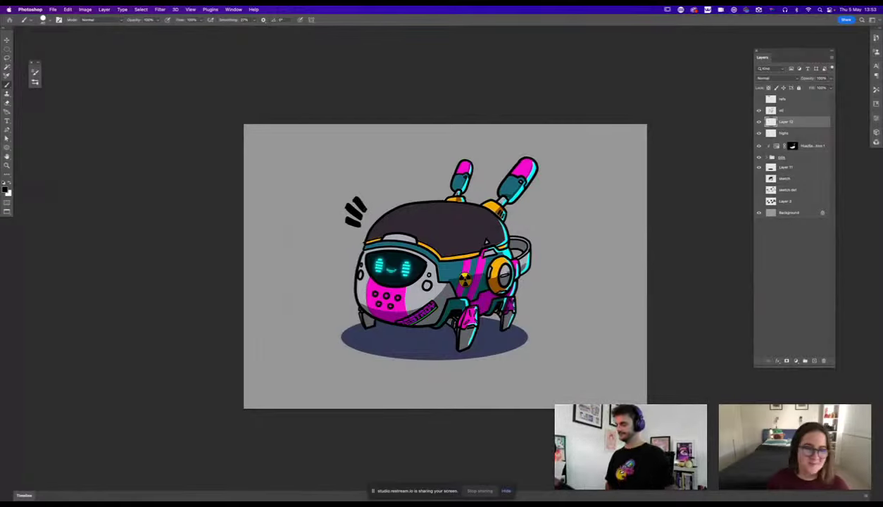
left_click_drag(358, 203, 366, 212)
key("super+z")
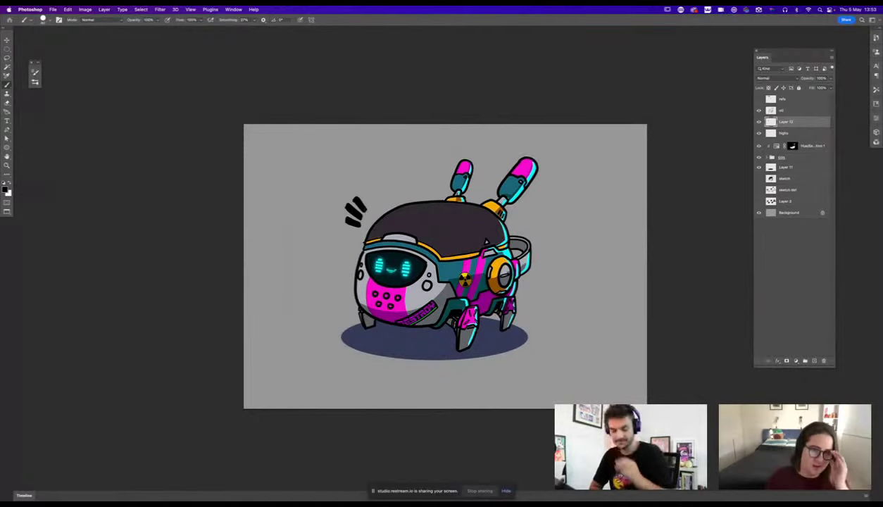
Examine the robot artwork up close and as a whole in the full-screen view, and return to the standard window view.
key("super+equal")
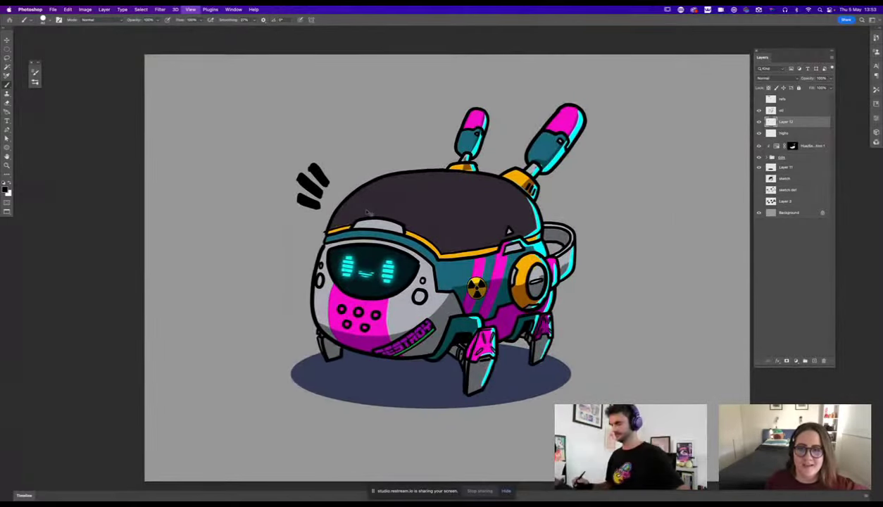
key("super+equal")
key("super+equal")
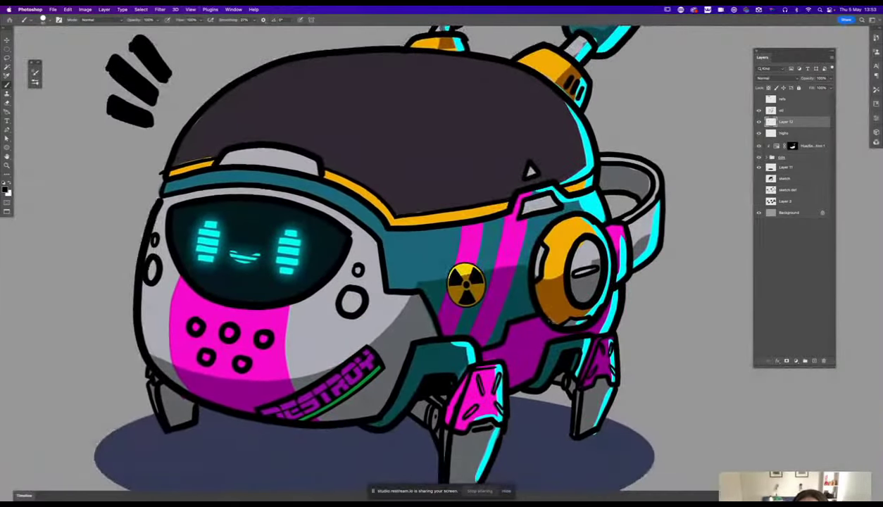
key("super+0")
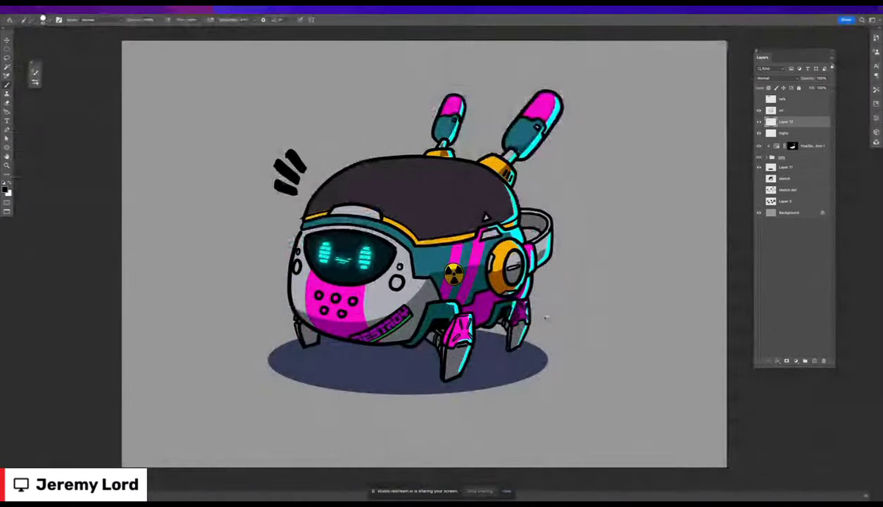
key("f")
key("f")
key("f")
key("f")
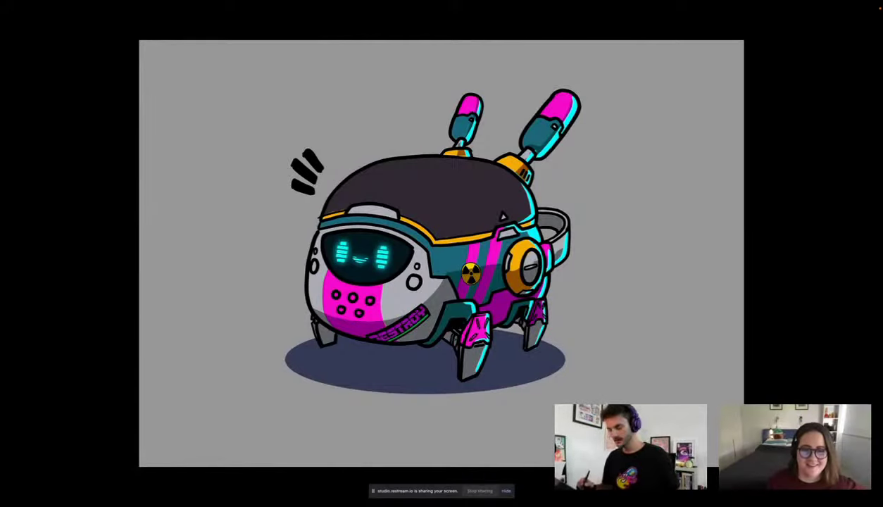
key("f")
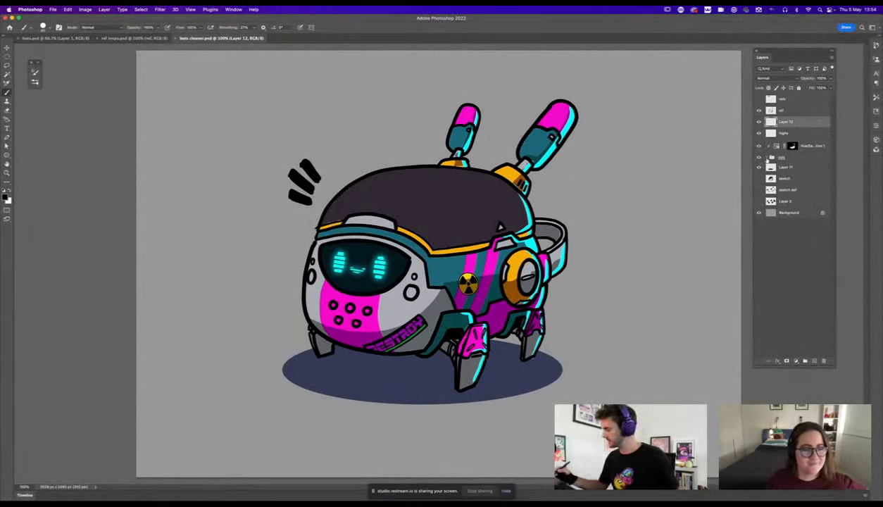
On a new layer beneath the stickers group, lasso jagged scratches at the teal panel's lower edges and on the orange ring, filling them light grey.
left_click(768, 157)
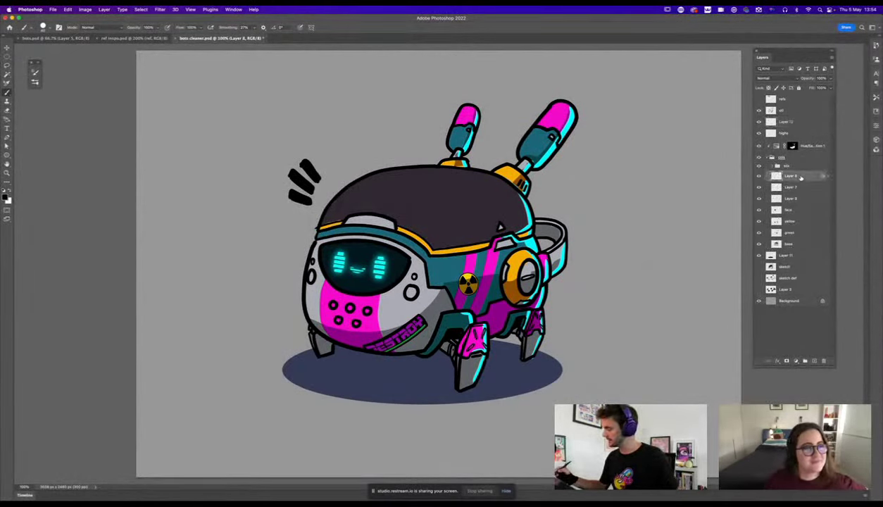
left_click(779, 176)
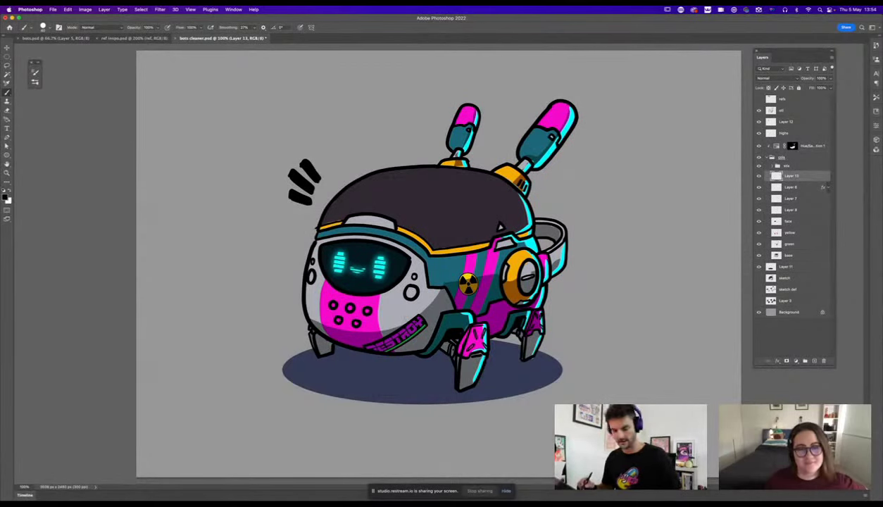
key("super+equal")
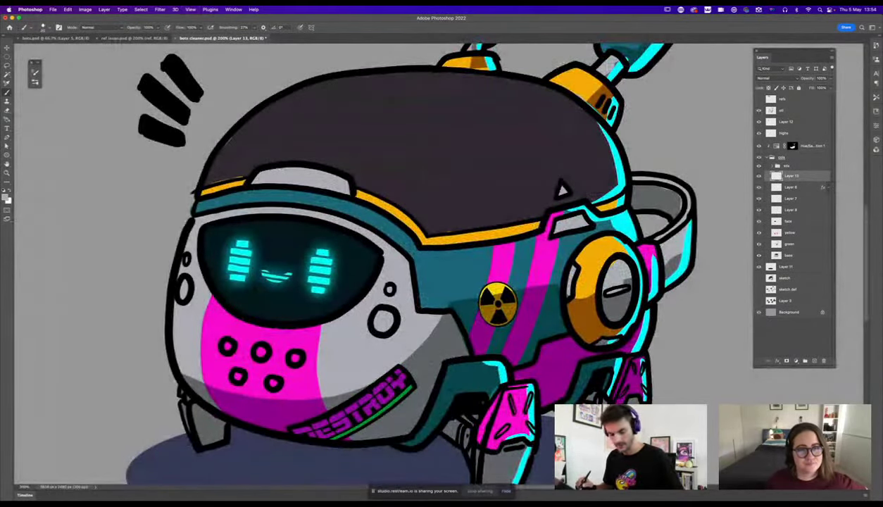
key("l")
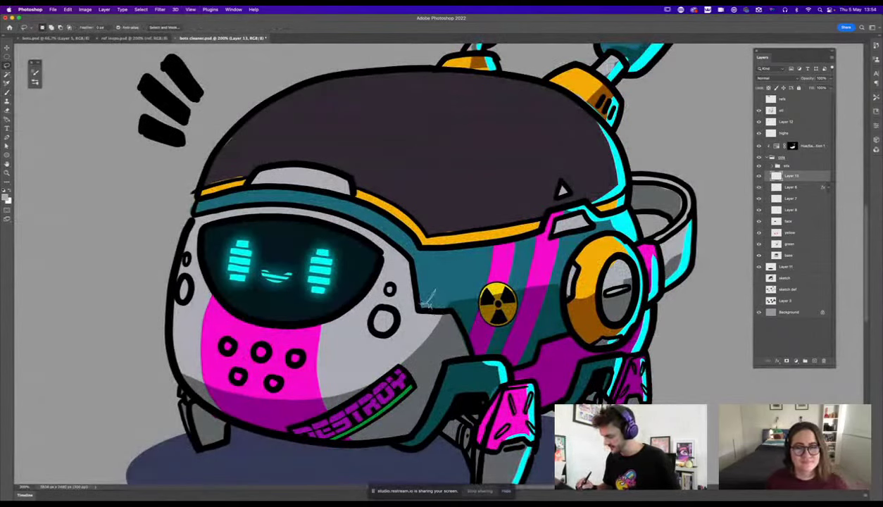
mouse_move(424, 302)
left_mouse_down()
mouse_move(407, 260)
mouse_move(424, 309)
left_mouse_up()
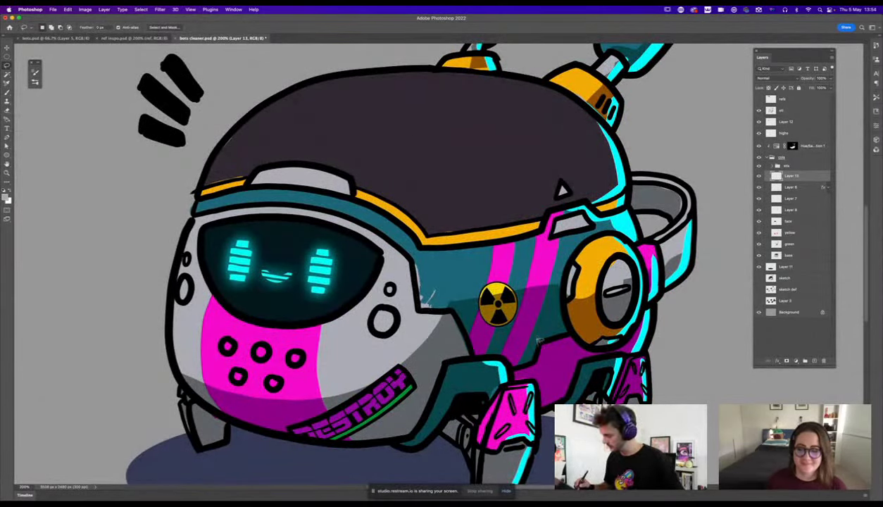
mouse_move(538, 343)
left_mouse_down()
mouse_move(558, 331)
mouse_move(566, 339)
mouse_move(539, 344)
left_mouse_up()
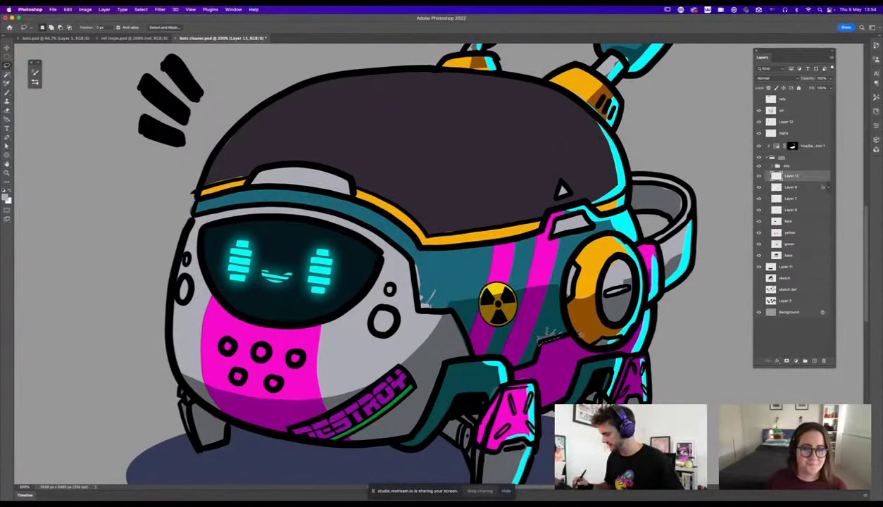
mouse_move(597, 300)
left_mouse_down()
mouse_move(593, 309)
mouse_move(597, 300)
left_mouse_up()
key("alt+BackSpace")
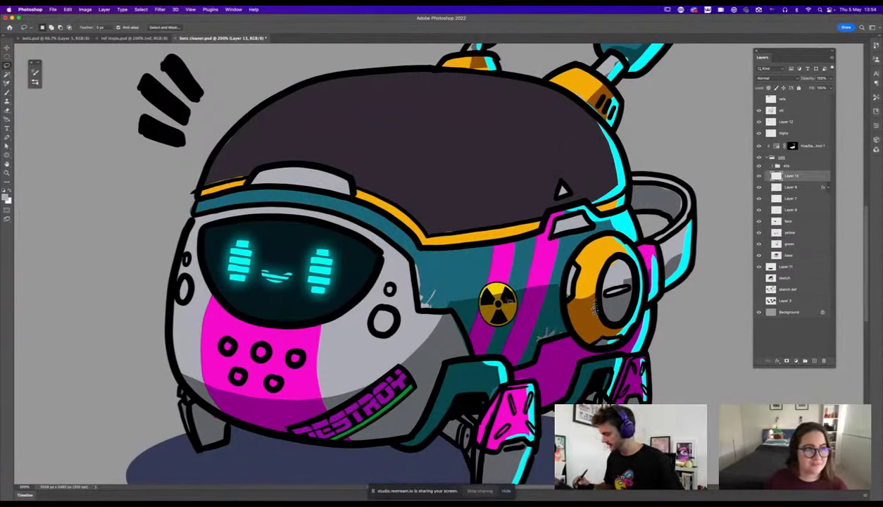
Lasso more jagged scratches along the teal side panel's upper edge, fill them light grey and deselect.
mouse_move(476, 256)
left_mouse_down()
mouse_move(470, 274)
mouse_move(474, 256)
mouse_move(449, 252)
mouse_move(466, 250)
mouse_move(414, 251)
mouse_move(400, 231)
left_mouse_up()
key("alt+BackSpace")
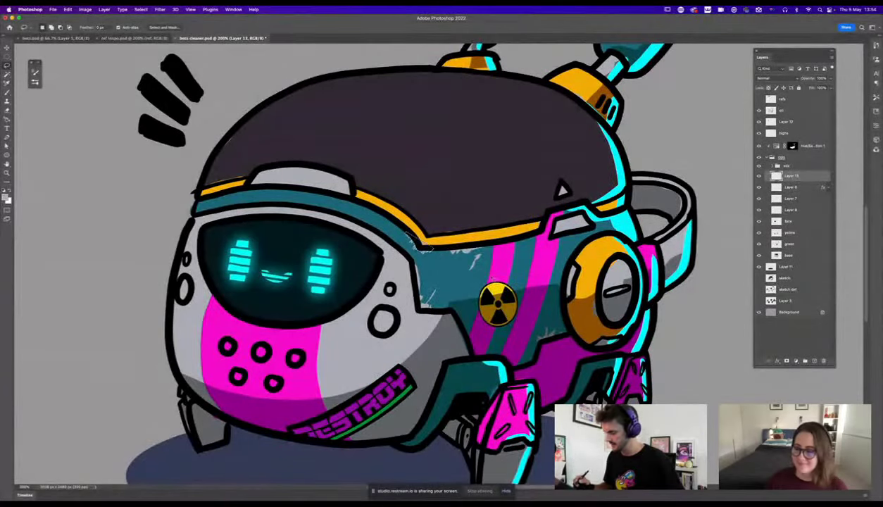
key("alt+BackSpace")
key("super+d")
key("super+minus")
key("super+minus")
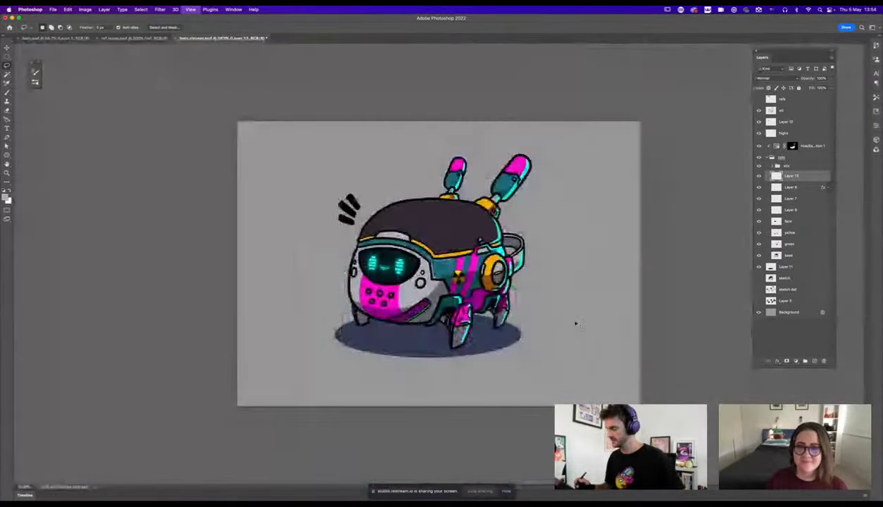
key("super+plus")
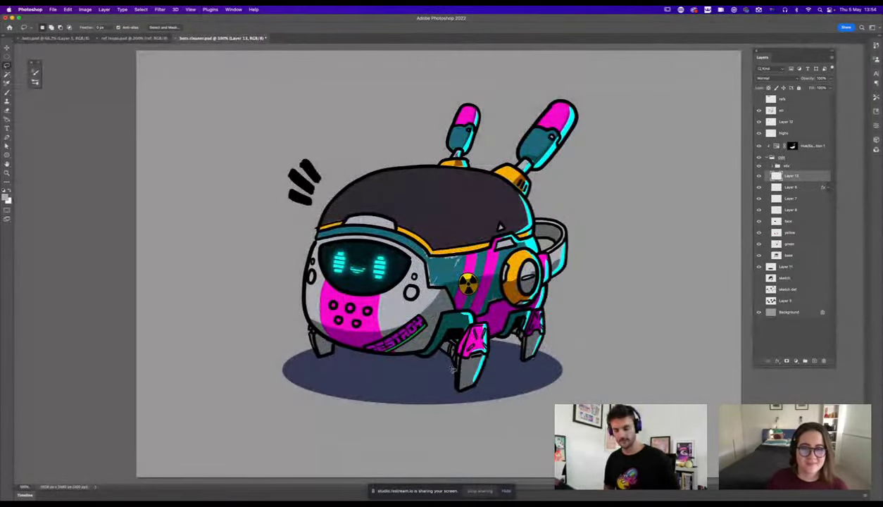
key("f")
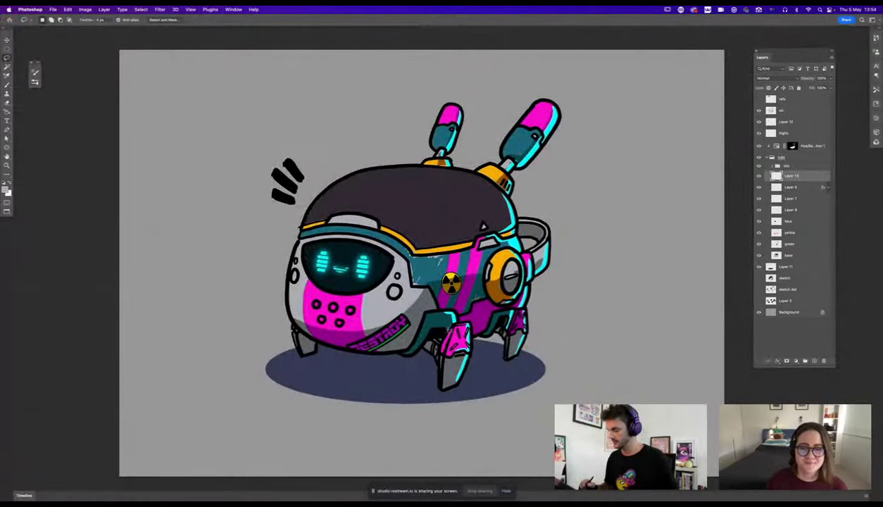